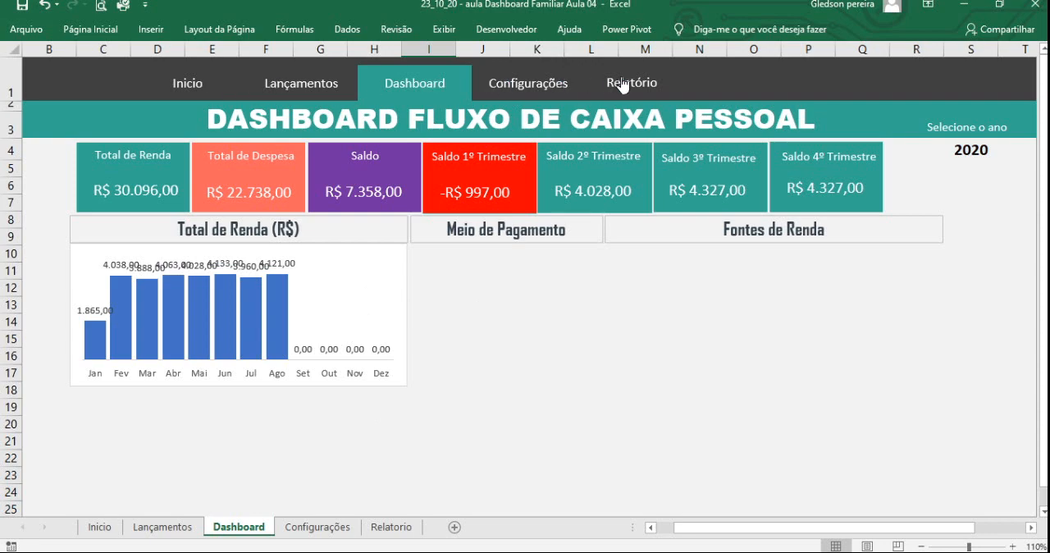
# - Review the monthly and quarterly Renda, Despesa and Saldo tables on the Relatorio sheet, and return to the Dashboard sheet
pyautogui.click(385, 528)
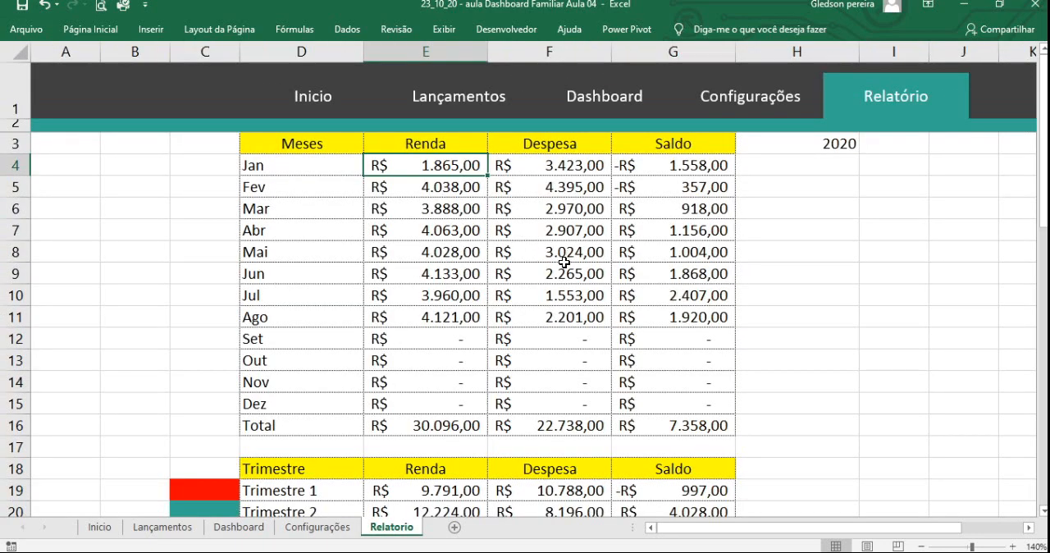
pyautogui.scroll(-2, 565, 261)
pyautogui.scroll(2, 562, 297)
pyautogui.scroll(-1, 548, 297)
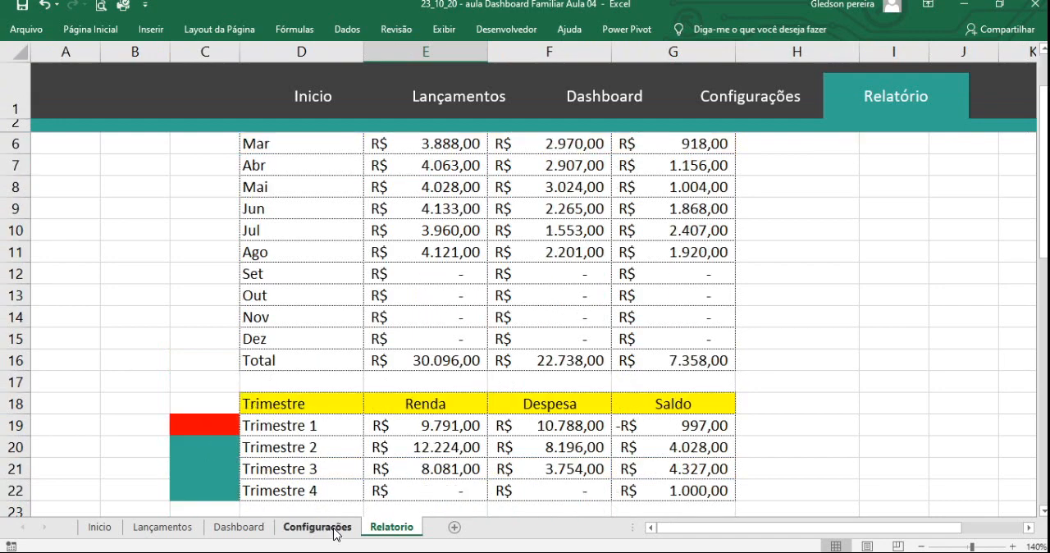
pyautogui.click(264, 529)
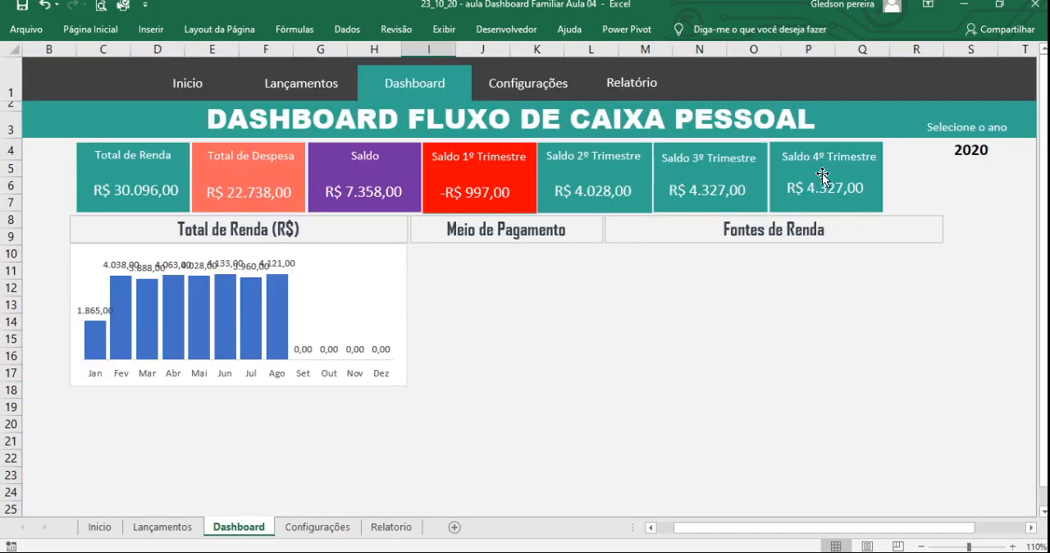
# - Test the dashboard's year selection in cell S4 with 2019, 2020, 2021 and 2019 again, ending on 2020
pyautogui.click(968, 153)
pyautogui.click(1005, 152)
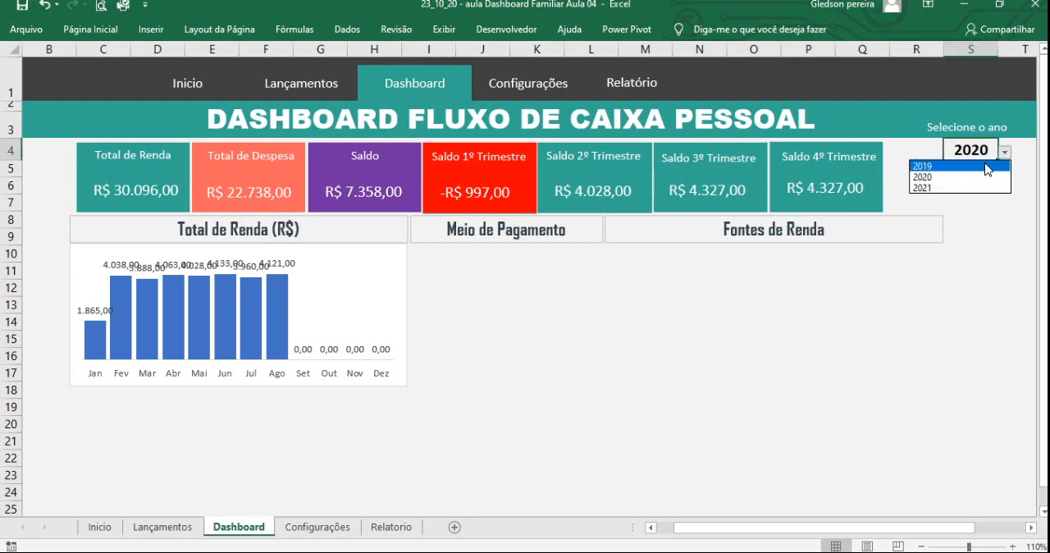
pyautogui.click(987, 167)
pyautogui.click(1005, 153)
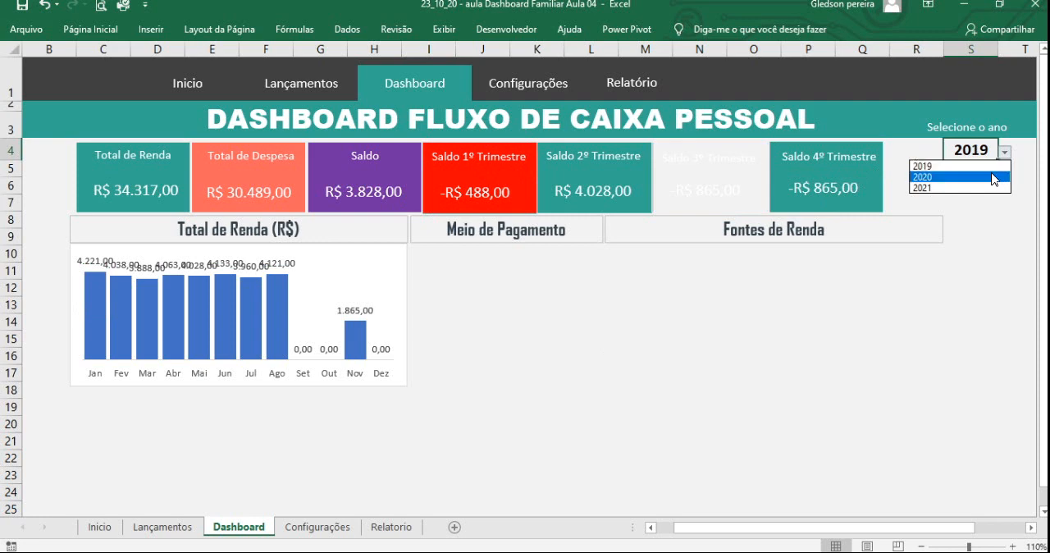
pyautogui.click(994, 177)
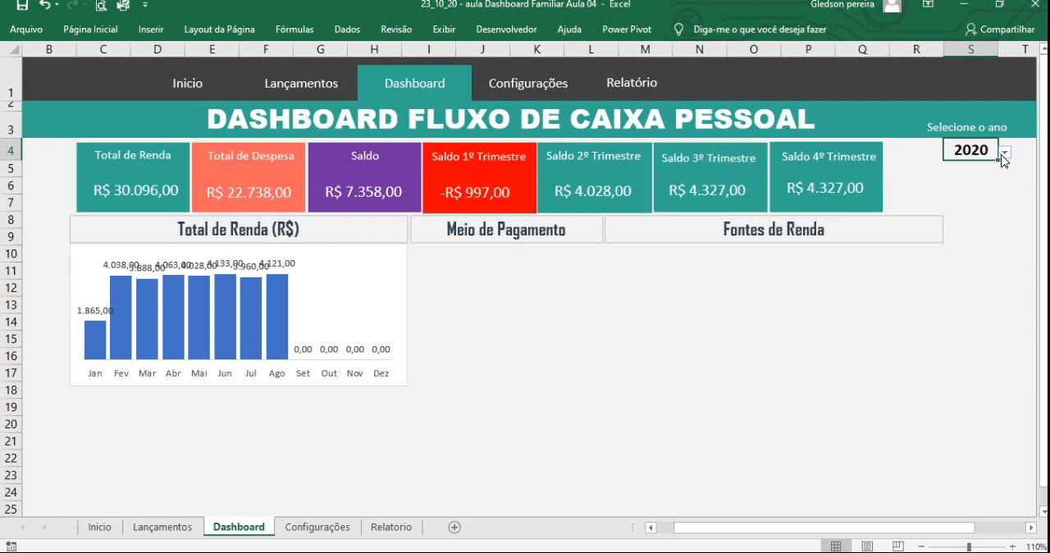
pyautogui.click(1005, 153)
pyautogui.click(993, 188)
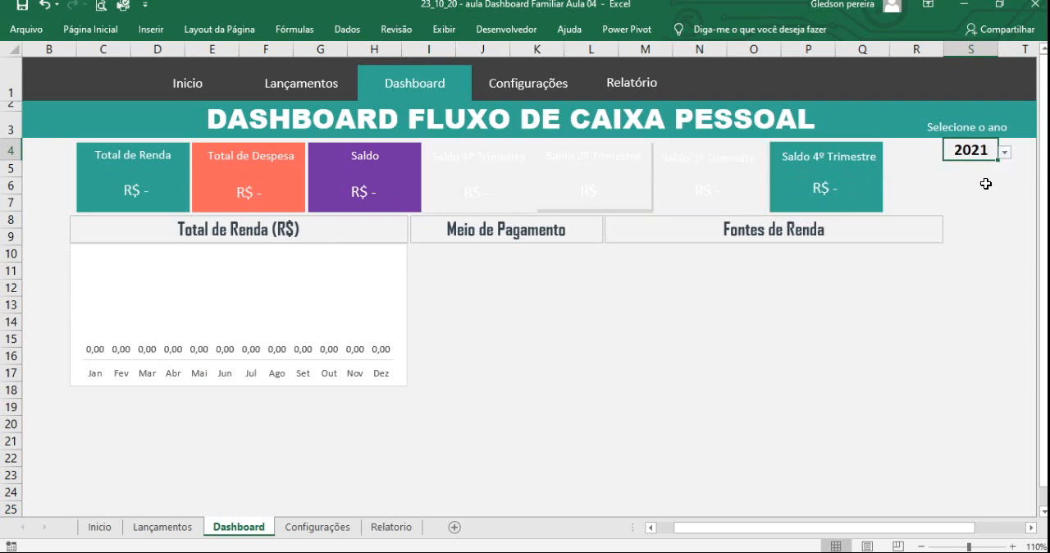
pyautogui.click(1005, 153)
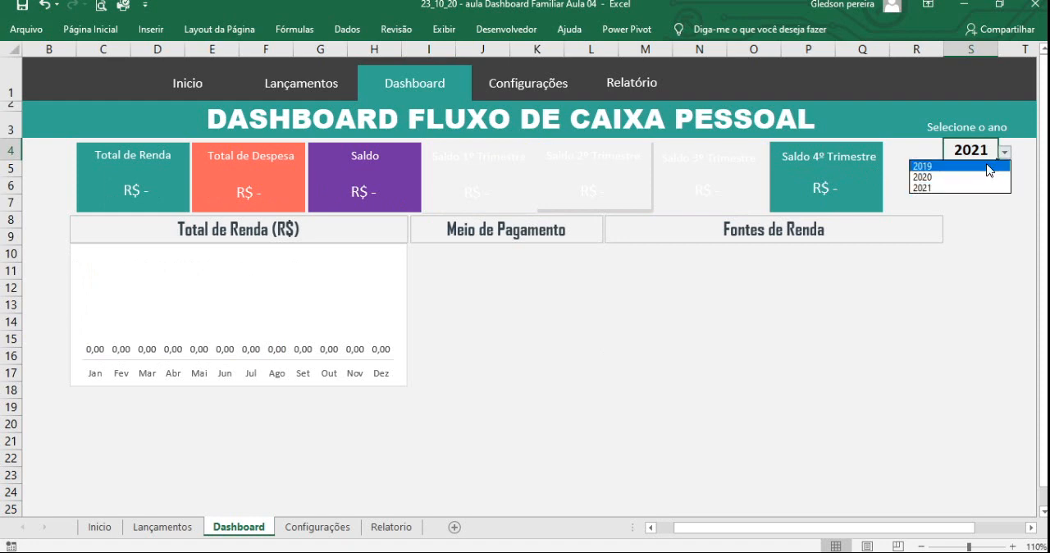
pyautogui.click(989, 167)
pyautogui.click(1005, 153)
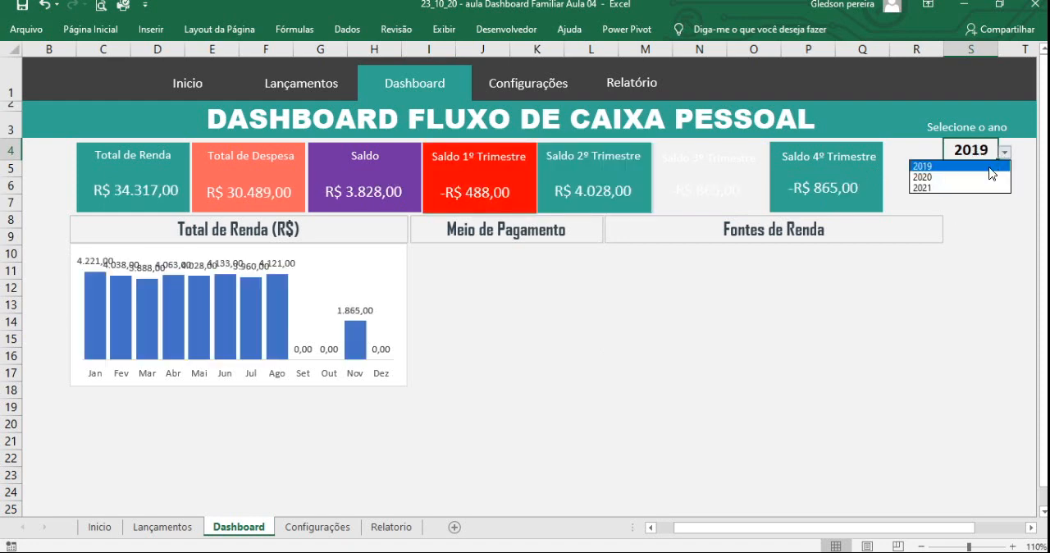
pyautogui.click(992, 177)
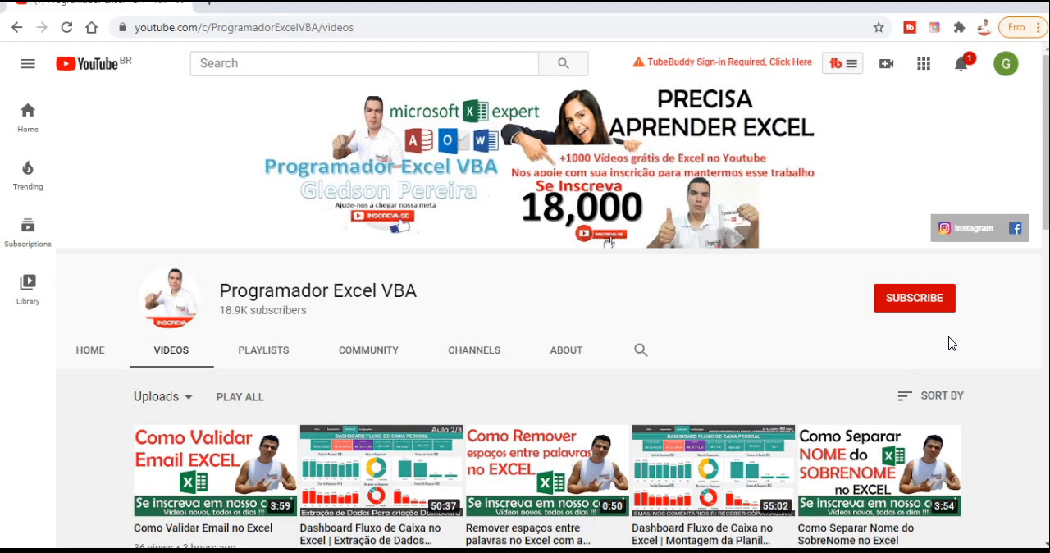
pyautogui.hotkey('ctrl', '1')
pyautogui.click(923, 336)
pyautogui.moveTo(734, 201)
pyautogui.mouseDown()
pyautogui.moveTo(851, 327)
pyautogui.moveTo(972, 338)
pyautogui.mouseUp()
pyautogui.moveTo(865, 279); pyautogui.dragTo(943, 413)
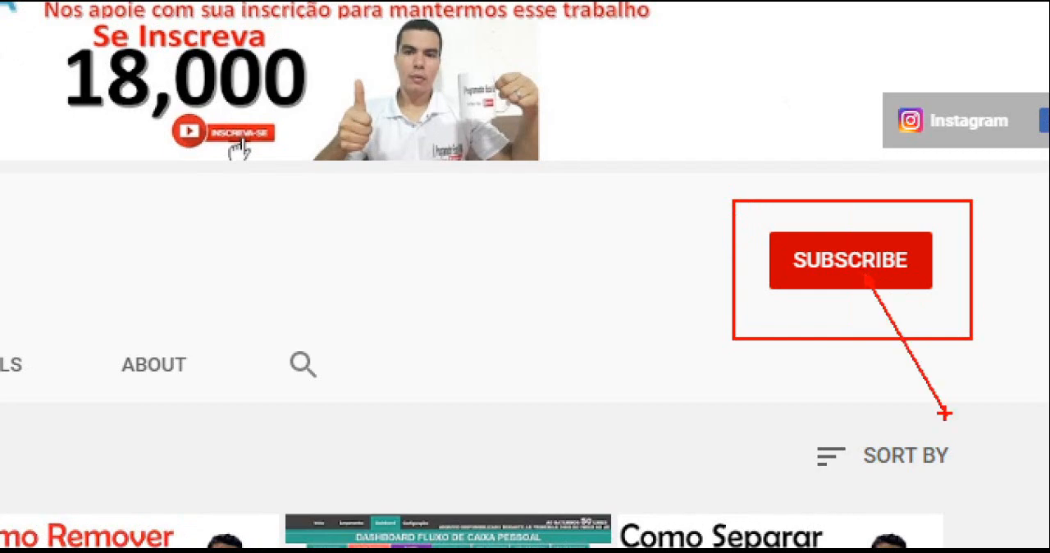
pyautogui.press('Escape')
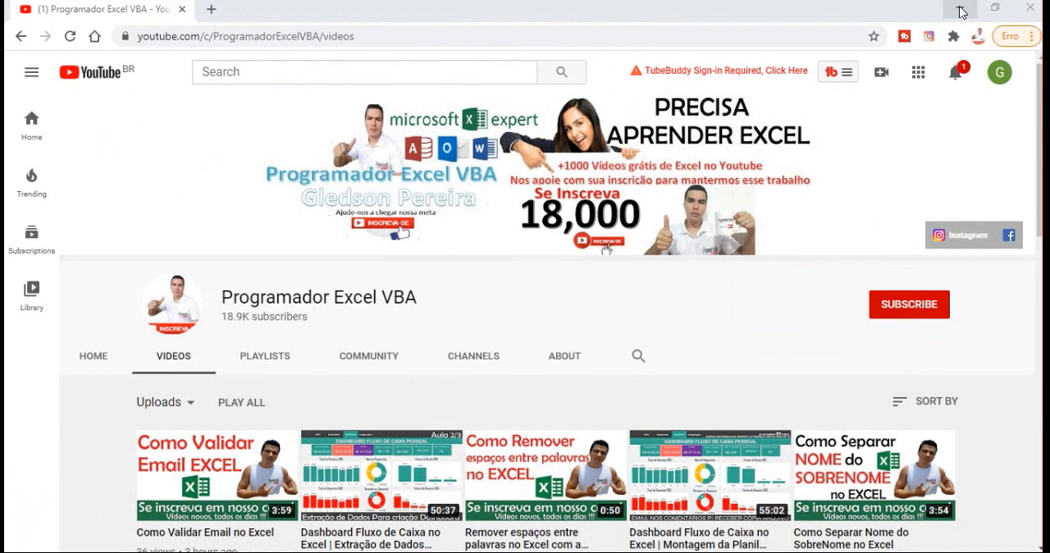
pyautogui.click(957, 9)
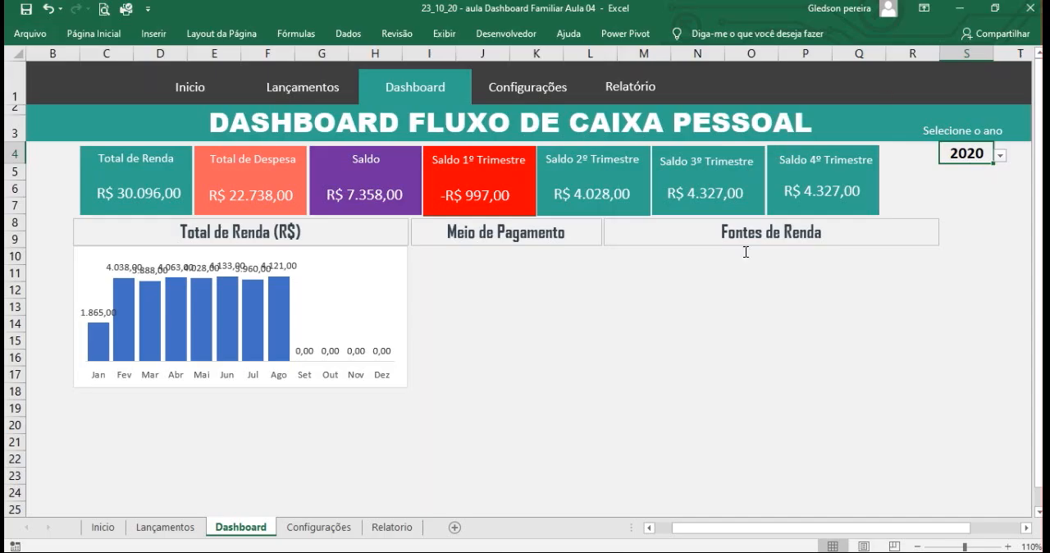
# - Delete the data labels from the Total de Renda column chart
pyautogui.click(568, 373)
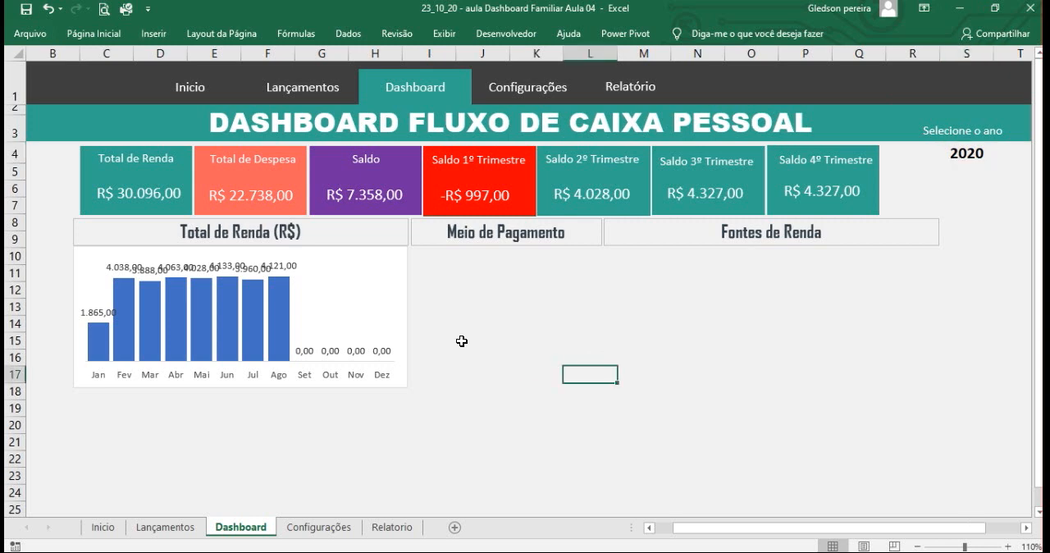
pyautogui.click(250, 272)
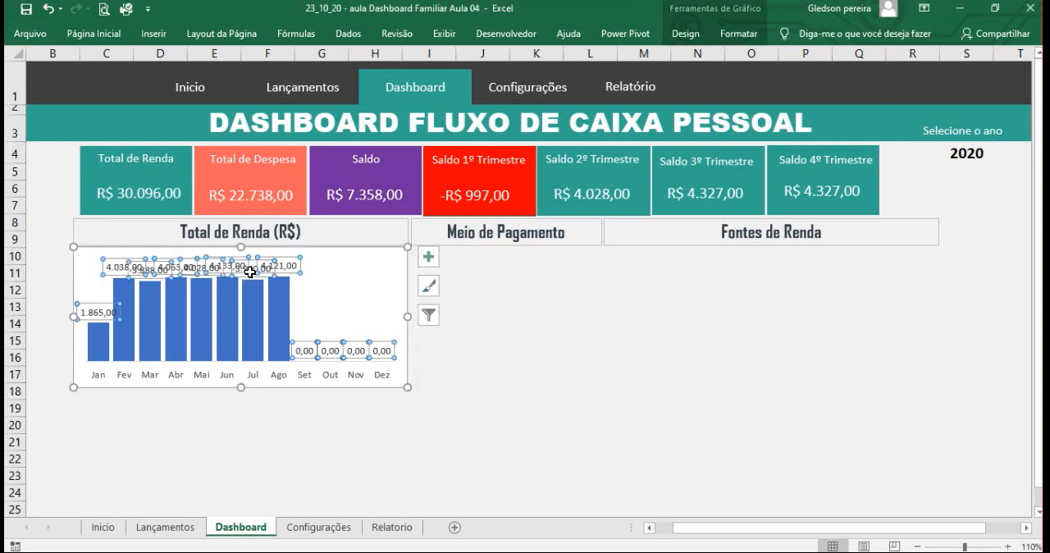
pyautogui.press('Delete')
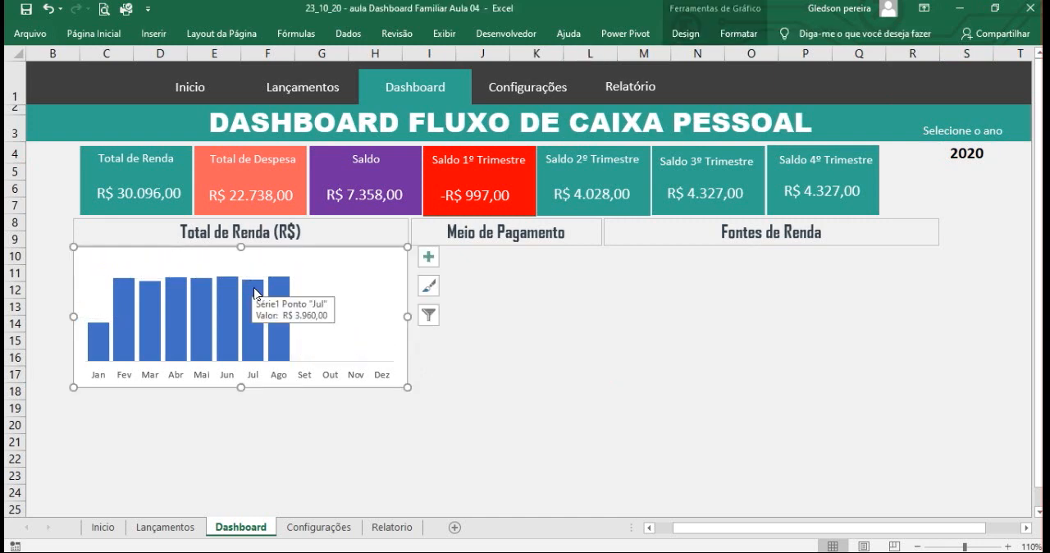
pyautogui.click(466, 375)
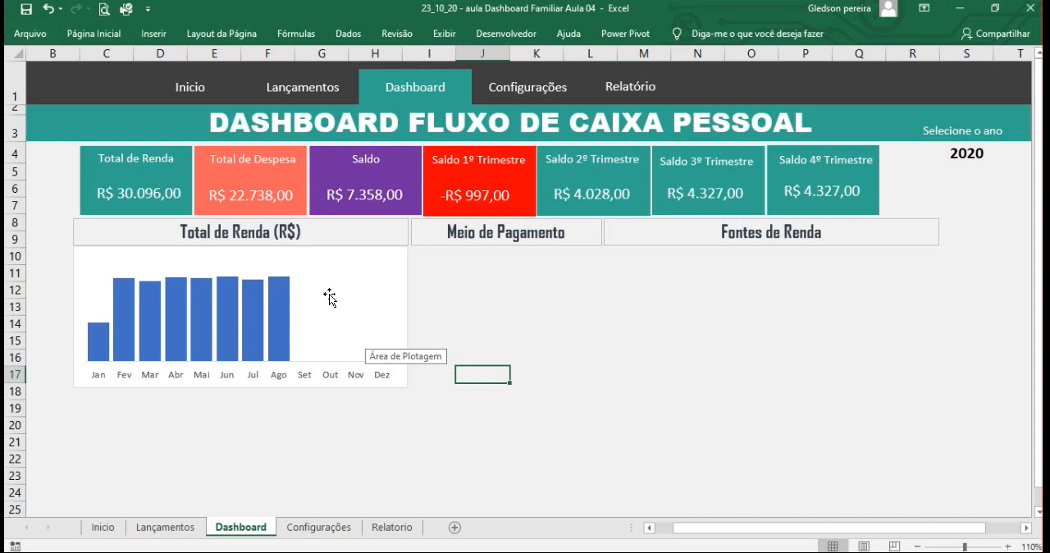
# - Add data labels to the column series of the Total de Renda chart
pyautogui.moveTo(286, 297)
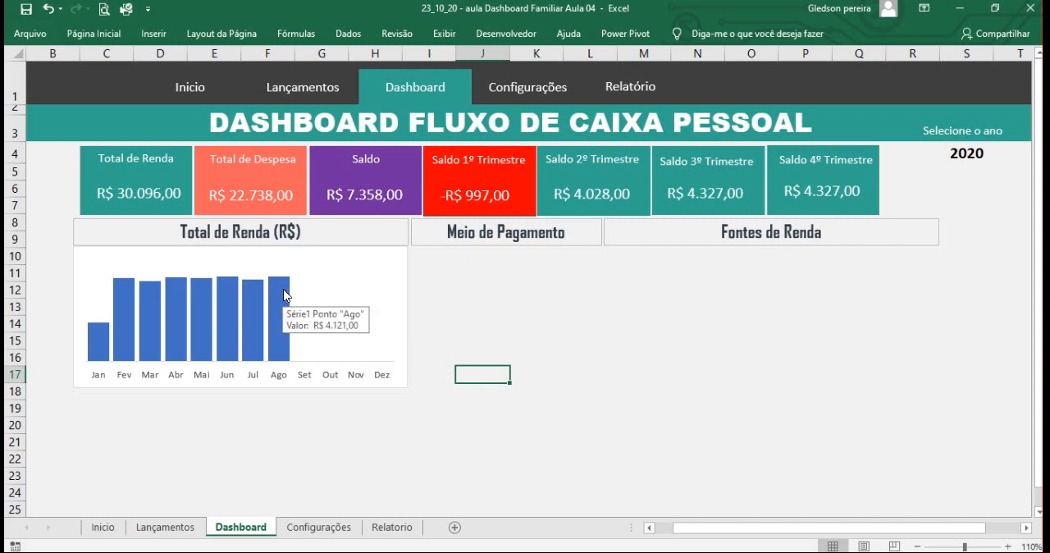
pyautogui.click(282, 294)
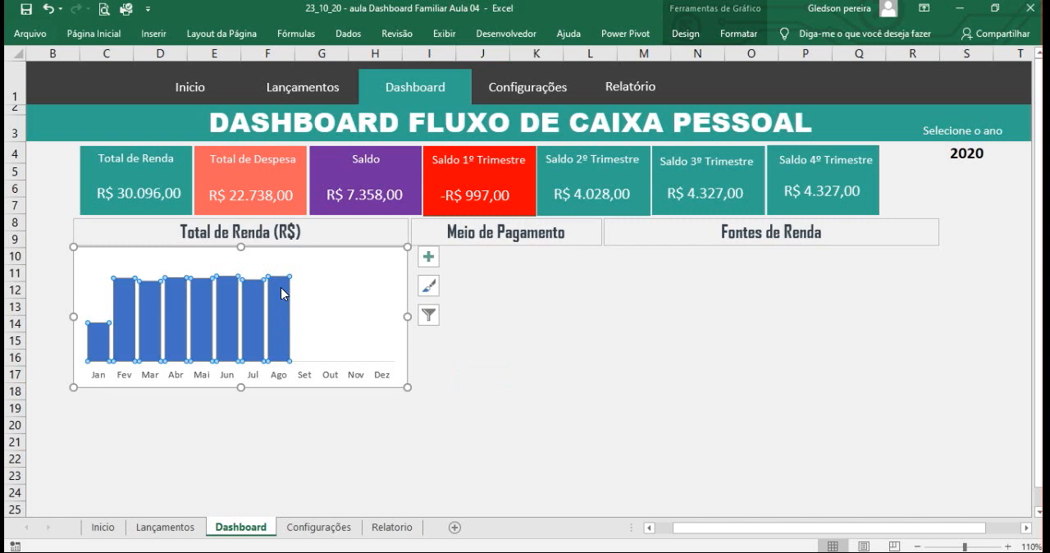
pyautogui.rightClick(281, 294)
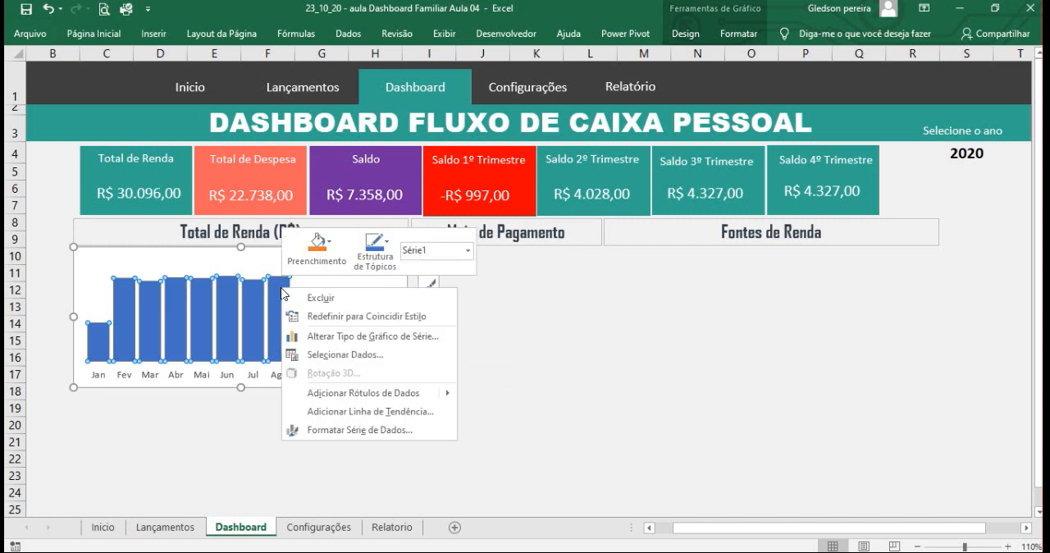
pyautogui.click(402, 395)
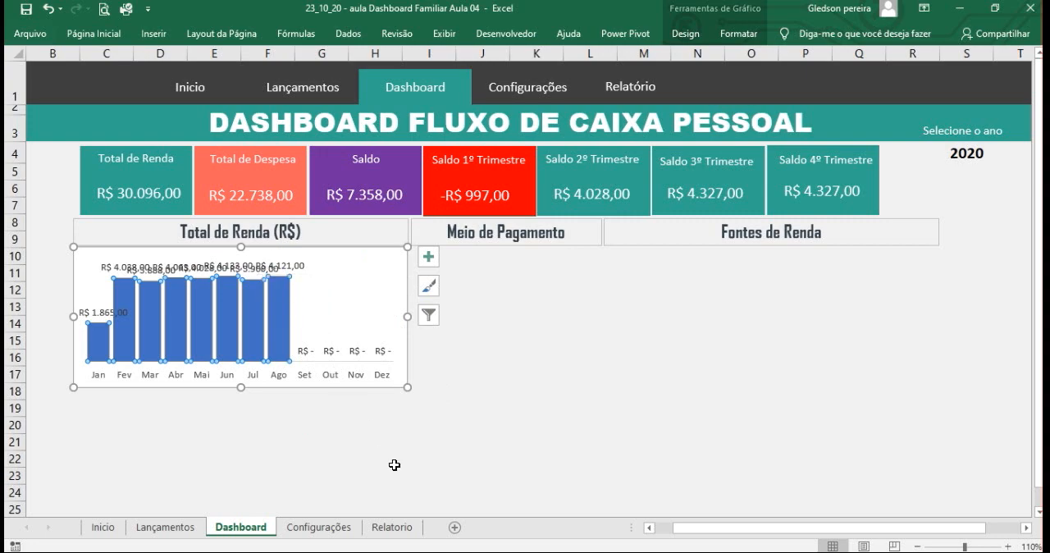
# - Check the formatting of the Renda values in E4:E16 on the Relatorio sheet, and return to the Dashboard sheet
pyautogui.click(390, 528)
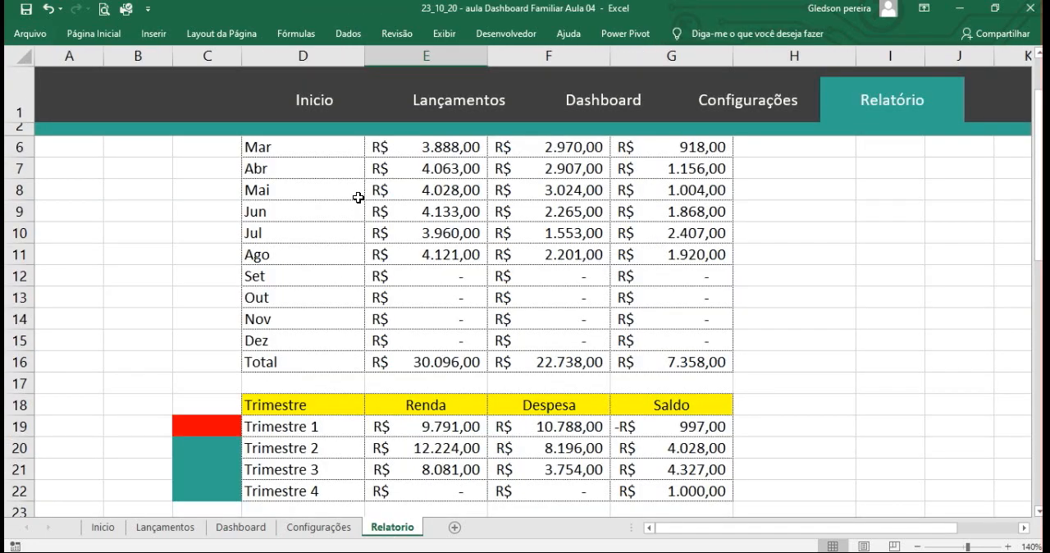
pyautogui.scroll(1, 417, 198)
pyautogui.moveTo(430, 167); pyautogui.dragTo(452, 413)
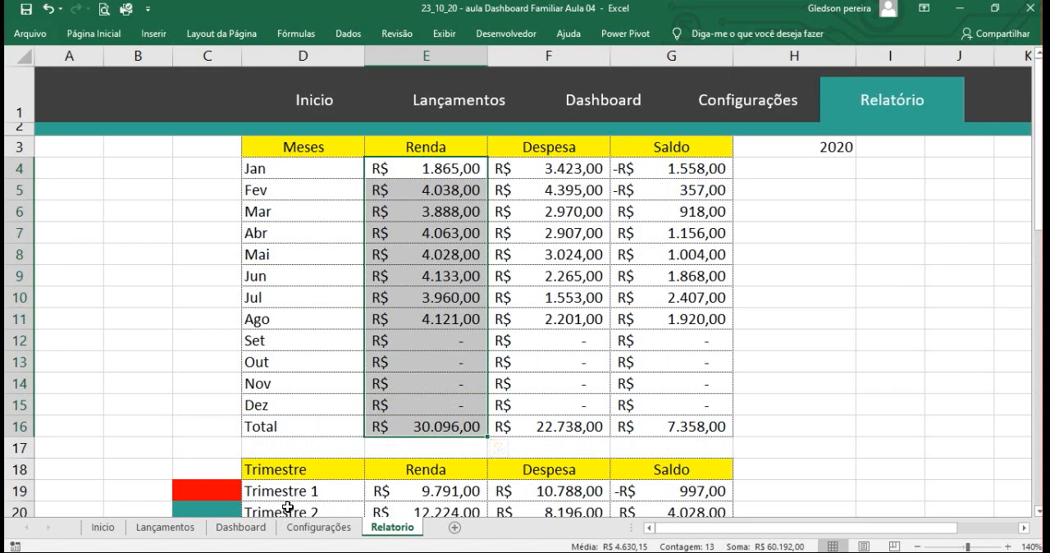
pyautogui.click(239, 527)
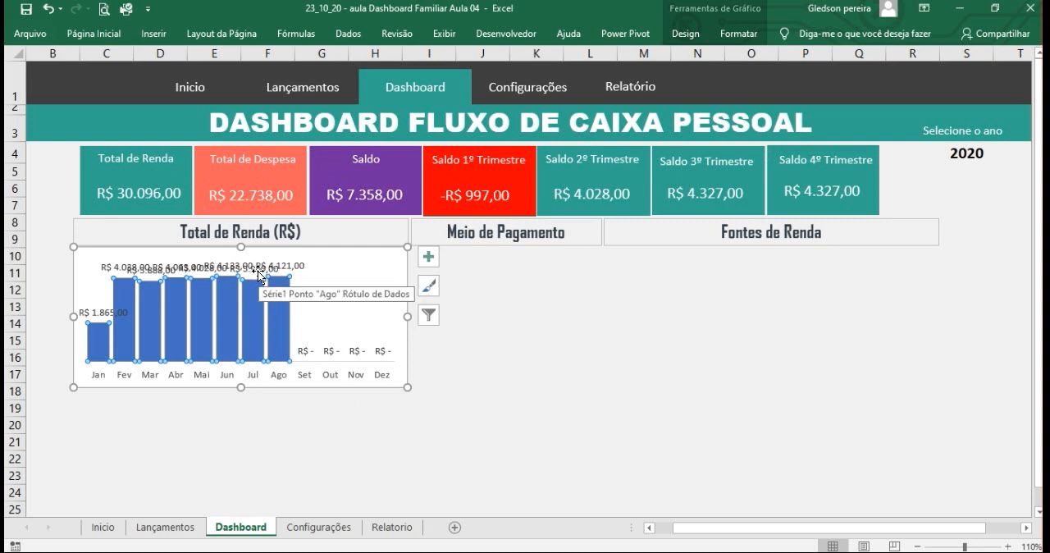
pyautogui.click(347, 415)
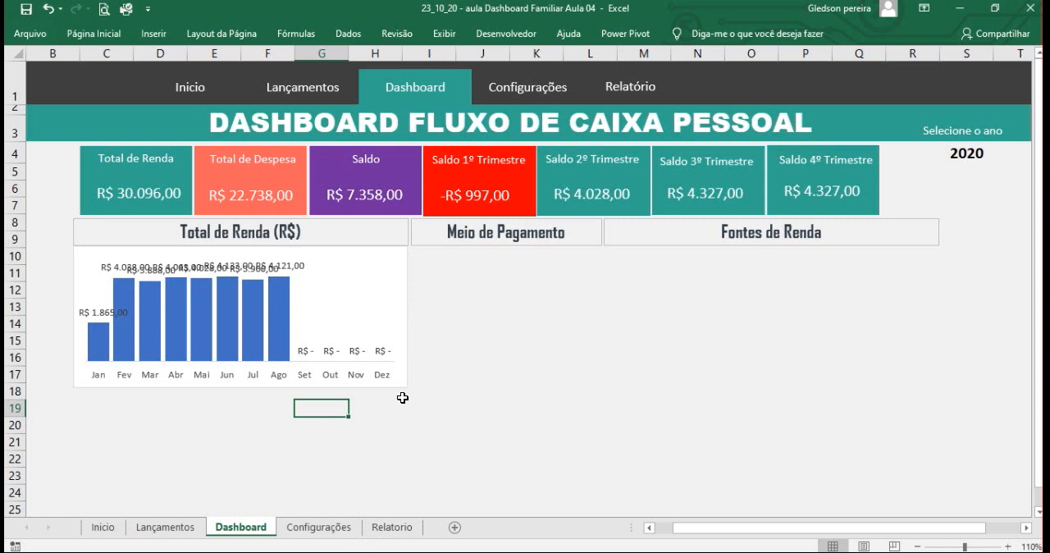
# - Set the number category of the Total de Renda chart's data labels to Número
pyautogui.click(271, 267)
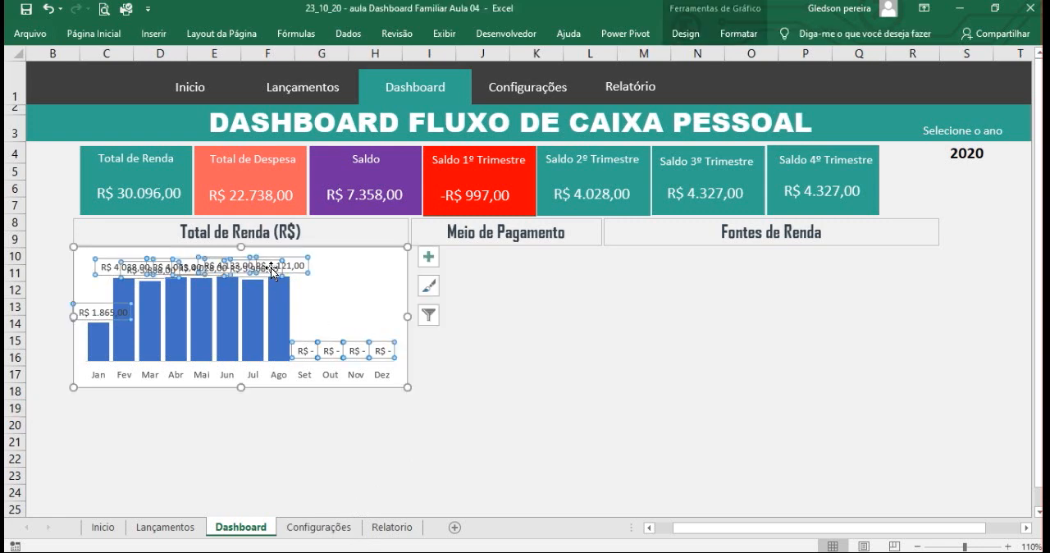
pyautogui.rightClick(271, 268)
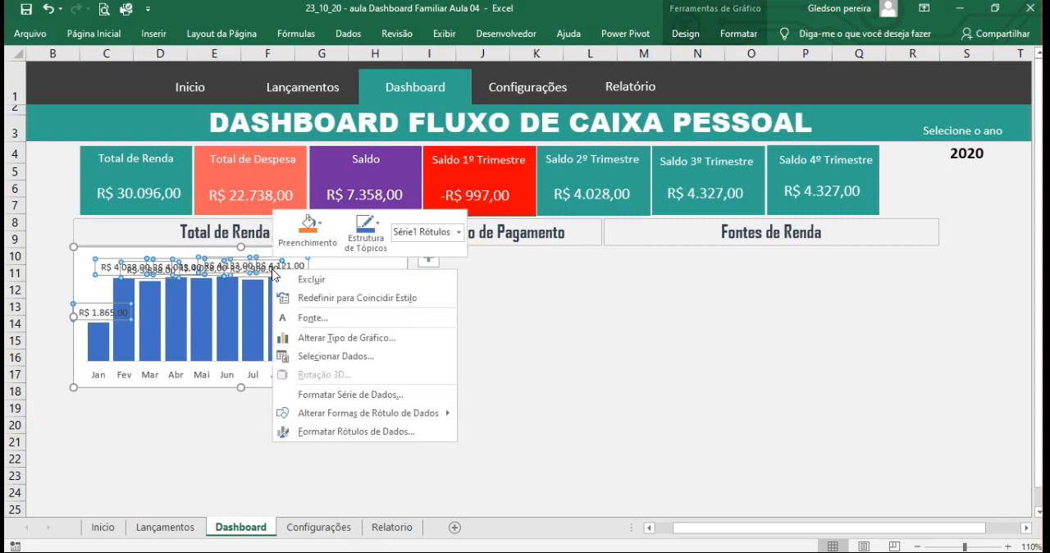
pyautogui.click(348, 432)
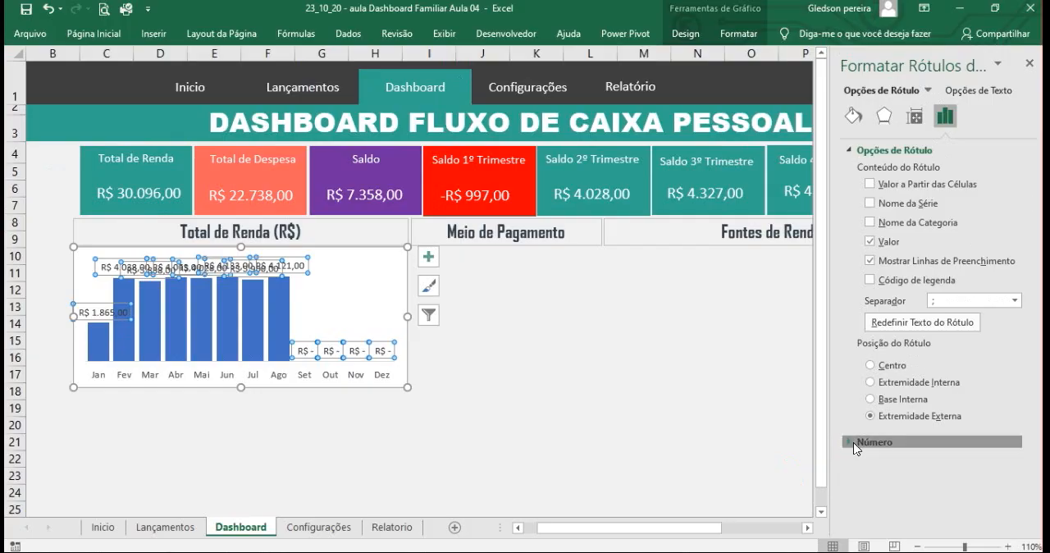
pyautogui.click(867, 447)
pyautogui.moveTo(1032, 436); pyautogui.dragTo(1035, 498)
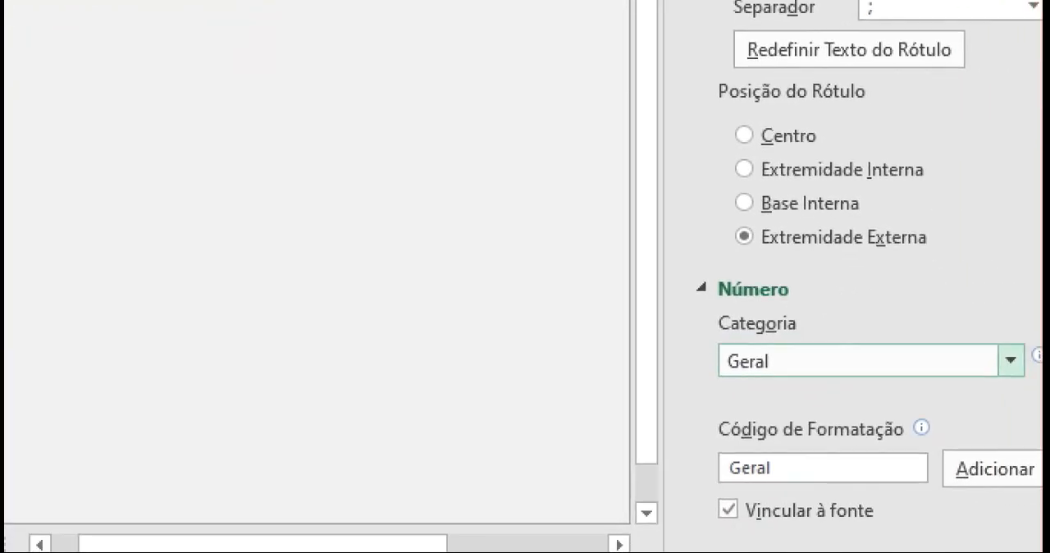
pyautogui.moveTo(648, 366); pyautogui.dragTo(566, 433)
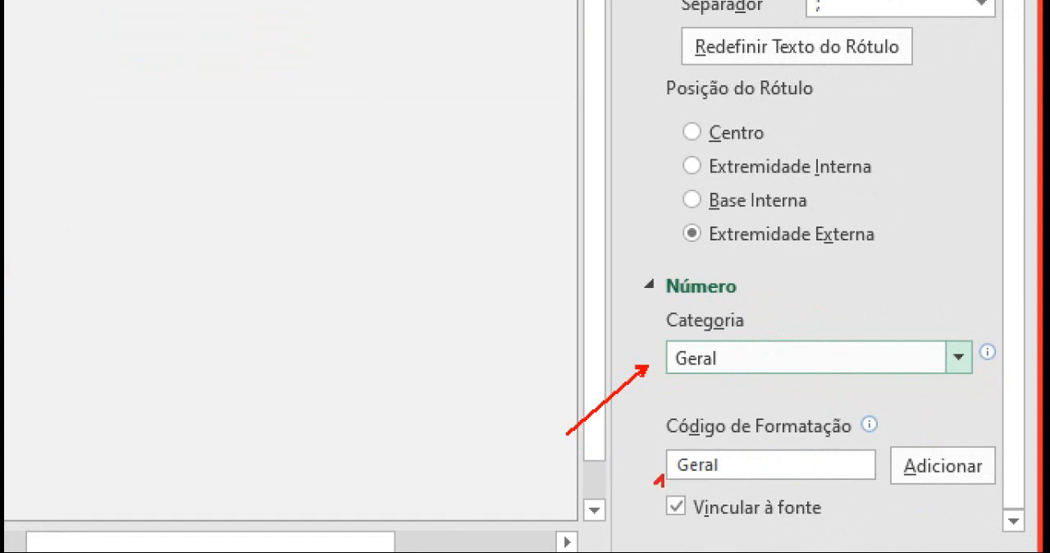
pyautogui.moveTo(664, 474); pyautogui.dragTo(605, 519)
pyautogui.moveTo(947, 484); pyautogui.dragTo(1022, 545)
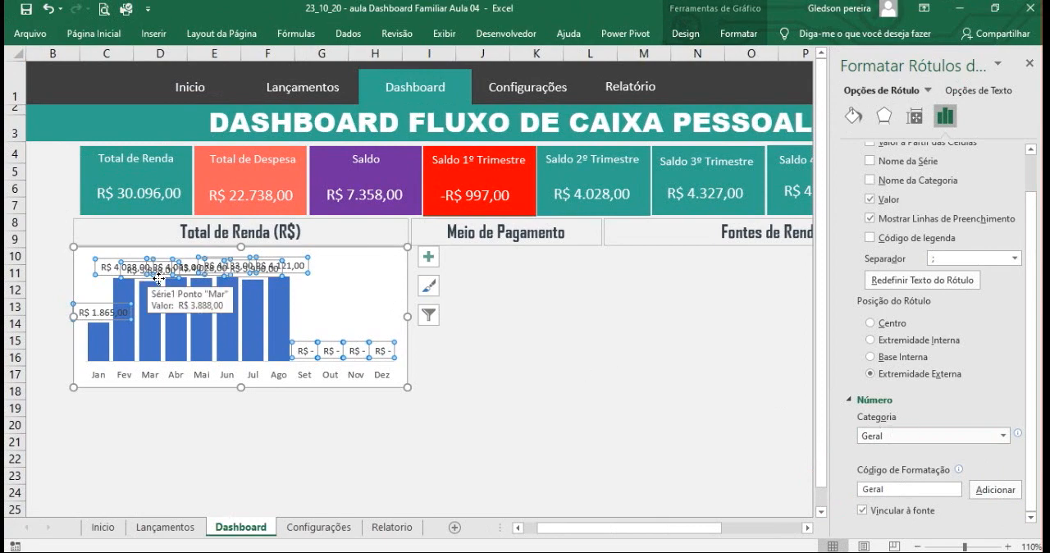
pyautogui.click(1002, 435)
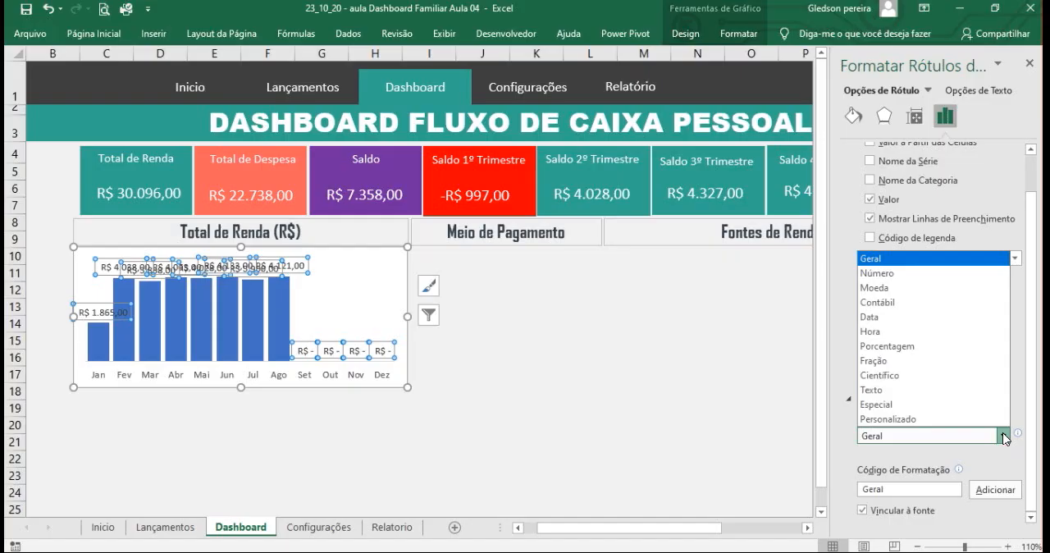
pyautogui.click(891, 273)
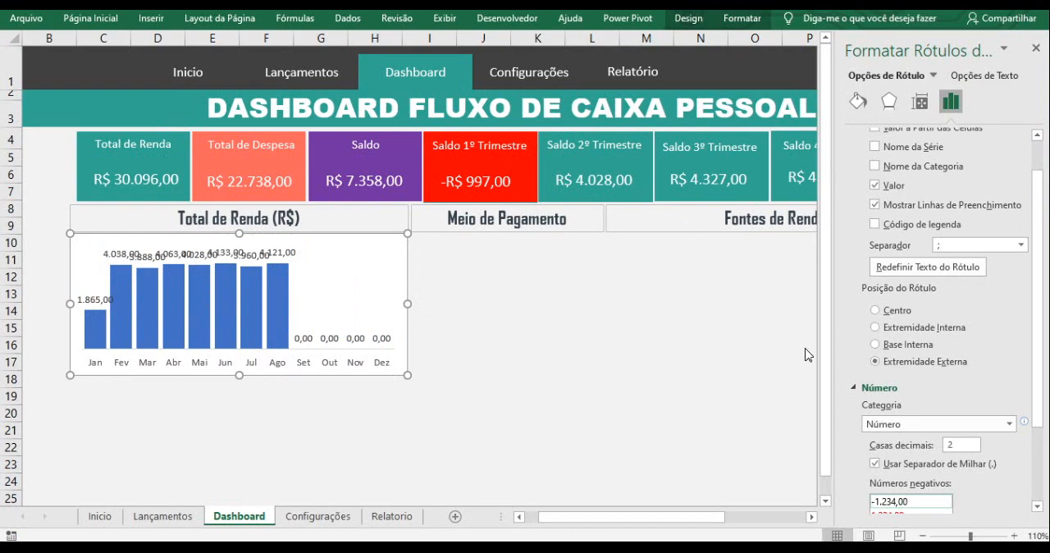
pyautogui.click(428, 242)
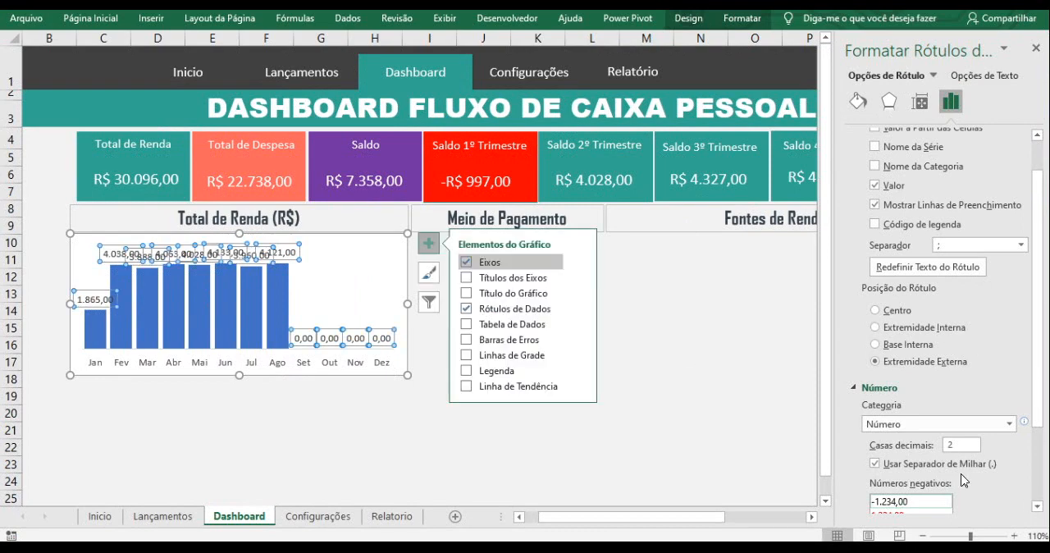
pyautogui.click(708, 360)
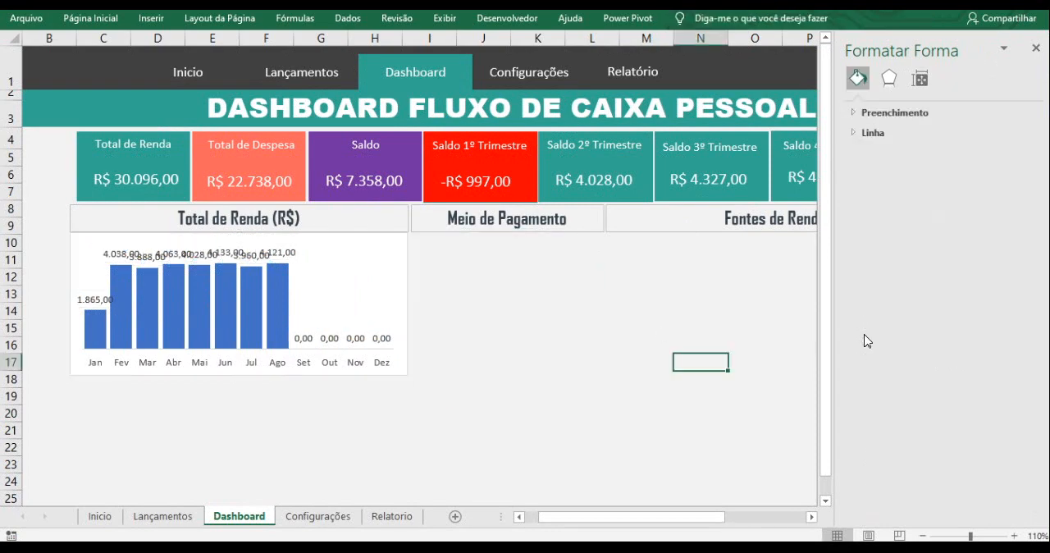
# - Set the data labels of the Total de Renda chart to 0 decimal places
pyautogui.click(267, 253)
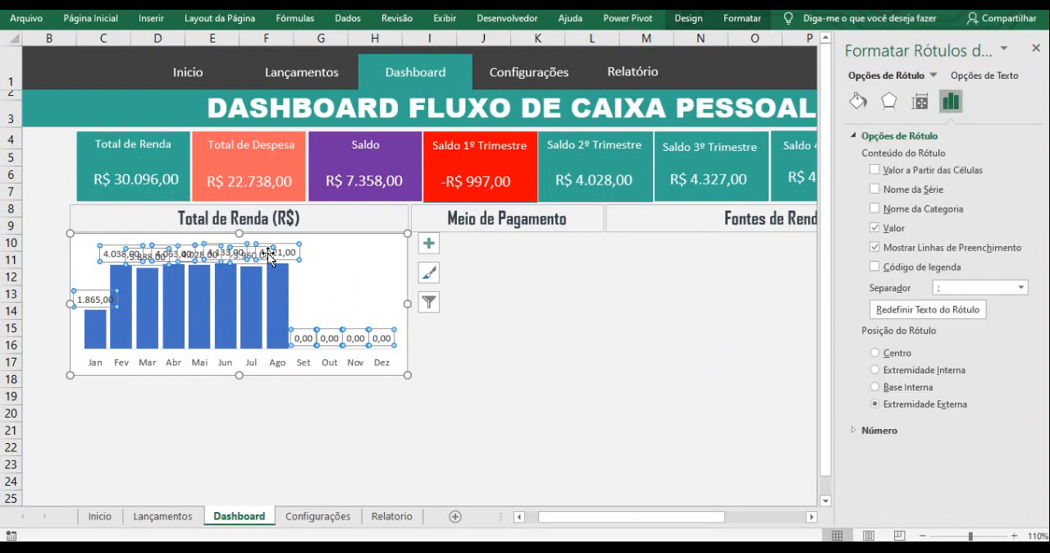
pyautogui.click(853, 433)
pyautogui.scroll(-3, 1042, 390)
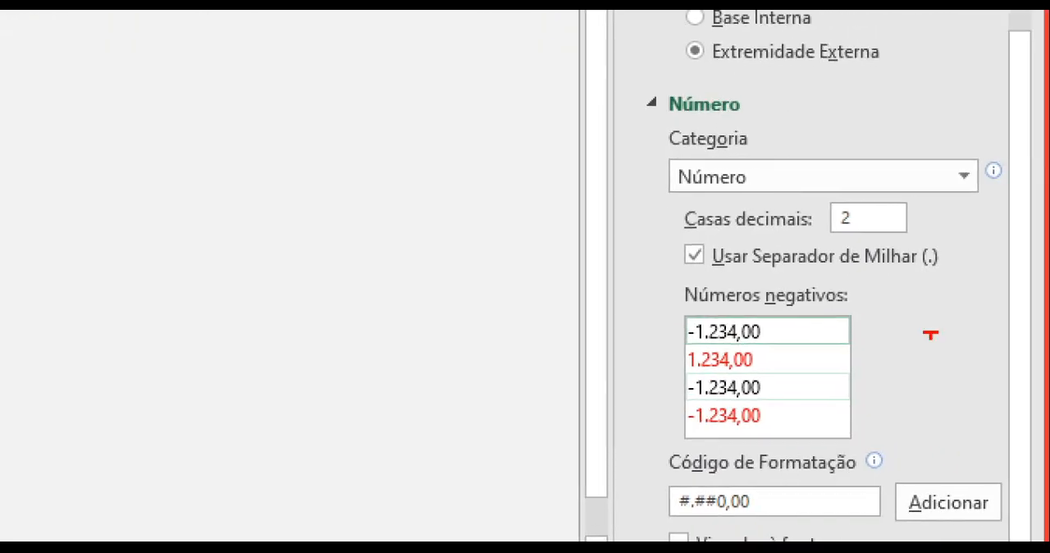
pyautogui.moveTo(864, 231); pyautogui.dragTo(907, 277)
pyautogui.moveTo(652, 183); pyautogui.dragTo(624, 222)
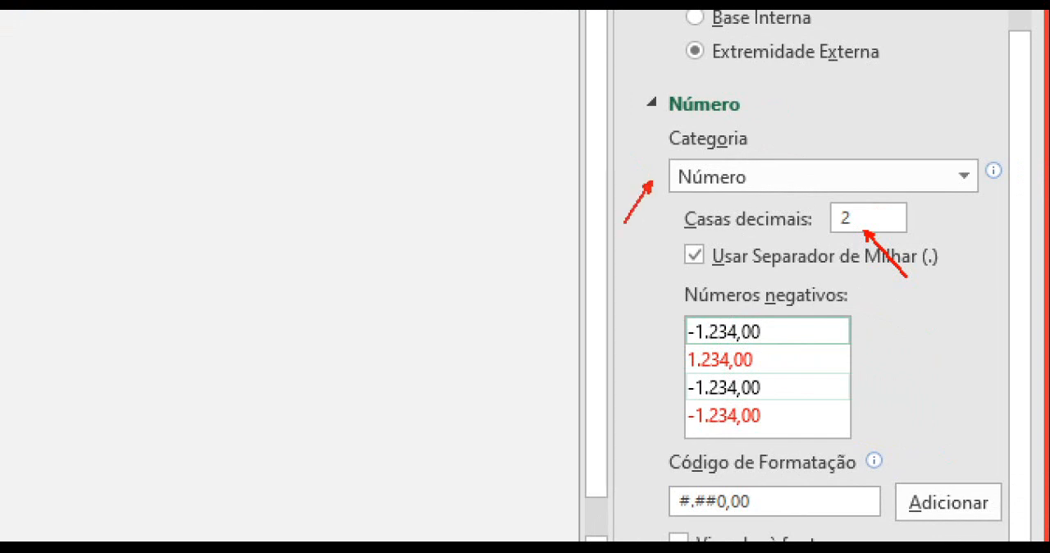
pyautogui.moveTo(769, 506); pyautogui.dragTo(826, 451)
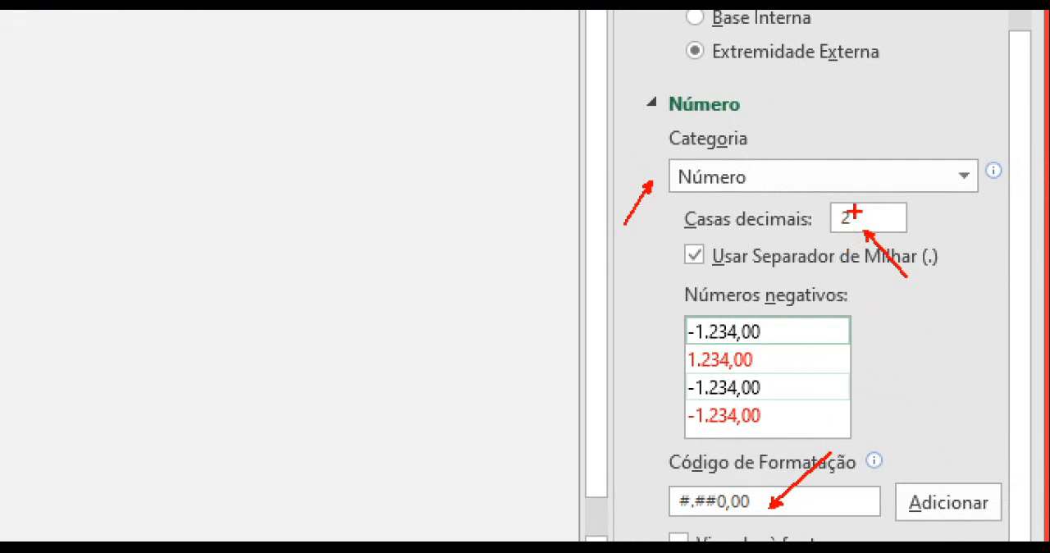
pyautogui.moveTo(853, 215); pyautogui.dragTo(915, 167)
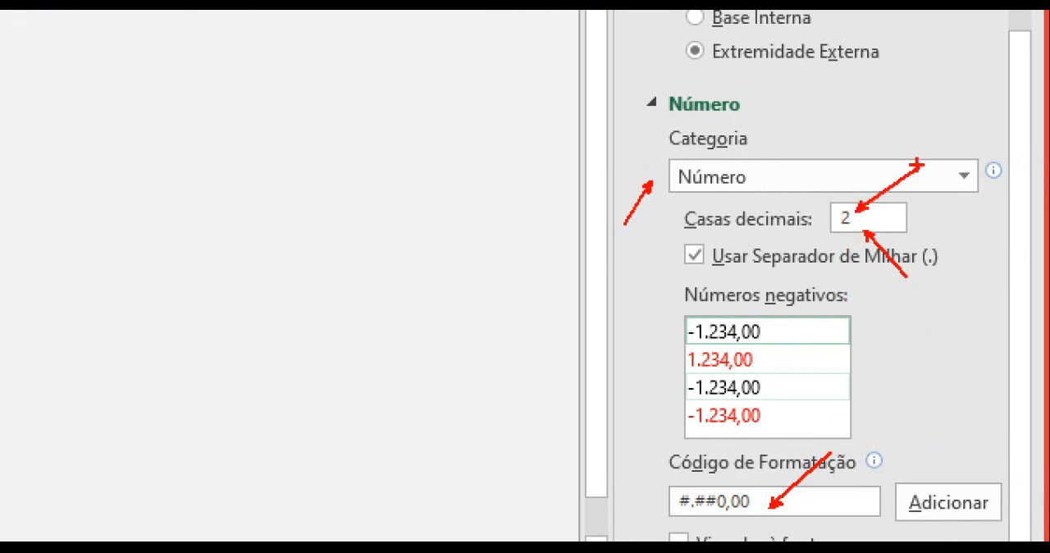
pyautogui.press('Escape')
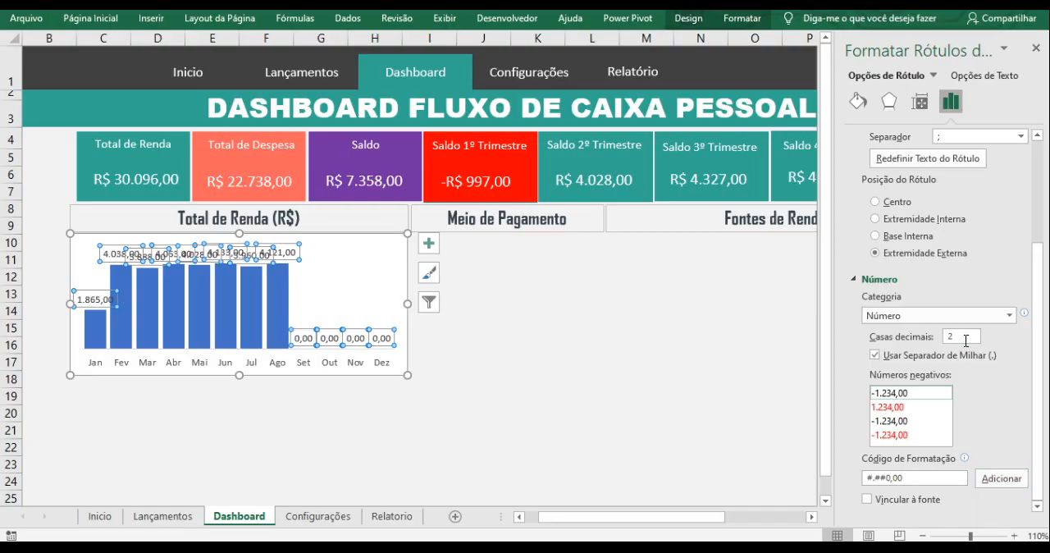
pyautogui.doubleClick(835, 223)
pyautogui.write('0')
pyautogui.press('Return')
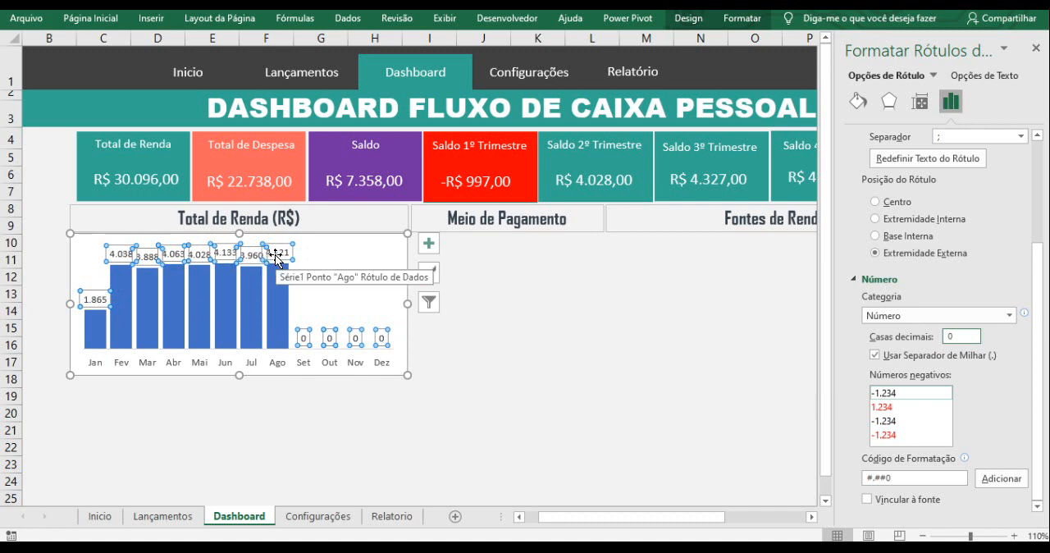
pyautogui.click(481, 374)
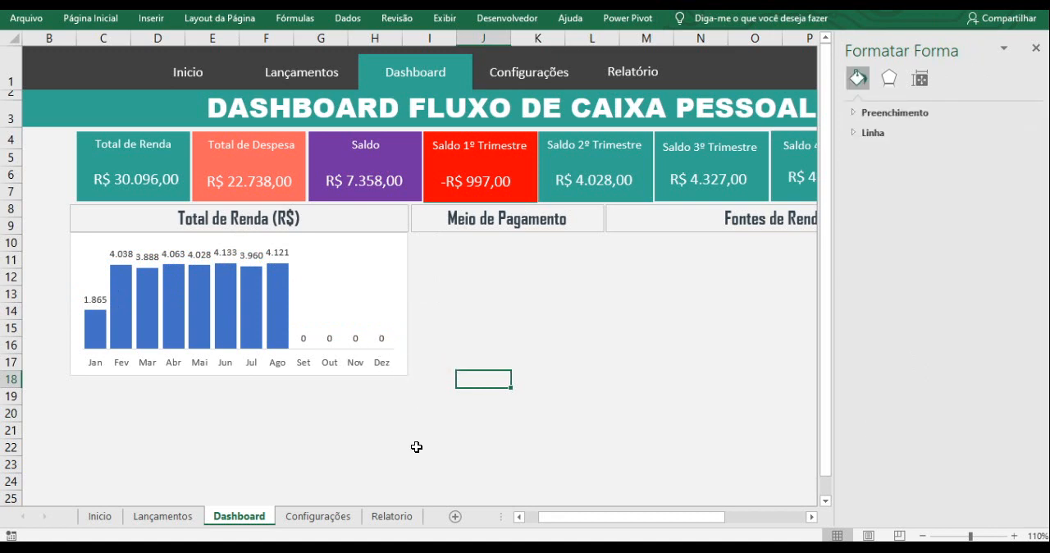
# - Copy the custom number format code #.##0;-#.##0 from the cell formatting of E4 on the Relatorio sheet, without applying it there
pyautogui.click(386, 517)
pyautogui.click(417, 159)
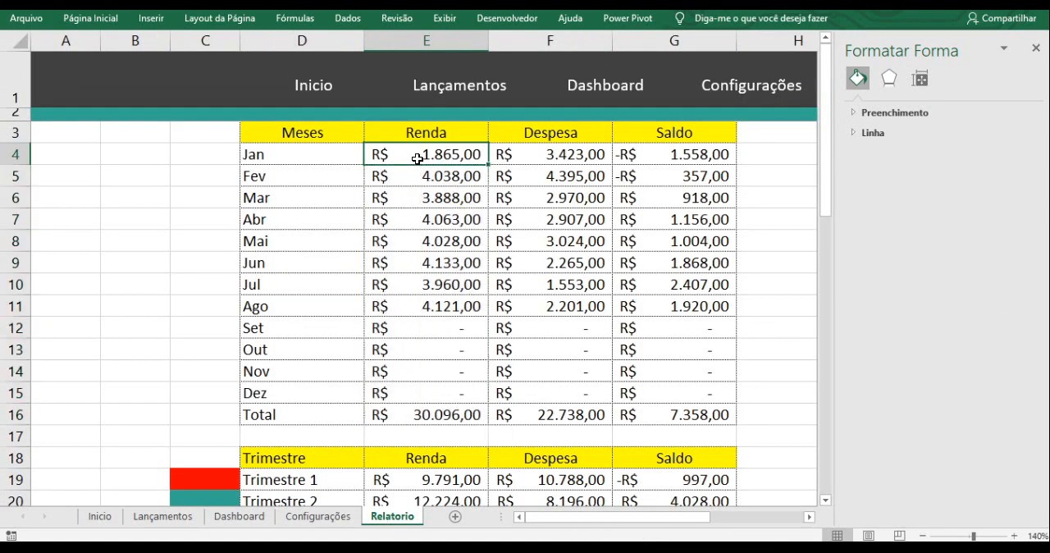
pyautogui.rightClick(417, 158)
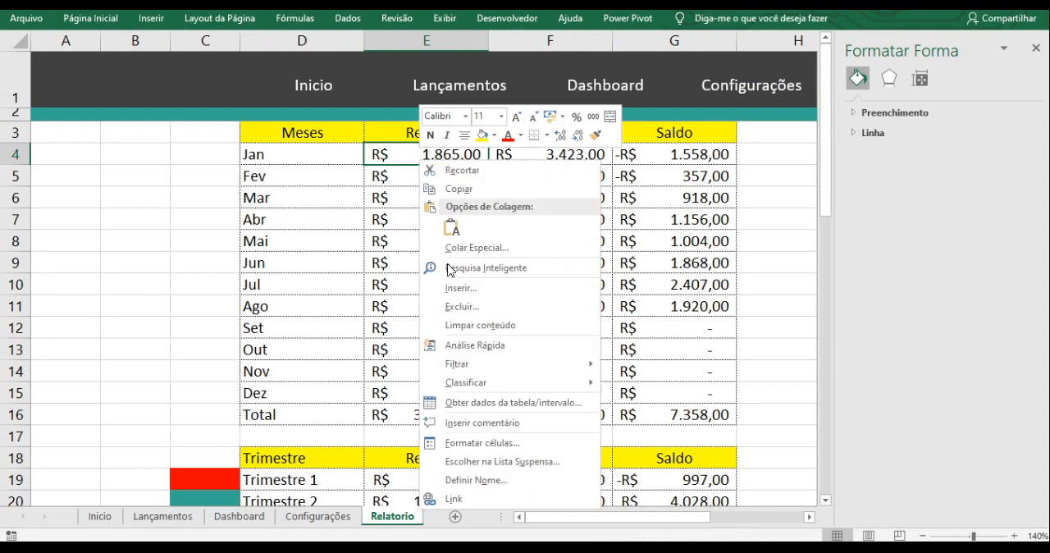
pyautogui.click(492, 444)
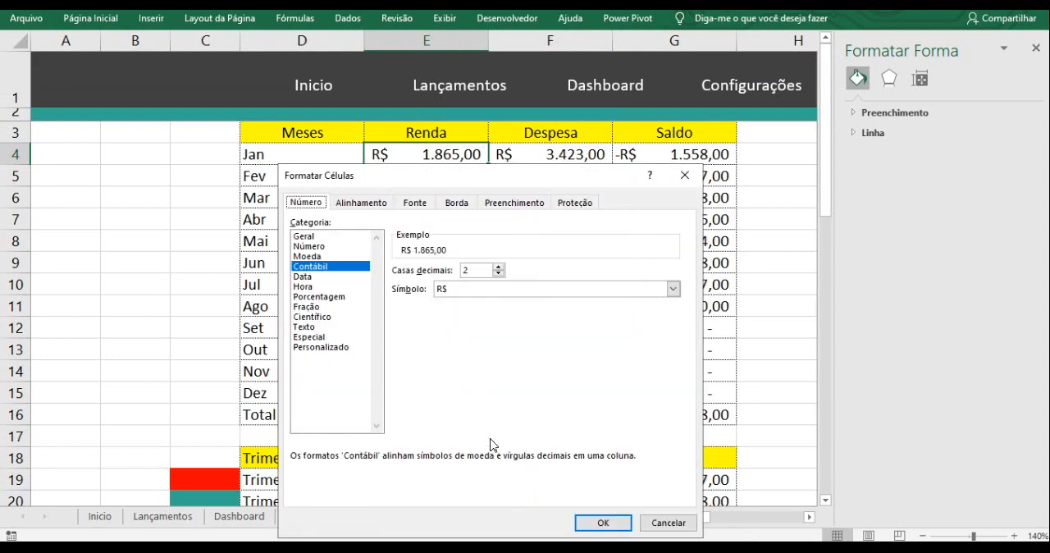
pyautogui.click(338, 351)
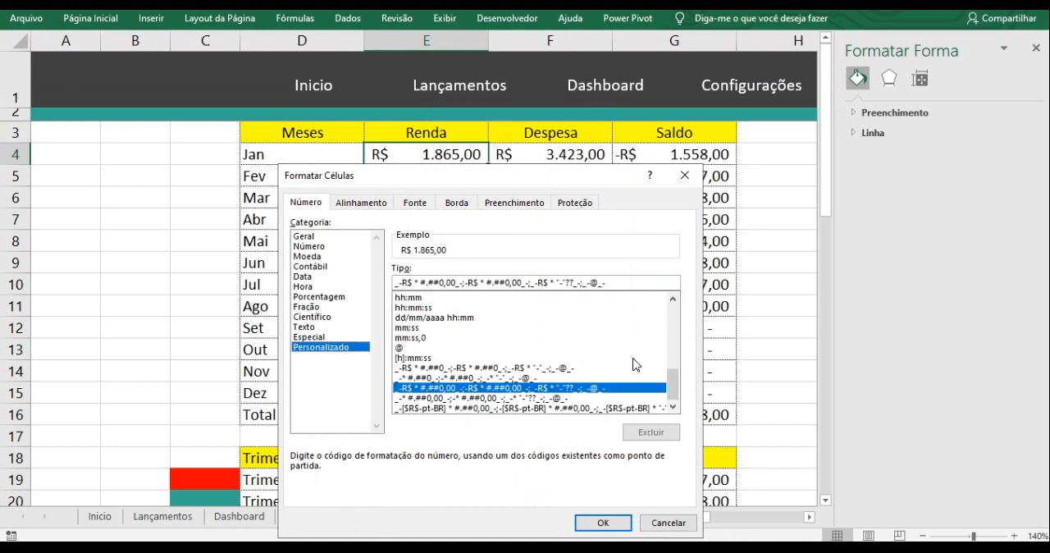
pyautogui.moveTo(673, 384); pyautogui.dragTo(673, 311)
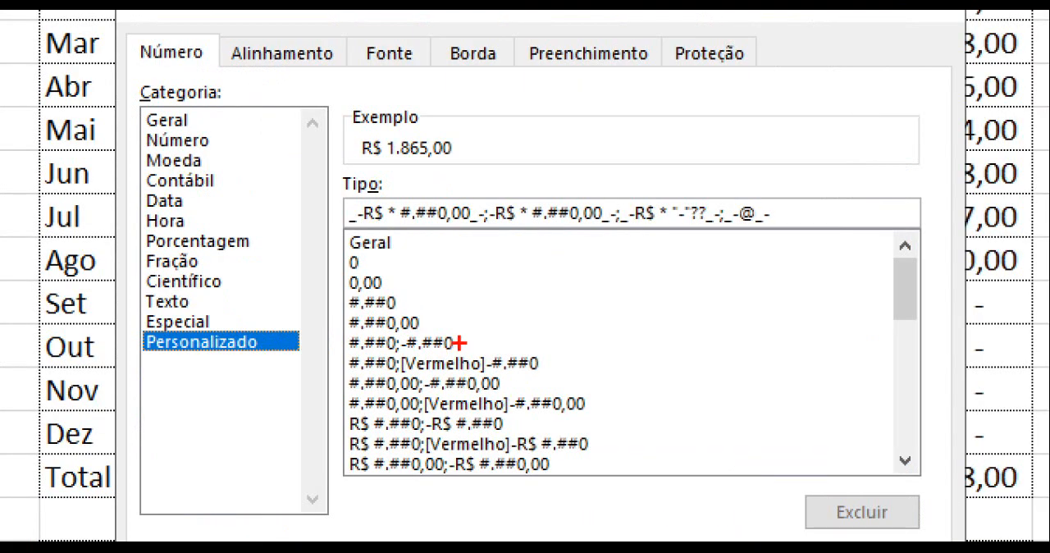
pyautogui.moveTo(460, 343); pyautogui.dragTo(607, 291)
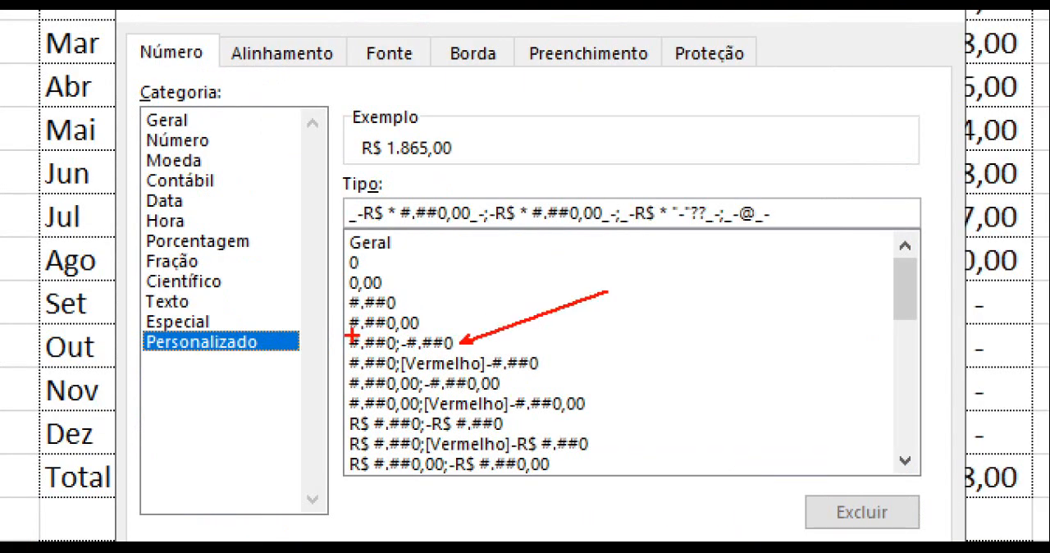
pyautogui.moveTo(348, 332); pyautogui.dragTo(457, 353)
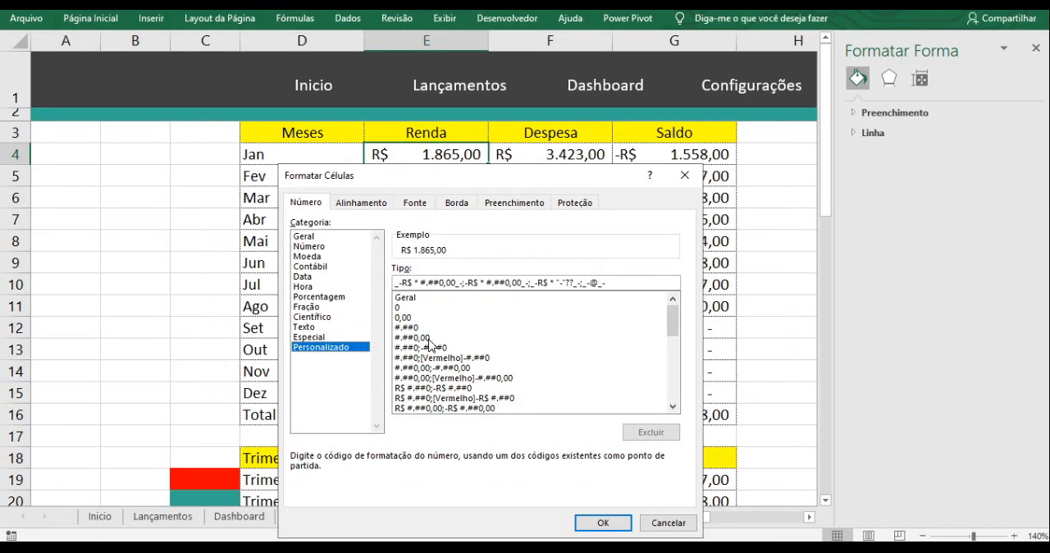
pyautogui.click(429, 339)
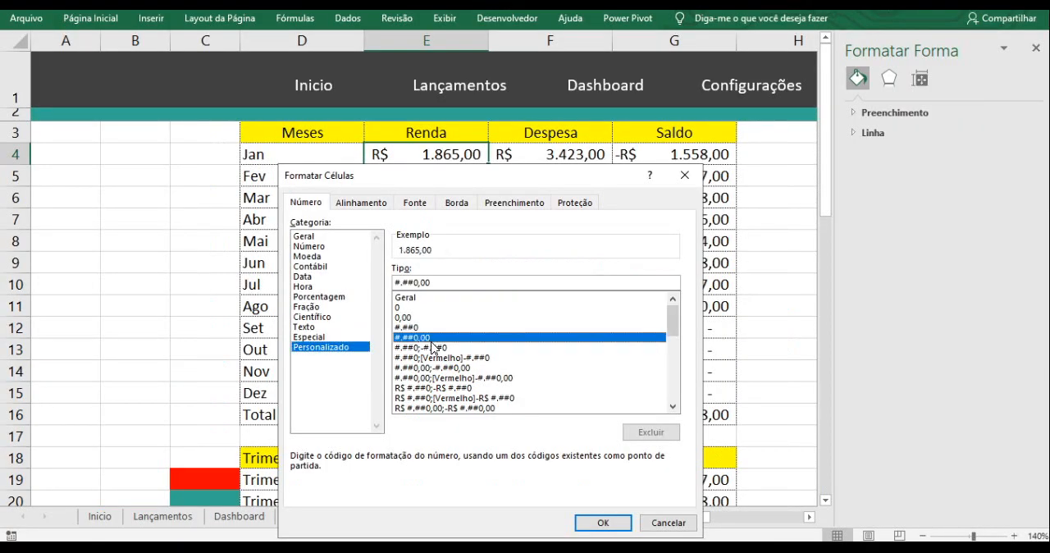
pyautogui.click(440, 348)
pyautogui.moveTo(455, 283); pyautogui.dragTo(387, 283)
pyautogui.hotkey('ctrl', 'c')
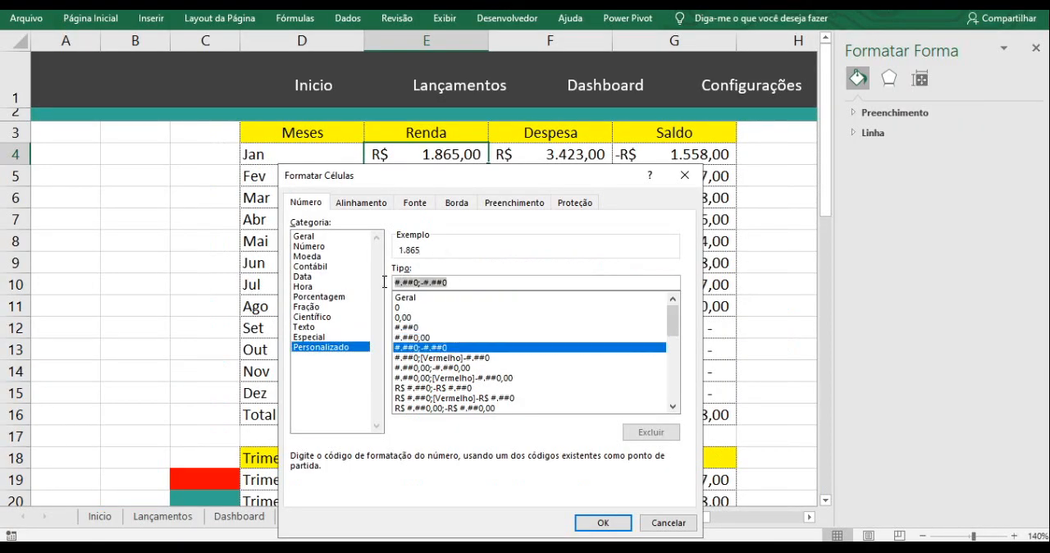
pyautogui.click(684, 175)
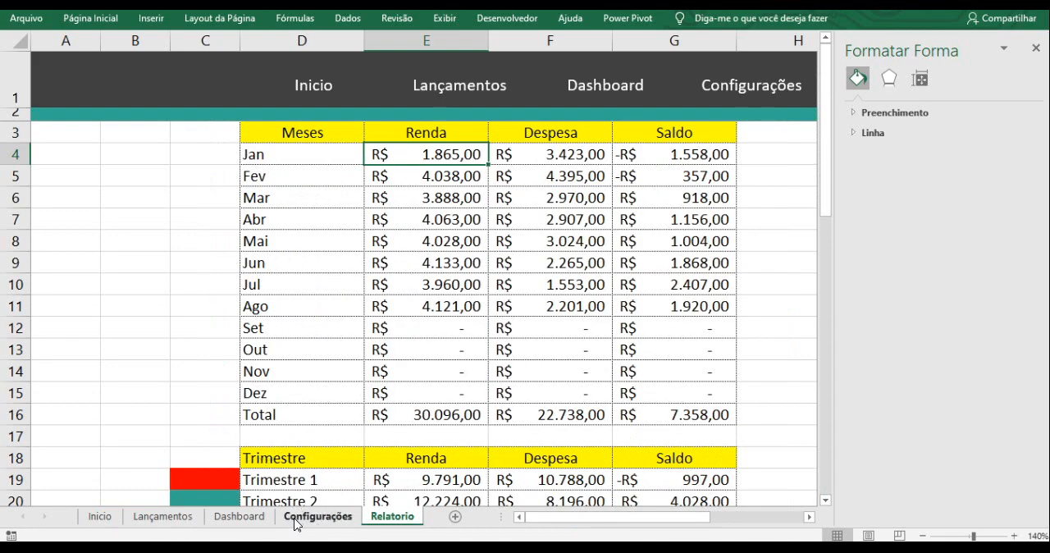
# - On the Dashboard sheet, add the format code #.##0;-#.##0;"" to the Total de Renda chart's data labels
pyautogui.click(268, 518)
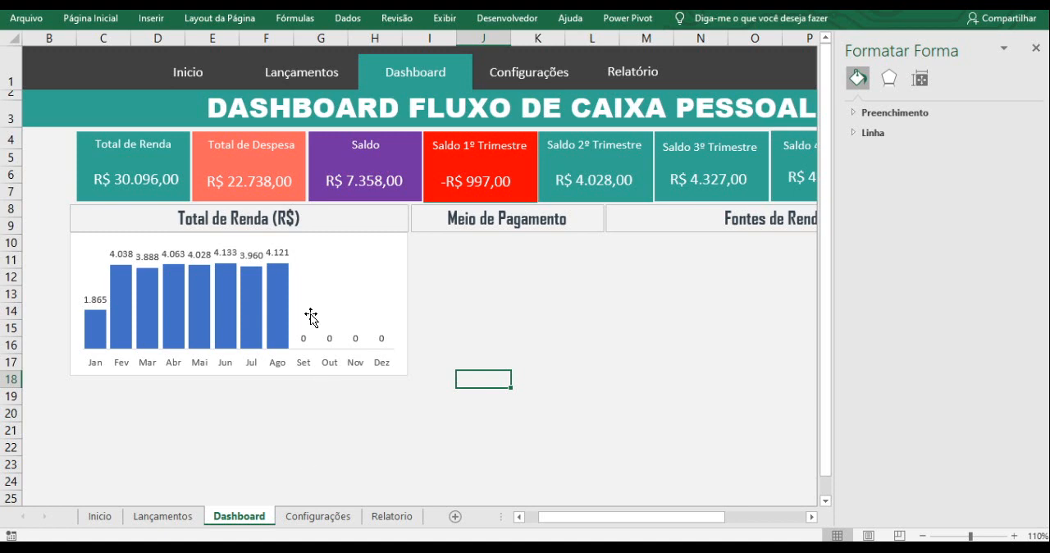
pyautogui.click(279, 251)
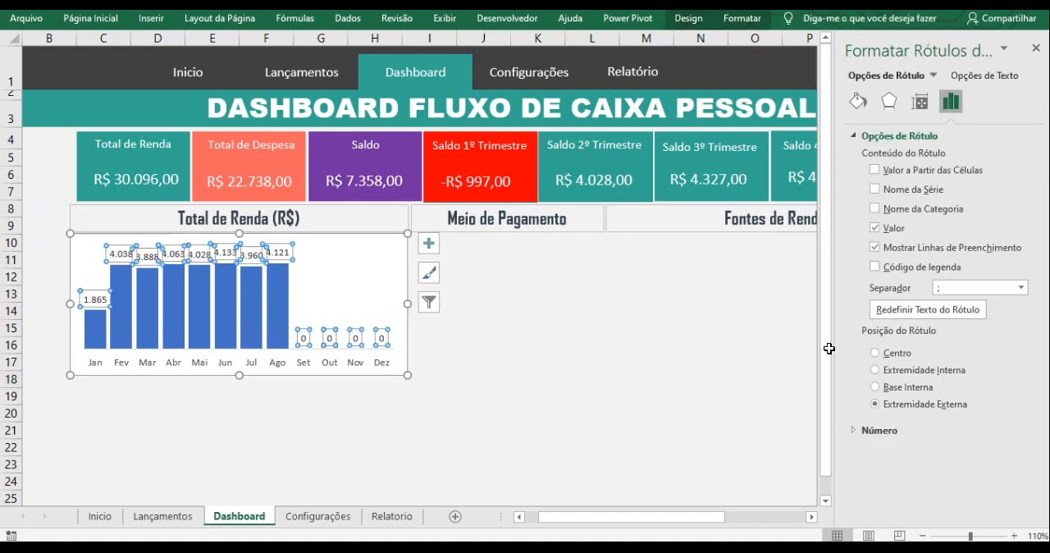
pyautogui.click(858, 431)
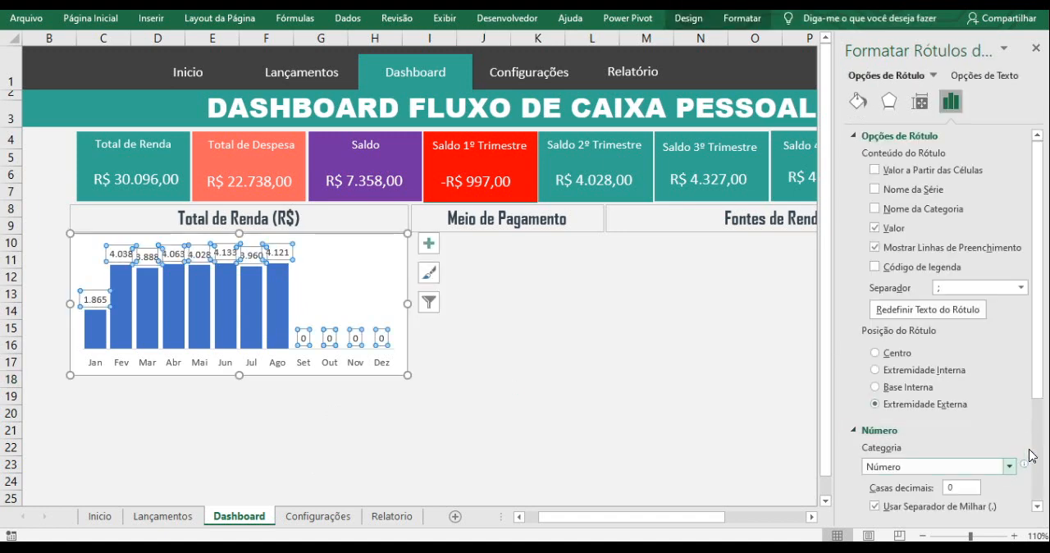
pyautogui.moveTo(1039, 387); pyautogui.dragTo(1040, 500)
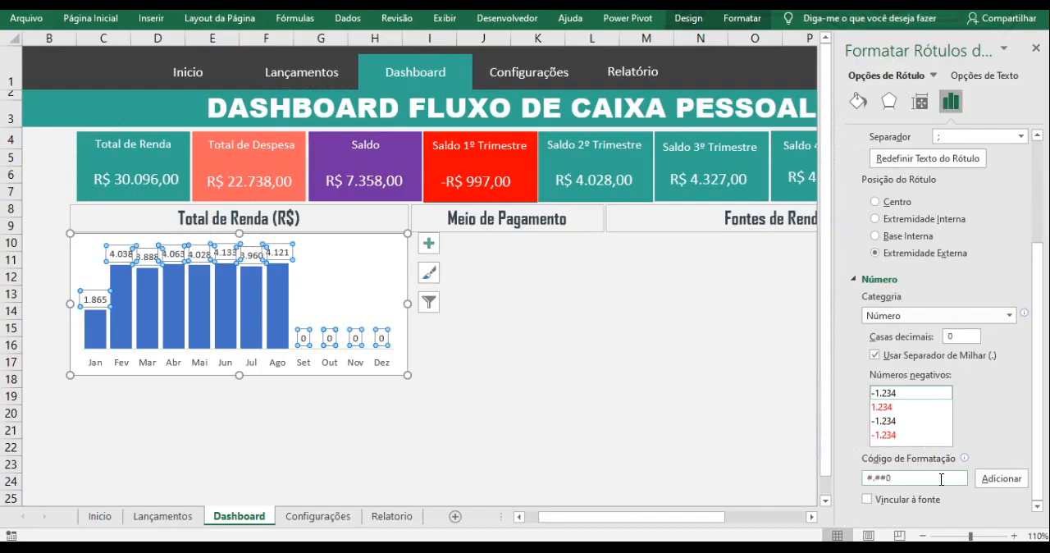
pyautogui.click(749, 468)
pyautogui.moveTo(872, 481); pyautogui.dragTo(862, 481)
pyautogui.hotkey('ctrl', 'v')
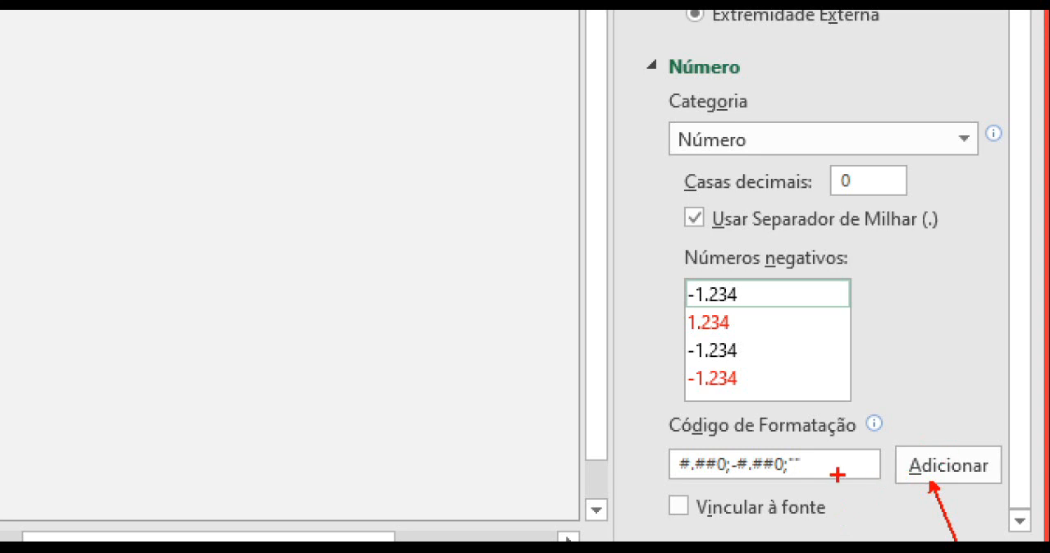
pyautogui.moveTo(779, 456); pyautogui.dragTo(894, 396)
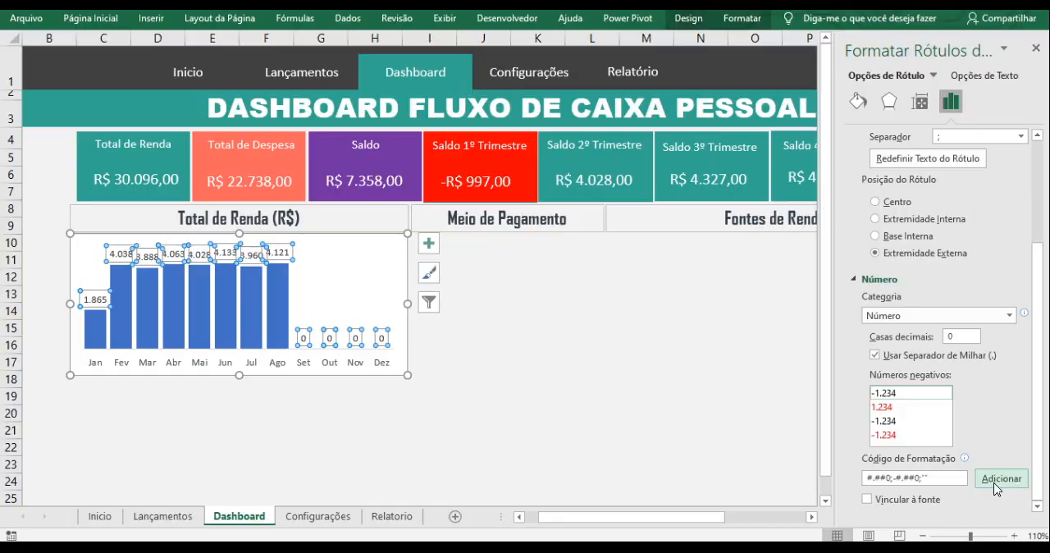
pyautogui.click(935, 474)
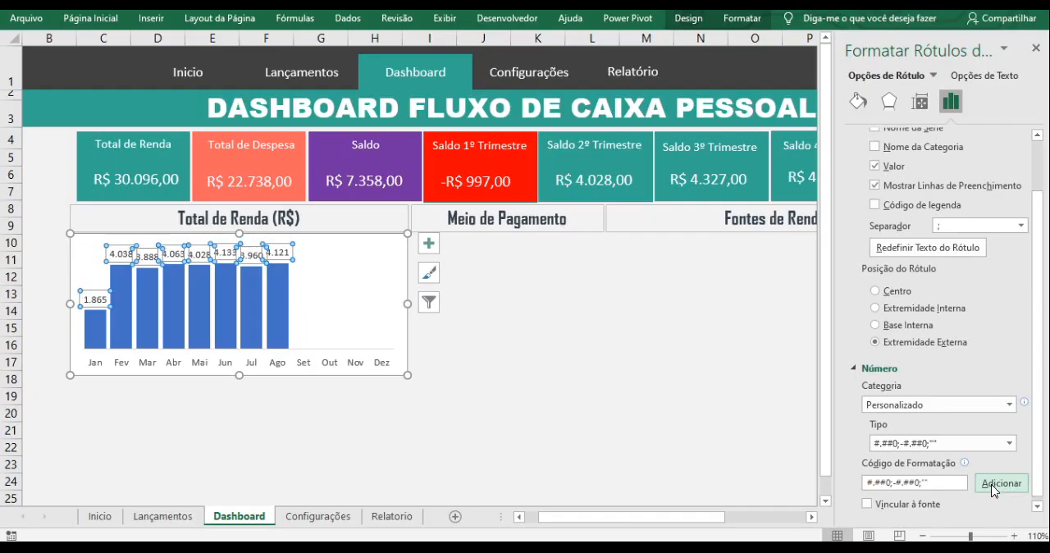
pyautogui.click(410, 429)
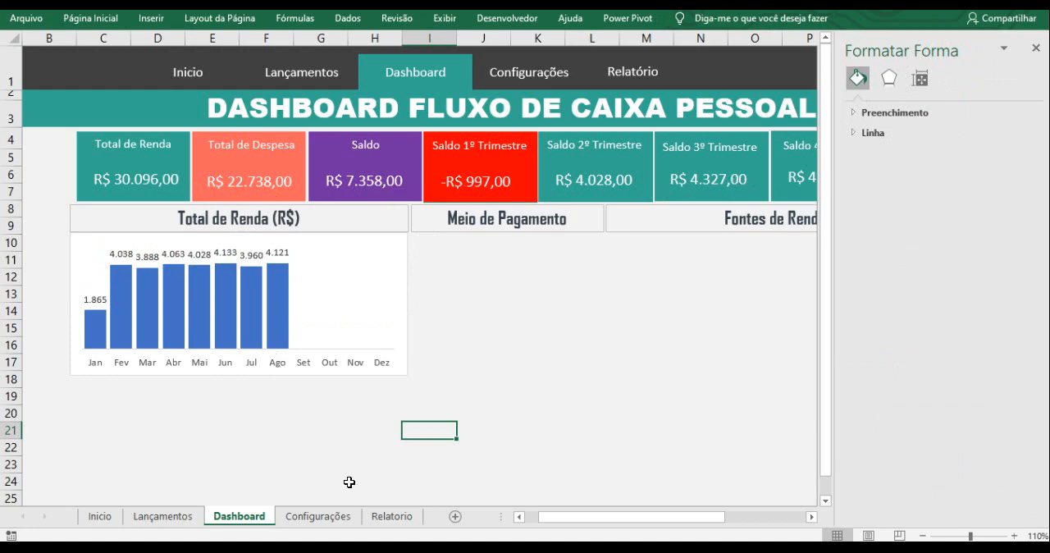
# - Examine the Renda values in E4:E16 on the Relatorio sheet, and return to the Dashboard sheet
pyautogui.click(391, 517)
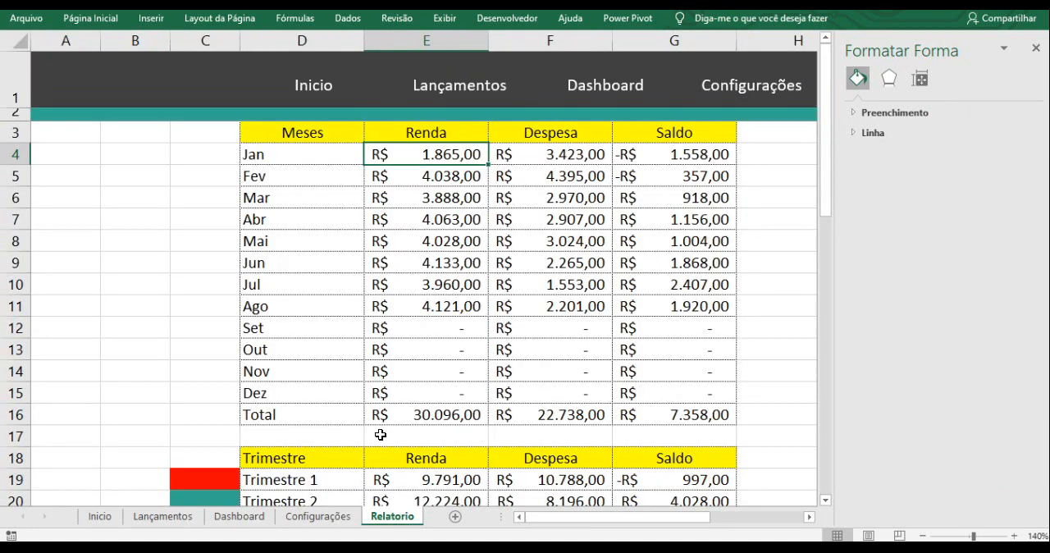
pyautogui.moveTo(438, 154); pyautogui.dragTo(457, 408)
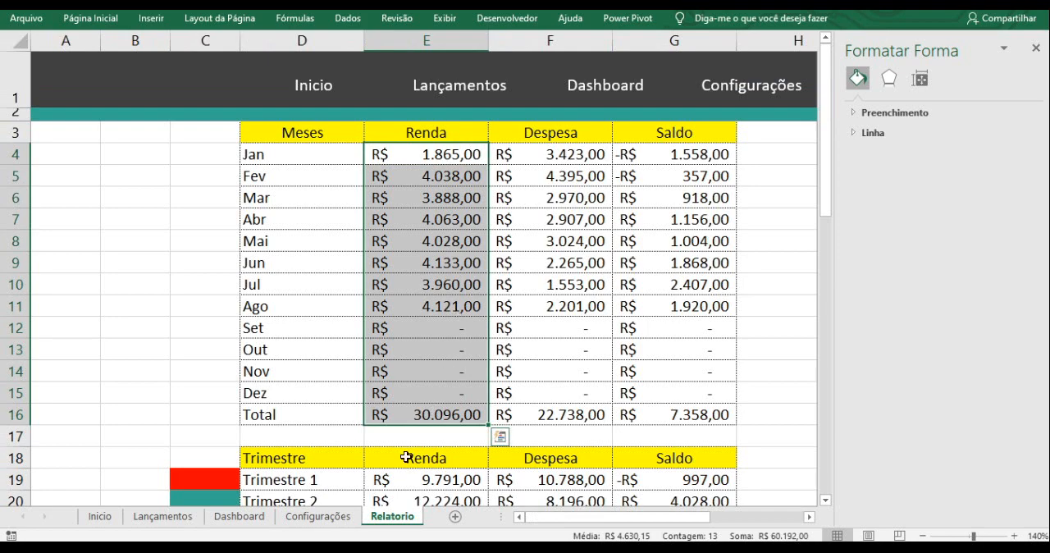
pyautogui.click(242, 517)
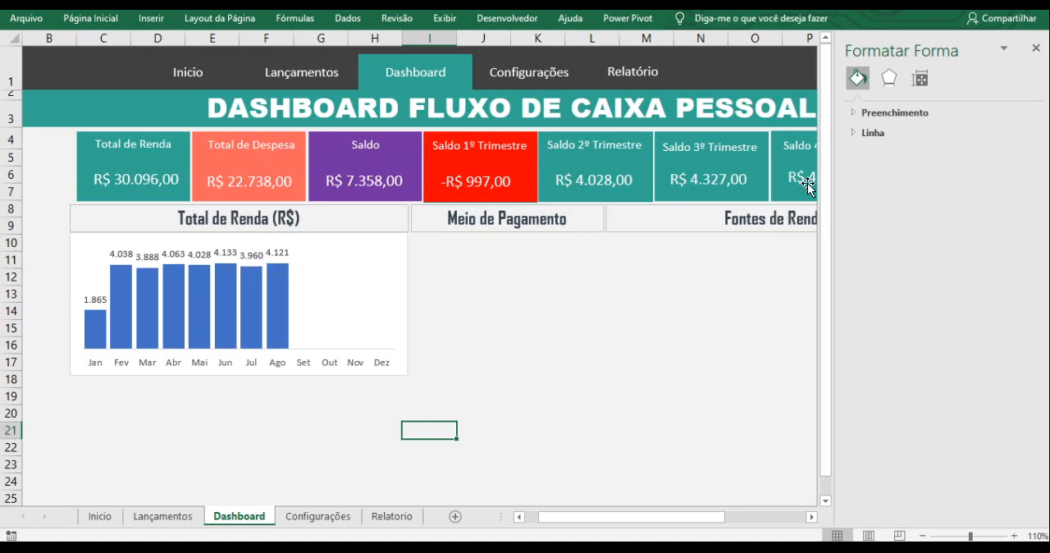
# - Close the formatting pane and fill the columns of the Total de Renda chart with the recently used teal colour
pyautogui.click(1036, 51)
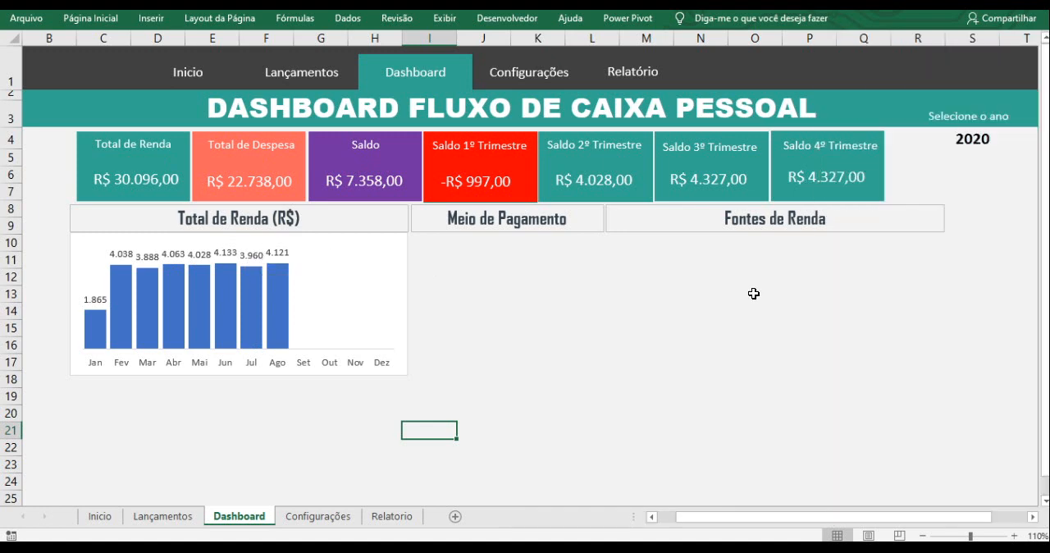
pyautogui.click(524, 367)
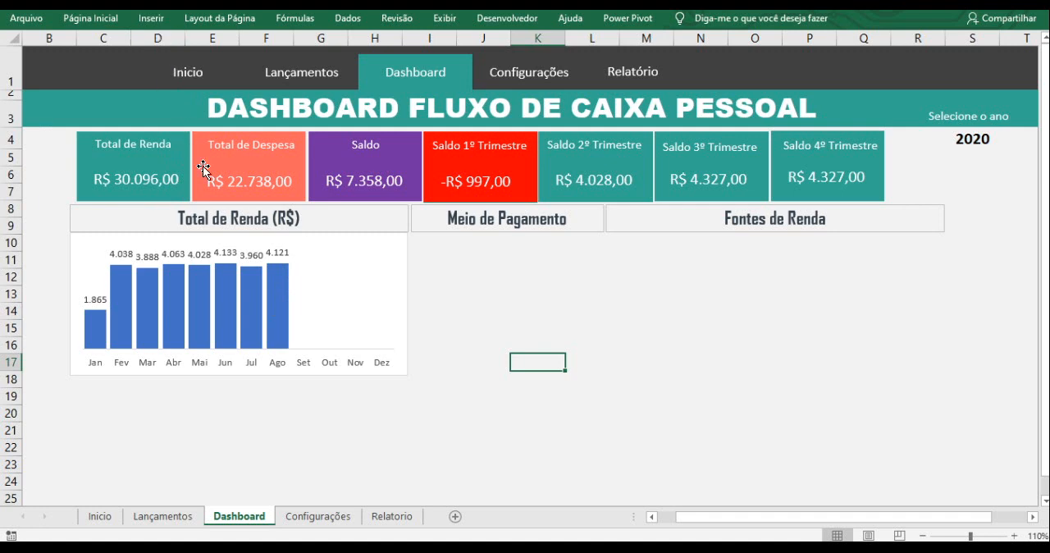
pyautogui.click(285, 278)
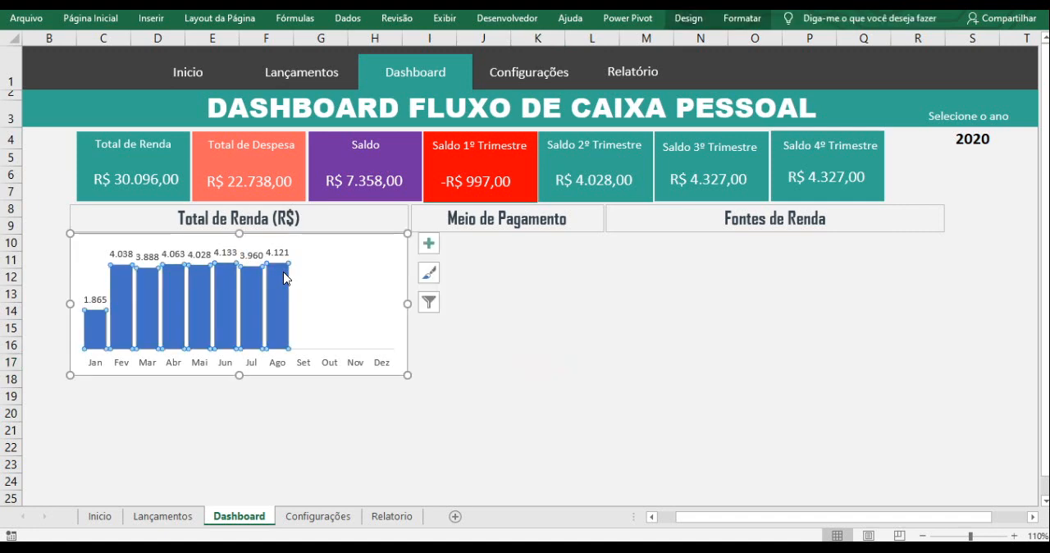
pyautogui.click(117, 23)
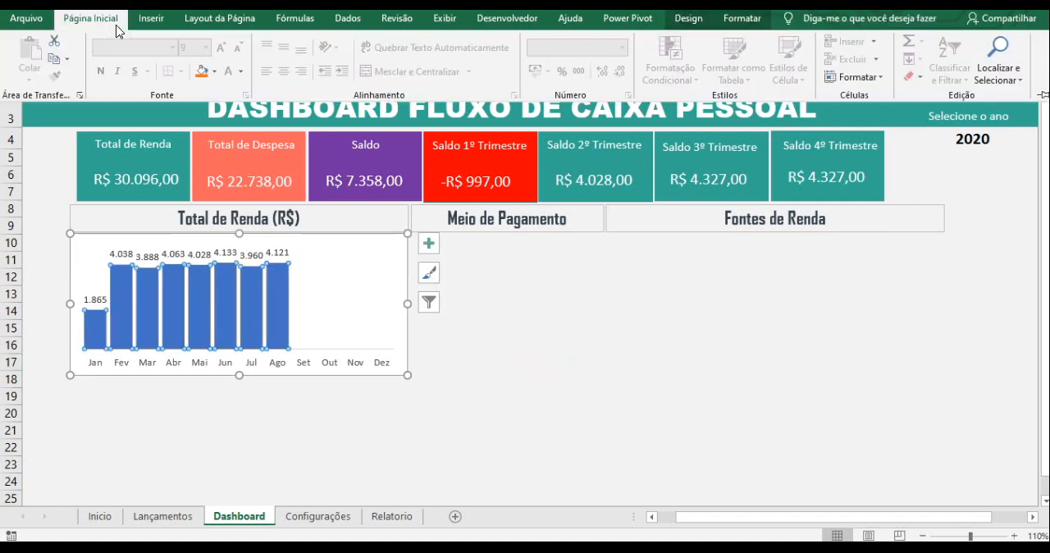
pyautogui.click(215, 72)
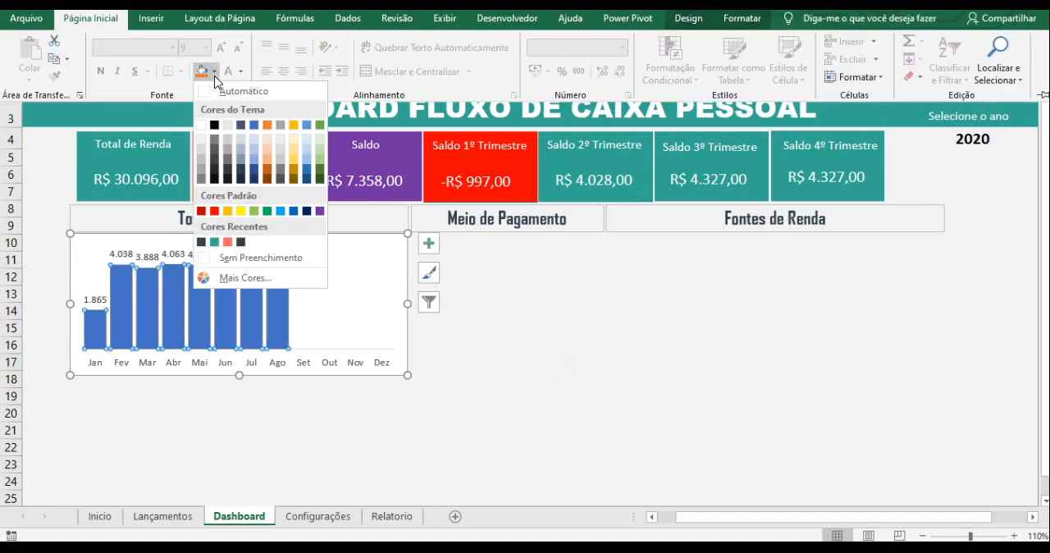
pyautogui.click(215, 243)
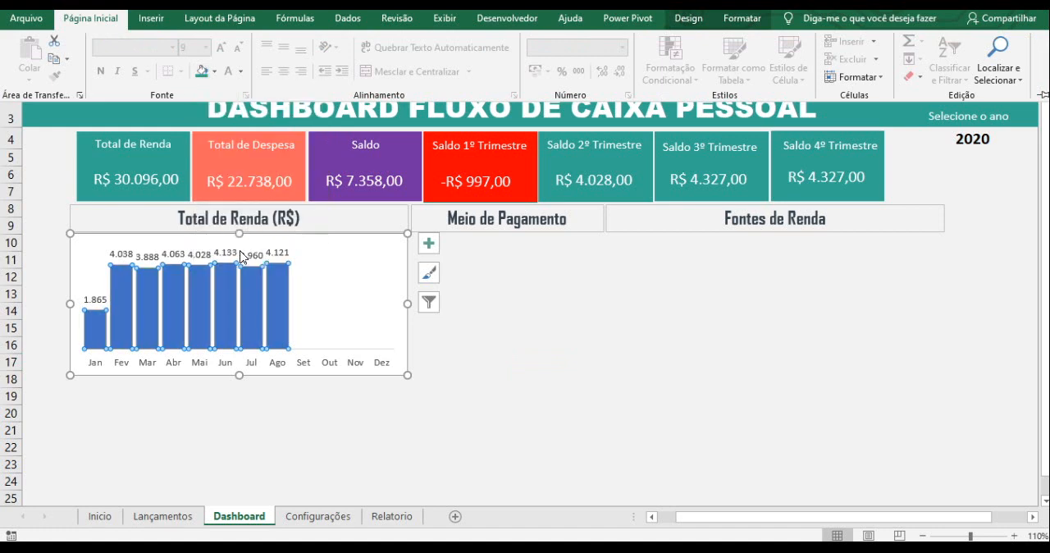
# - On the Relatorio sheet, insert a doughnut chart from the Meio Pagamento names and values in D43:E45
pyautogui.click(568, 323)
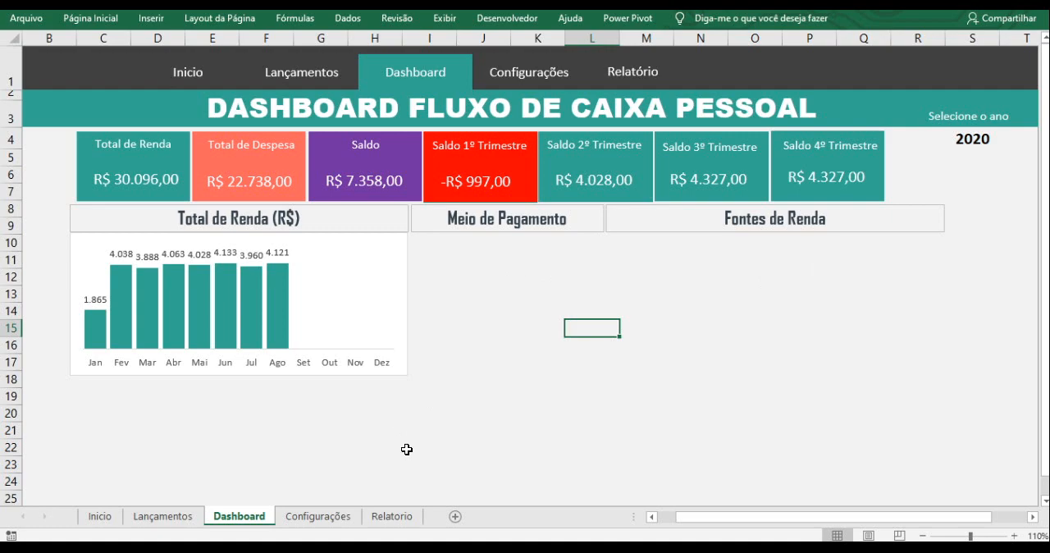
pyautogui.click(380, 517)
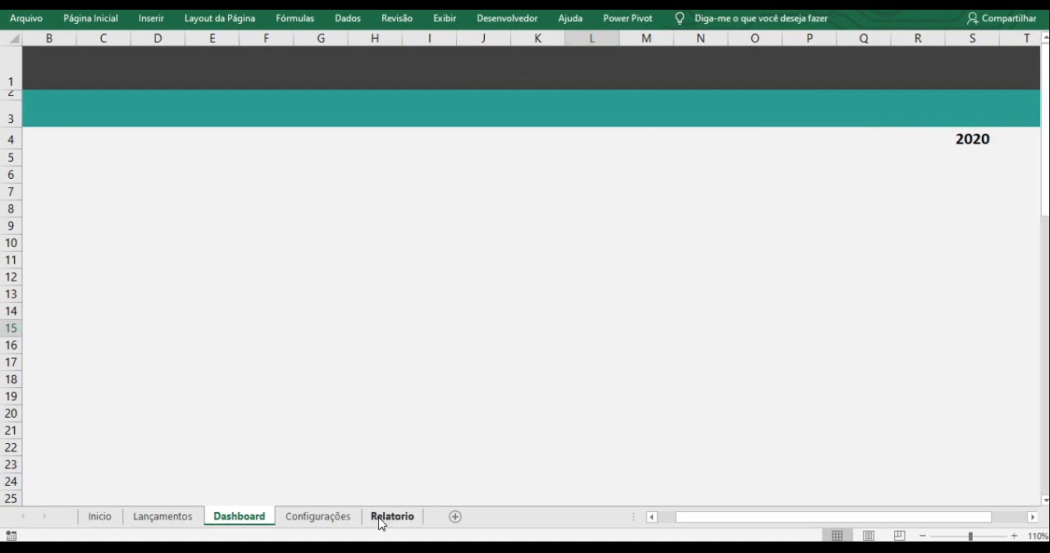
pyautogui.scroll(-2, 470, 318)
pyautogui.scroll(-6, 467, 332)
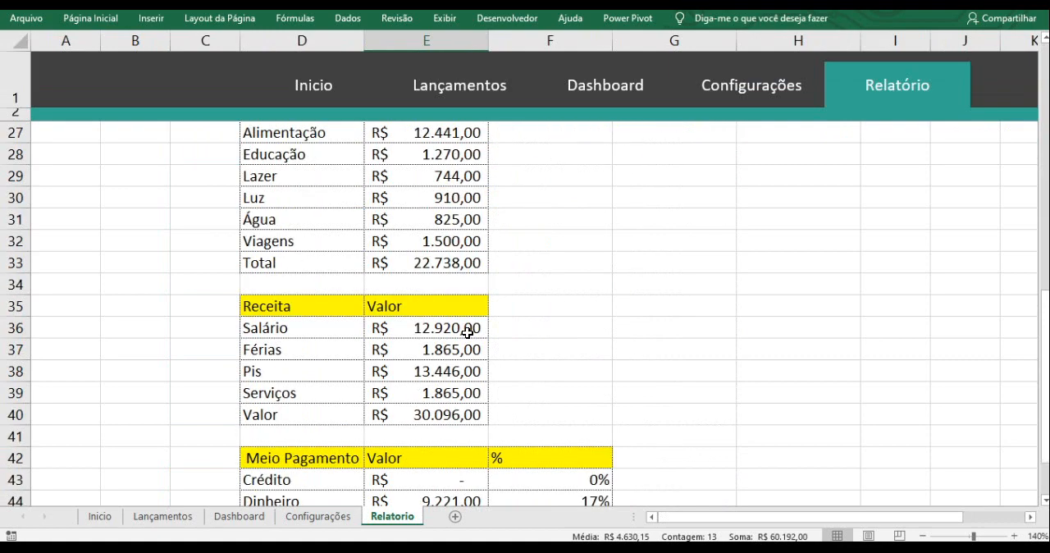
pyautogui.scroll(-2, 466, 330)
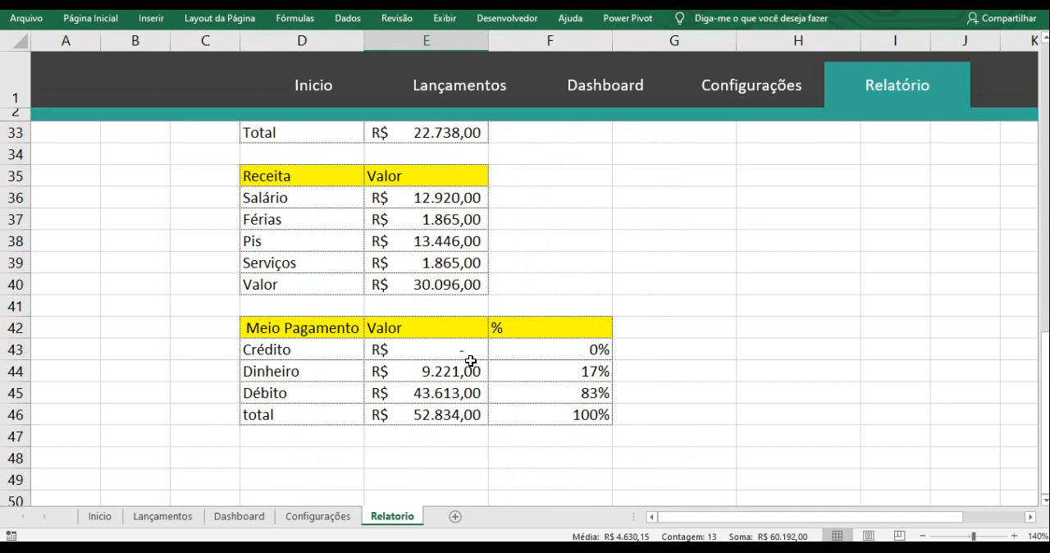
pyautogui.moveTo(405, 352); pyautogui.dragTo(410, 395)
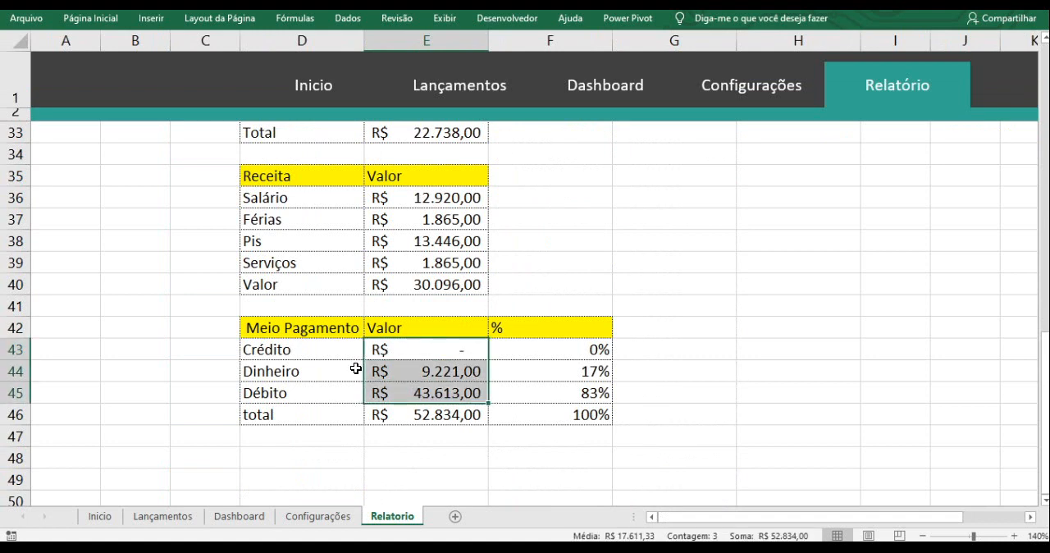
pyautogui.moveTo(360, 350); pyautogui.dragTo(397, 393)
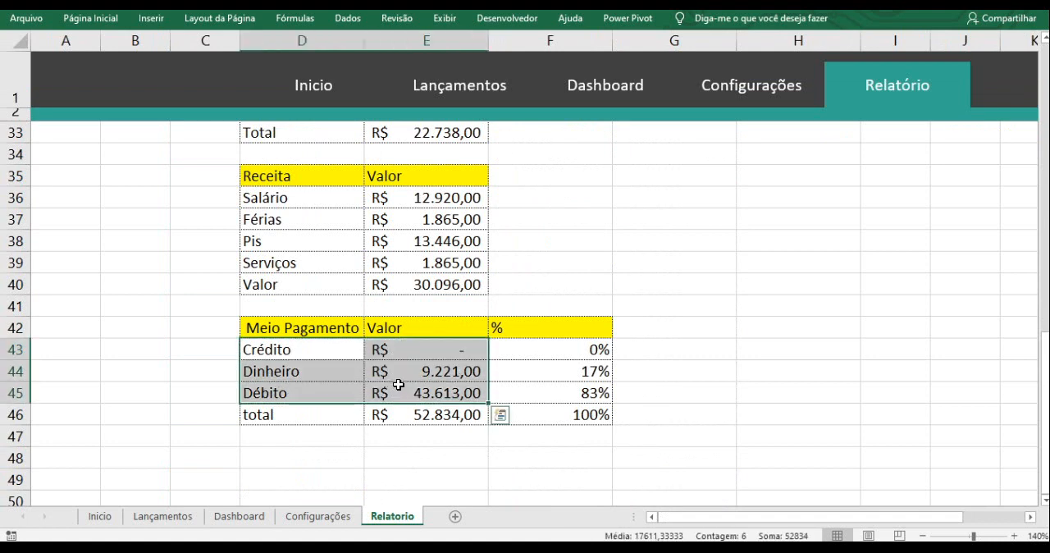
pyautogui.click(152, 18)
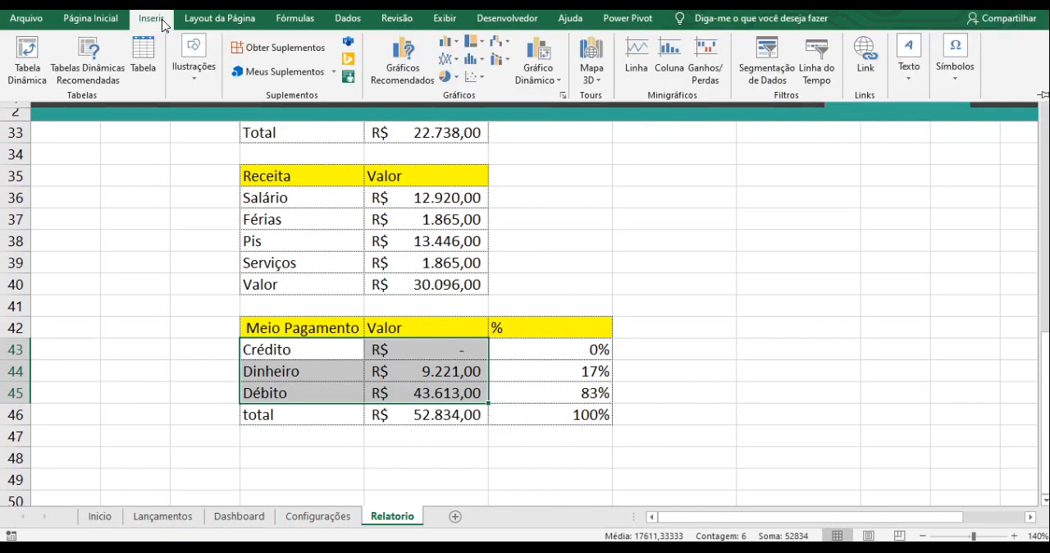
pyautogui.click(457, 79)
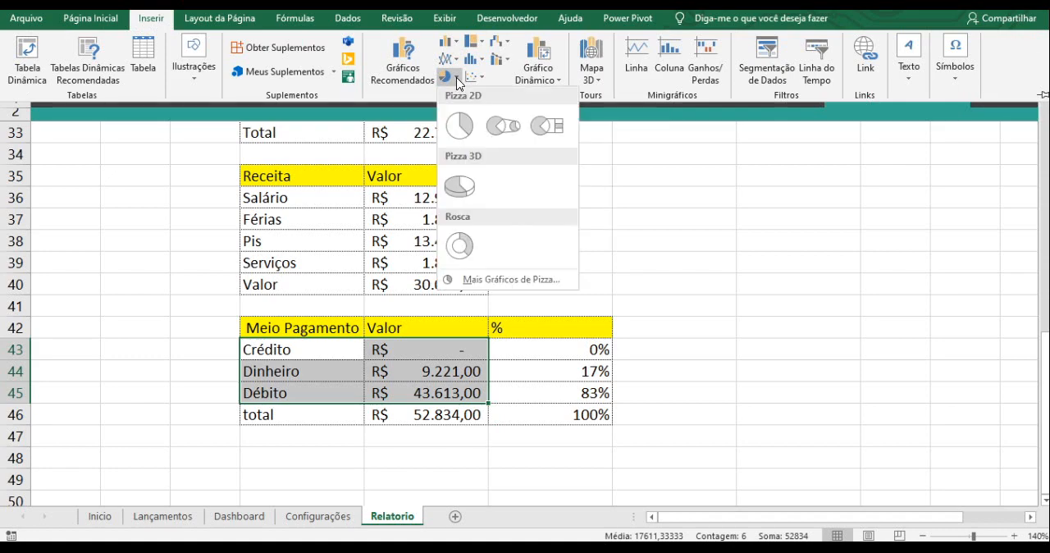
pyautogui.click(460, 246)
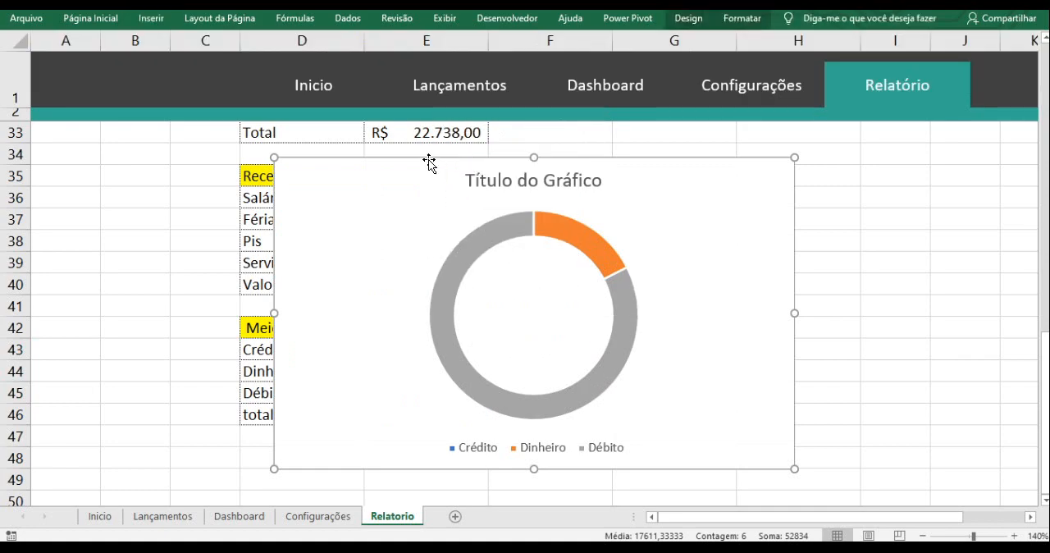
# - Reposition the new doughnut chart on the Relatorio sheet and shrink it to a little over half its size
pyautogui.moveTo(602, 152); pyautogui.dragTo(692, 134)
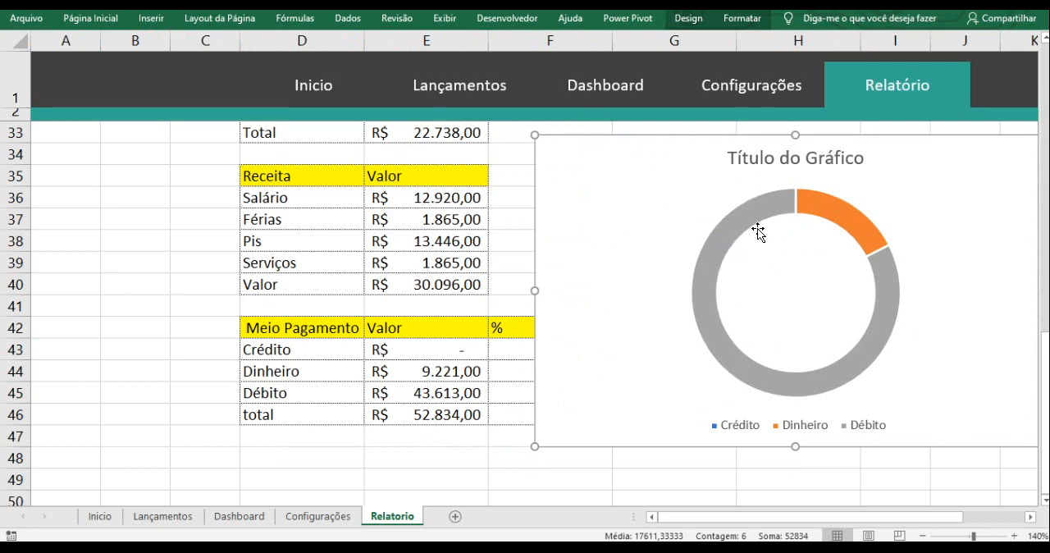
pyautogui.moveTo(632, 157); pyautogui.dragTo(370, 146)
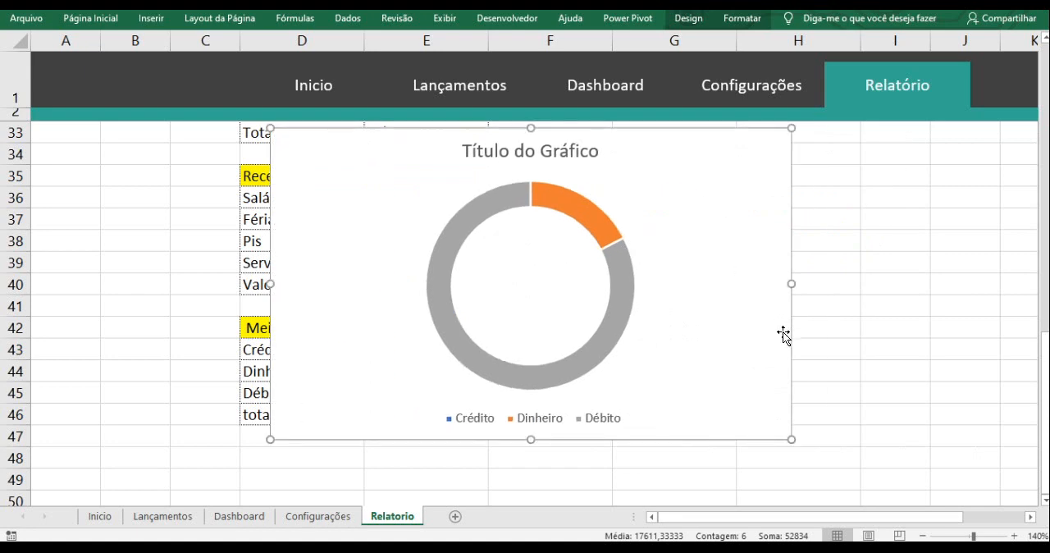
pyautogui.moveTo(787, 439); pyautogui.dragTo(600, 332)
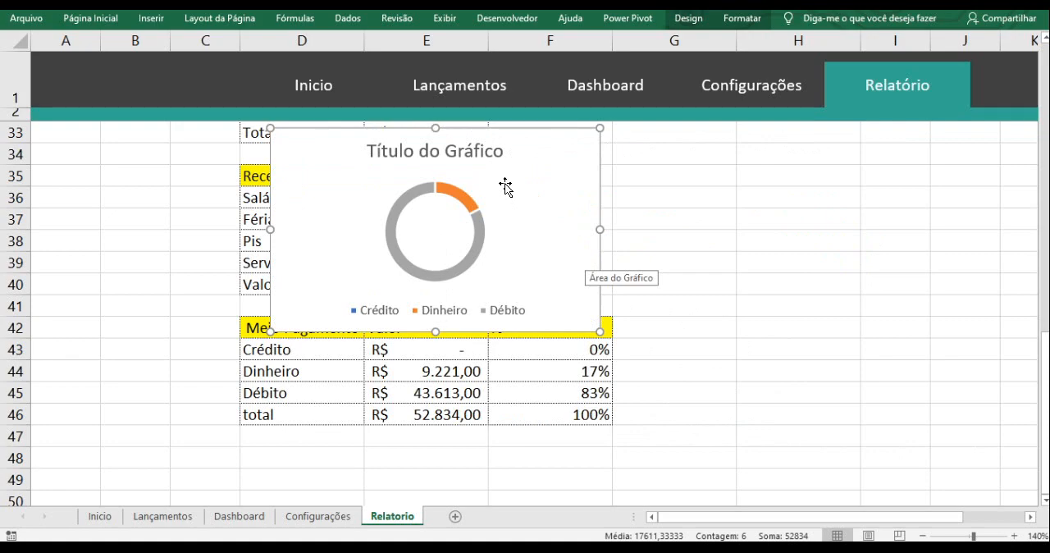
# - Move the doughnut chart to the Dashboard sheet, place it under the Meio de Pagamento heading, and match its height to the Total de Renda chart
pyautogui.press('Delete')
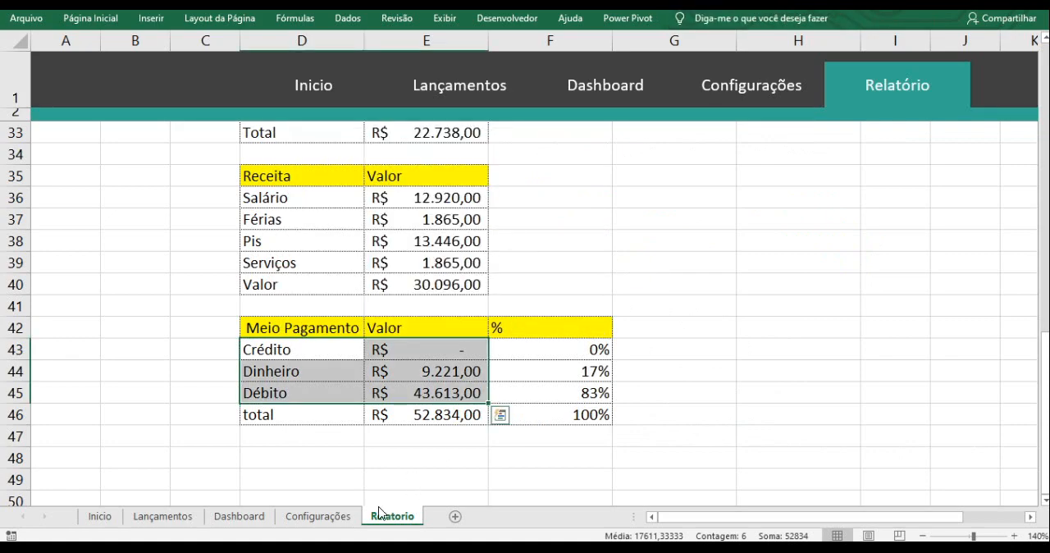
pyautogui.click(260, 519)
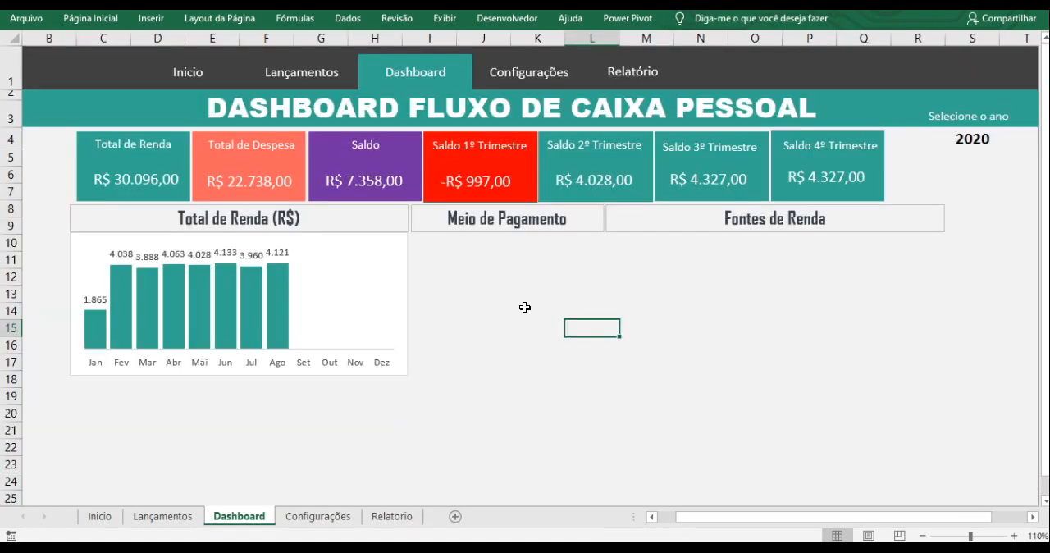
pyautogui.hotkey('ctrl', 'v')
pyautogui.moveTo(600, 342); pyautogui.dragTo(438, 251)
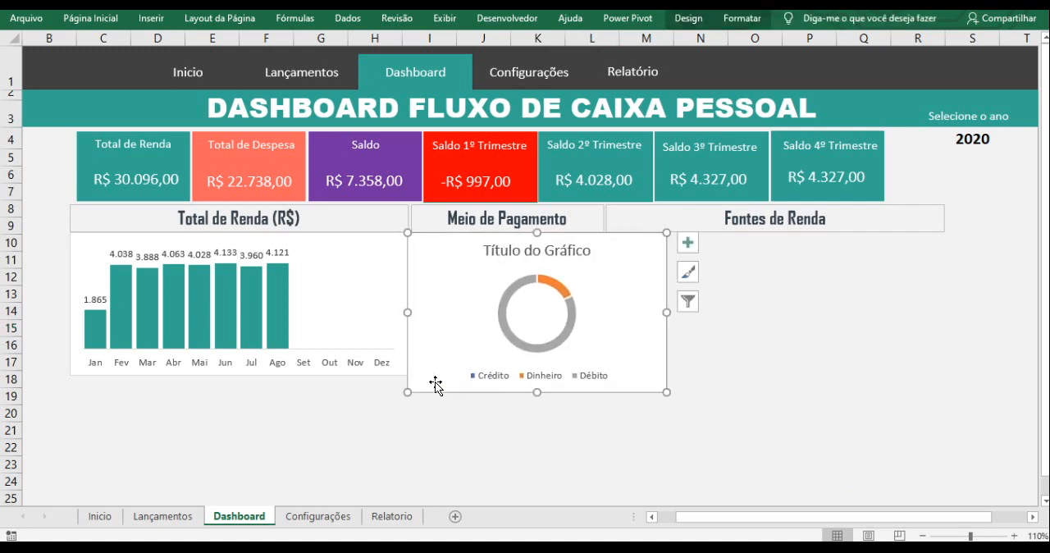
pyautogui.moveTo(409, 392); pyautogui.dragTo(411, 375)
pyautogui.click(534, 412)
pyautogui.click(546, 362)
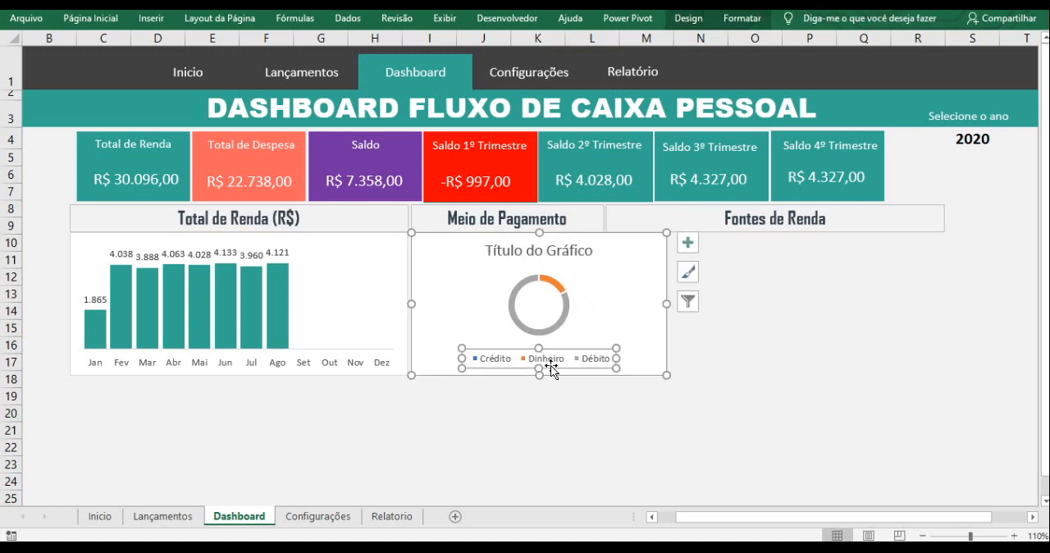
pyautogui.click(664, 427)
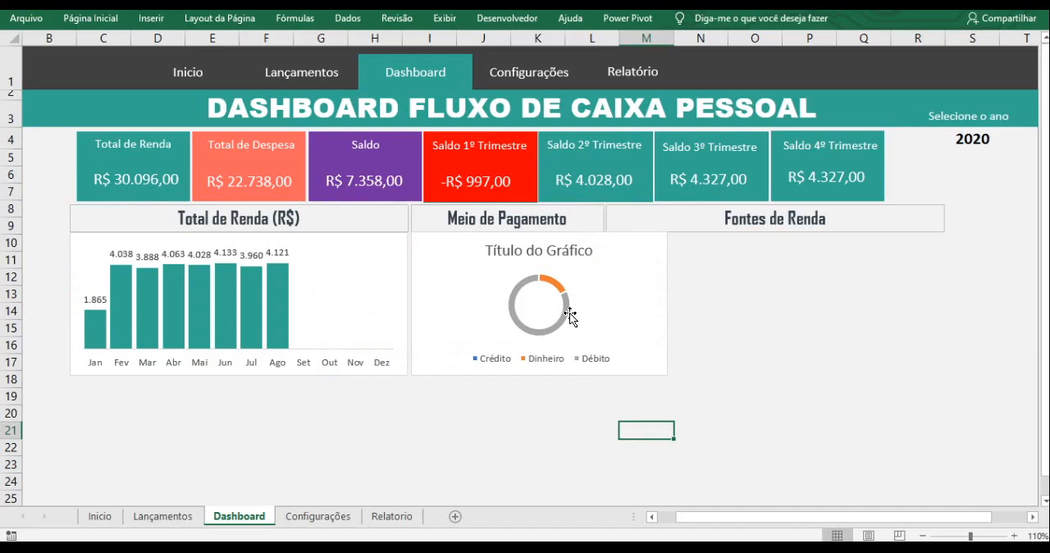
# - Open the doughnut series formatting, try hole sizes of 65% and 55%, and set the hole size to 75%
pyautogui.click(566, 310)
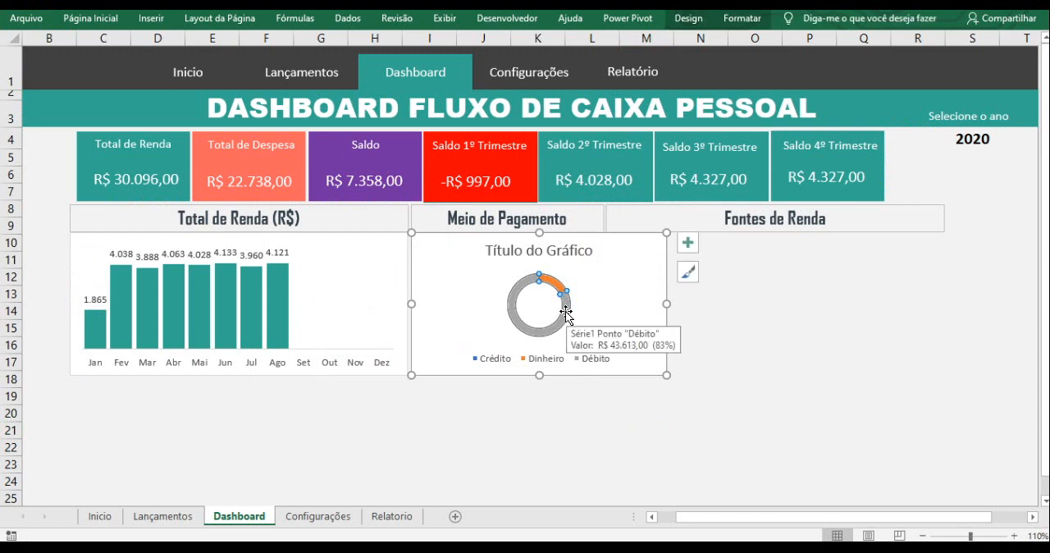
pyautogui.rightClick(566, 313)
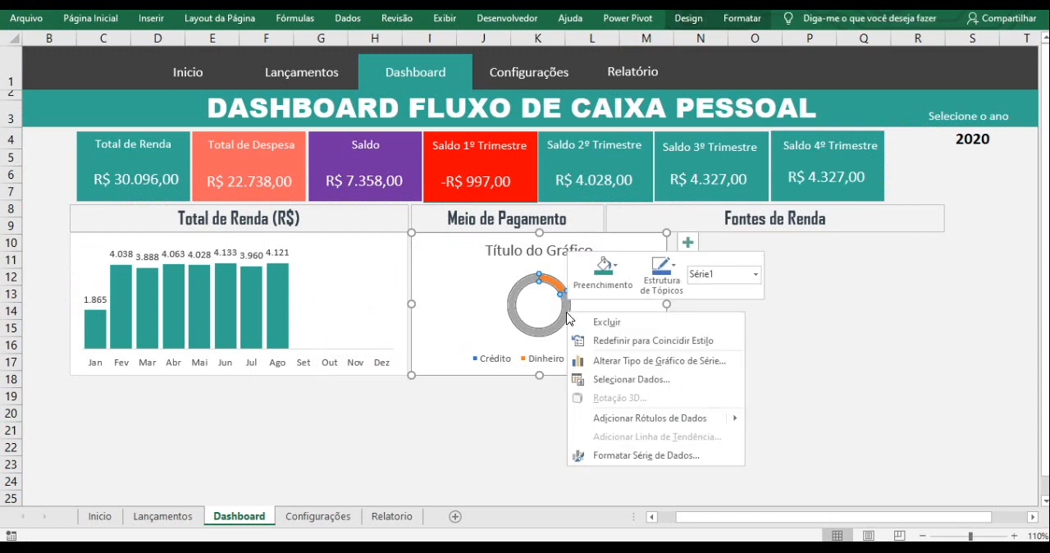
pyautogui.click(625, 457)
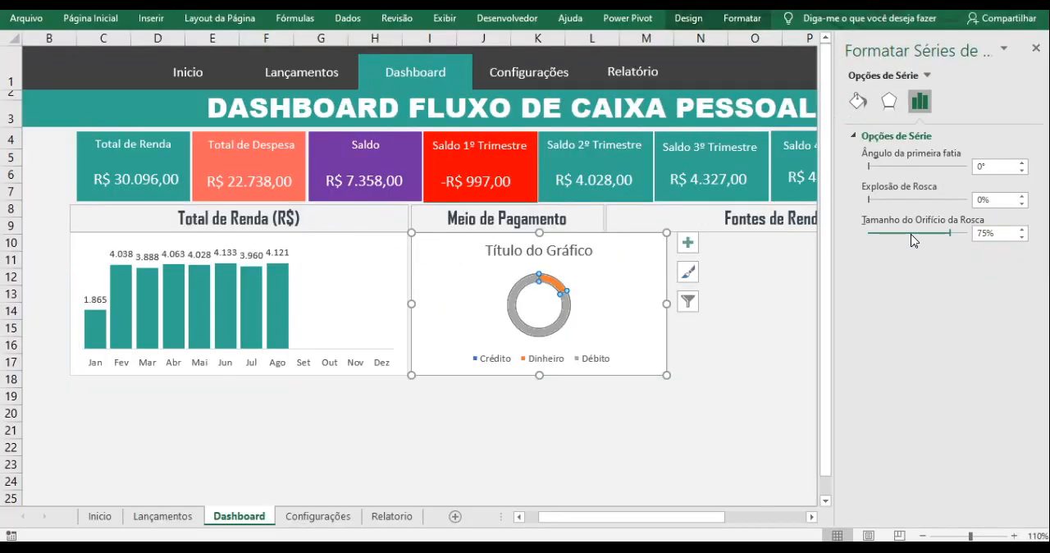
pyautogui.click(816, 228)
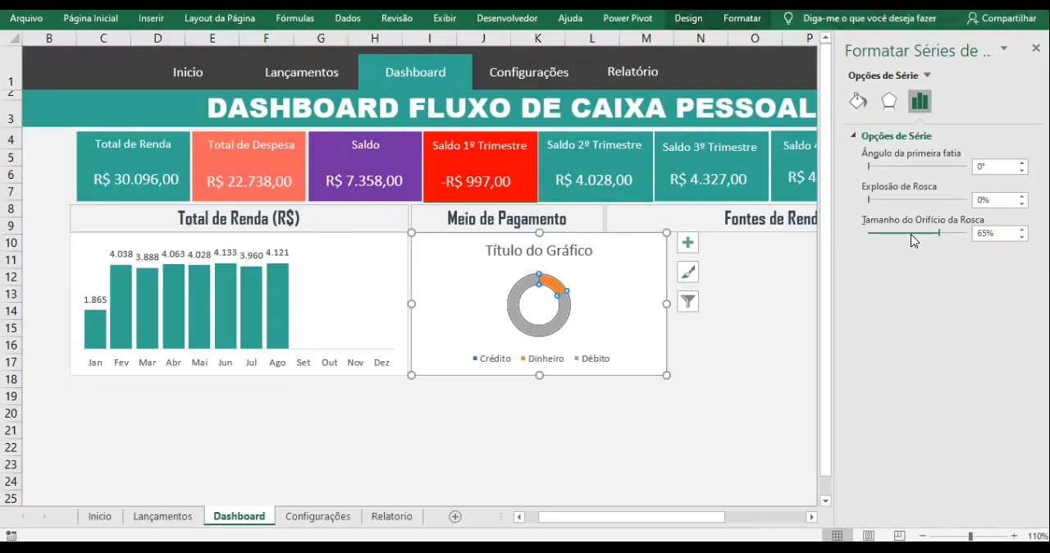
pyautogui.click(817, 228)
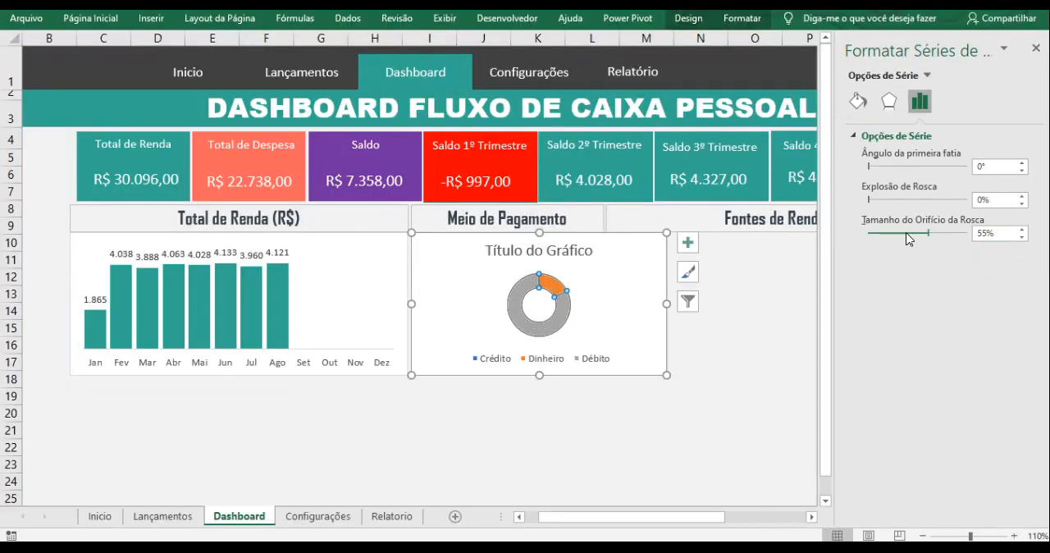
pyautogui.click(950, 233)
pyautogui.click(960, 234)
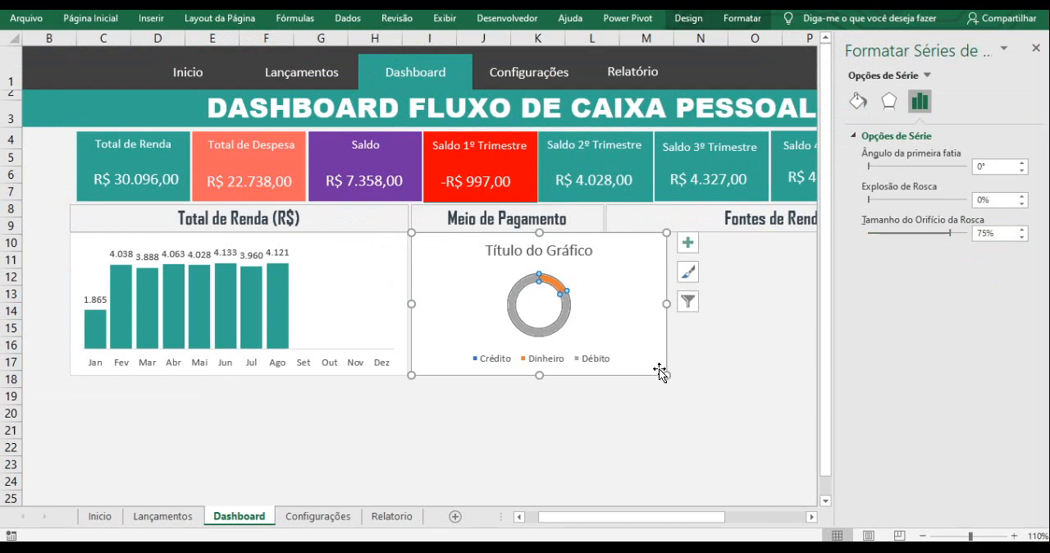
# - Enlarge the plot area of the Meio de Pagamento doughnut chart and delete the chart title
pyautogui.click(577, 314)
pyautogui.click(566, 316)
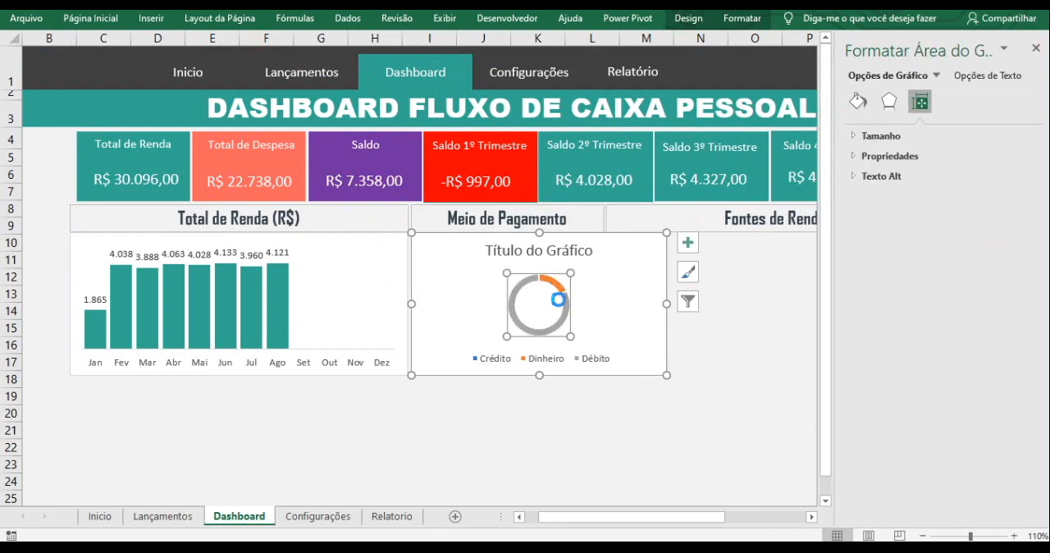
pyautogui.moveTo(571, 336); pyautogui.dragTo(605, 347)
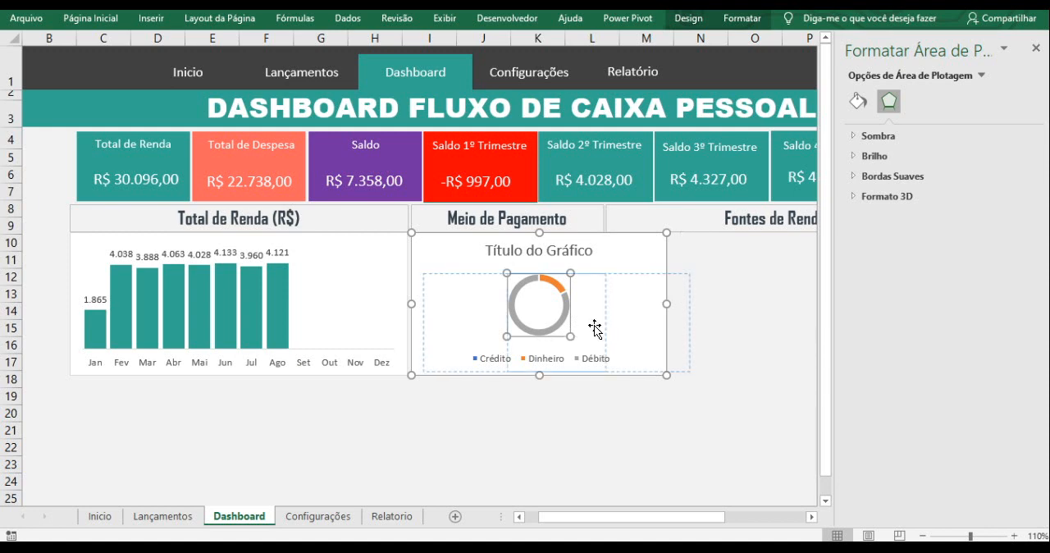
pyautogui.moveTo(500, 272); pyautogui.dragTo(482, 254)
pyautogui.click(534, 253)
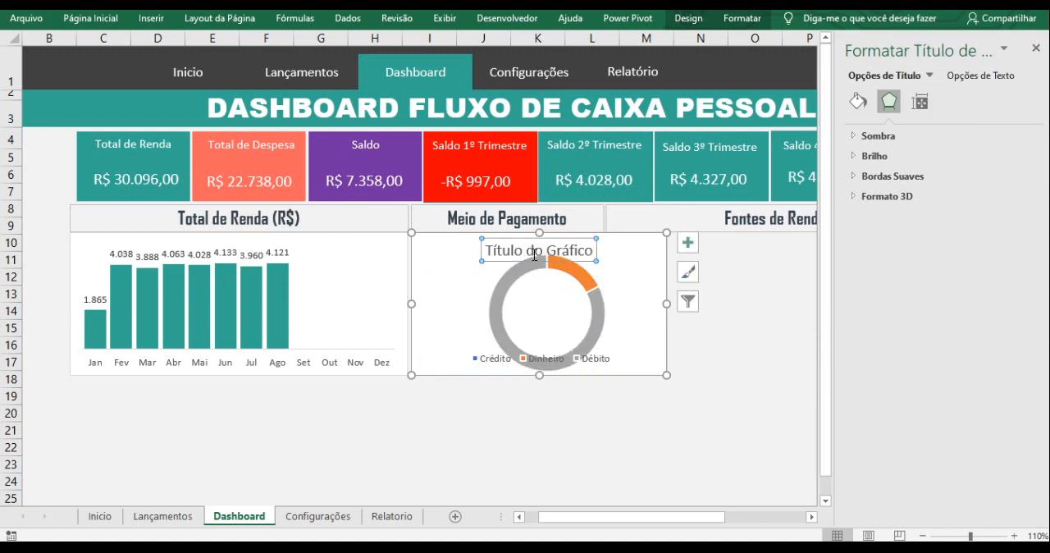
pyautogui.press('Delete')
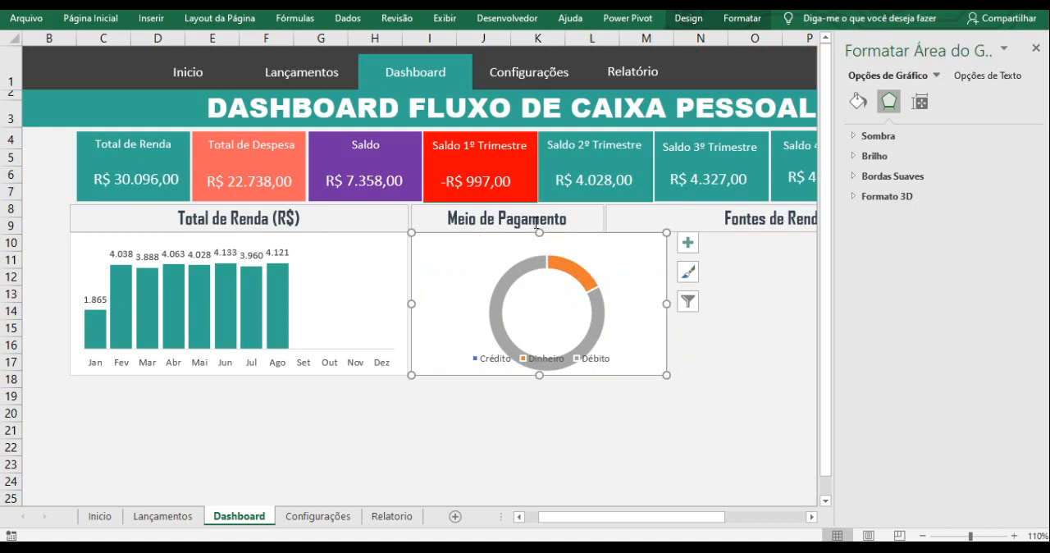
# - Move the doughnut's plot area up within the chart so the ring clears the legend
pyautogui.click(568, 260)
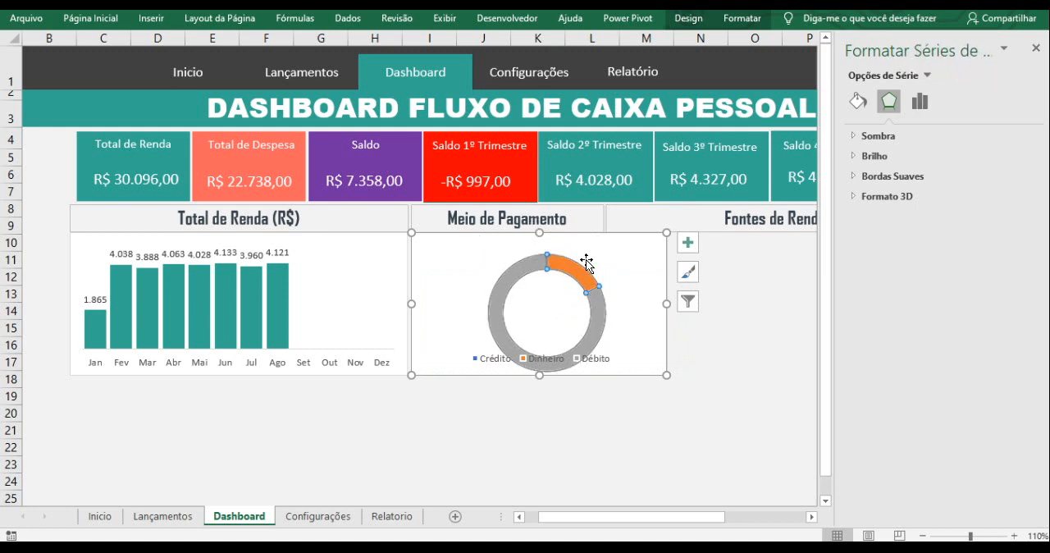
pyautogui.click(563, 304)
pyautogui.moveTo(604, 283); pyautogui.dragTo(603, 265)
pyautogui.click(623, 404)
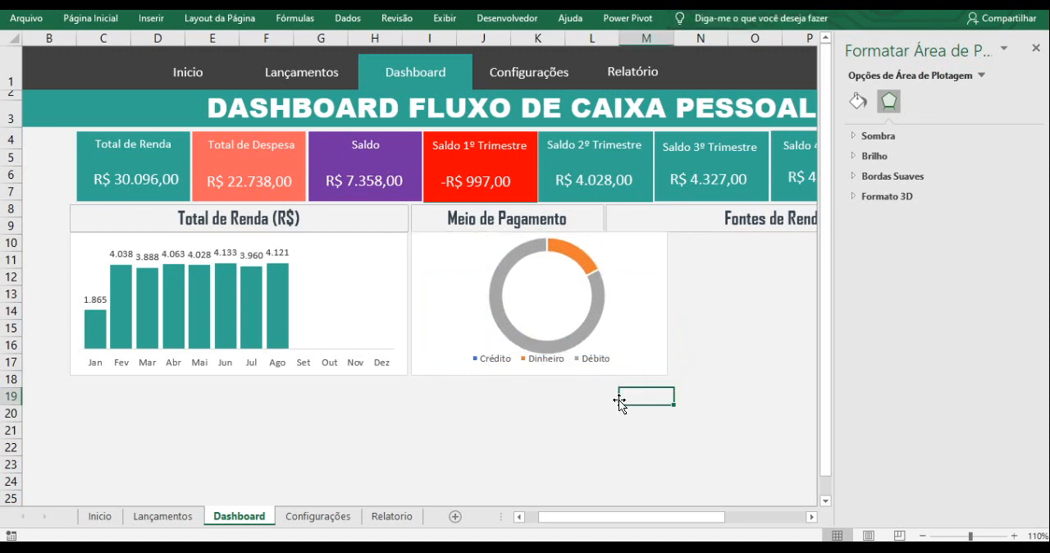
# - Set the border width of the Meio de Pagamento doughnut series to 3 pt
pyautogui.click(596, 323)
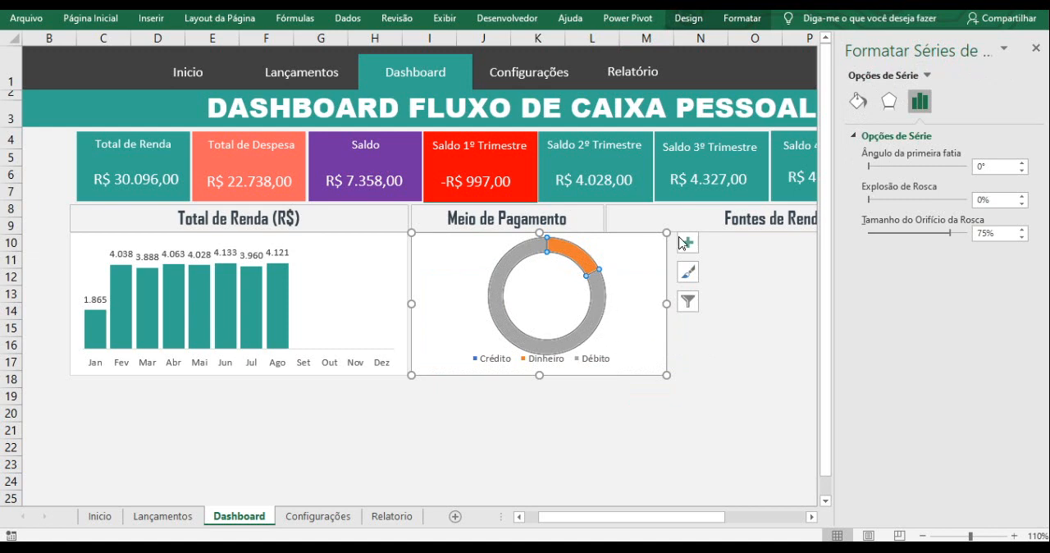
pyautogui.click(857, 102)
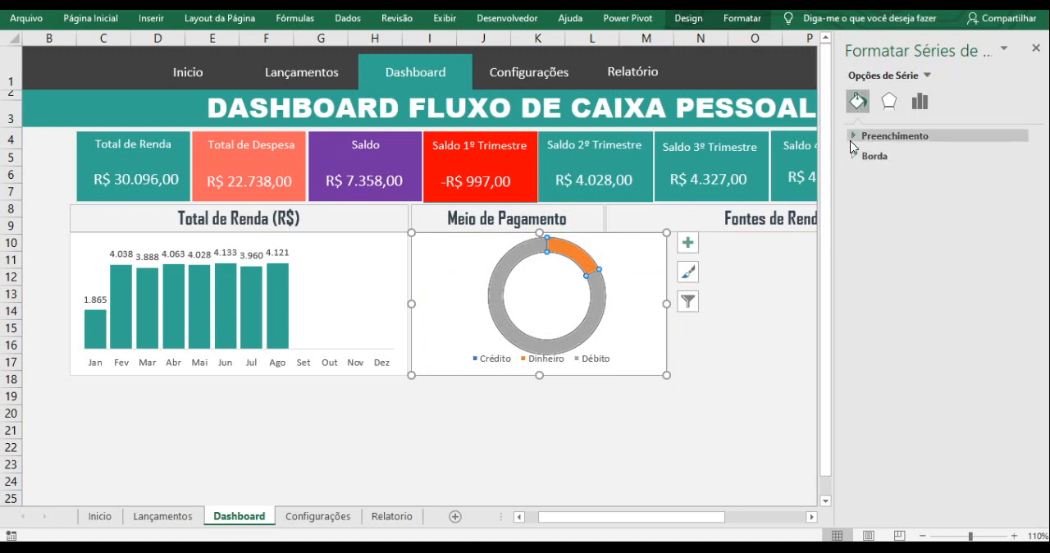
pyautogui.click(853, 137)
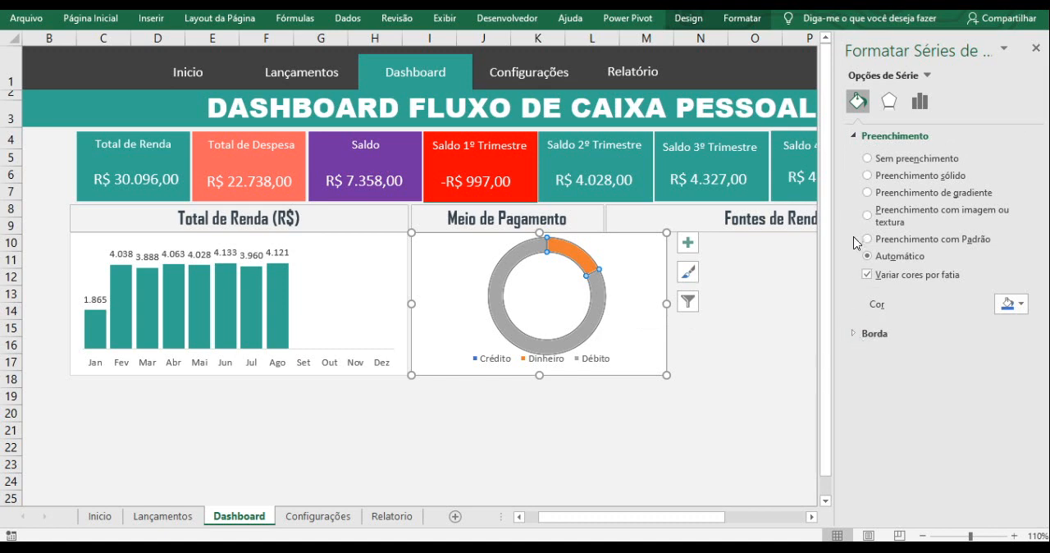
pyautogui.click(866, 338)
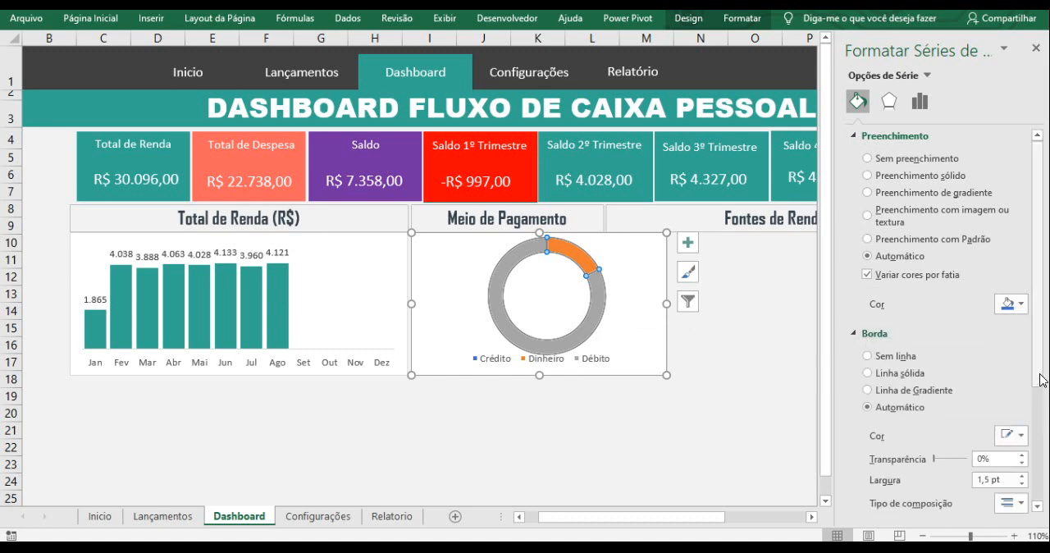
pyautogui.scroll(-3, 1042, 377)
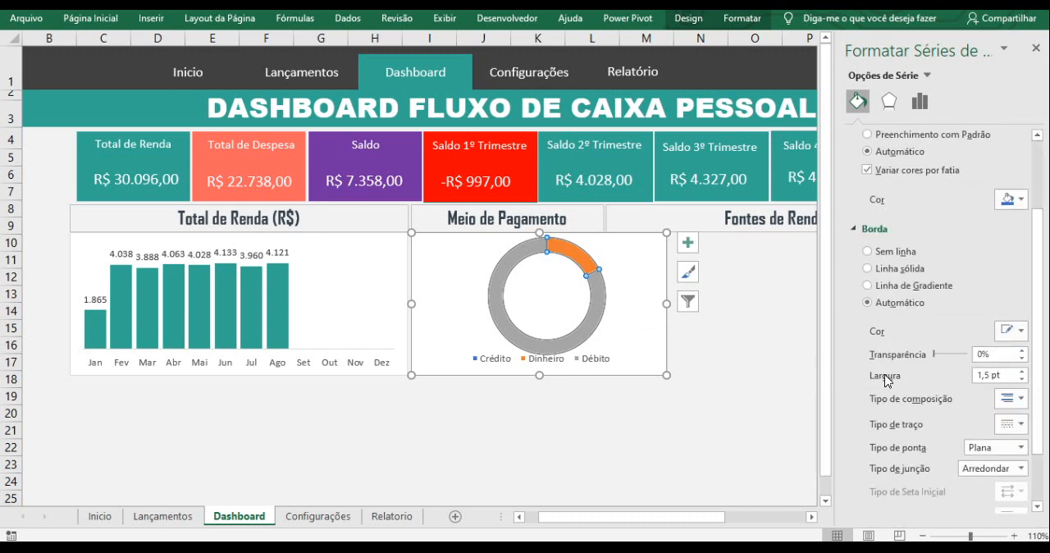
pyautogui.moveTo(1009, 378); pyautogui.dragTo(973, 382)
pyautogui.write('3')
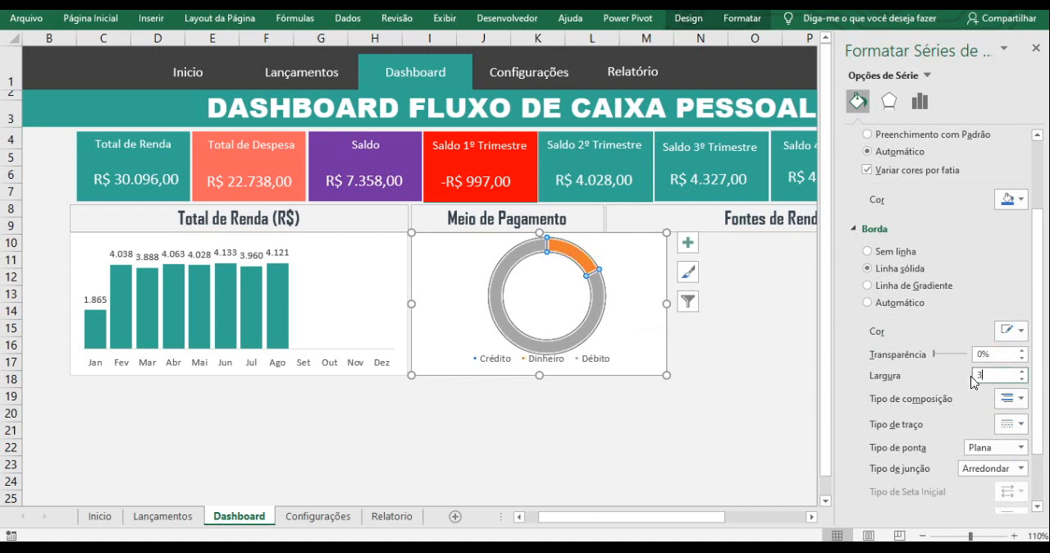
# - Set the hole size of the Meio de Pagamento doughnut series to 50%
pyautogui.click(666, 398)
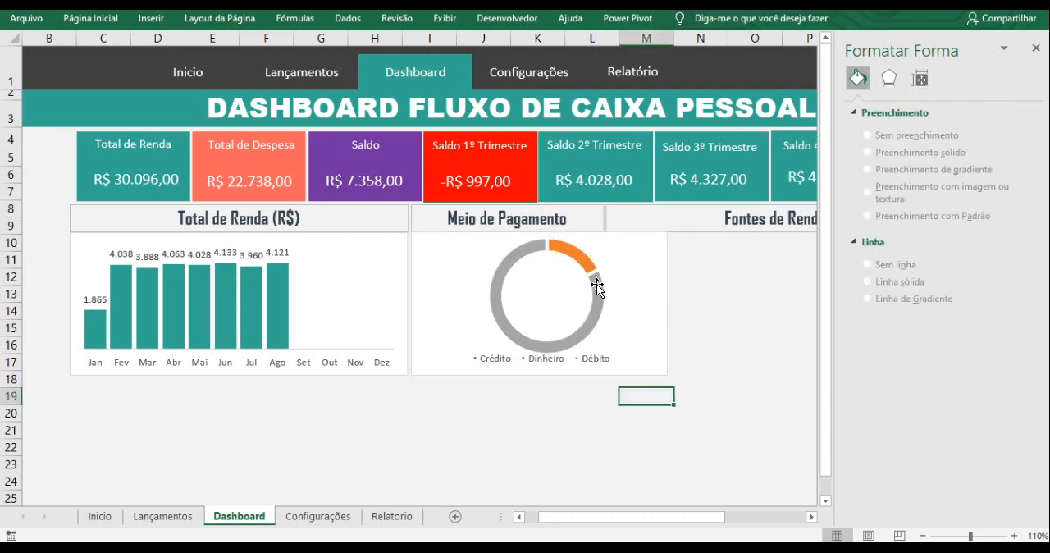
pyautogui.click(596, 284)
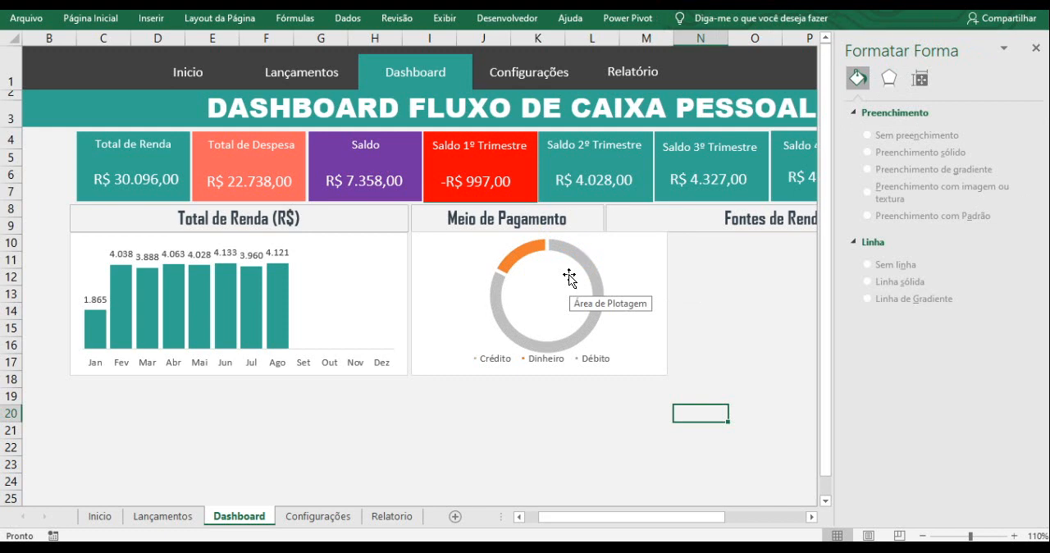
pyautogui.click(573, 259)
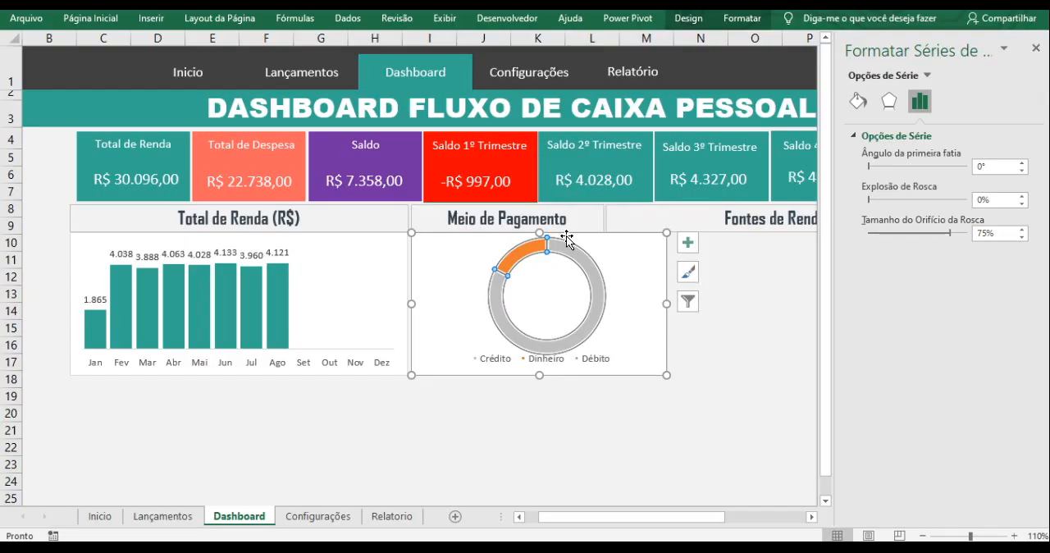
pyautogui.doubleClick(996, 234)
pyautogui.write('50')
pyautogui.press('Return')
pyautogui.click(687, 243)
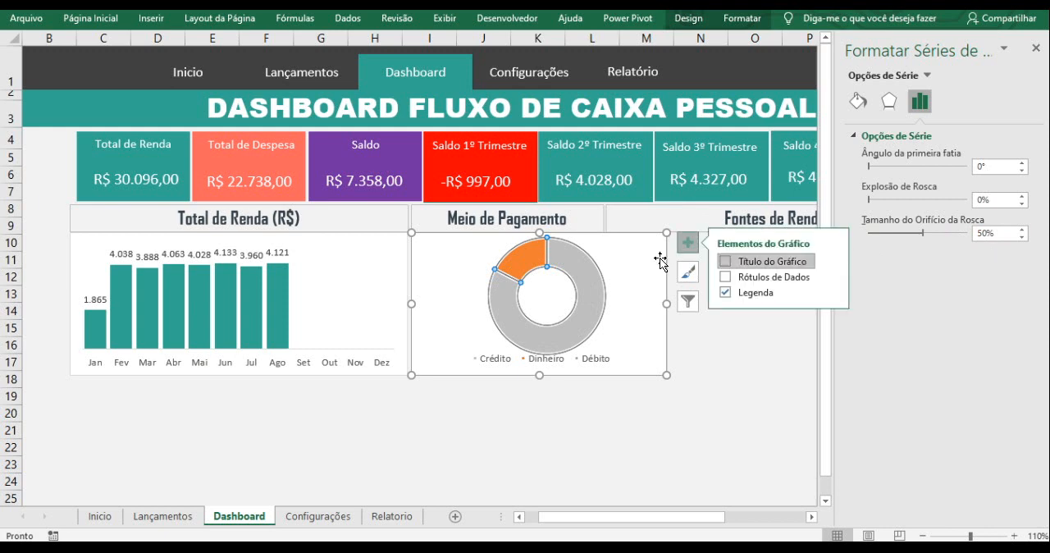
pyautogui.click(685, 376)
# - Compare the Meio de Pagamento doughnut's slices and legend entries with the Meio Pagamento table on the Relatorio sheet
pyautogui.moveTo(570, 281)
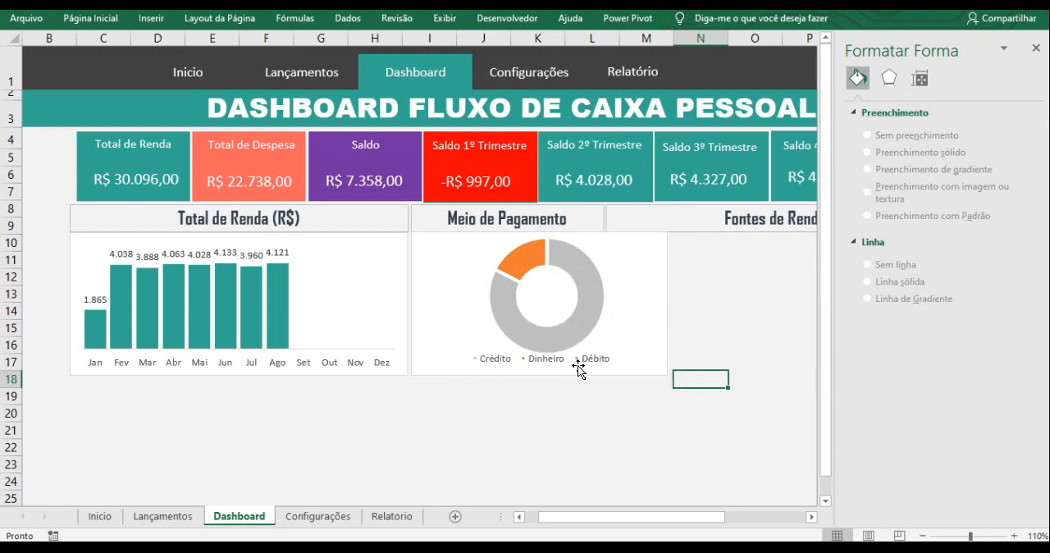
pyautogui.moveTo(580, 316)
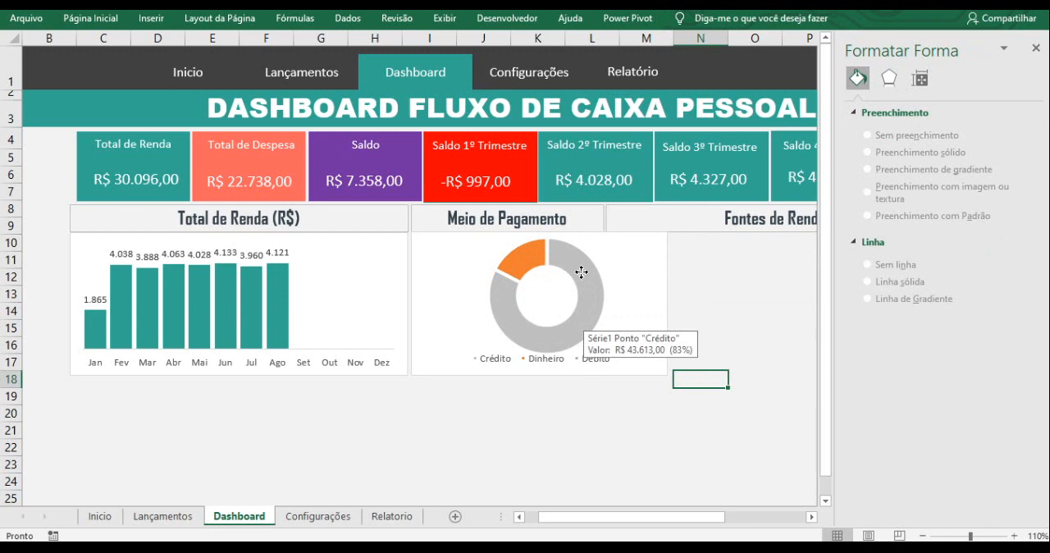
pyautogui.click(581, 272)
pyautogui.rightClick(582, 274)
pyautogui.click(558, 427)
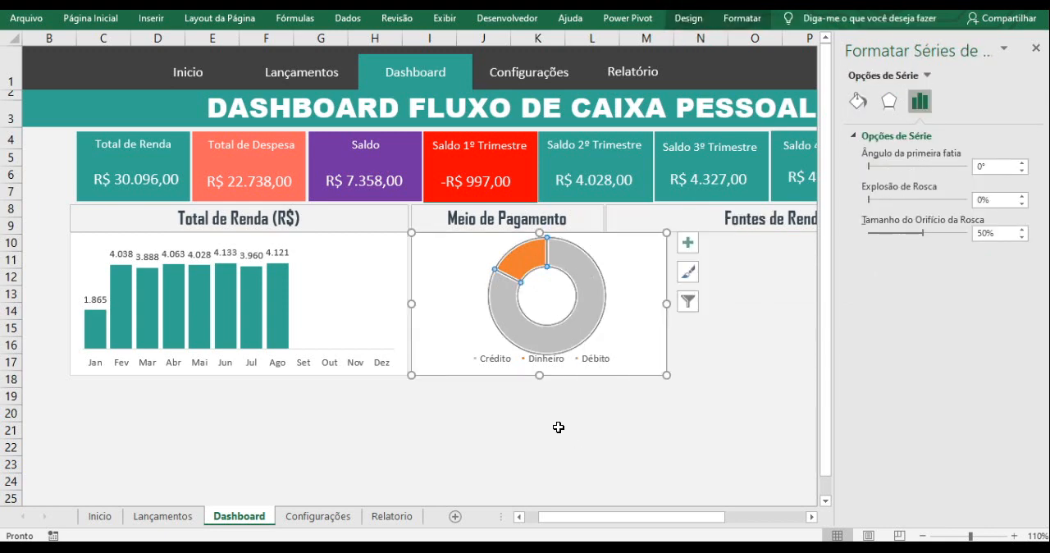
pyautogui.click(589, 307)
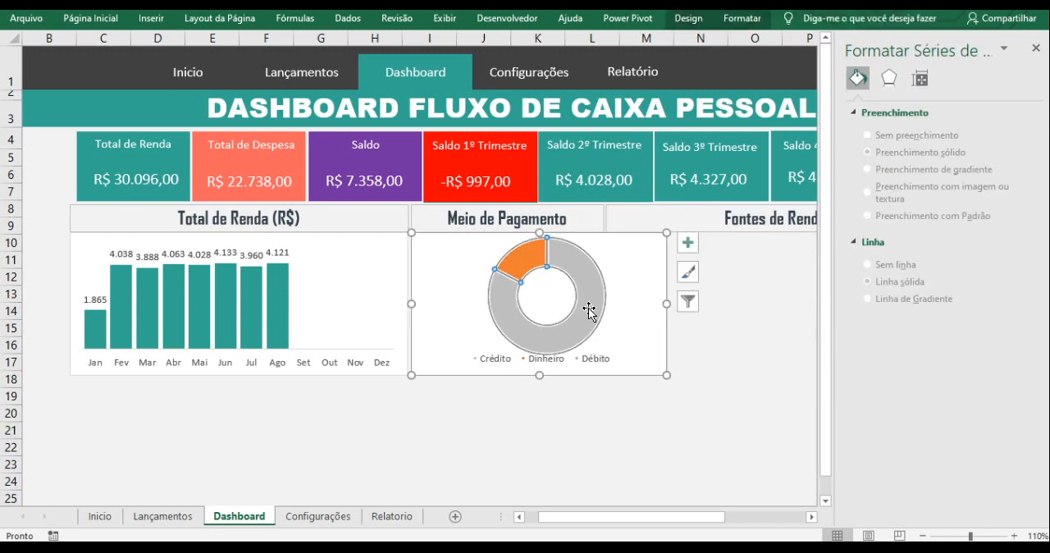
pyautogui.click(589, 308)
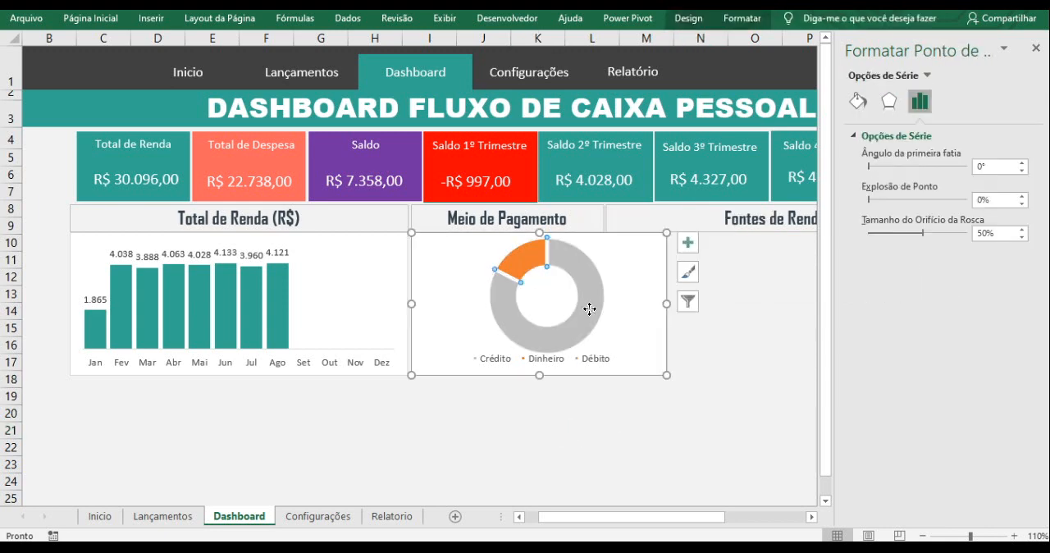
pyautogui.click(383, 519)
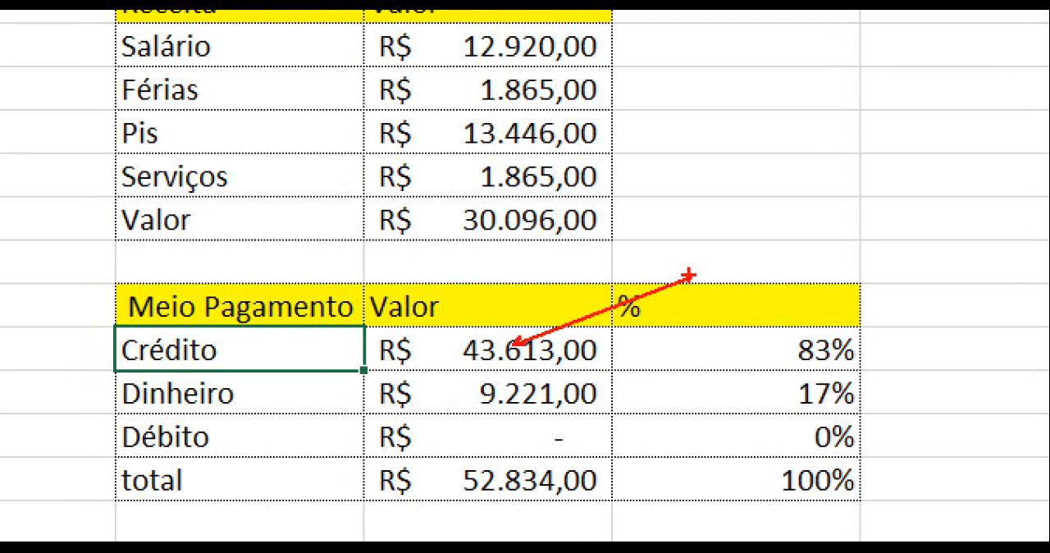
pyautogui.moveTo(518, 402); pyautogui.dragTo(551, 433)
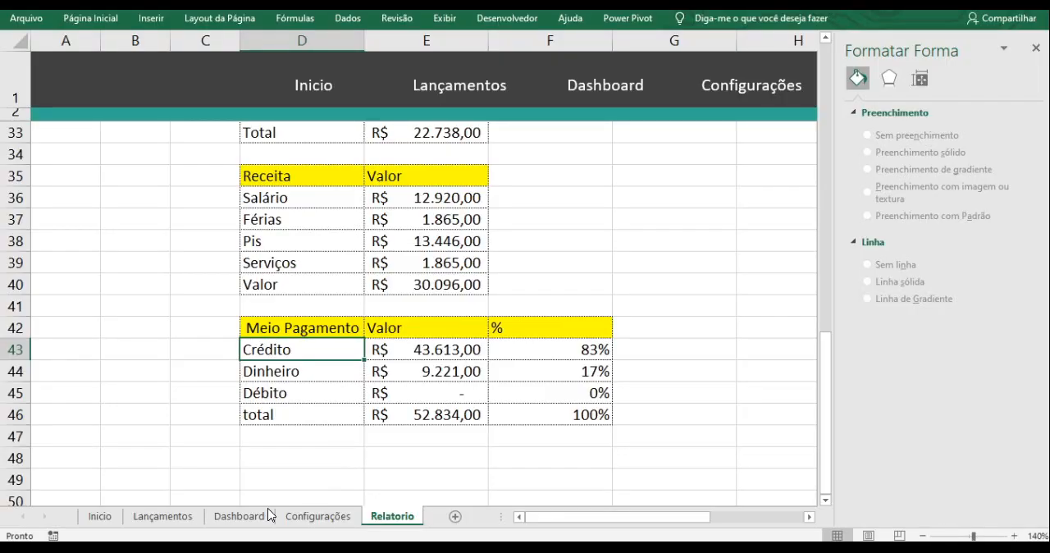
pyautogui.click(242, 515)
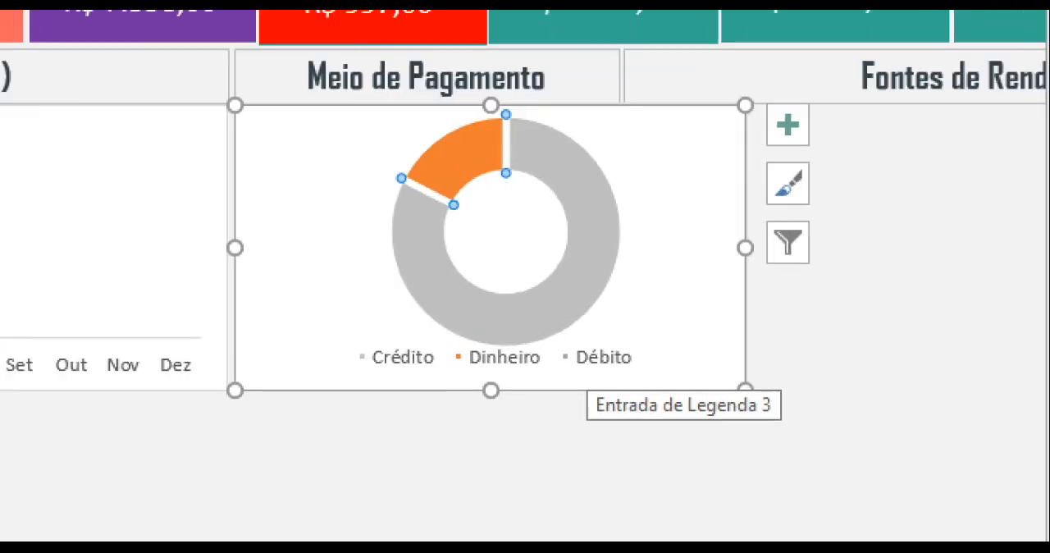
pyautogui.moveTo(583, 363); pyautogui.dragTo(606, 393)
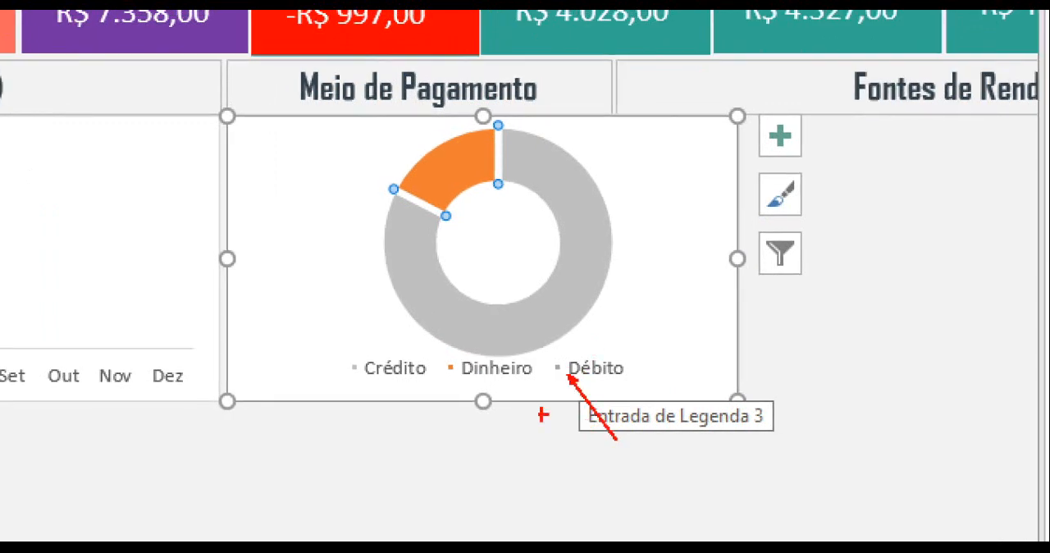
pyautogui.moveTo(357, 383); pyautogui.dragTo(381, 433)
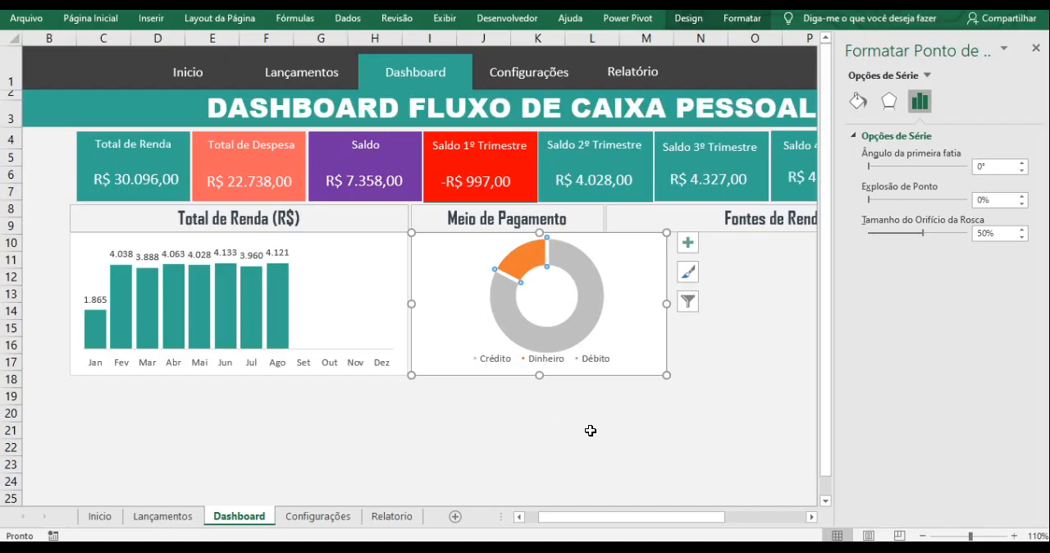
# - Fill only the Dinheiro slice of the Meio de Pagamento doughnut with the dashboard's teal
pyautogui.click(590, 429)
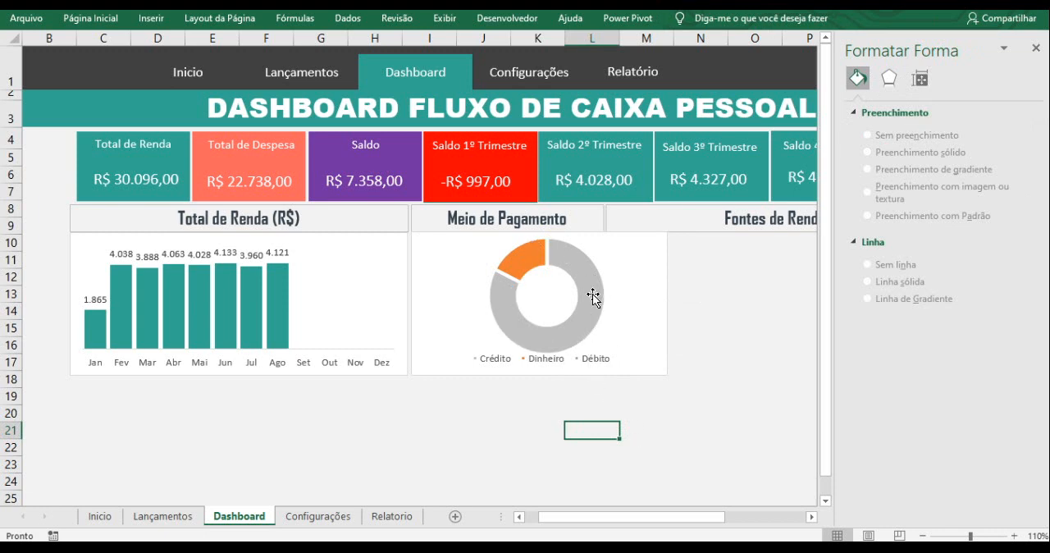
pyautogui.moveTo(572, 266)
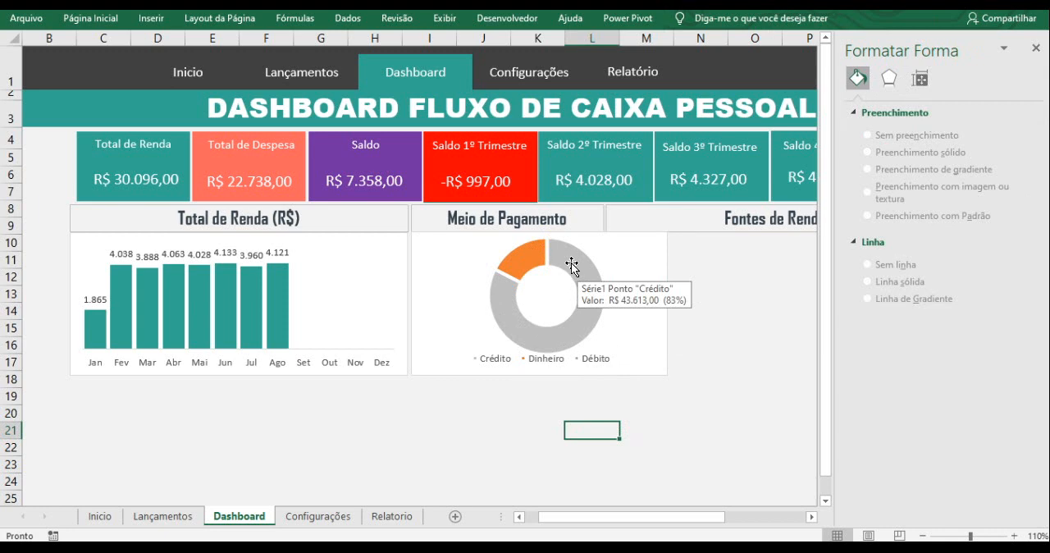
pyautogui.click(530, 260)
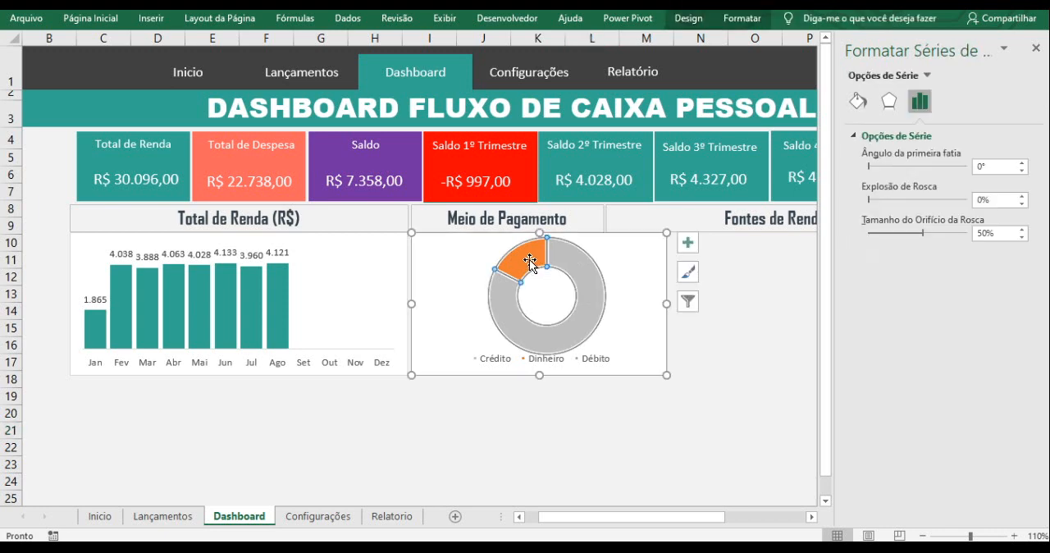
pyautogui.click(530, 261)
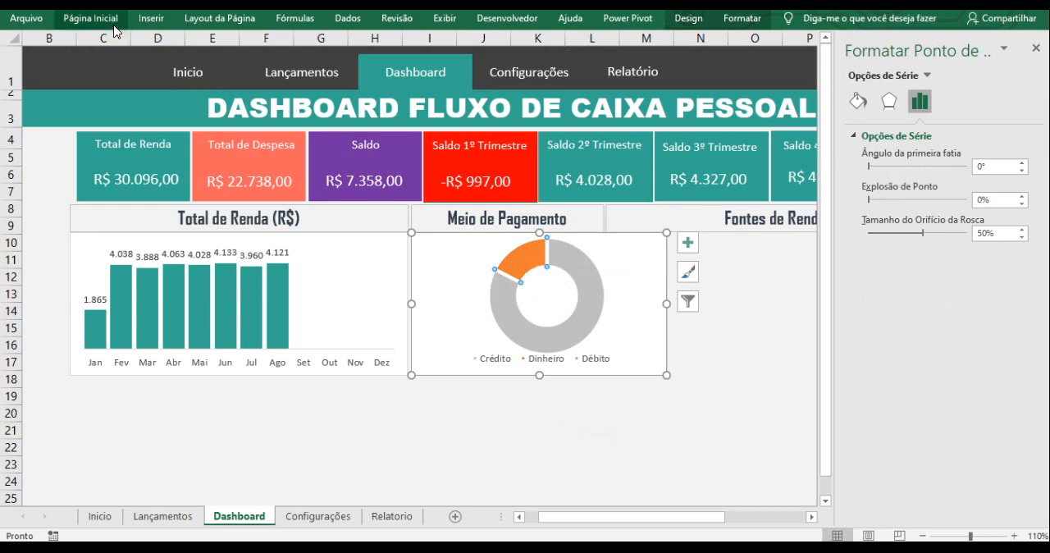
pyautogui.click(90, 18)
pyautogui.click(201, 73)
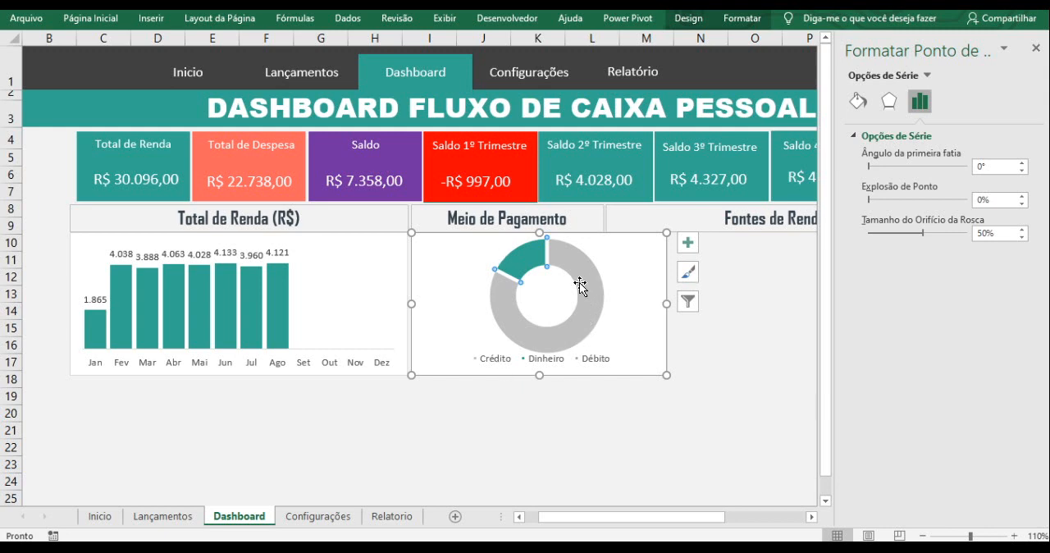
# - Fill the Crédito slice of the doughnut with standard red and close the data point formatting
pyautogui.moveTo(575, 289)
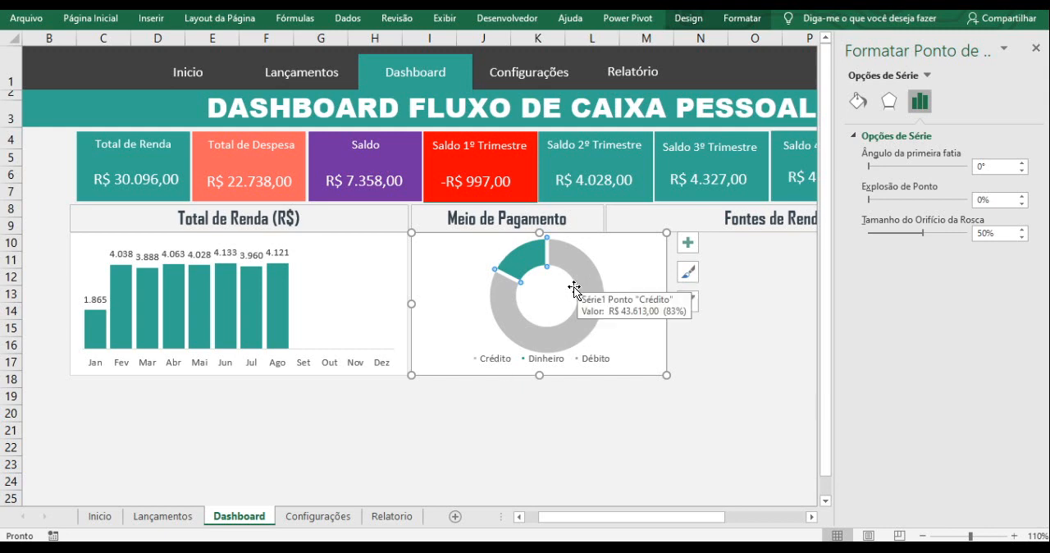
pyautogui.click(114, 23)
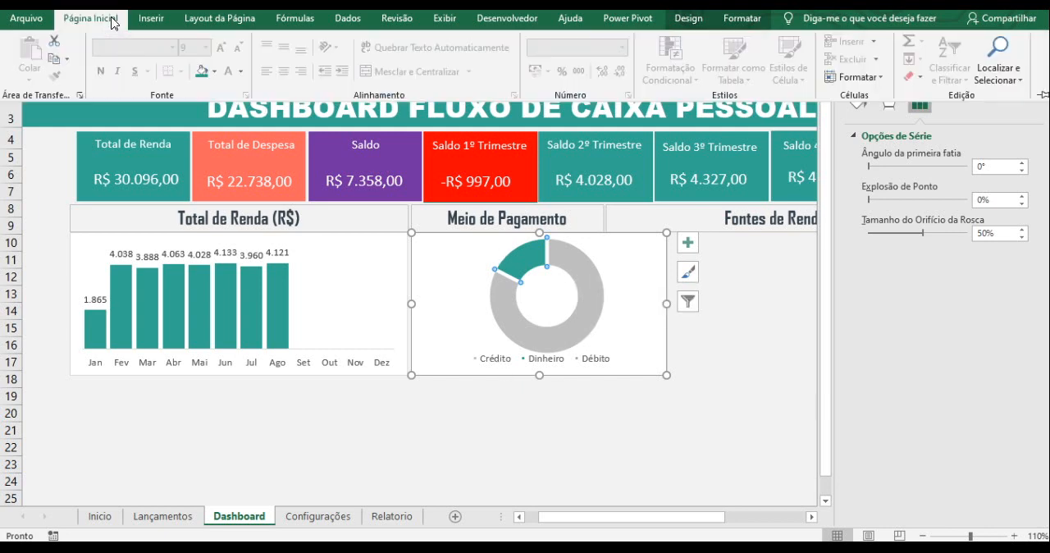
pyautogui.click(217, 73)
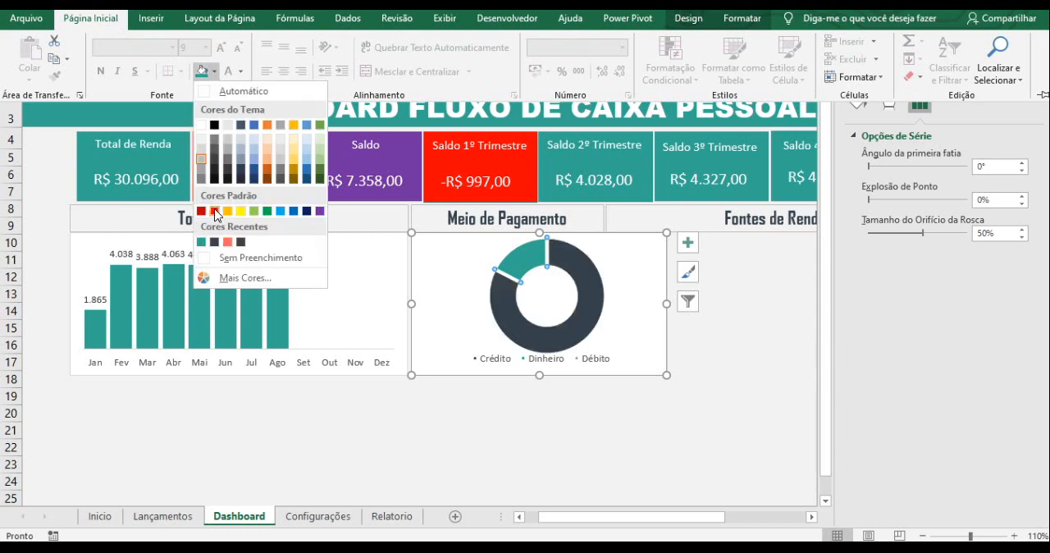
pyautogui.click(214, 212)
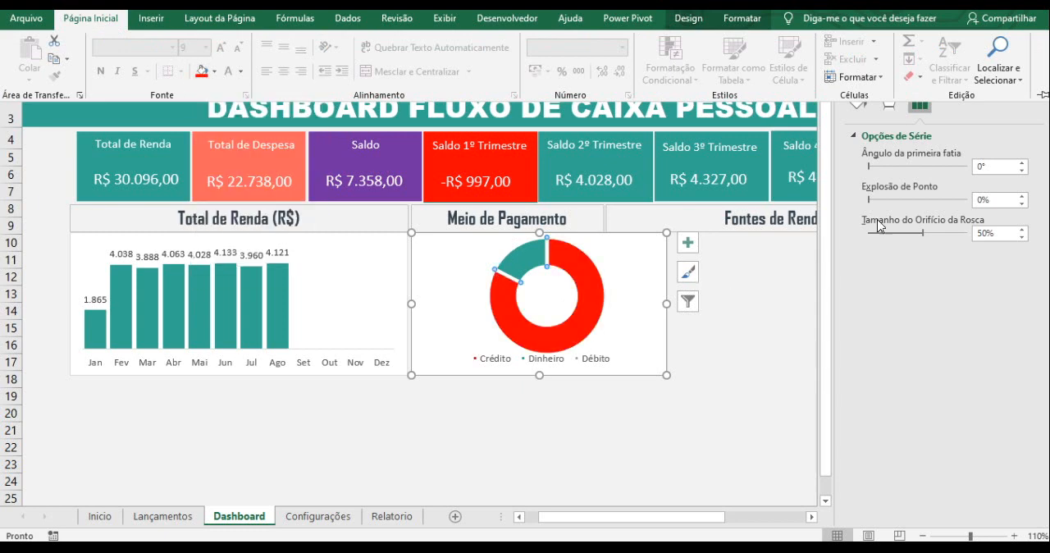
pyautogui.click(858, 108)
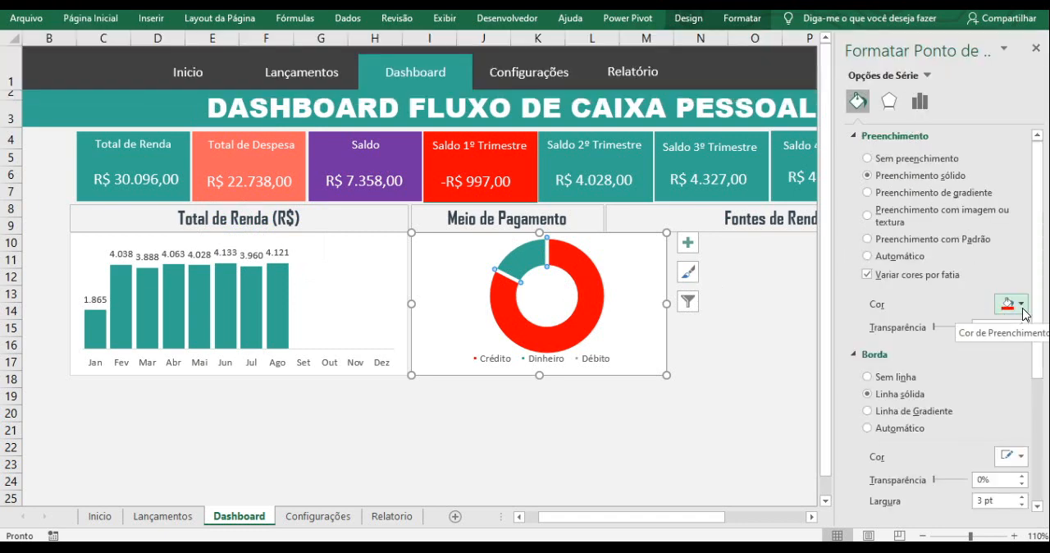
pyautogui.click(1035, 52)
pyautogui.click(747, 378)
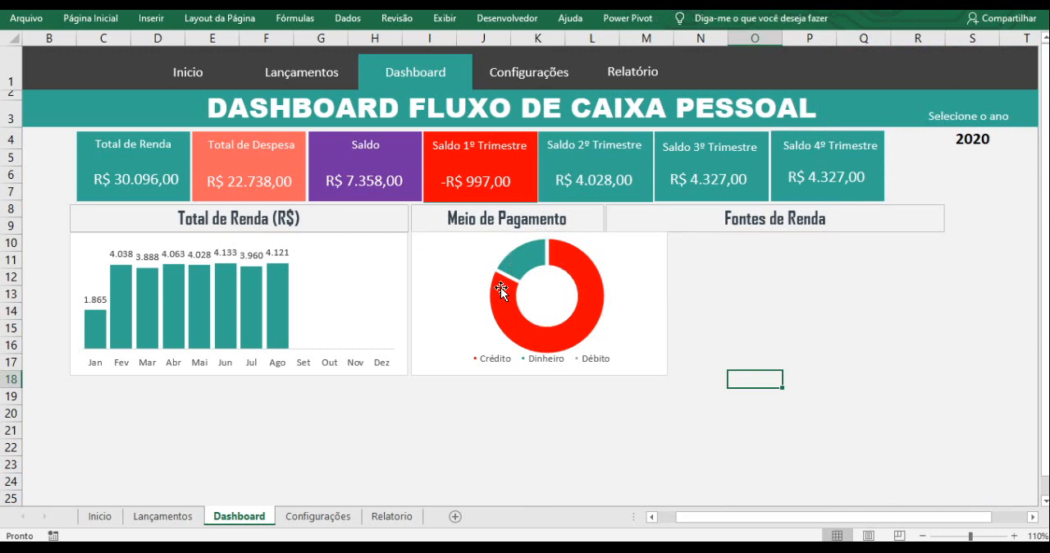
# - Check the payment method percentages in the Meio Pagamento table on the Relatorio sheet and return to the Dashboard
pyautogui.moveTo(575, 284)
pyautogui.click(387, 514)
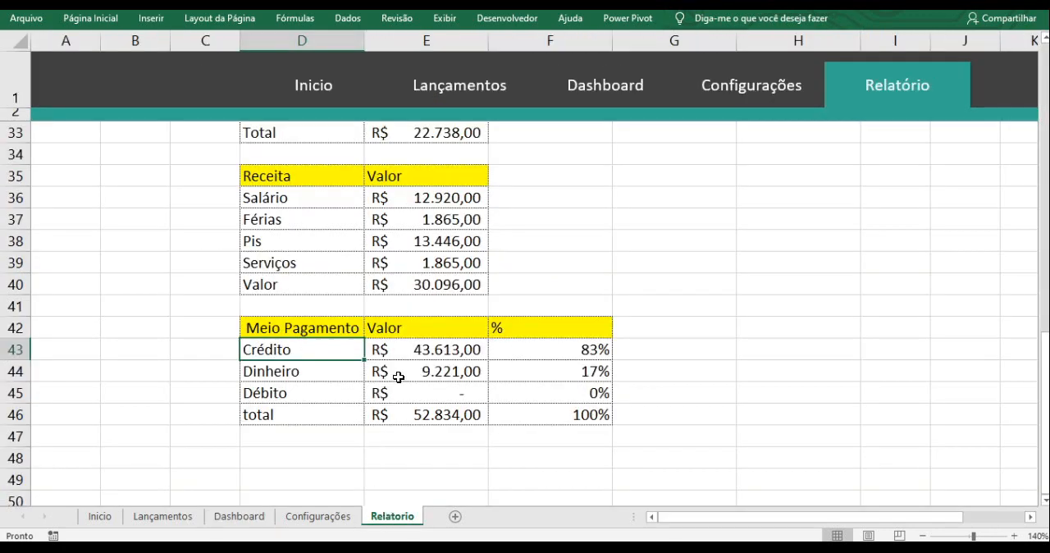
pyautogui.click(572, 356)
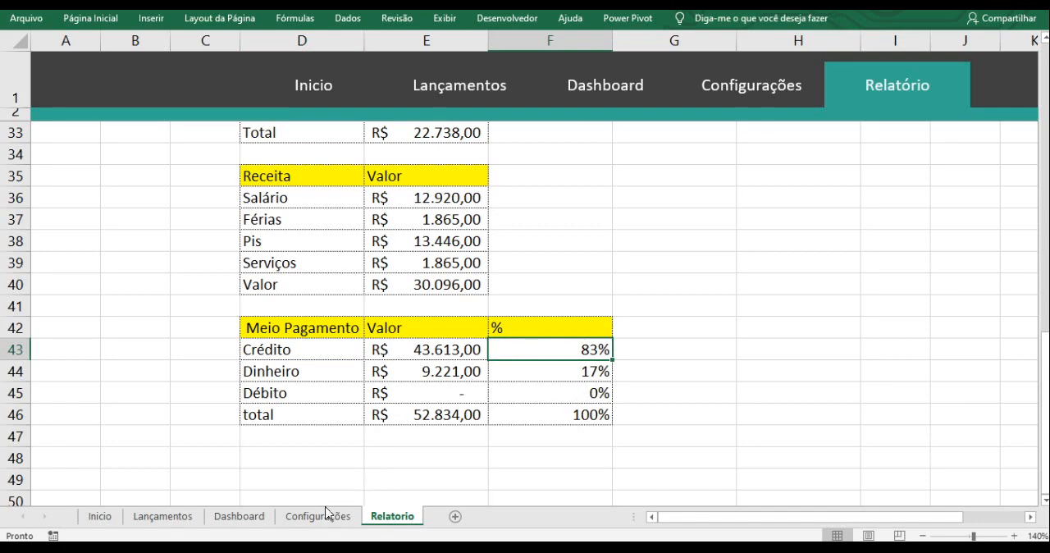
pyautogui.click(253, 517)
# - Add data labels to the Meio de Pagamento doughnut series and open the label formatting options
pyautogui.click(590, 282)
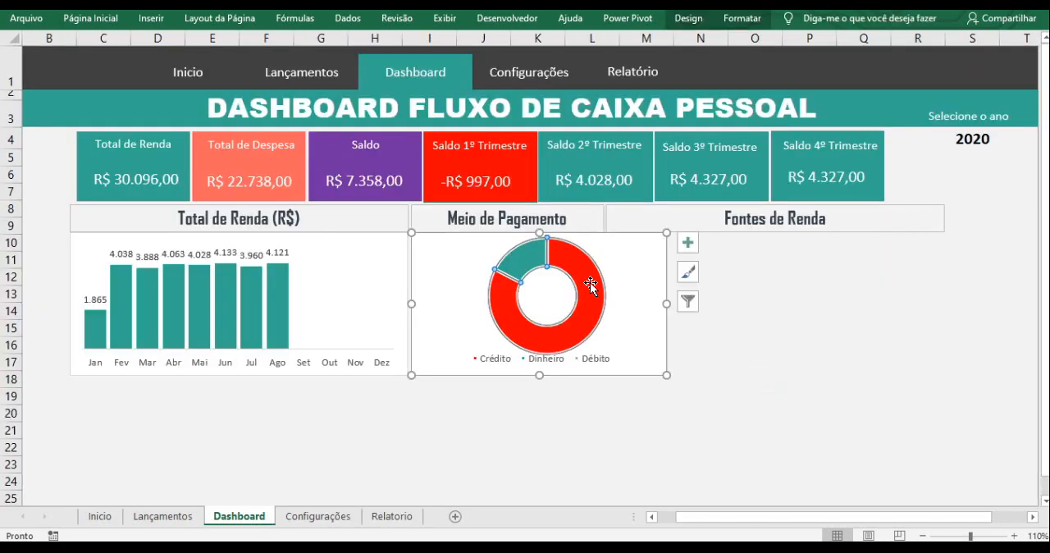
pyautogui.rightClick(589, 284)
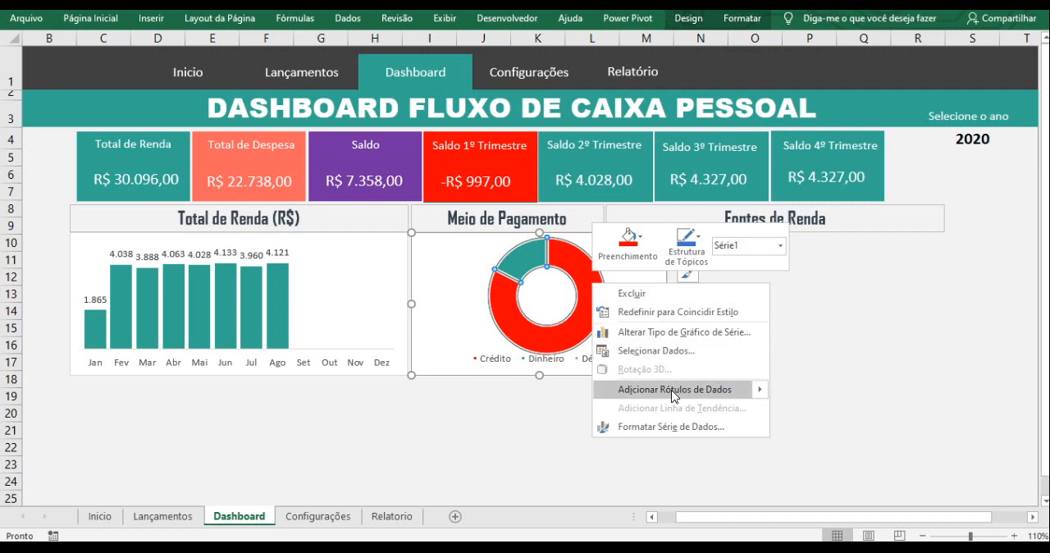
pyautogui.click(693, 394)
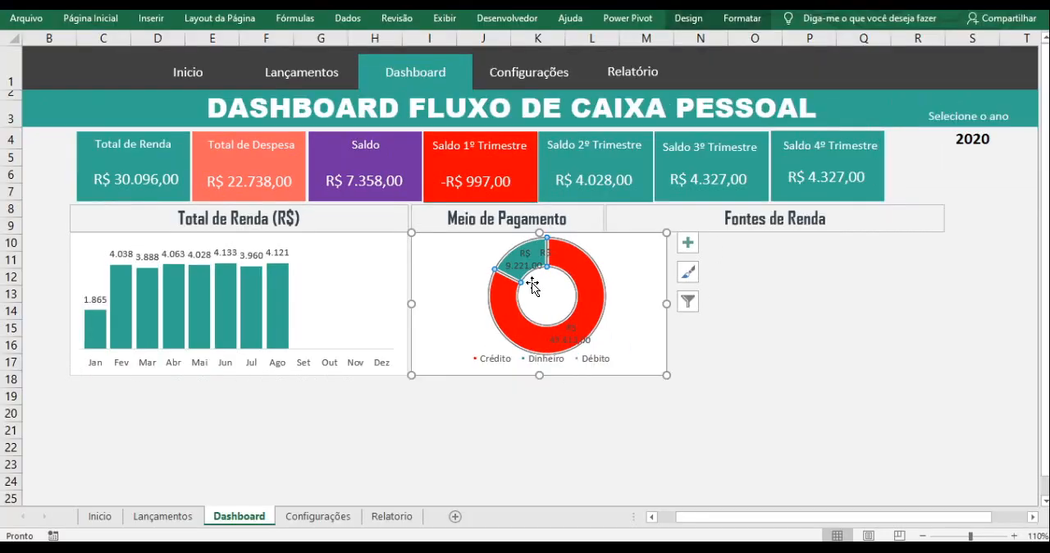
pyautogui.moveTo(532, 285); pyautogui.dragTo(532, 259)
pyautogui.rightClick(532, 260)
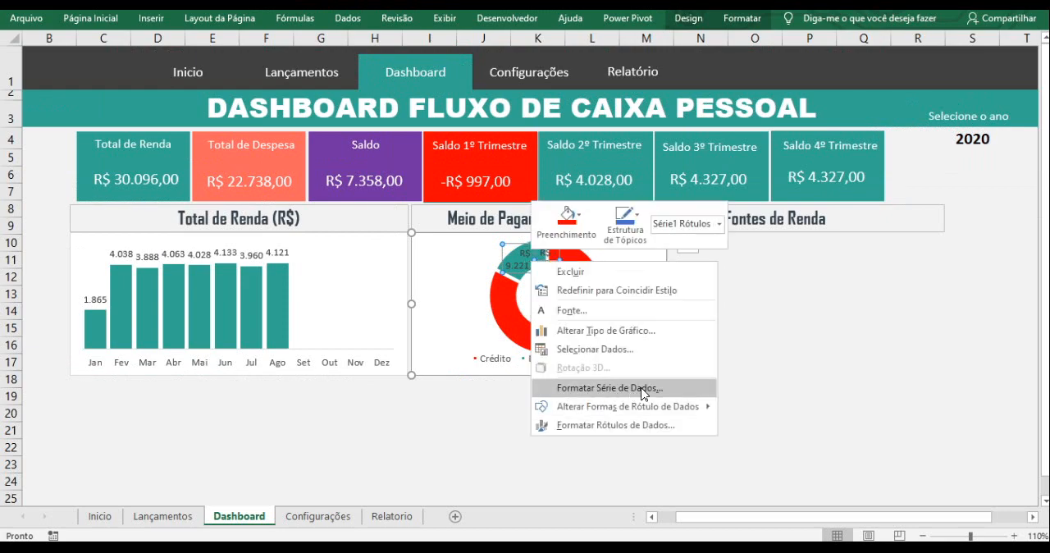
pyautogui.click(631, 425)
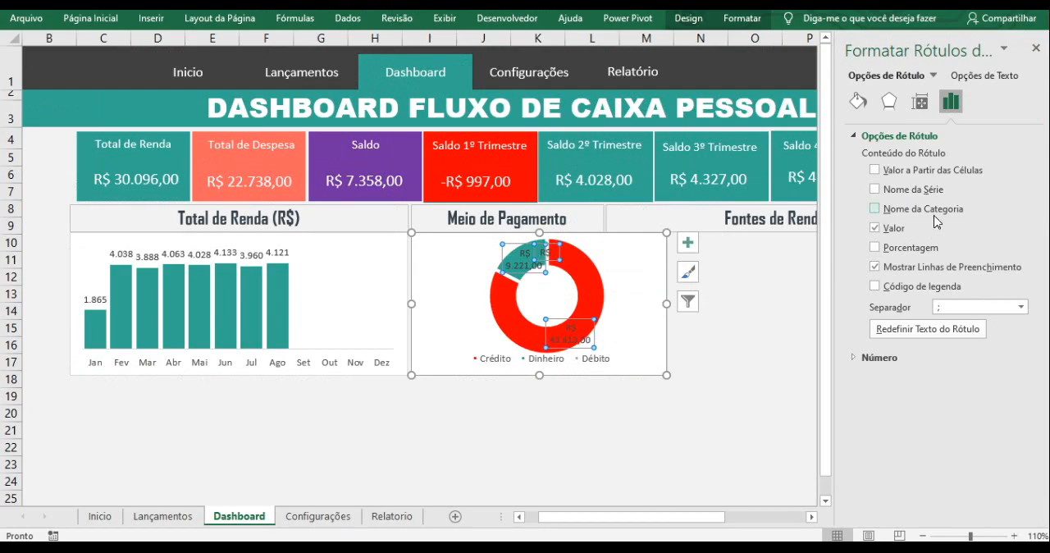
pyautogui.hotkey('ctrl', '1')
pyautogui.click(986, 215)
pyautogui.moveTo(840, 240); pyautogui.dragTo(998, 216)
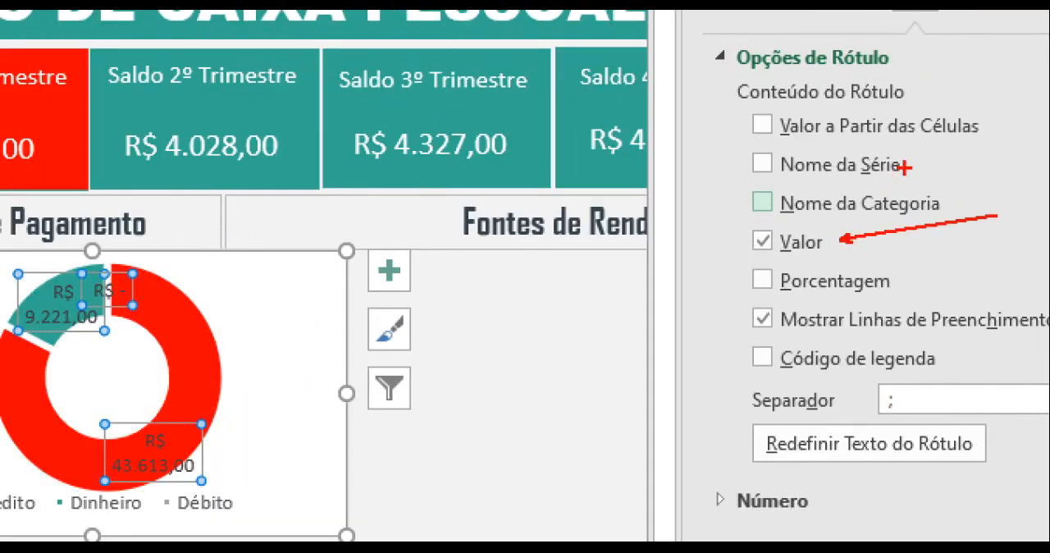
pyautogui.moveTo(904, 168); pyautogui.dragTo(974, 143)
pyautogui.moveTo(917, 109); pyautogui.dragTo(1032, 41)
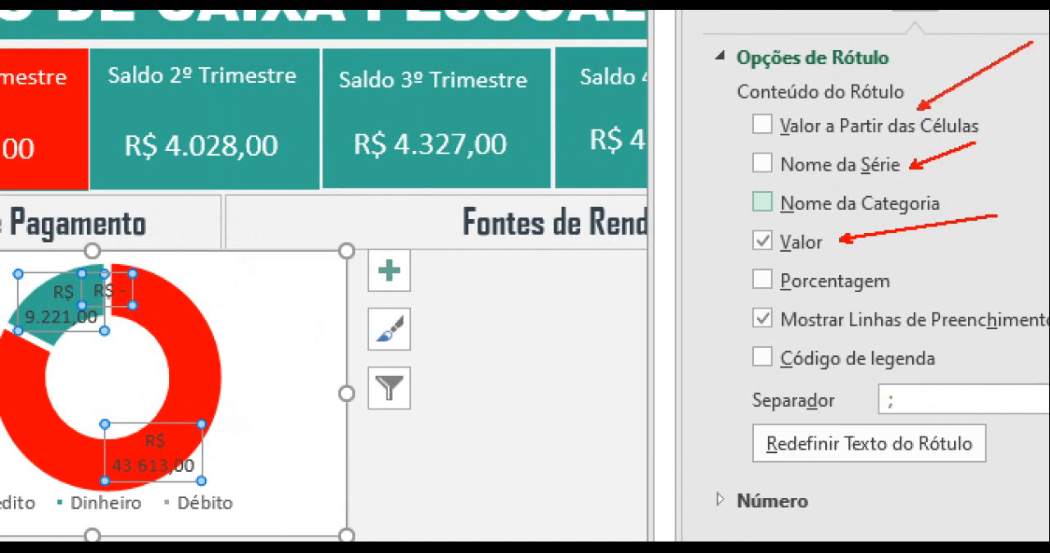
pyautogui.moveTo(940, 197); pyautogui.dragTo(1045, 160)
pyautogui.moveTo(759, 238)
pyautogui.mouseDown()
pyautogui.moveTo(753, 248)
pyautogui.moveTo(264, 332)
pyautogui.moveTo(65, 327)
pyautogui.mouseUp()
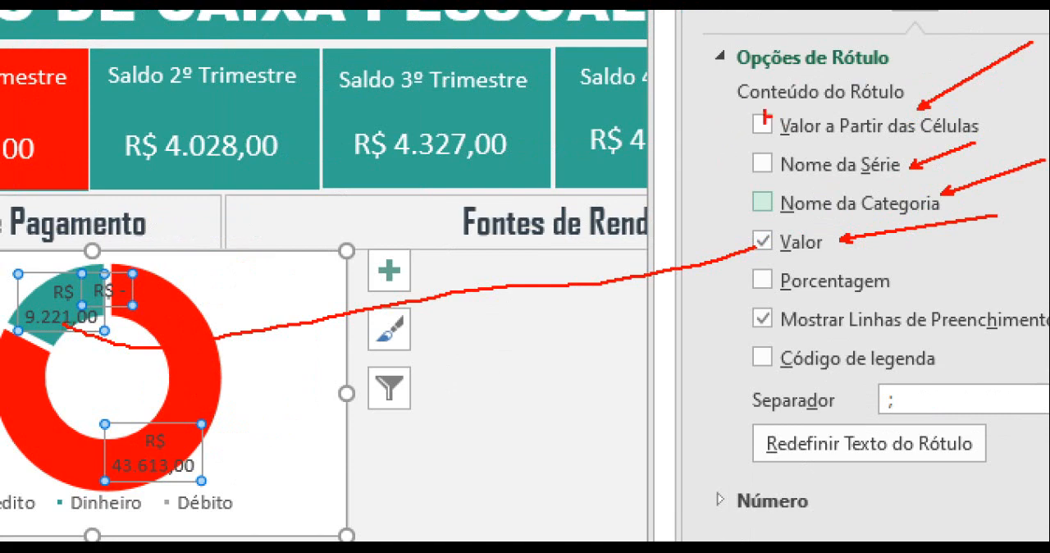
pyautogui.moveTo(747, 125)
pyautogui.mouseDown()
pyautogui.moveTo(605, 150)
pyautogui.moveTo(482, 197)
pyautogui.mouseUp()
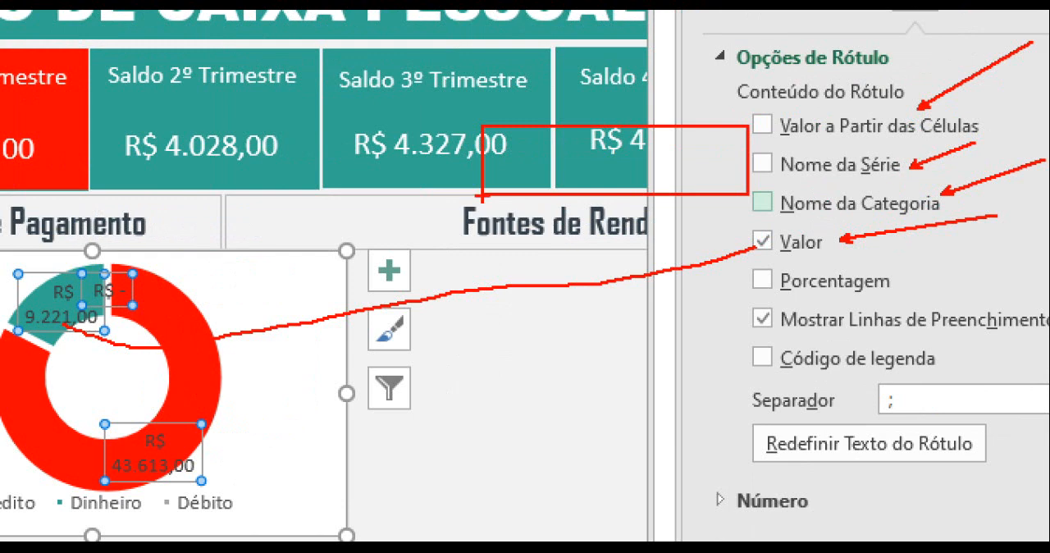
pyautogui.moveTo(712, 146)
pyautogui.mouseDown()
pyautogui.moveTo(761, 119)
pyautogui.moveTo(676, 163)
pyautogui.mouseUp()
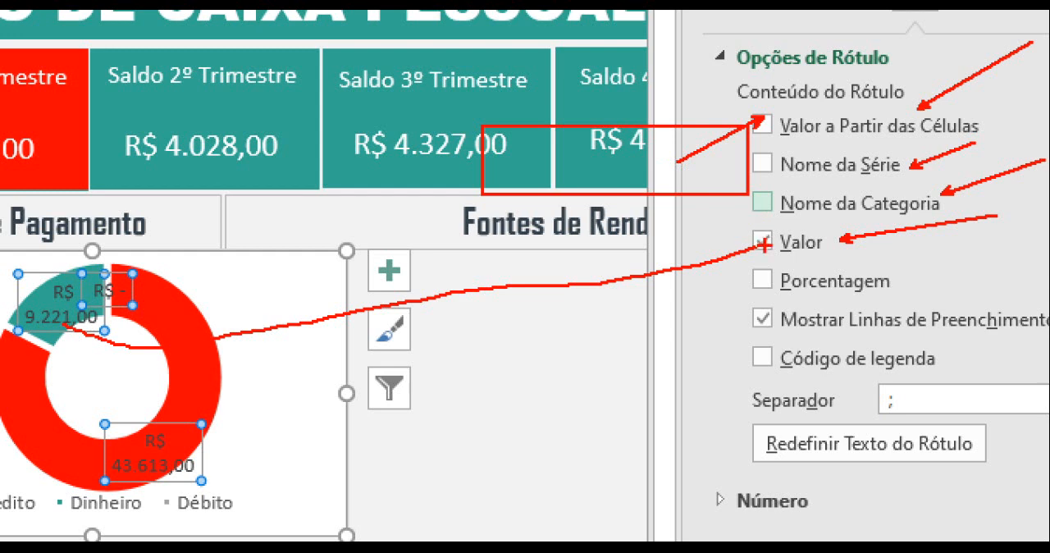
pyautogui.moveTo(763, 239); pyautogui.dragTo(815, 297)
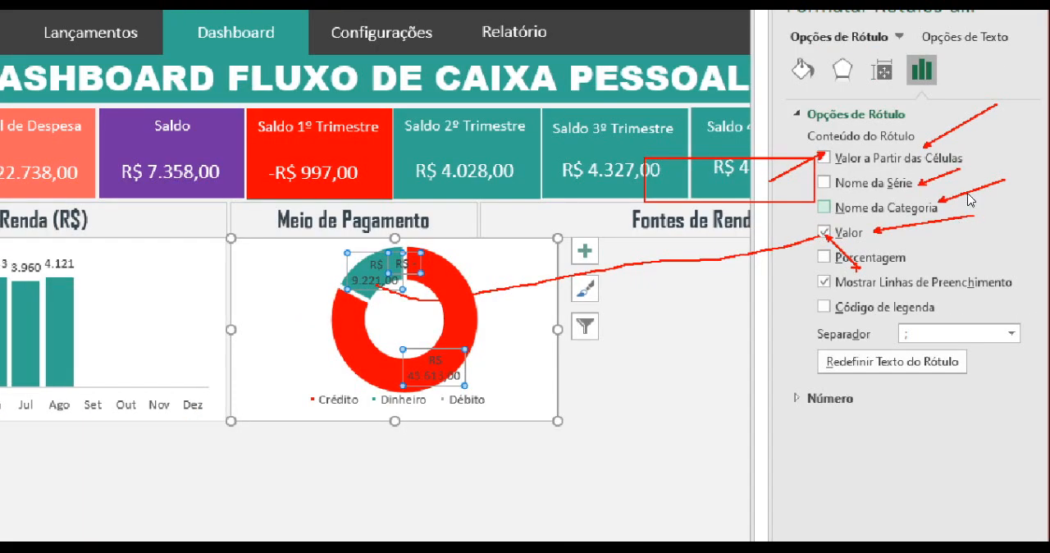
pyautogui.click(762, 124)
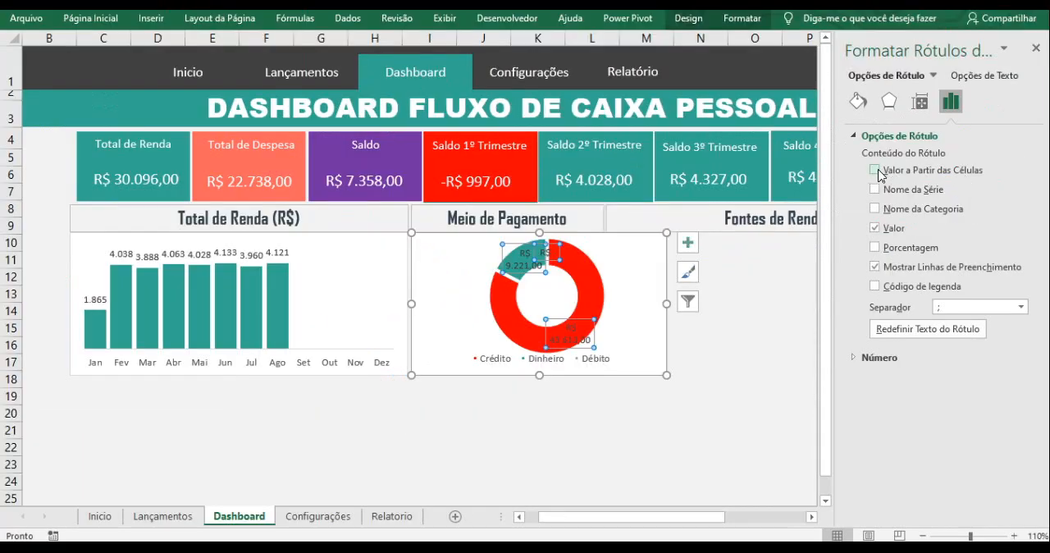
# - Take the Meio de Pagamento doughnut's data labels from Relatorio cells F43:F45 and exclude the Valor amounts from them
pyautogui.click(874, 170)
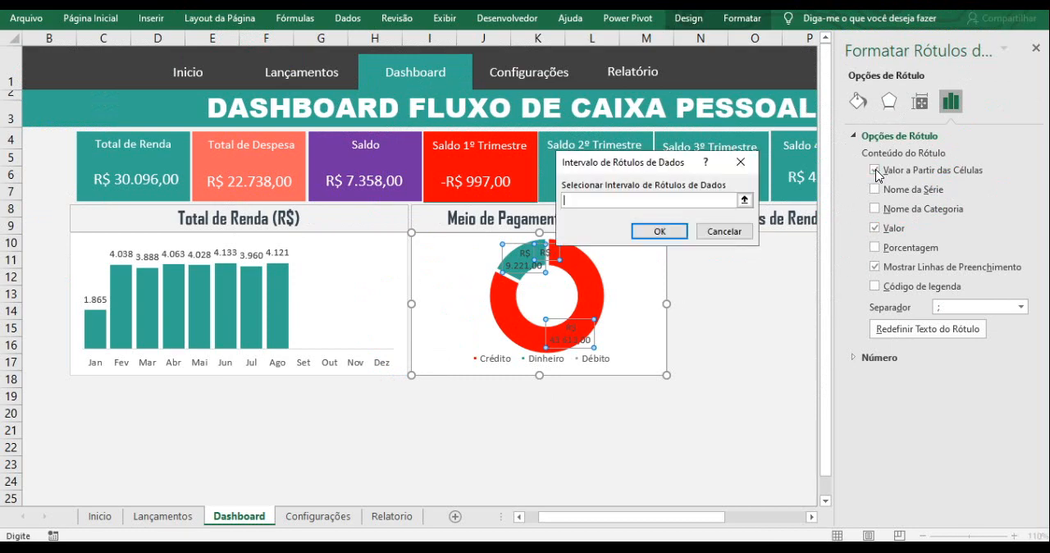
pyautogui.click(744, 202)
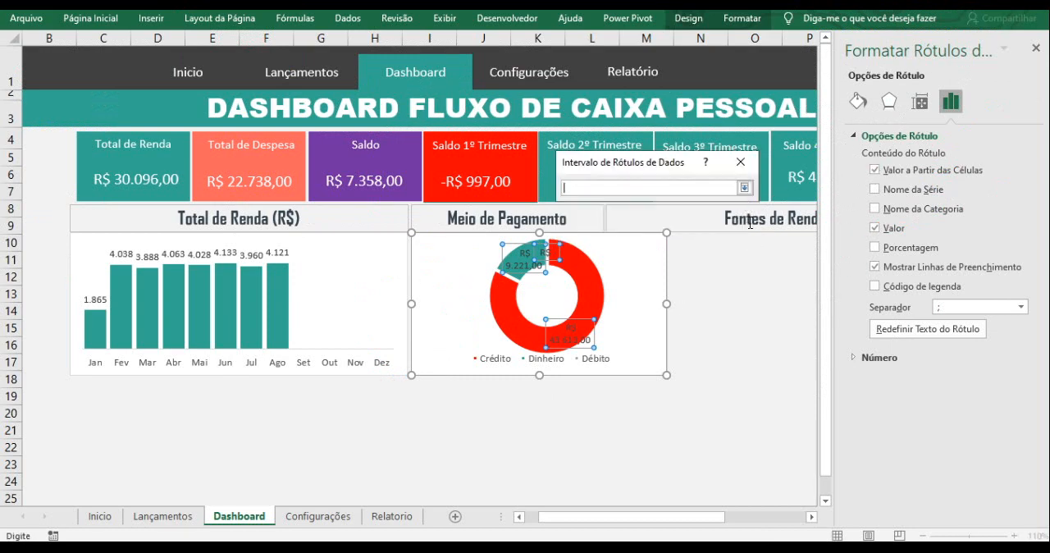
pyautogui.click(405, 516)
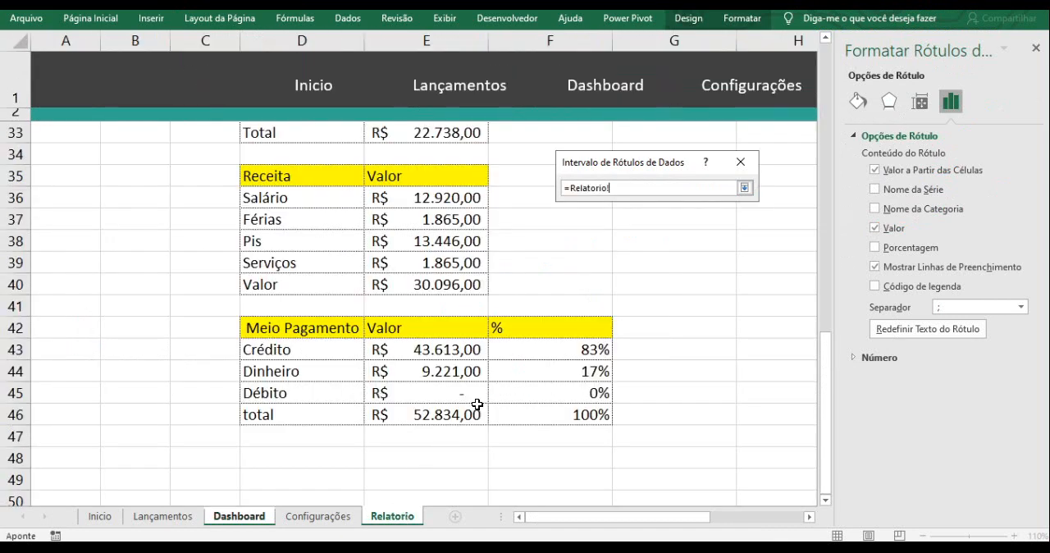
pyautogui.moveTo(555, 351); pyautogui.dragTo(556, 396)
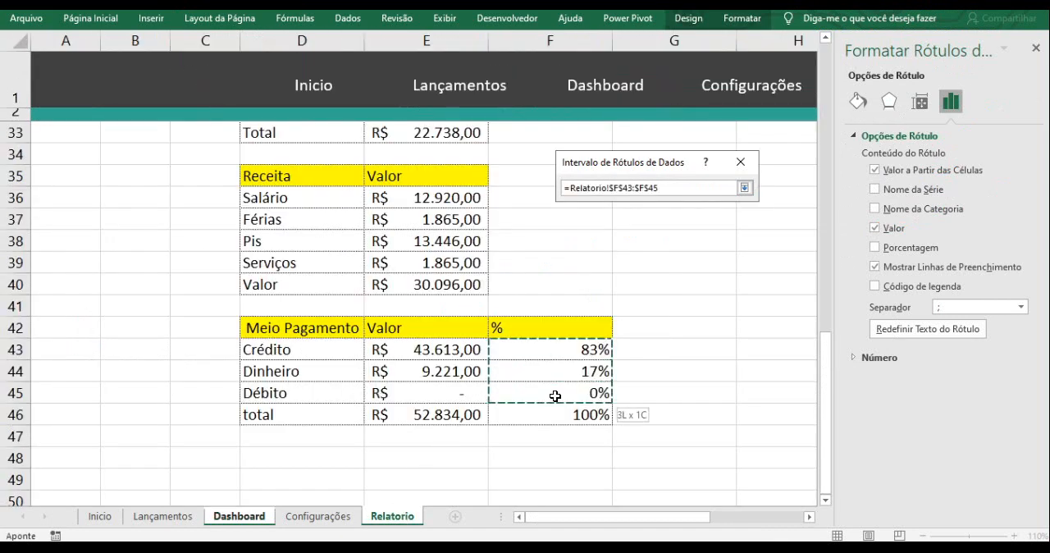
pyautogui.click(745, 187)
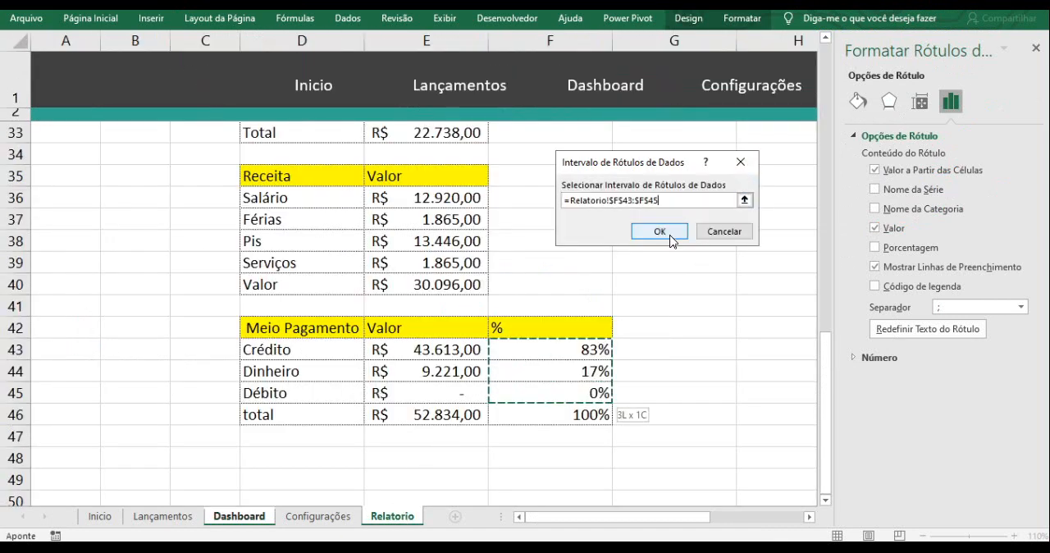
pyautogui.click(668, 236)
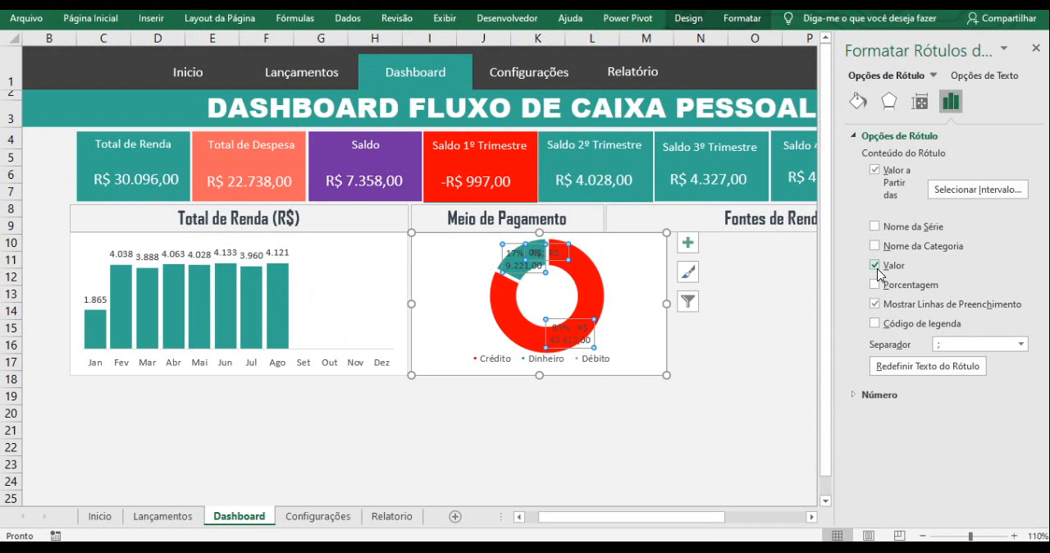
pyautogui.click(875, 266)
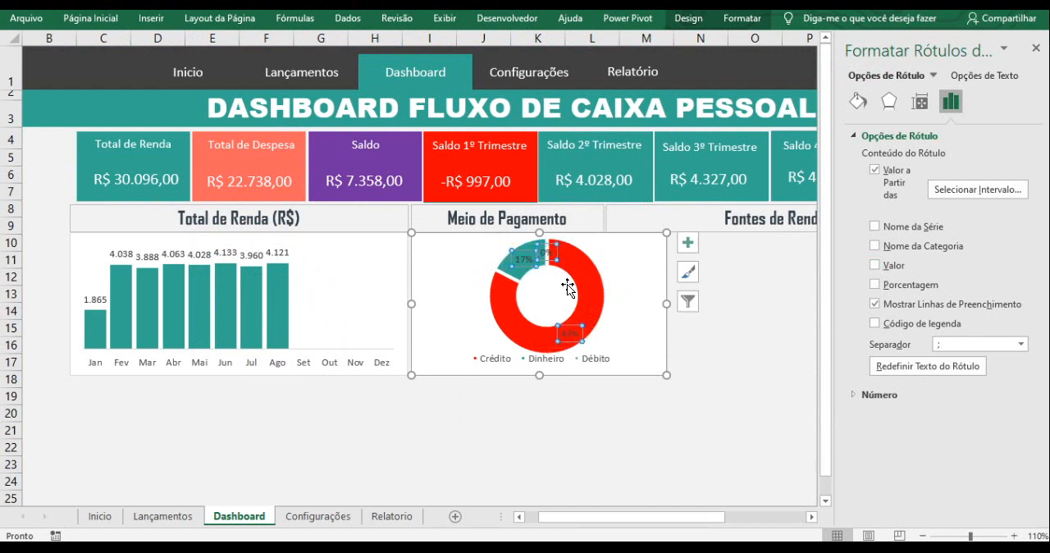
pyautogui.click(569, 397)
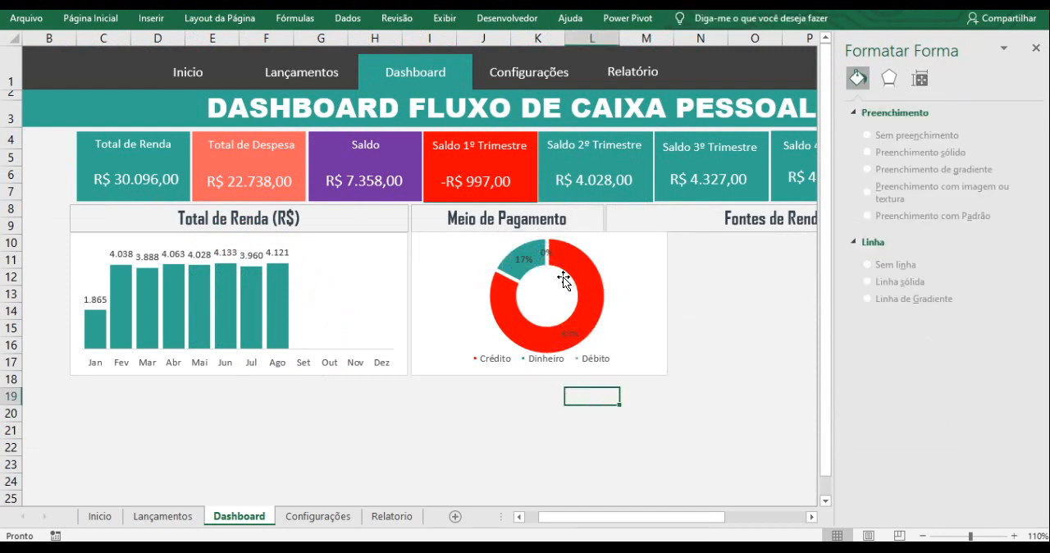
pyautogui.moveTo(562, 273)
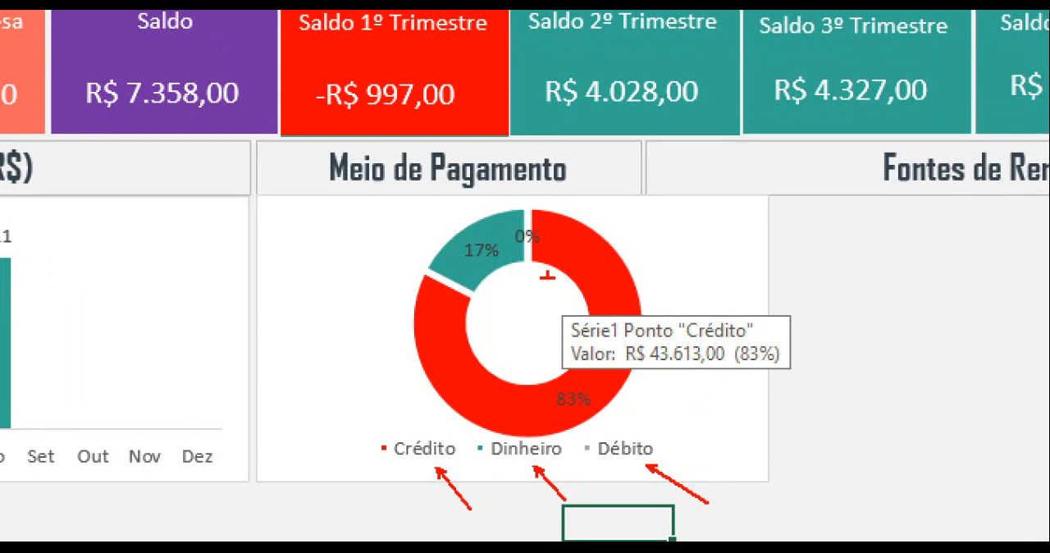
pyautogui.moveTo(532, 220); pyautogui.dragTo(557, 187)
pyautogui.press('Escape')
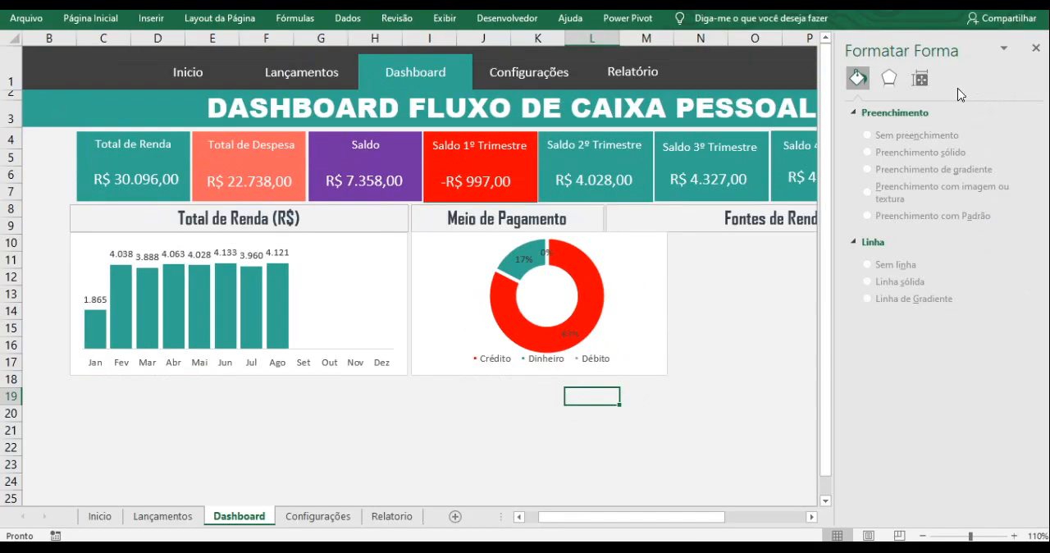
# - Close the shape formatting options and narrow the doughnut chart to match the width of its Meio de Pagamento header
pyautogui.click(1035, 49)
pyautogui.moveTo(753, 291)
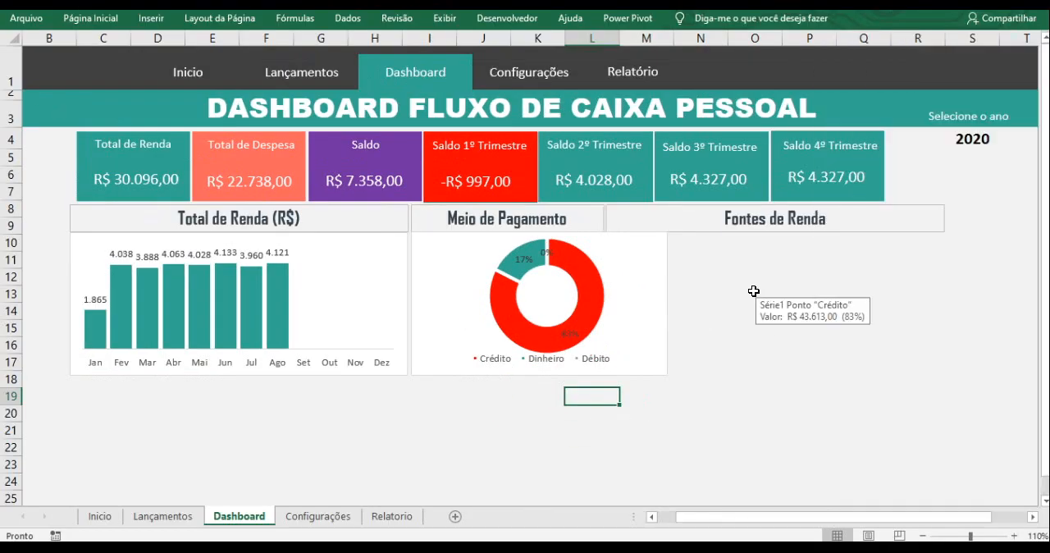
pyautogui.click(647, 271)
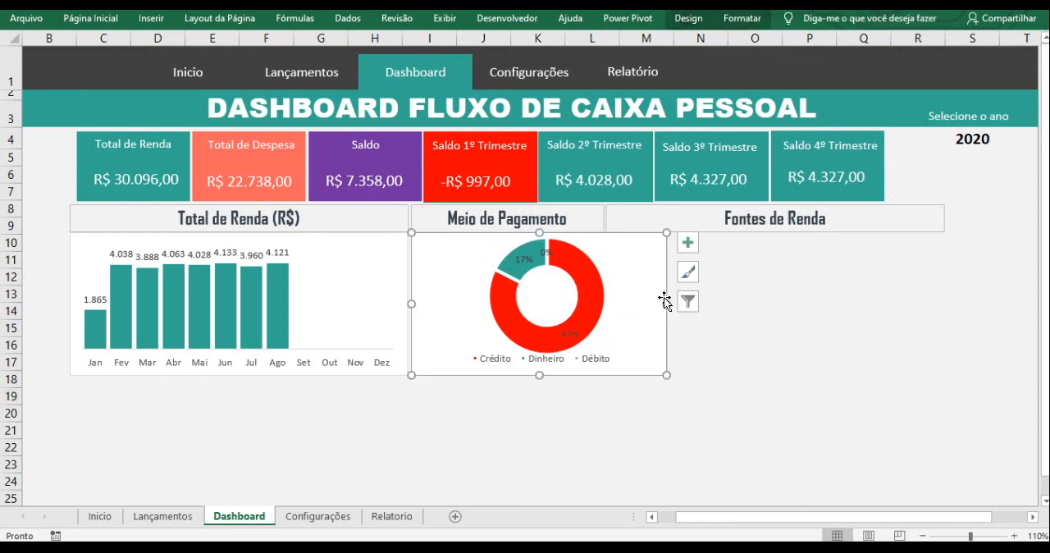
pyautogui.moveTo(665, 303); pyautogui.dragTo(605, 302)
pyautogui.click(697, 358)
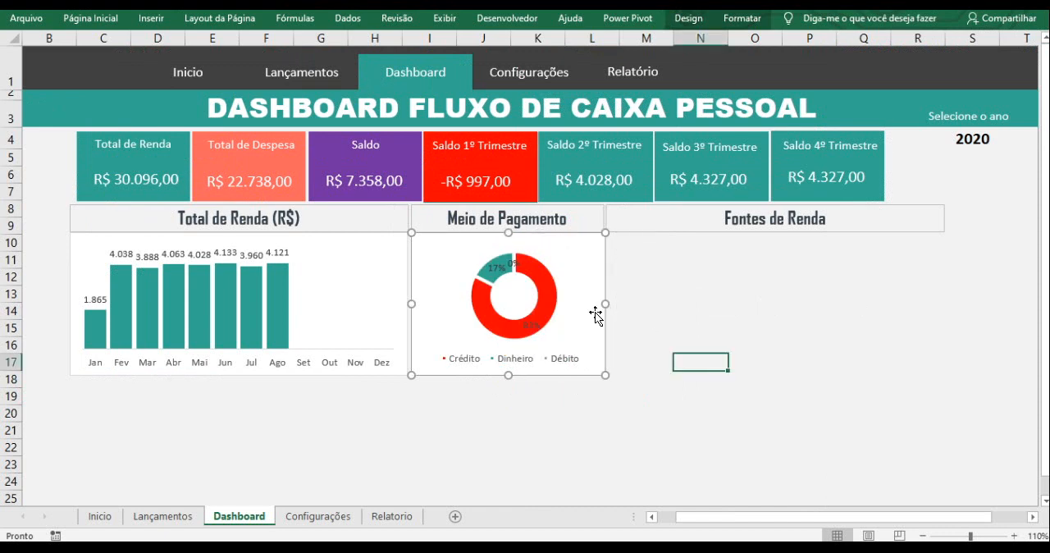
# - Enlarge the doughnut's plot area within the Meio de Pagamento chart, keeping it above the legend
pyautogui.click(533, 297)
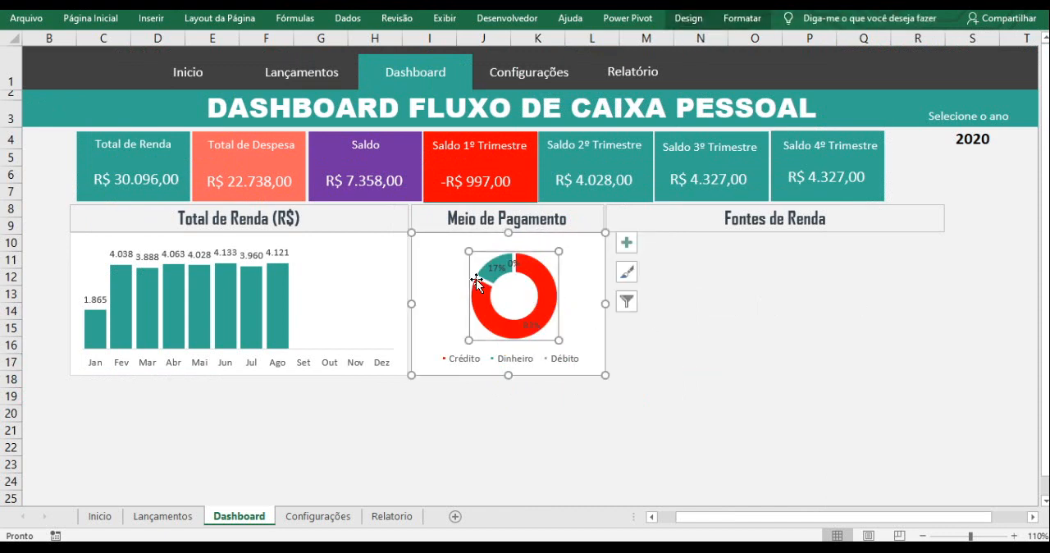
pyautogui.press('super+e')
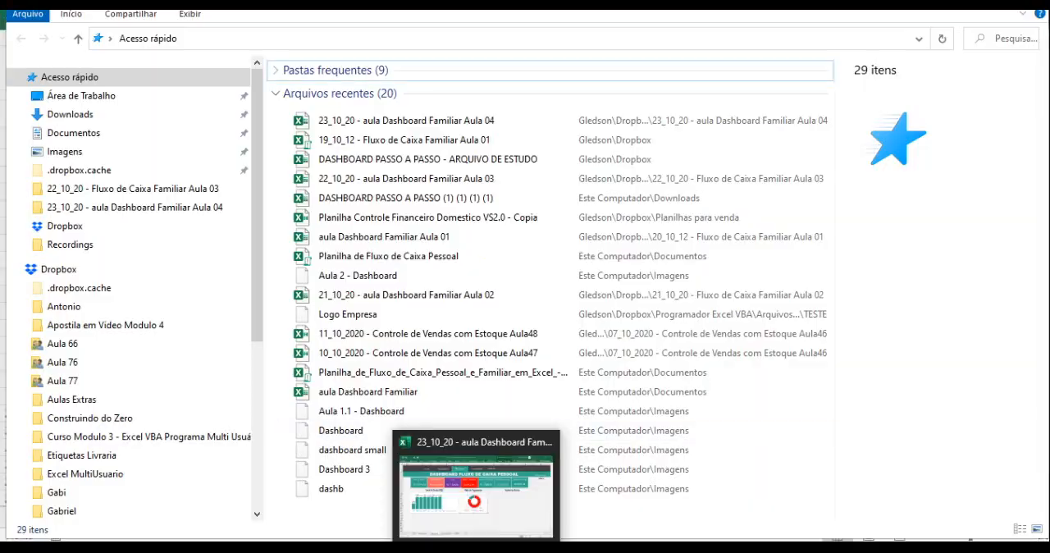
pyautogui.click(478, 546)
pyautogui.moveTo(468, 252); pyautogui.dragTo(424, 251)
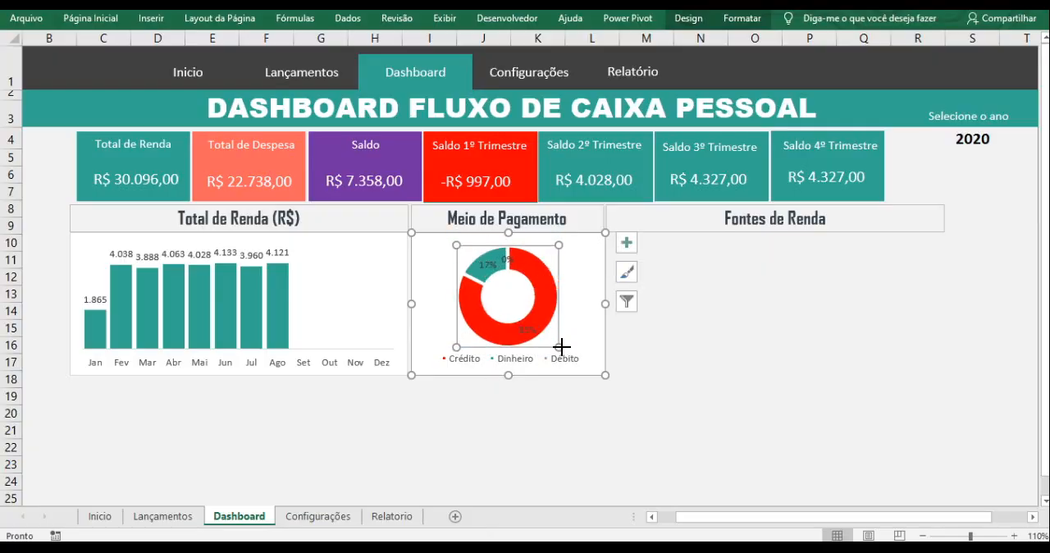
pyautogui.moveTo(560, 348); pyautogui.dragTo(564, 353)
pyautogui.click(692, 374)
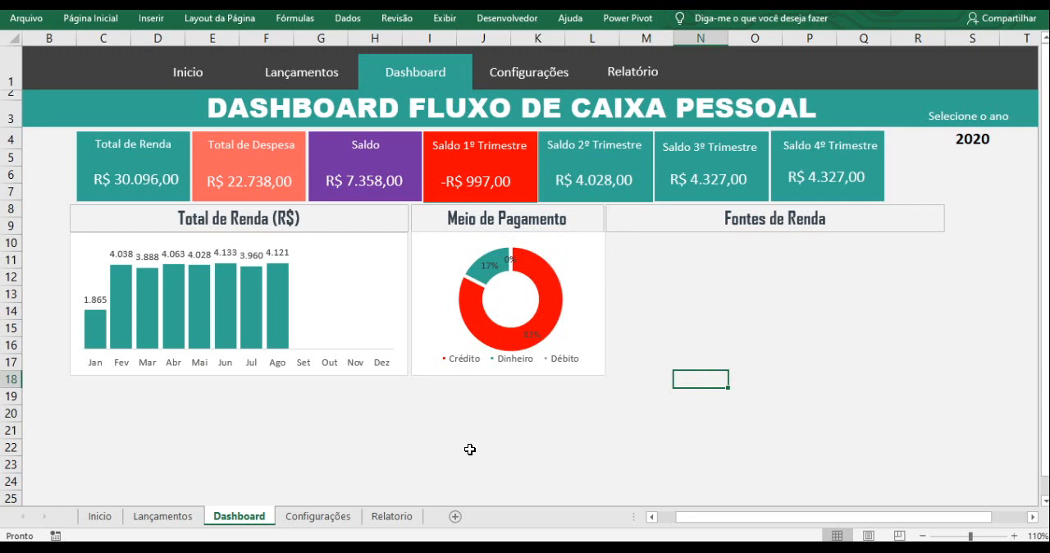
# - Insert a 2D clustered column chart from the Receita table's range D36:E40 on the Relatorio sheet
pyautogui.click(390, 516)
pyautogui.scroll(2, 397, 356)
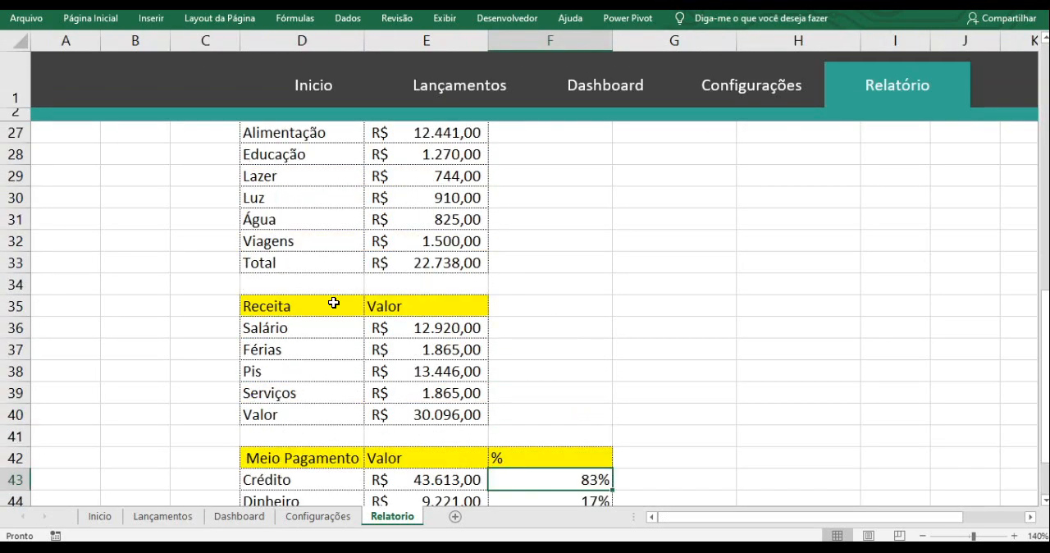
pyautogui.click(266, 310)
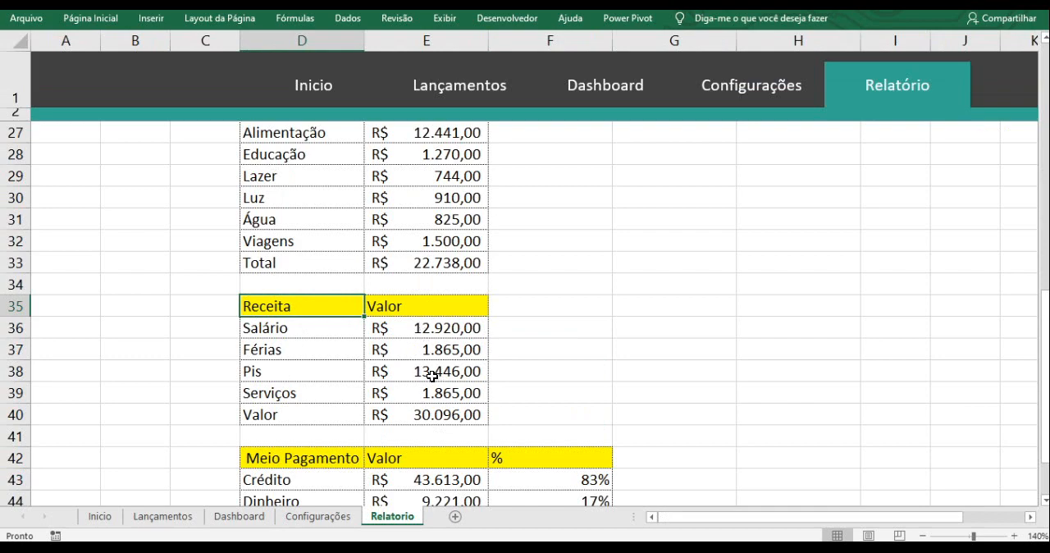
pyautogui.scroll(-1, 430, 374)
pyautogui.moveTo(314, 262); pyautogui.dragTo(426, 351)
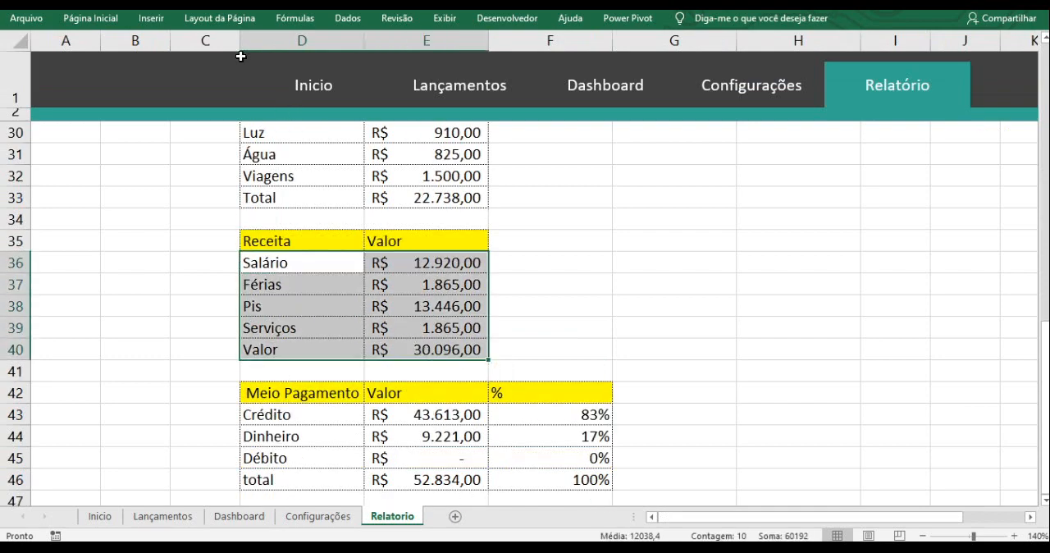
pyautogui.click(154, 19)
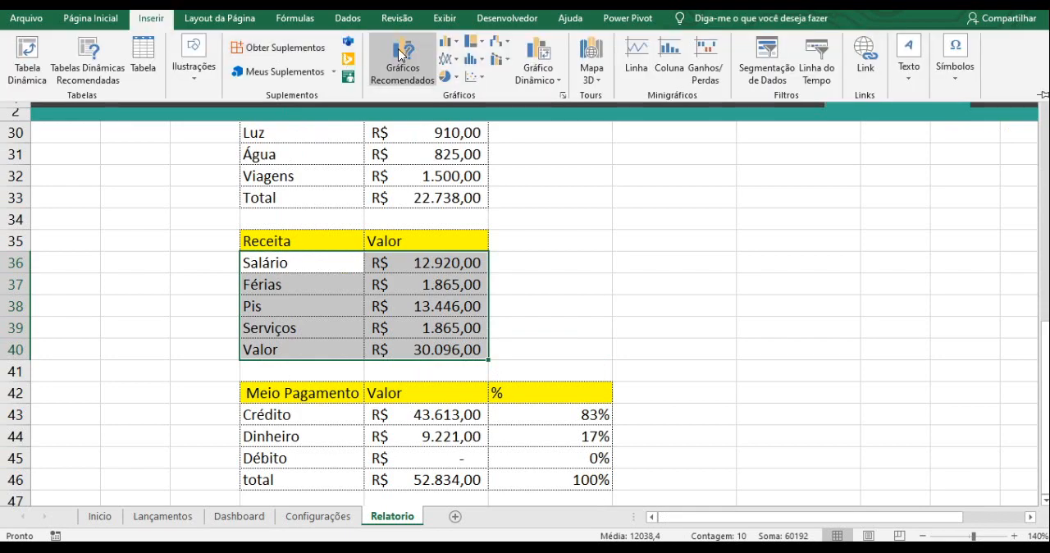
pyautogui.click(450, 45)
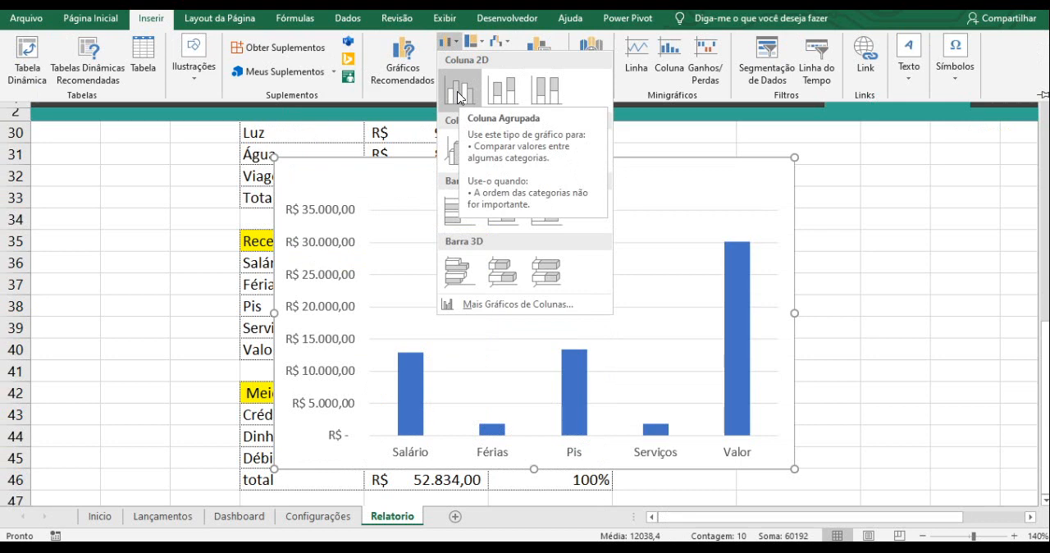
pyautogui.click(458, 92)
# - Remove the vertical axis, the gridlines and the title from the new Receita column chart
pyautogui.click(313, 216)
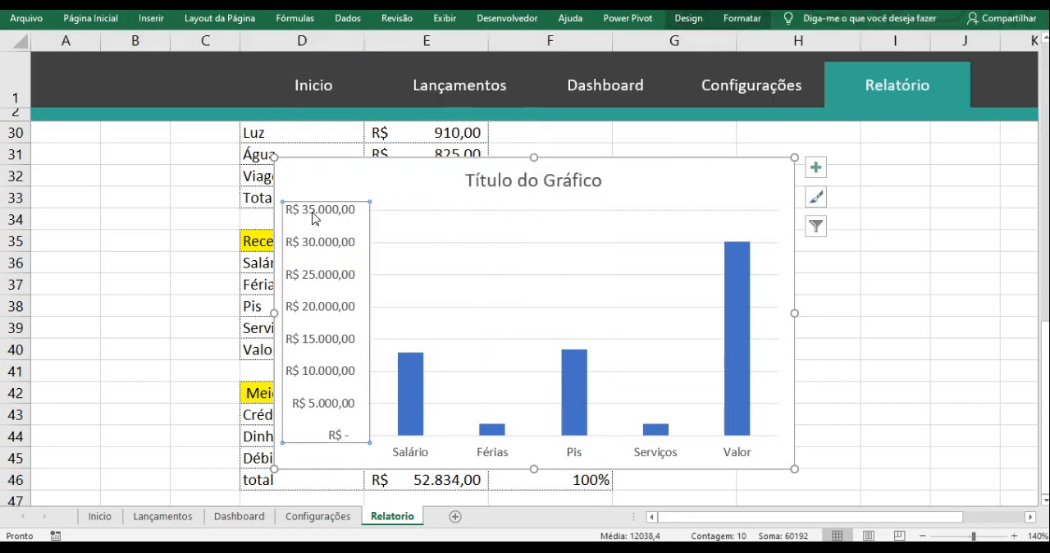
pyautogui.press('Delete')
pyautogui.click(399, 244)
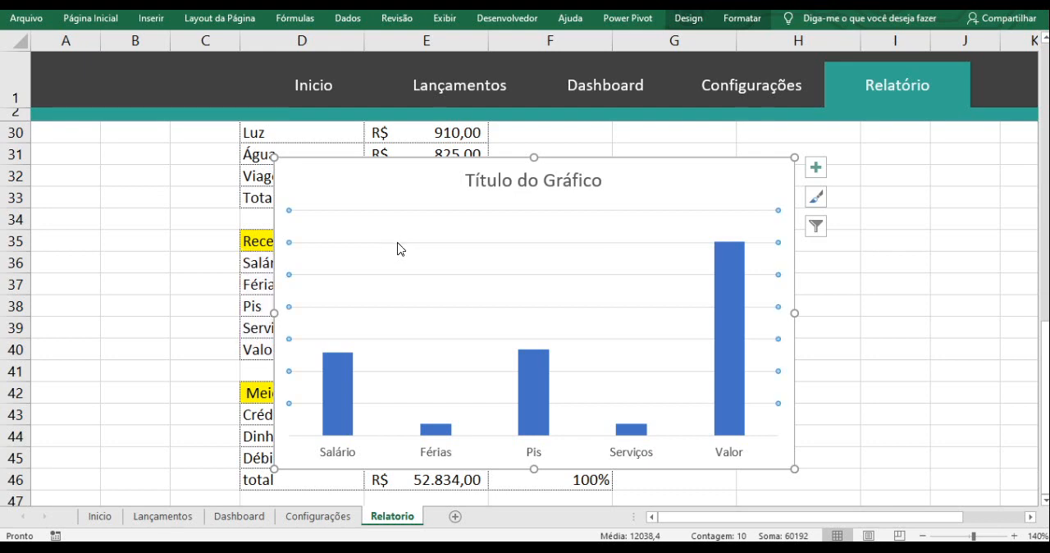
pyautogui.press('Delete')
pyautogui.click(505, 184)
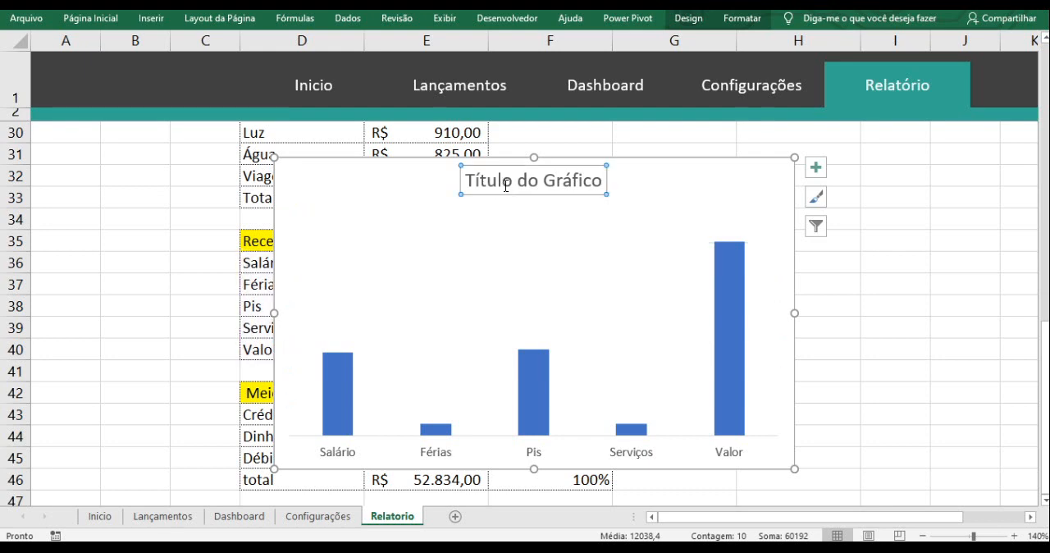
pyautogui.press('Delete')
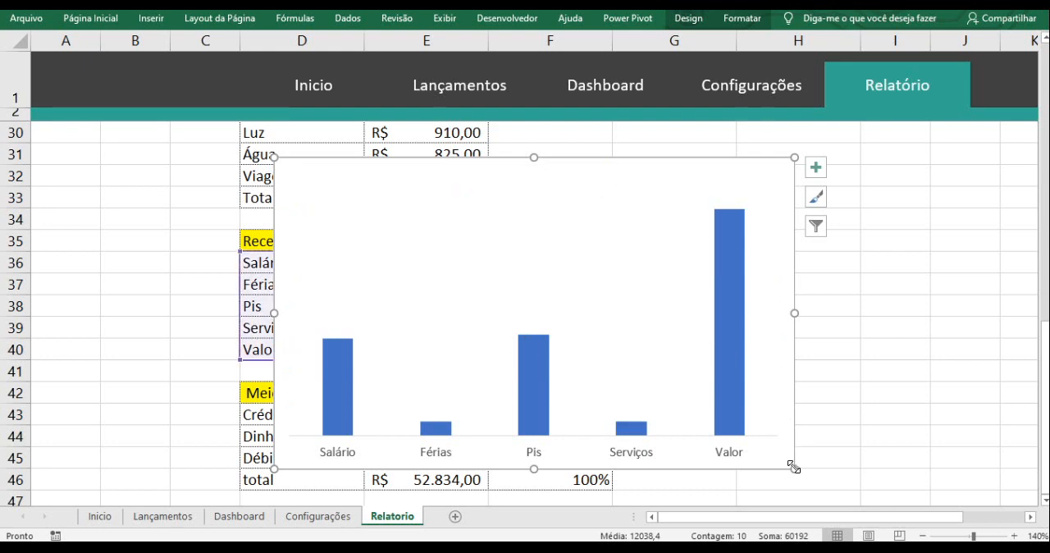
# - Shrink the Receita column chart and move it to the Dashboard sheet, placing it directly beneath the Fontes de Renda header
pyautogui.moveTo(793, 466); pyautogui.dragTo(672, 357)
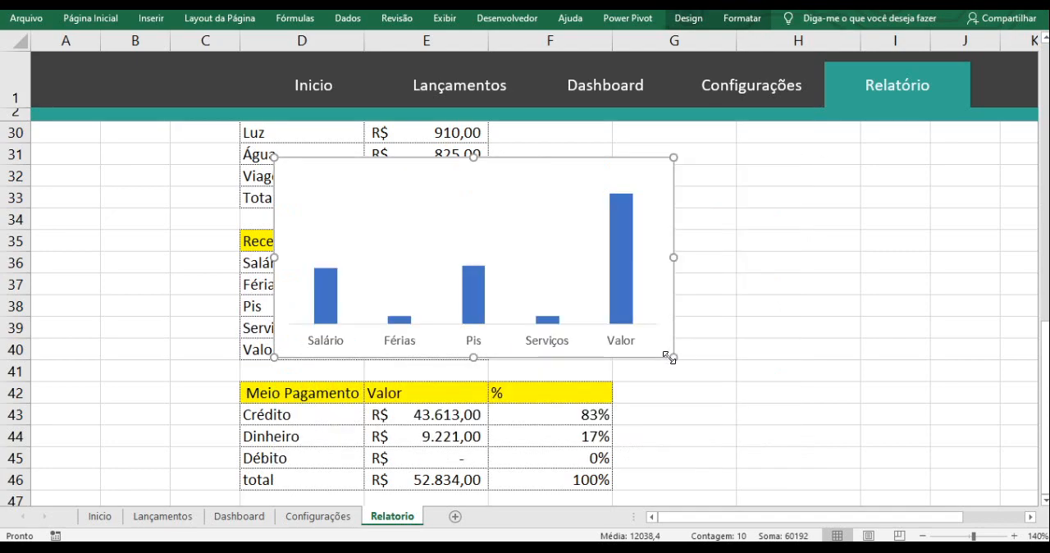
pyautogui.hotkey('ctrl', 'x')
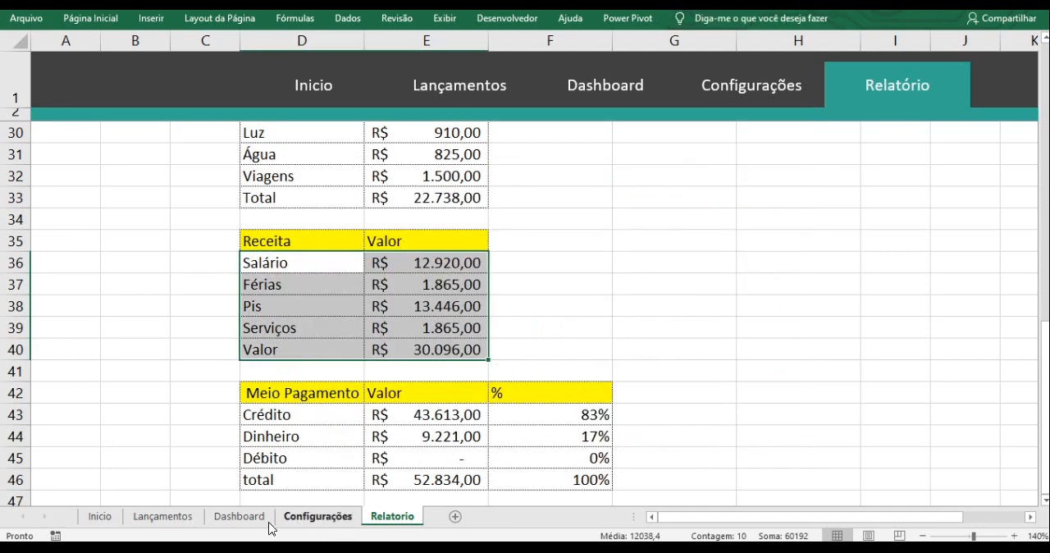
pyautogui.click(266, 521)
pyautogui.click(673, 276)
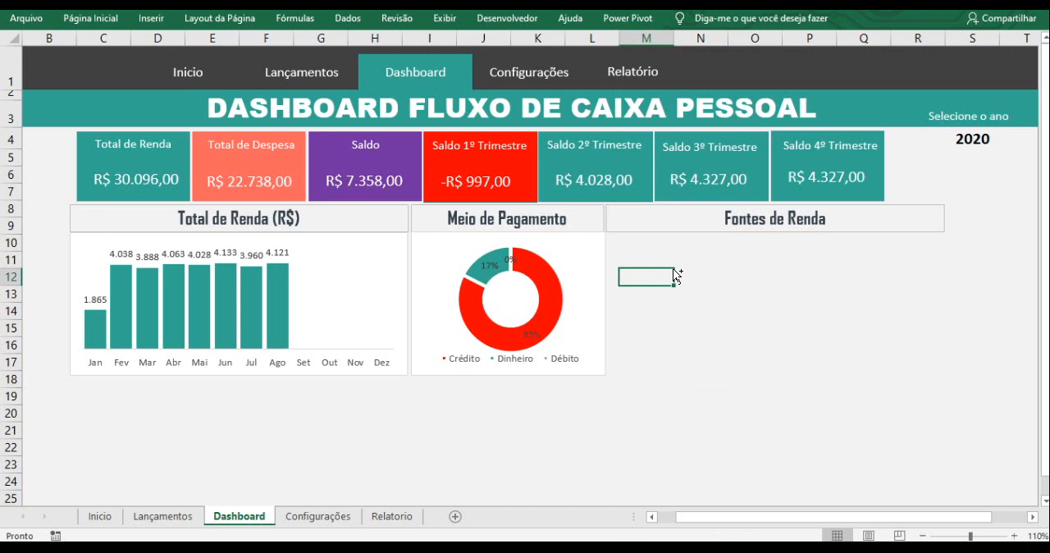
pyautogui.hotkey('ctrl', 'v')
pyautogui.click(675, 281)
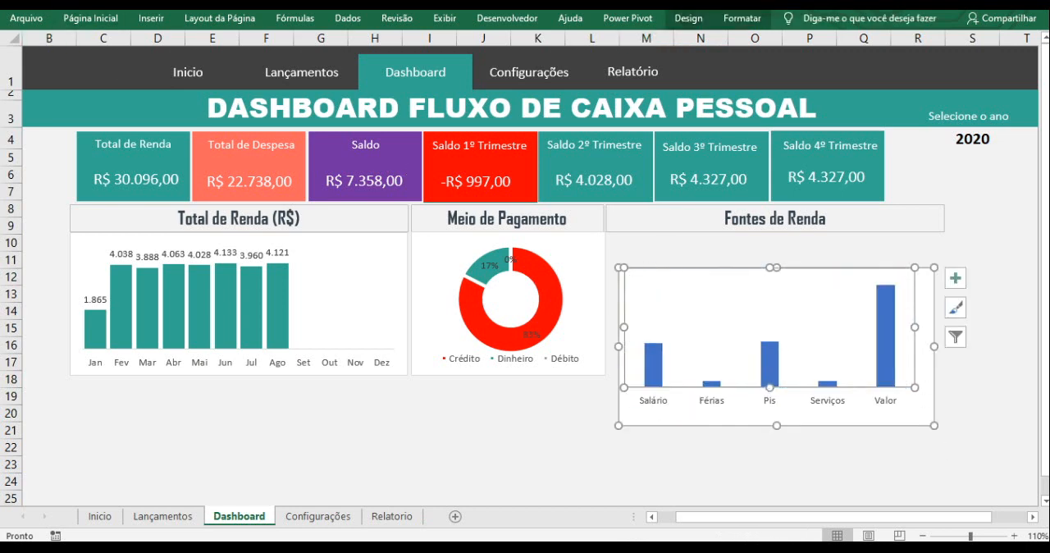
pyautogui.moveTo(687, 271); pyautogui.dragTo(672, 236)
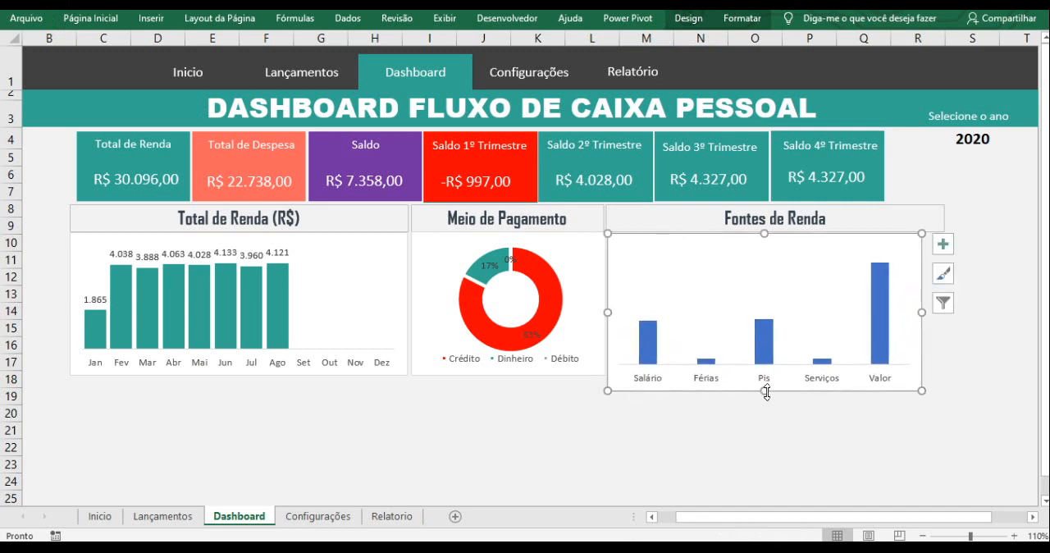
# - Resize the Fontes de Renda chart to match its header's width and the neighbouring charts' height, and set its columns' gap width to 20%
pyautogui.moveTo(763, 390); pyautogui.dragTo(763, 375)
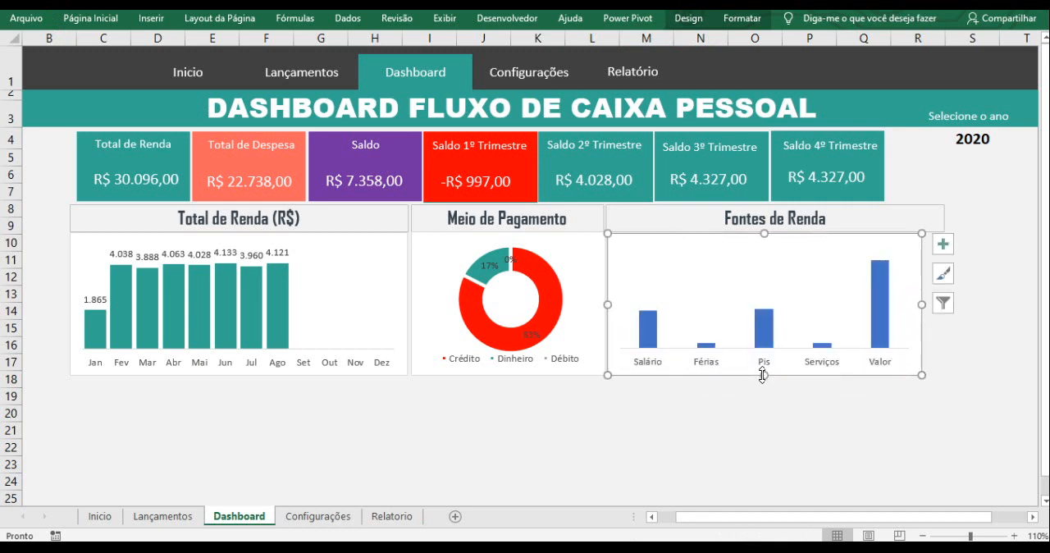
pyautogui.moveTo(922, 304); pyautogui.dragTo(941, 307)
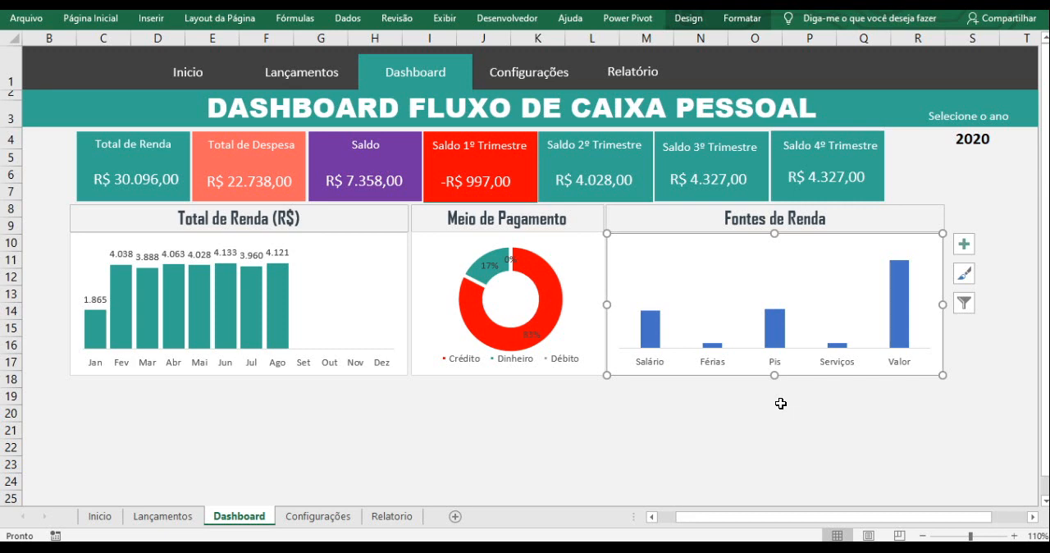
pyautogui.click(653, 340)
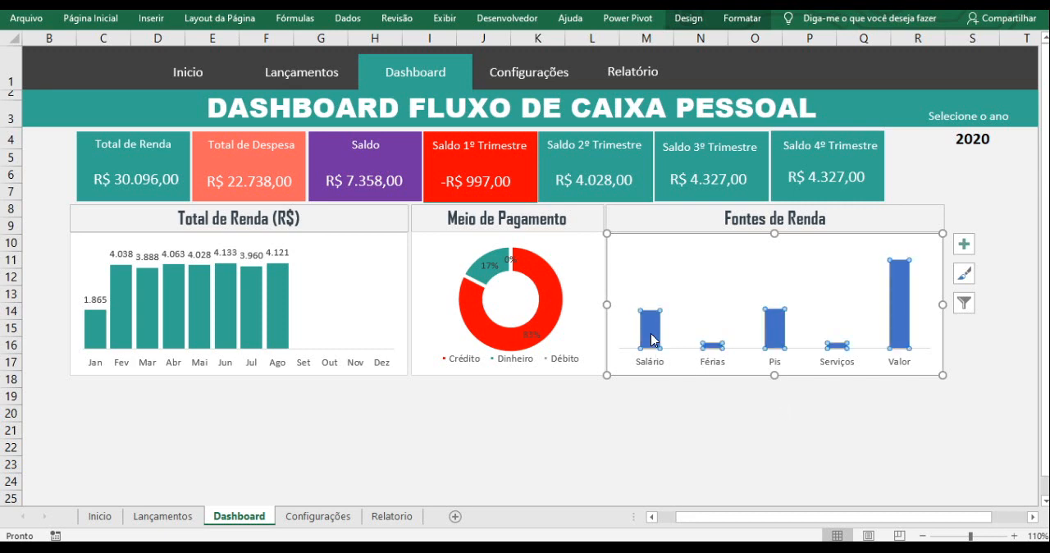
pyautogui.rightClick(653, 340)
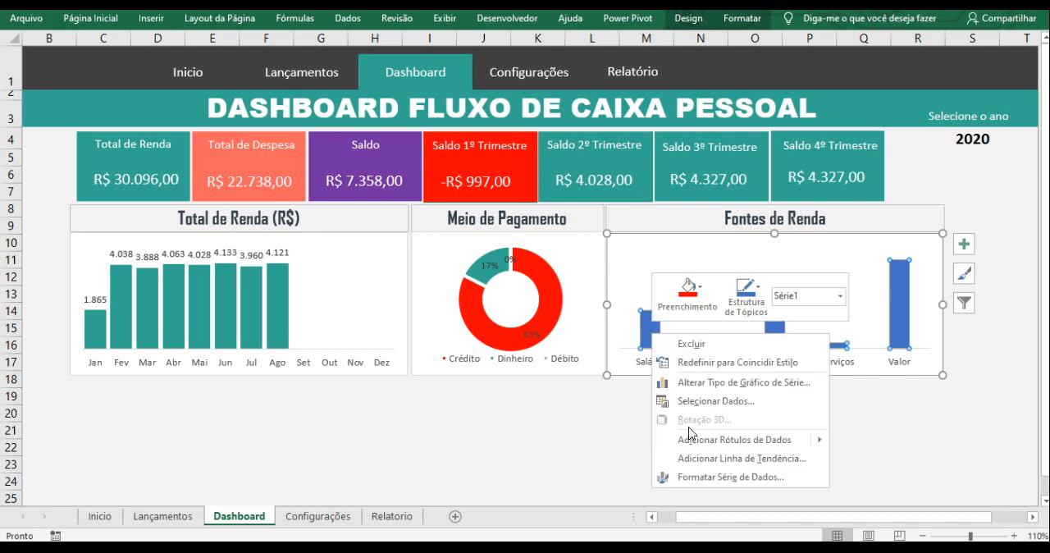
pyautogui.click(748, 482)
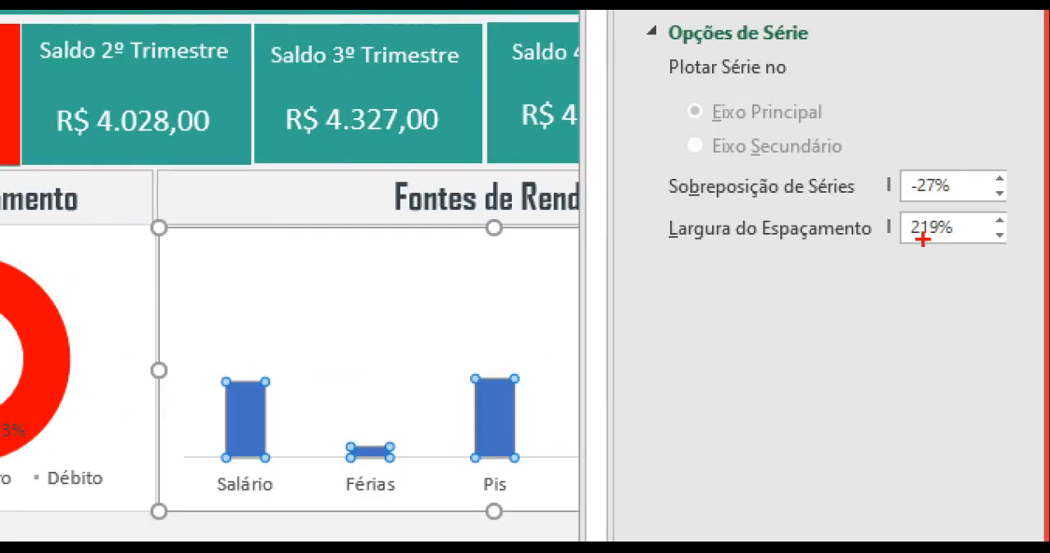
pyautogui.moveTo(990, 241); pyautogui.dragTo(999, 298)
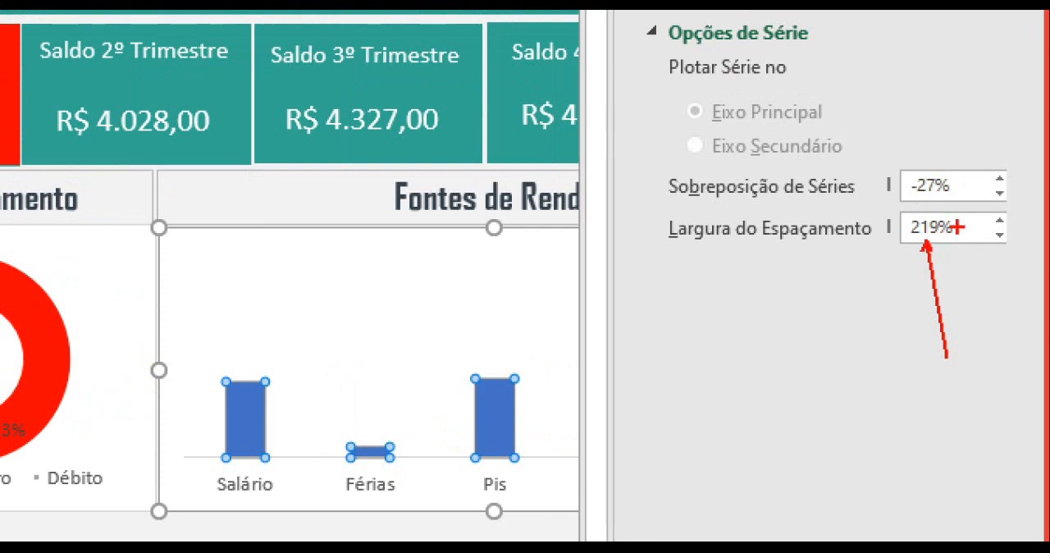
pyautogui.press('Escape')
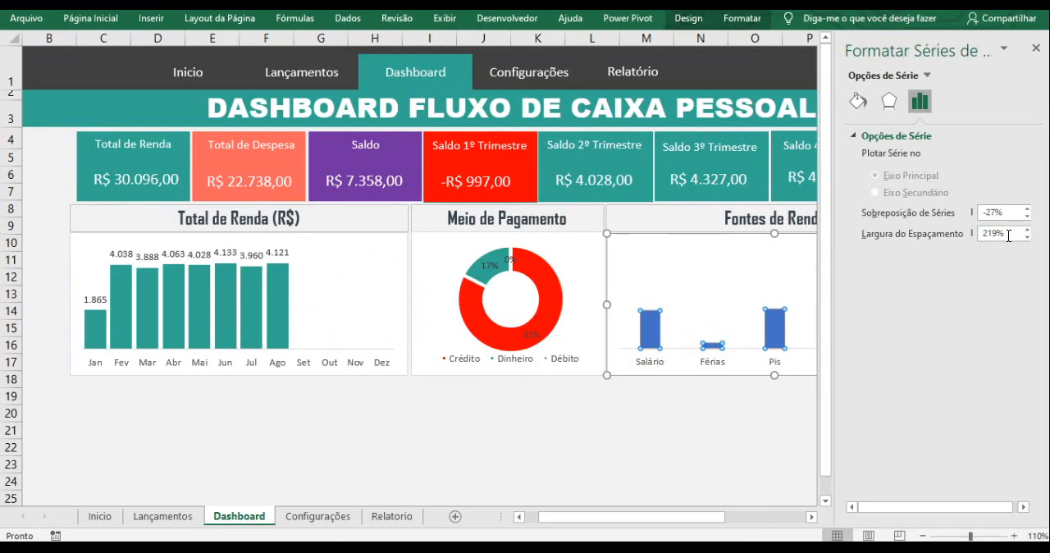
pyautogui.moveTo(959, 228); pyautogui.dragTo(894, 225)
pyautogui.write('20')
pyautogui.press('Return')
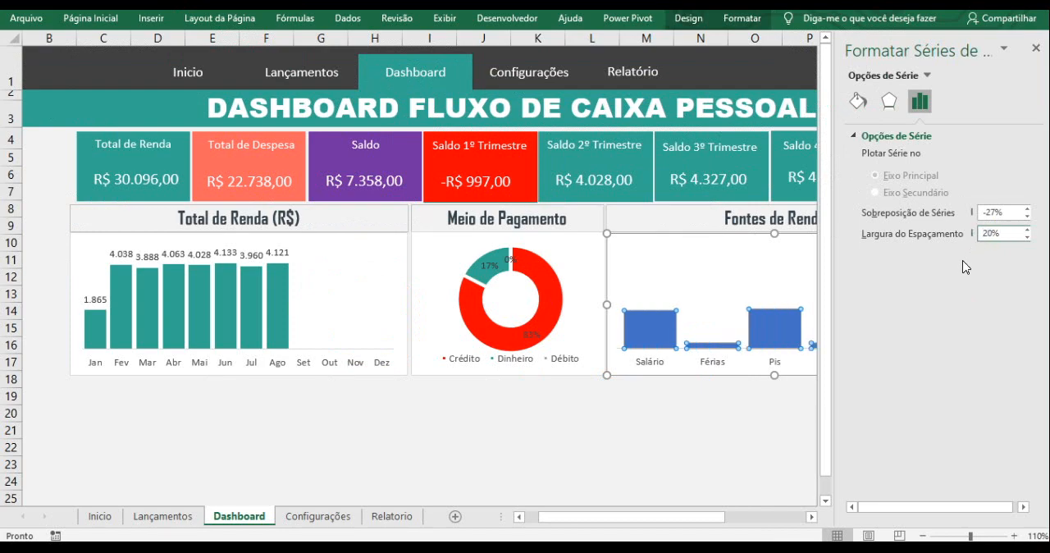
pyautogui.click(1036, 48)
pyautogui.click(811, 413)
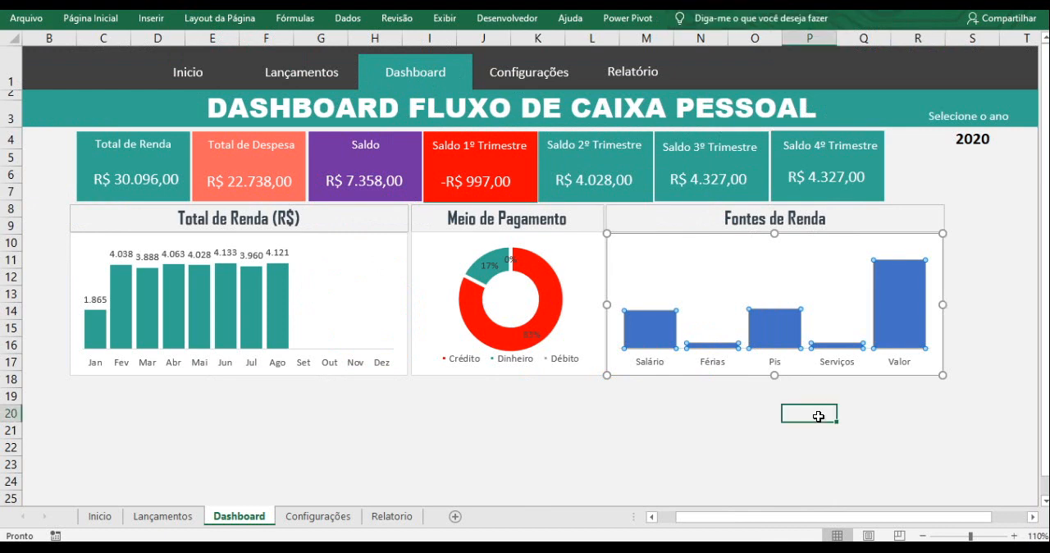
# - Add data labels to the columns of the Fontes de Renda chart
pyautogui.click(775, 313)
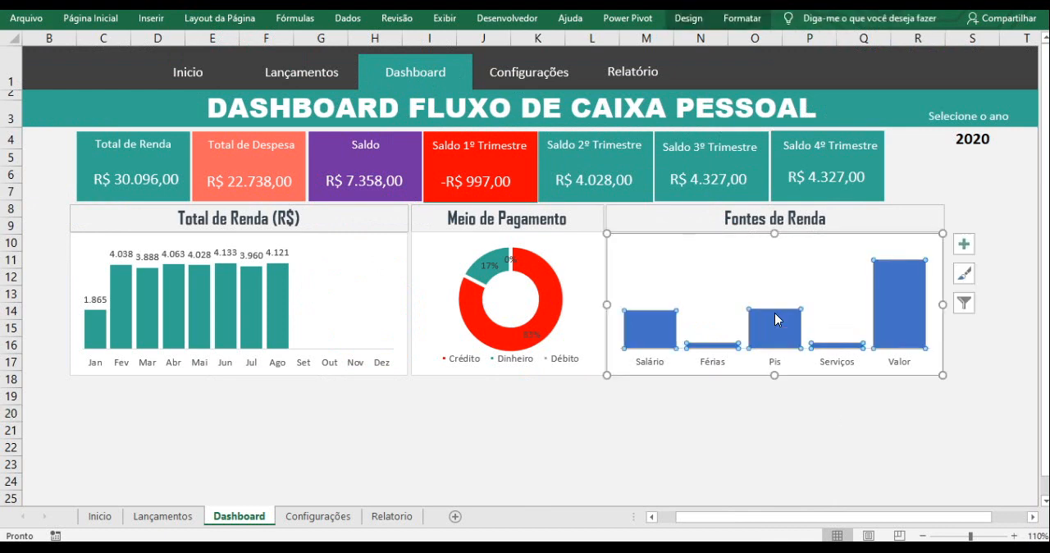
pyautogui.rightClick(776, 315)
pyautogui.click(865, 419)
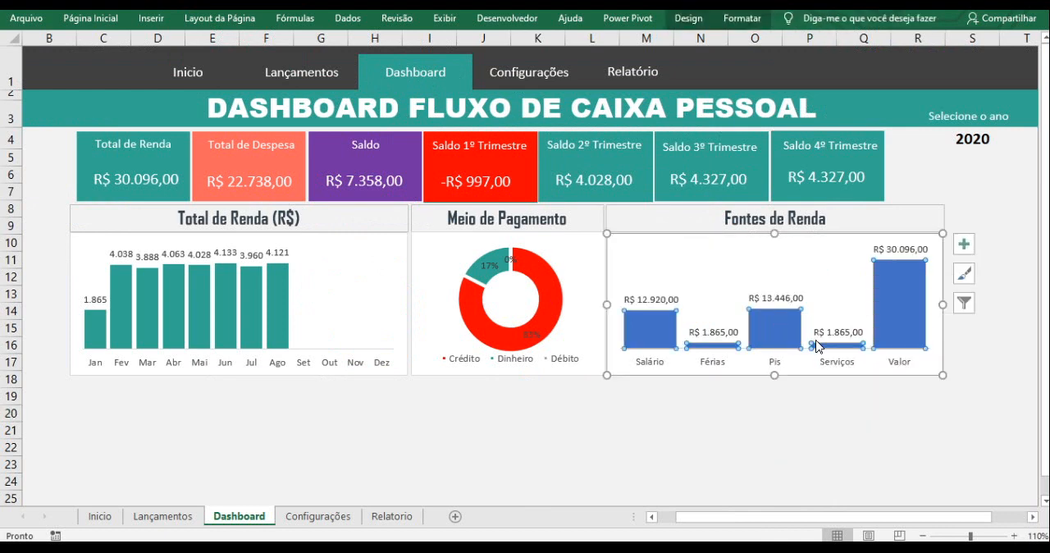
pyautogui.click(795, 431)
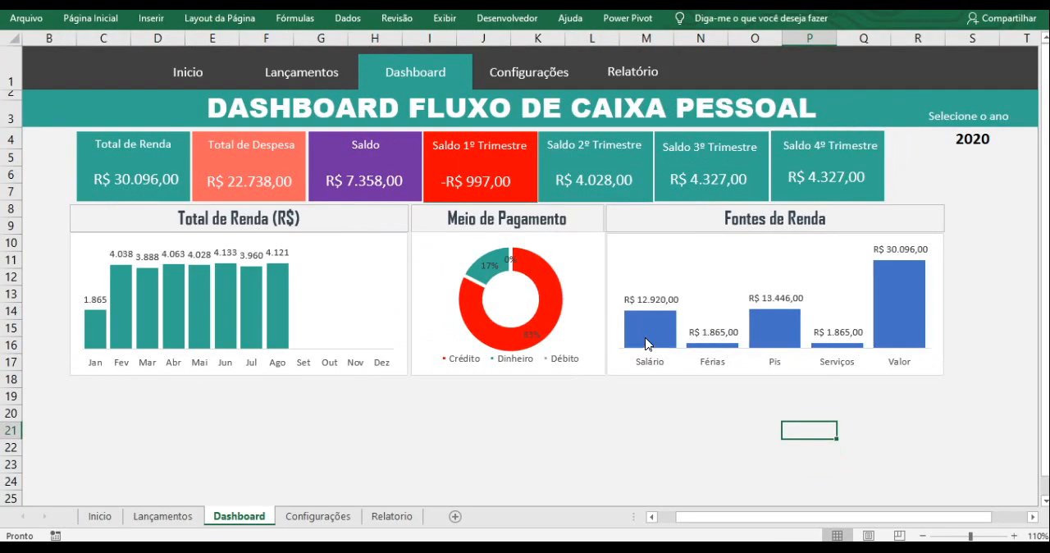
# - Fill the Fontes de Renda chart's columns with the recently used teal of the Total de Renda chart
pyautogui.click(646, 342)
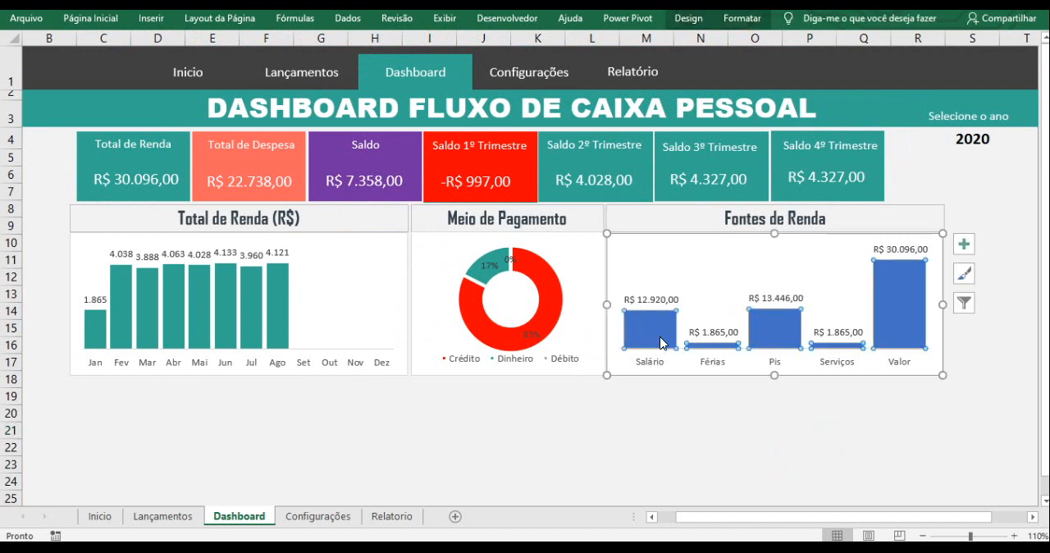
pyautogui.click(112, 27)
pyautogui.click(214, 72)
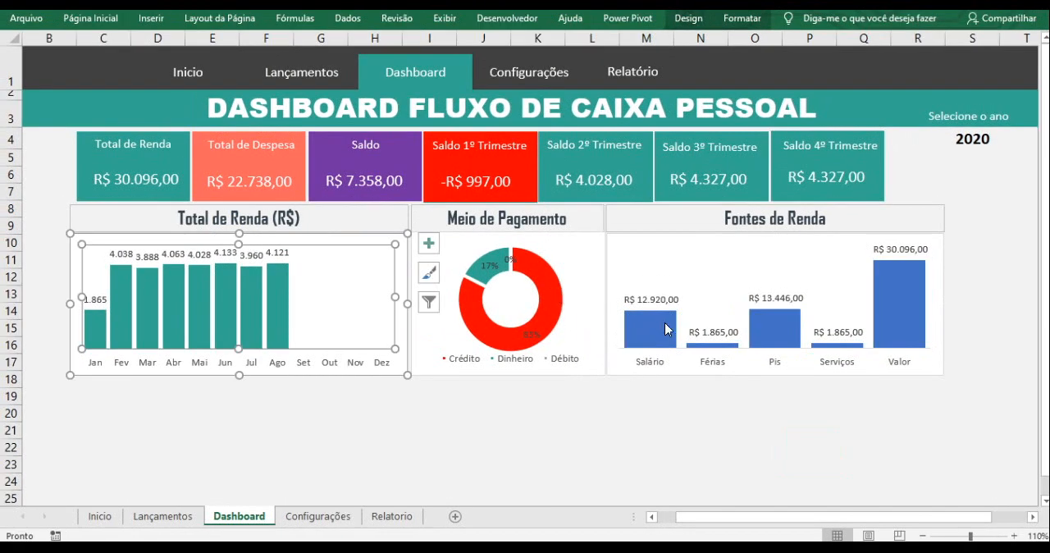
pyautogui.click(666, 328)
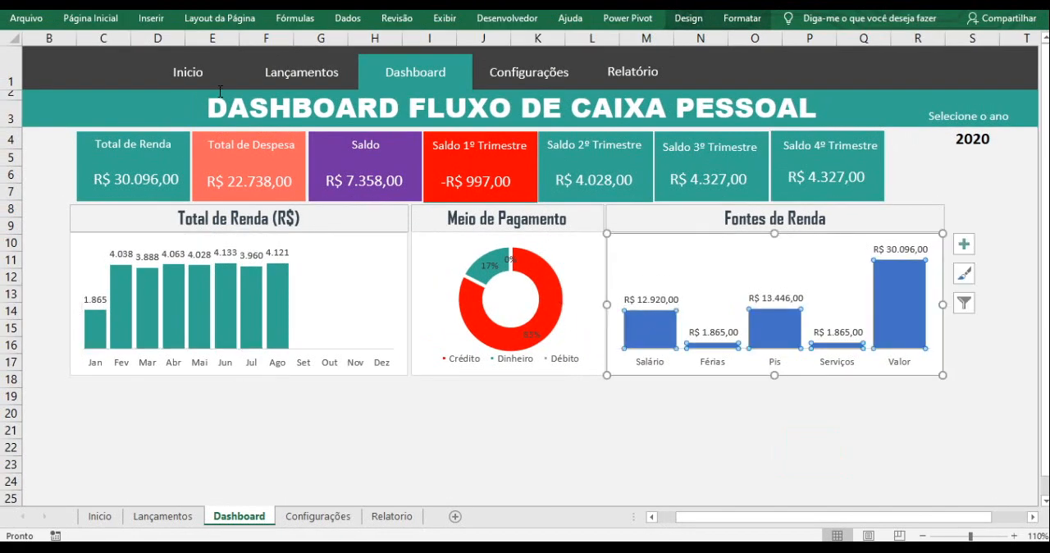
pyautogui.click(115, 18)
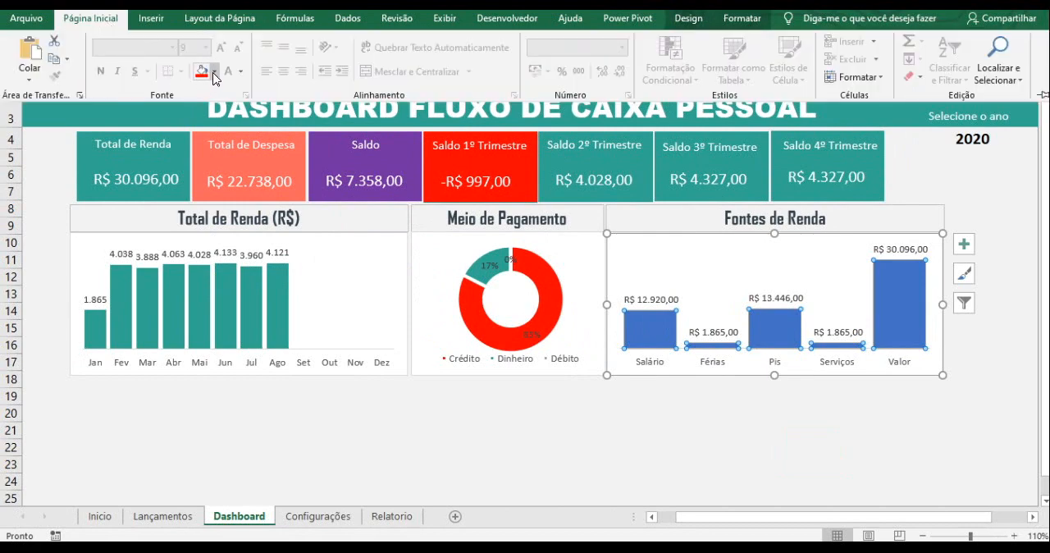
pyautogui.click(214, 71)
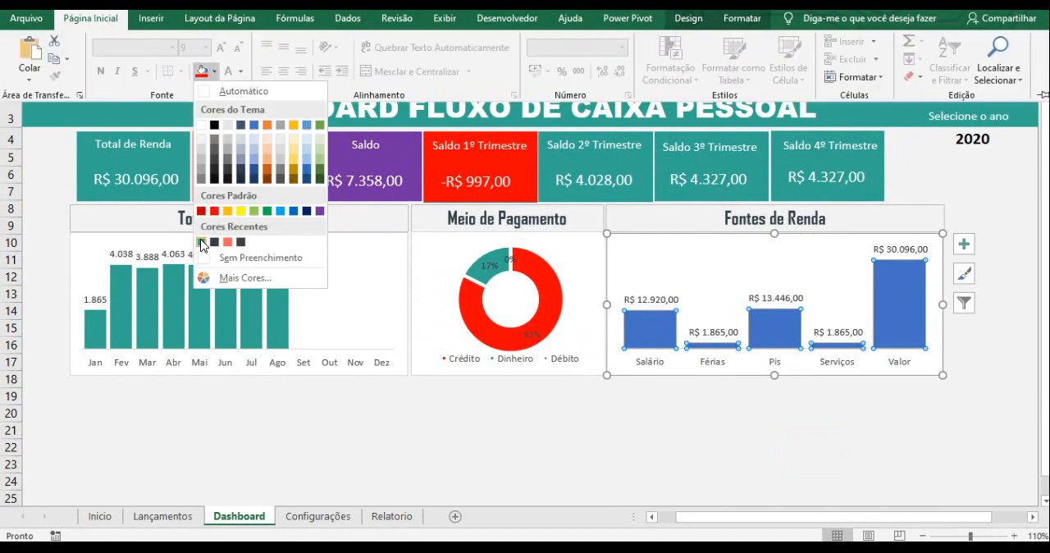
pyautogui.click(201, 245)
pyautogui.click(675, 427)
pyautogui.click(667, 430)
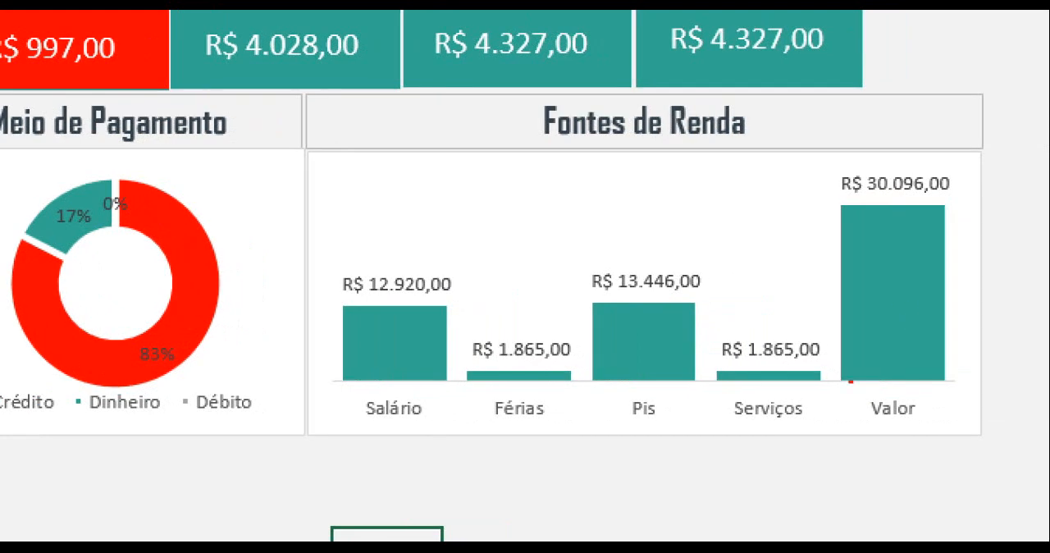
pyautogui.moveTo(492, 424); pyautogui.dragTo(578, 488)
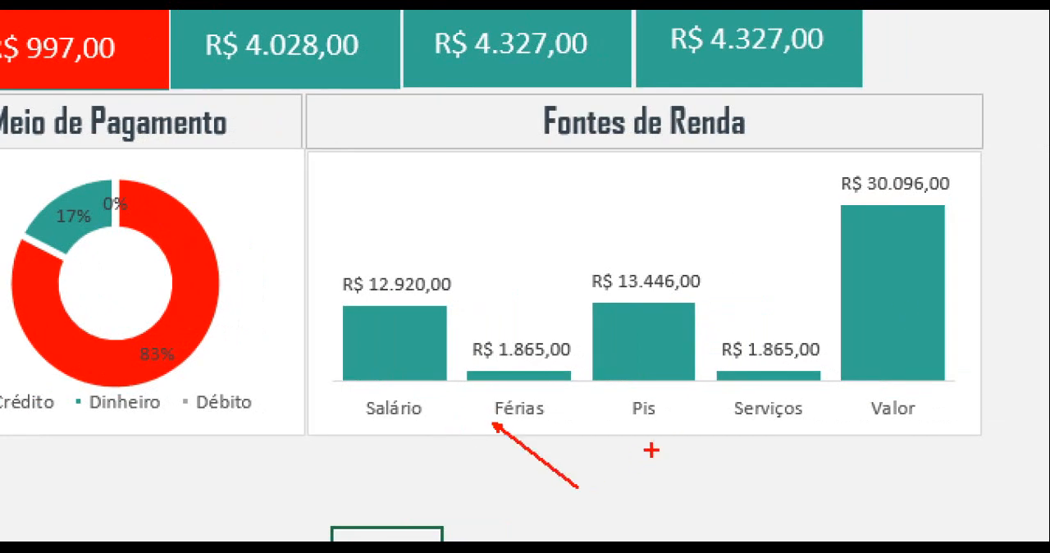
pyautogui.moveTo(666, 442); pyautogui.dragTo(738, 472)
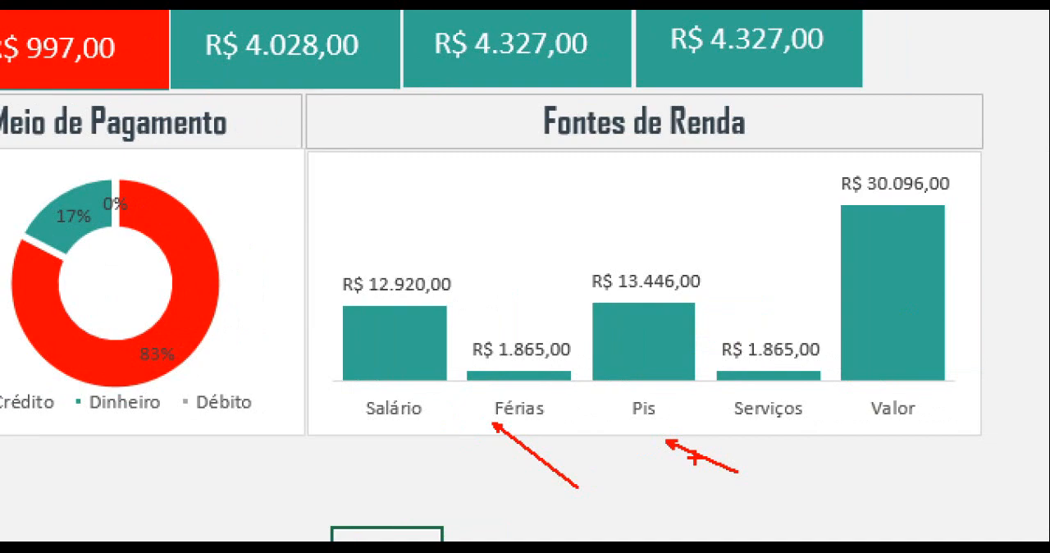
pyautogui.press('Escape')
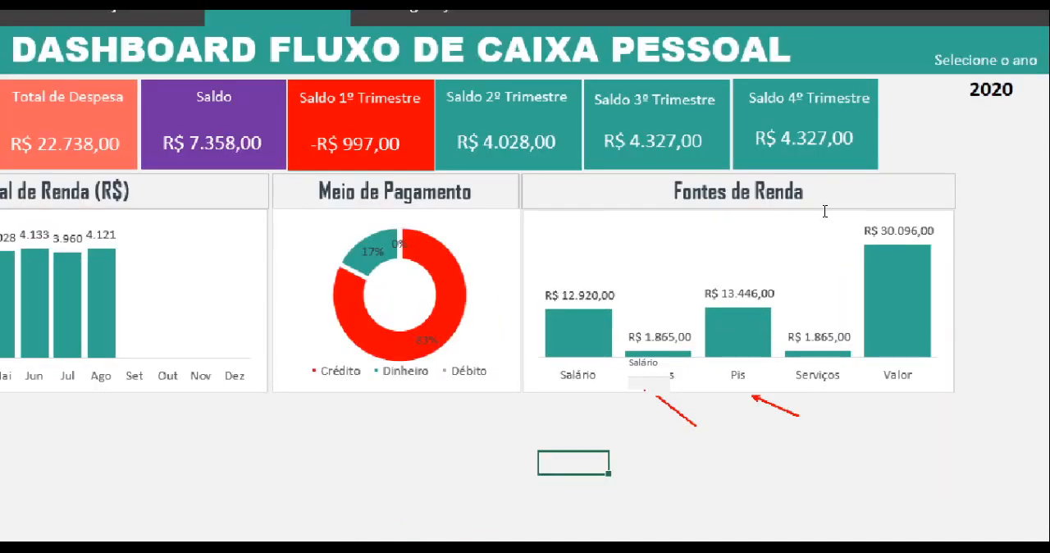
# - Test the dashboard with different years by selecting 2019, 2020 and finally 2021 in the year cell S4
pyautogui.click(1005, 145)
pyautogui.click(976, 141)
pyautogui.click(1005, 141)
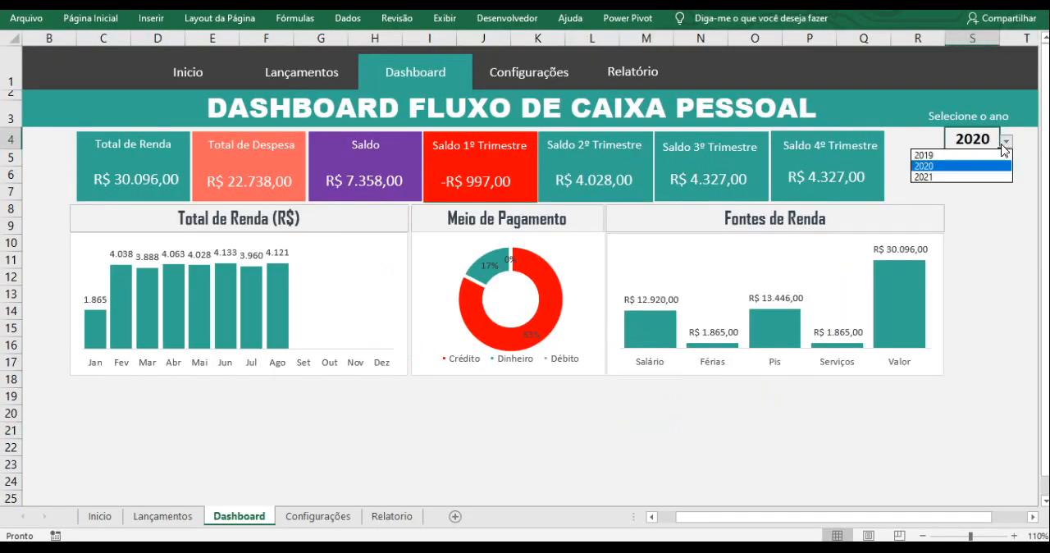
pyautogui.click(993, 154)
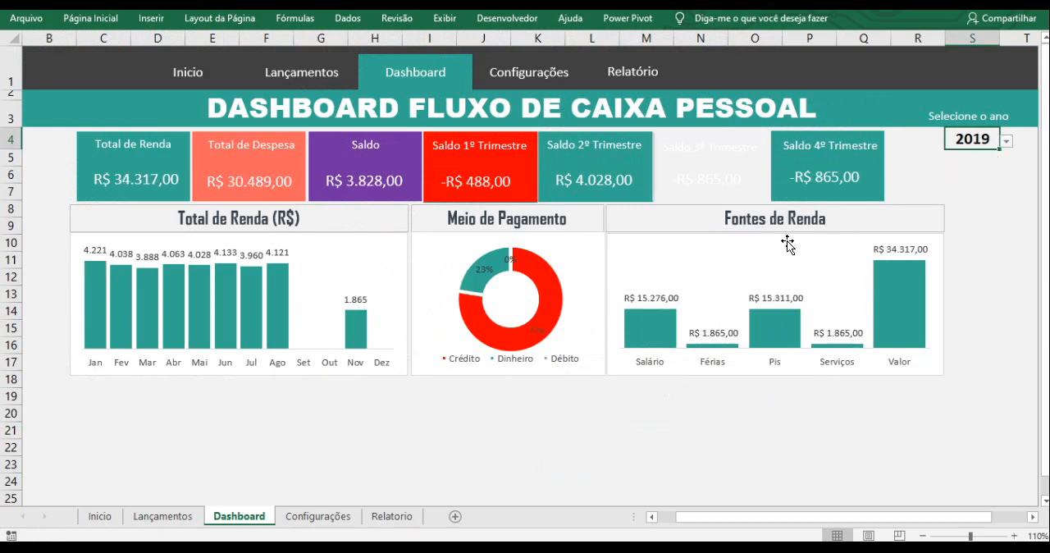
pyautogui.click(1008, 145)
pyautogui.click(992, 167)
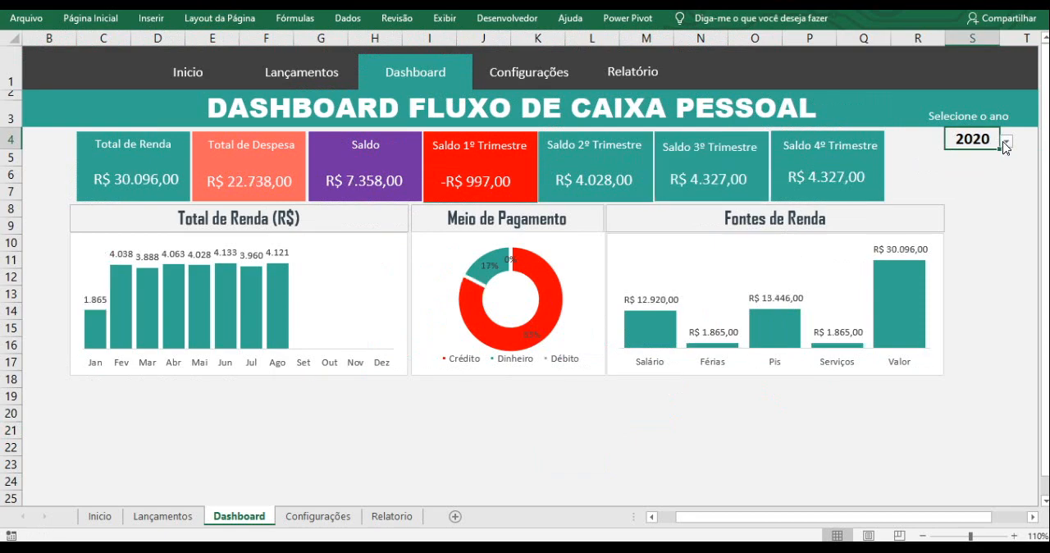
pyautogui.click(1006, 141)
pyautogui.click(992, 178)
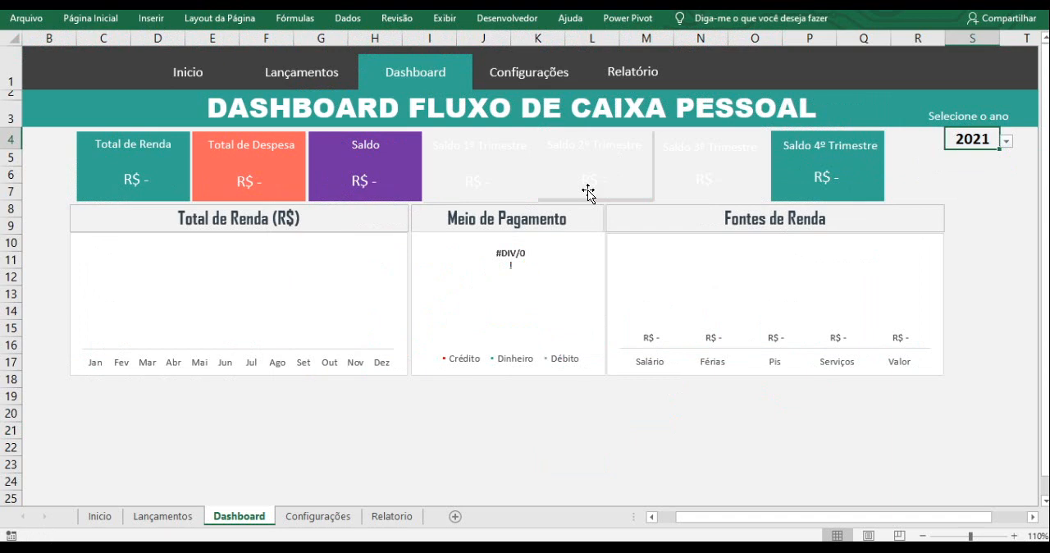
# - Examine the colour cells C19 to C22 beside the Trimestre table on the Relatorio sheet
pyautogui.click(393, 516)
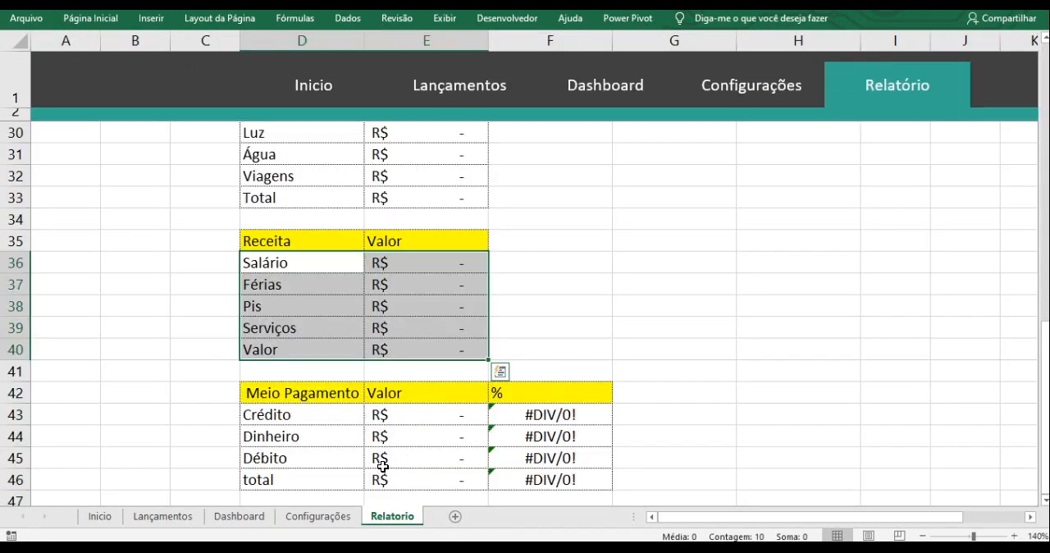
pyautogui.scroll(4, 281, 355)
pyautogui.scroll(1, 281, 353)
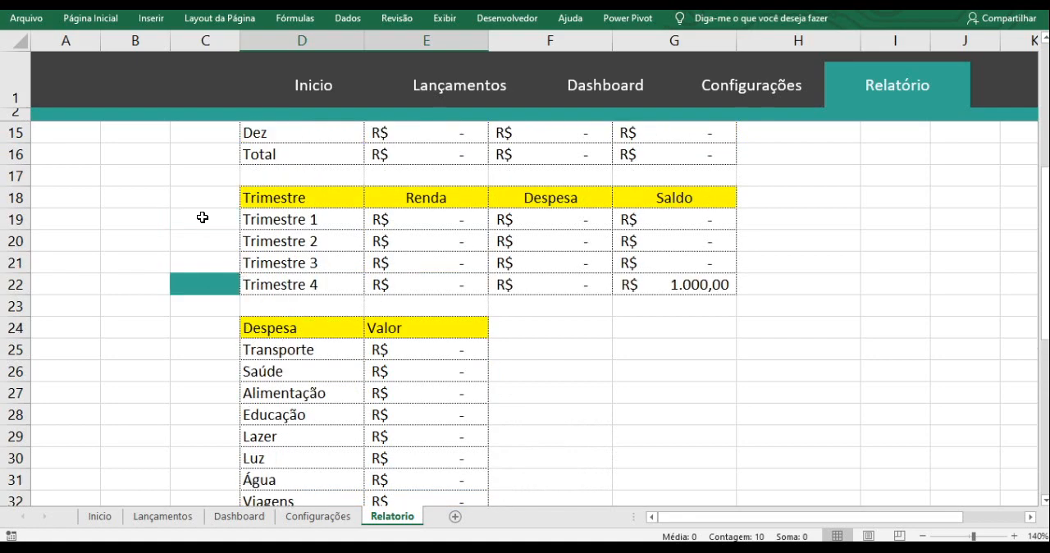
pyautogui.click(205, 220)
pyautogui.click(205, 239)
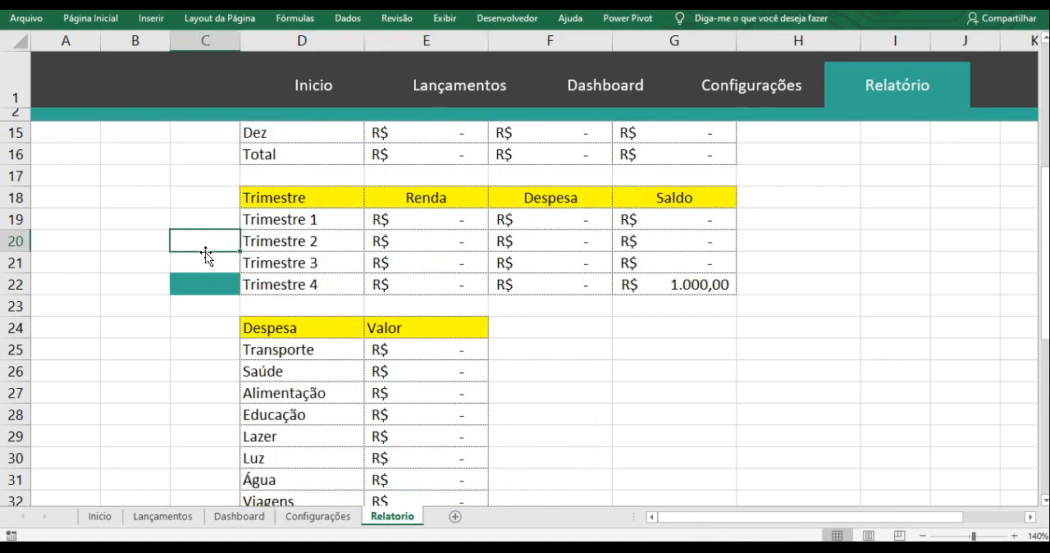
pyautogui.click(205, 263)
pyautogui.click(212, 282)
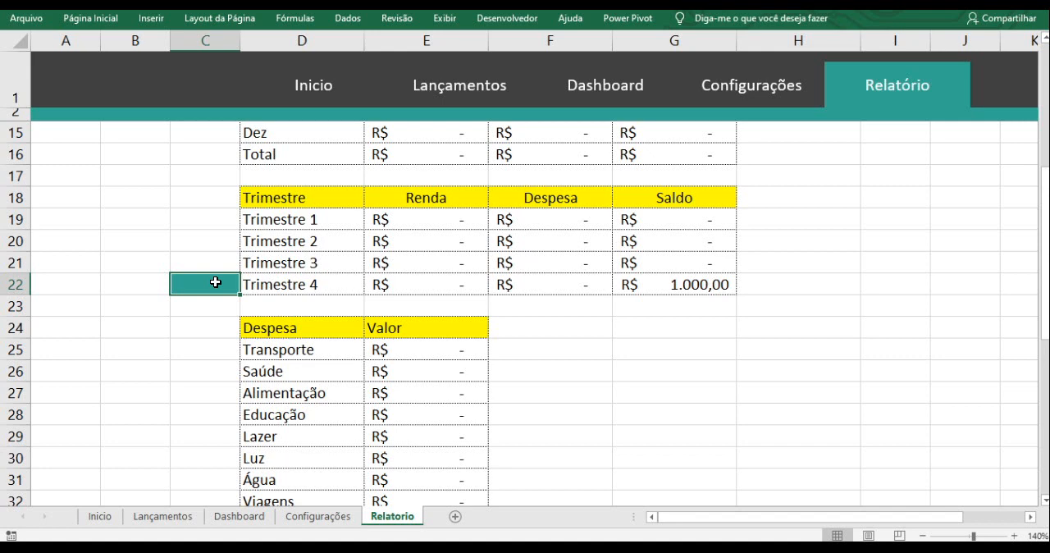
# - Start a new conditional formatting rule for cell C19 that uses a formula to determine which cells are formatted
pyautogui.click(234, 223)
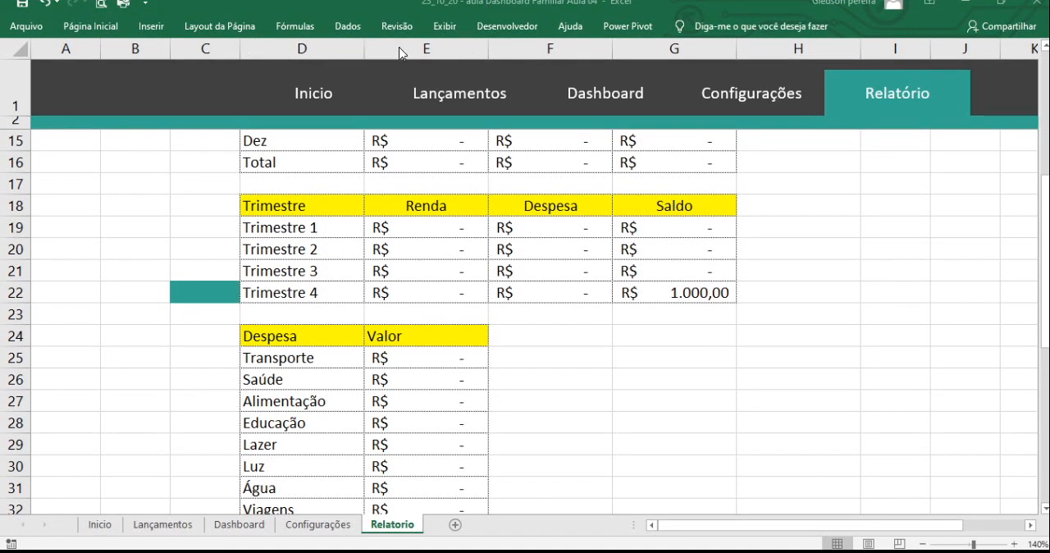
pyautogui.click(92, 27)
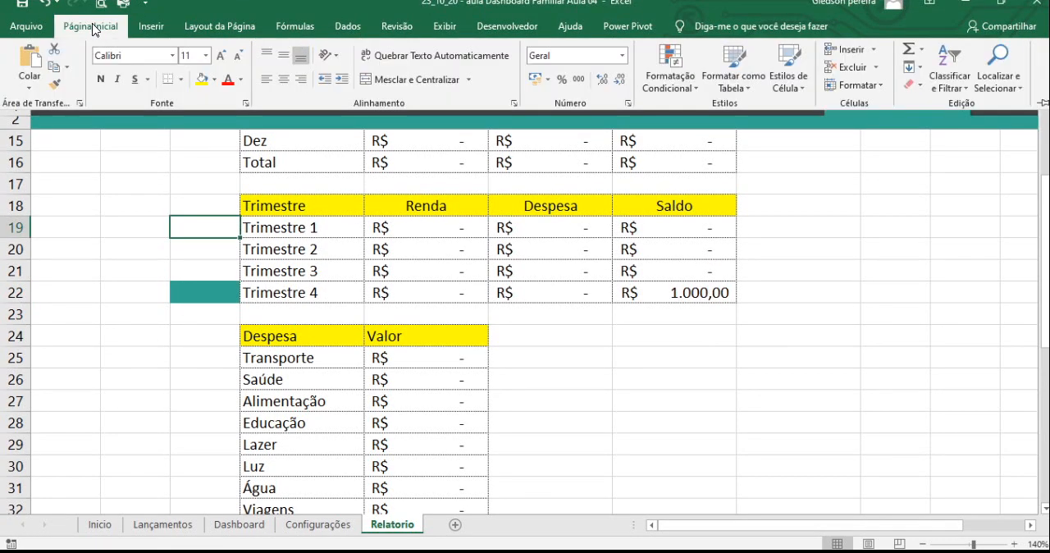
pyautogui.click(667, 75)
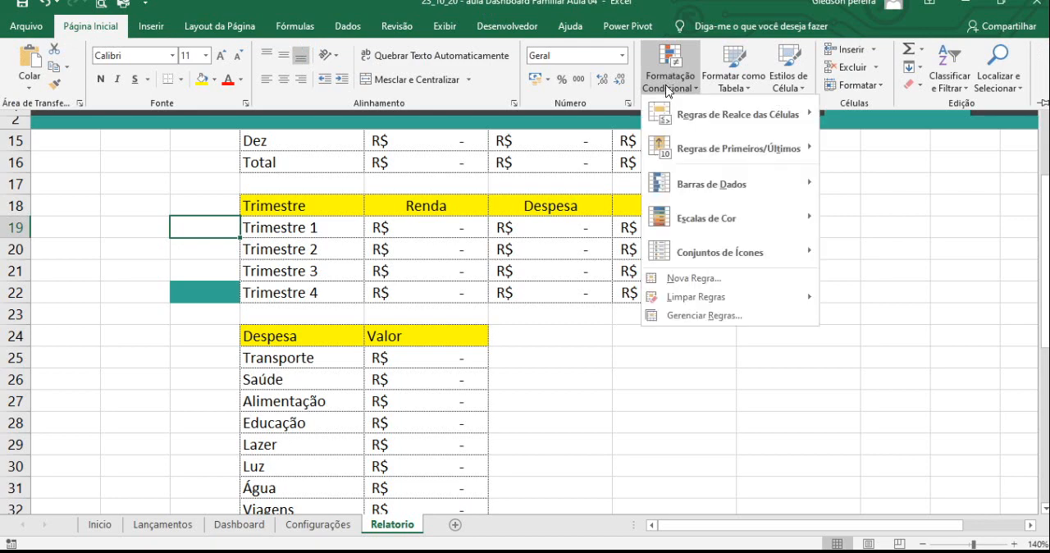
pyautogui.click(716, 281)
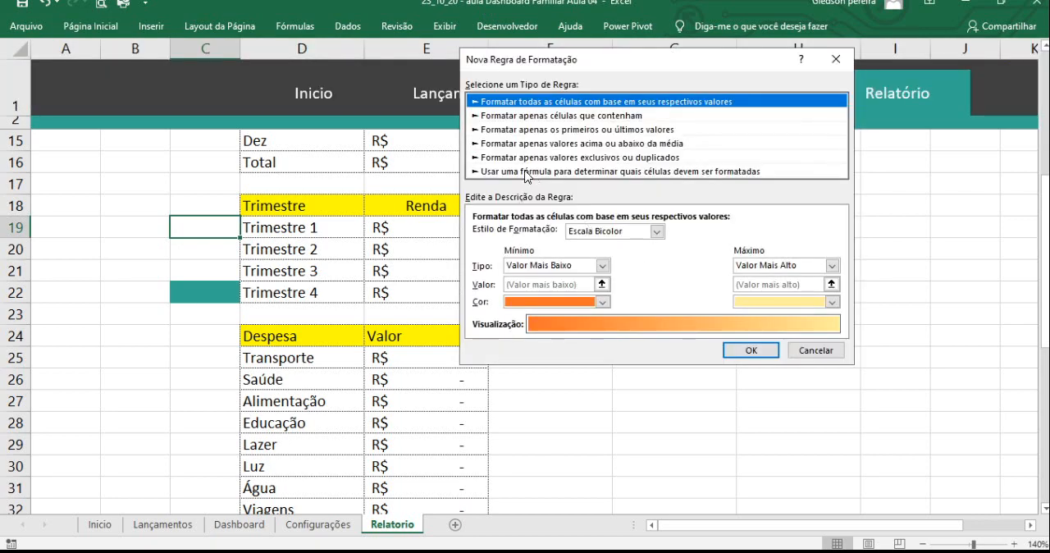
pyautogui.hotkey('ctrl', '1')
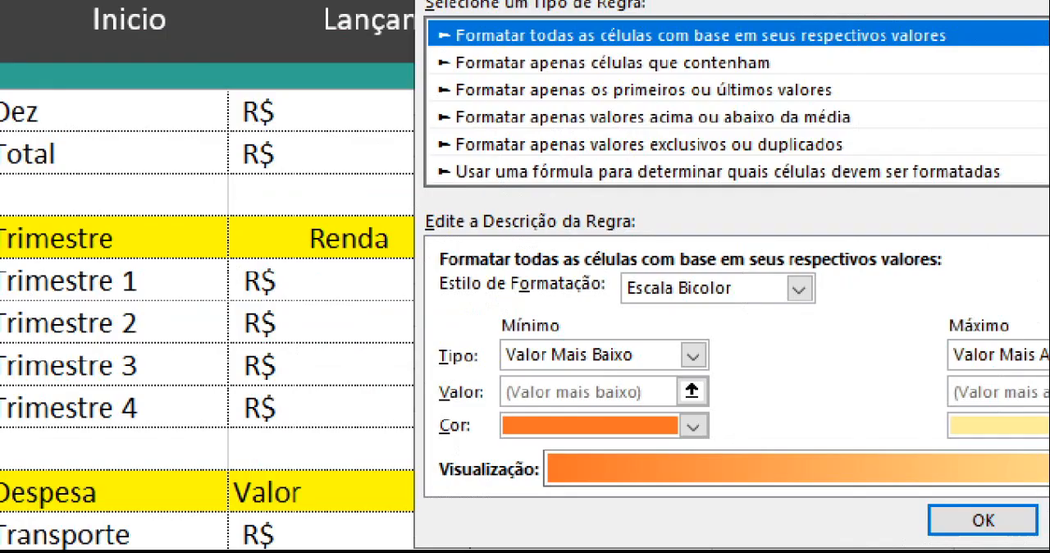
pyautogui.click(509, 173)
pyautogui.moveTo(435, 158)
pyautogui.mouseDown()
pyautogui.moveTo(759, 196)
pyautogui.moveTo(1021, 189)
pyautogui.mouseUp()
pyautogui.press('Escape')
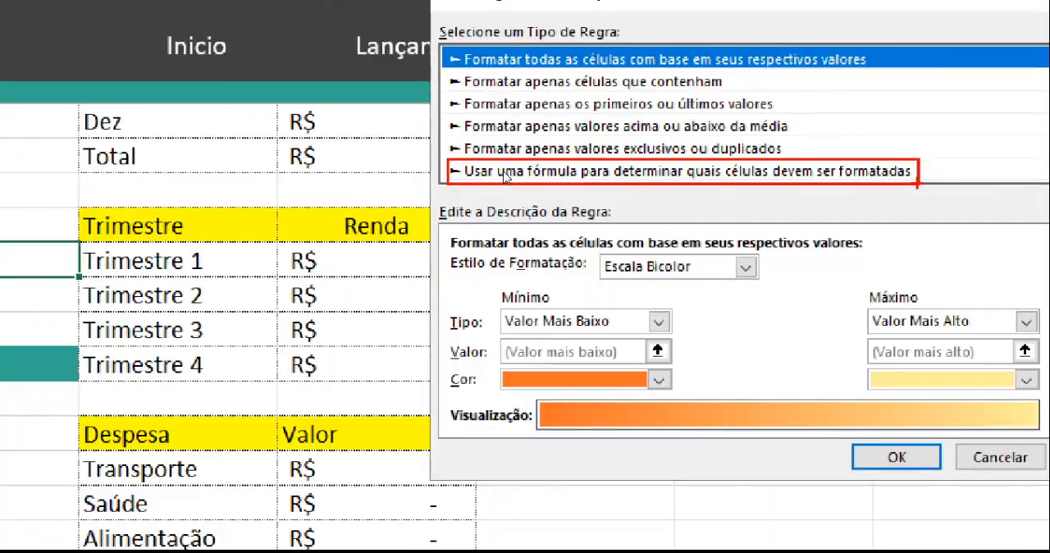
pyautogui.click(498, 171)
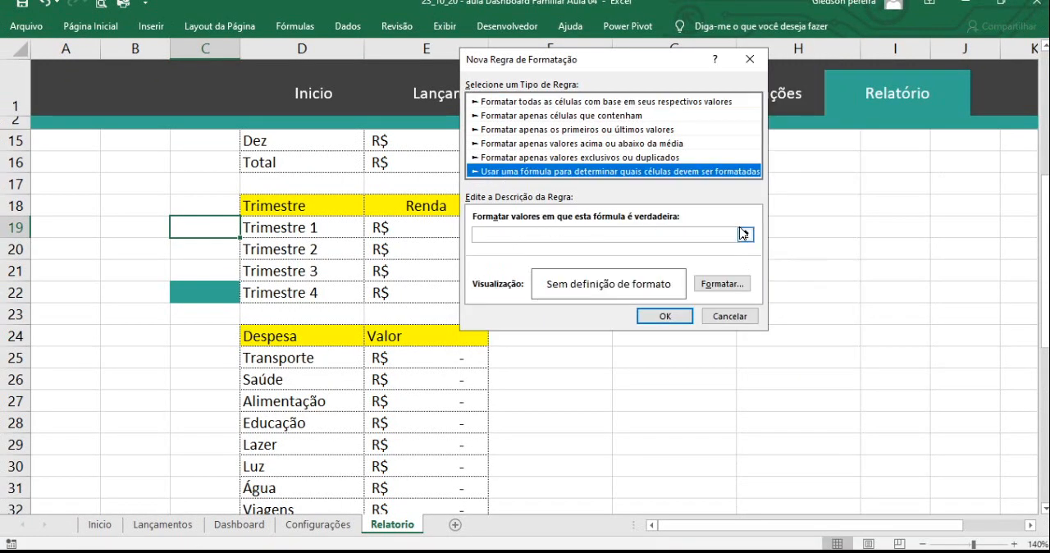
# - Enter =$G19=0 as the rule's formula, referencing the Trimestre 1 Saldo cell with only its column locked
pyautogui.moveTo(578, 66); pyautogui.dragTo(831, 155)
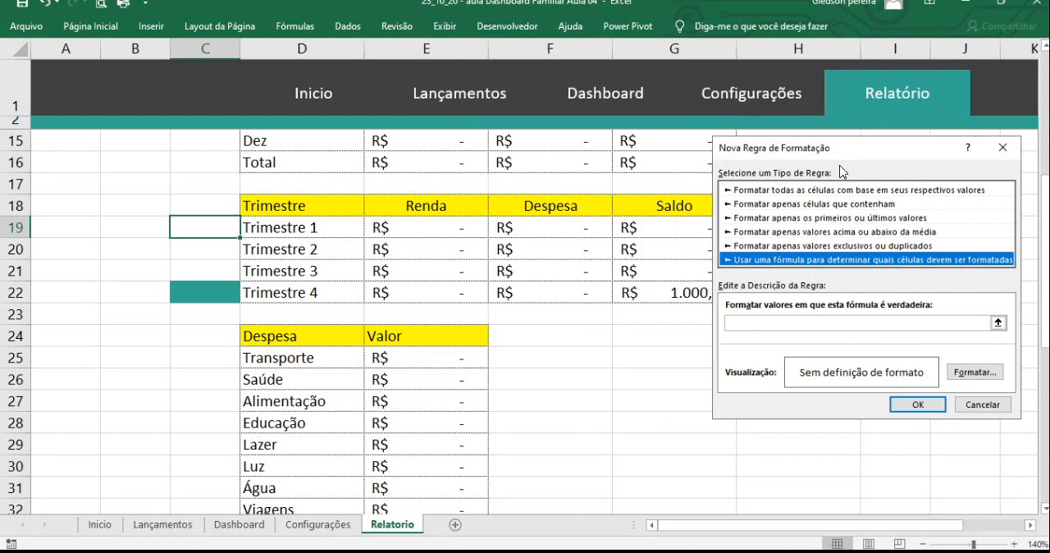
pyautogui.click(998, 322)
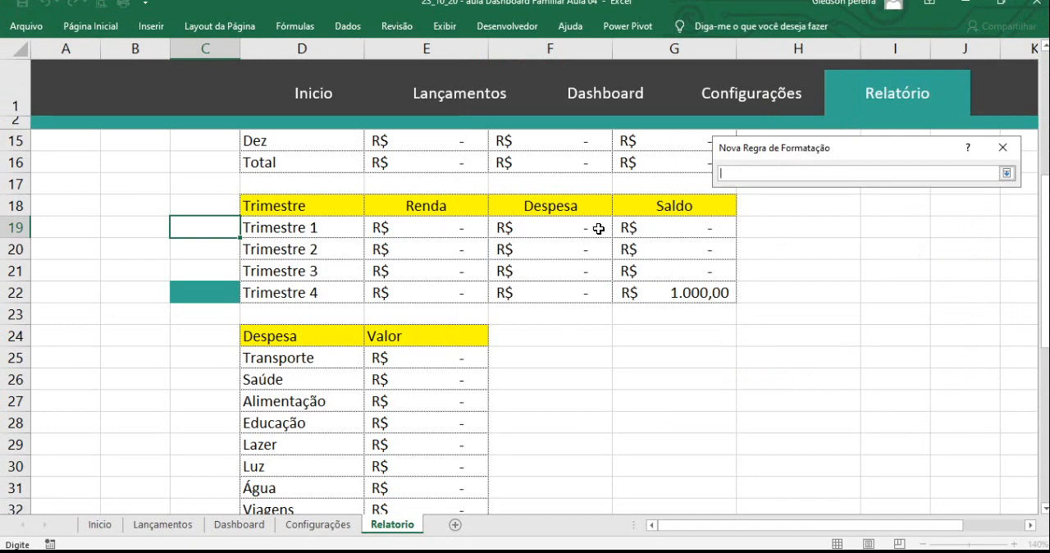
pyautogui.click(672, 226)
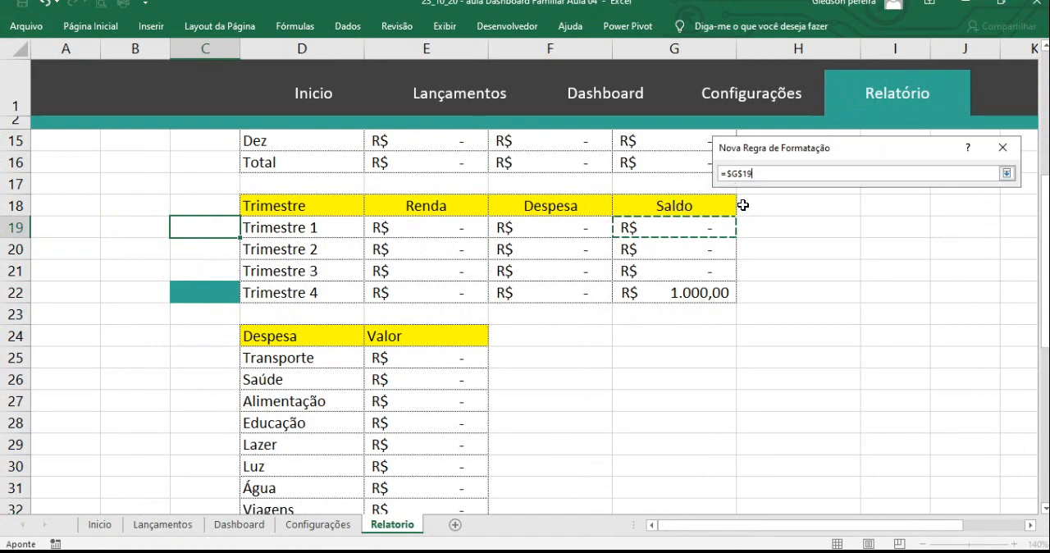
pyautogui.click(741, 175)
pyautogui.press('BackSpace')
pyautogui.write('=')
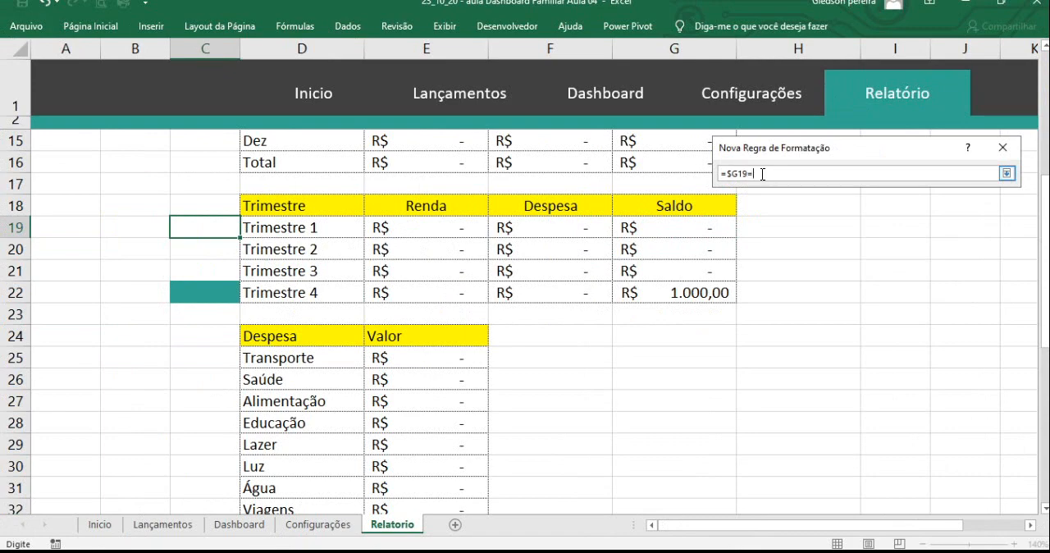
pyautogui.write('0')
pyautogui.click(1006, 174)
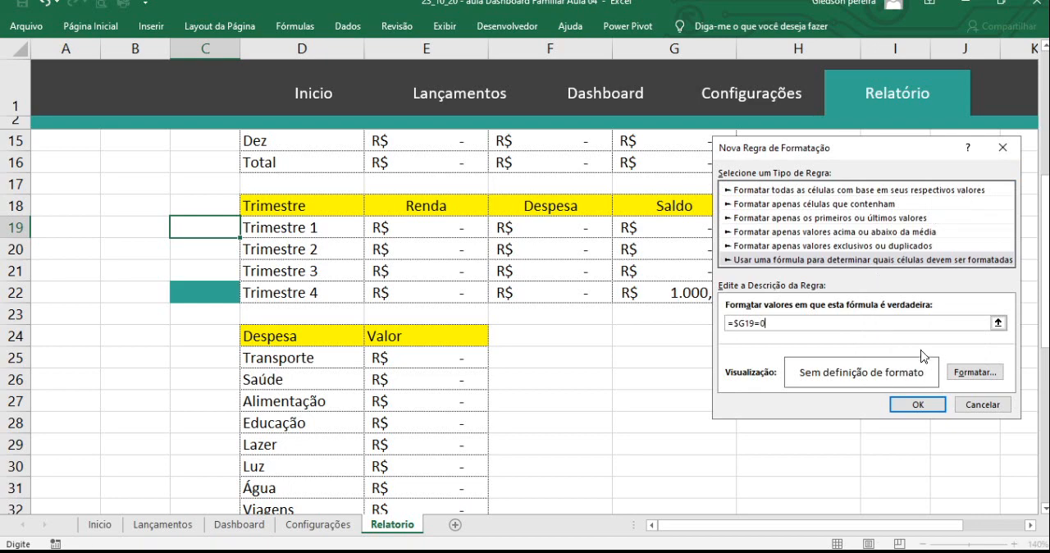
# - Give the rule a light grey background fill and a white font colour, and apply it to C19
pyautogui.click(973, 374)
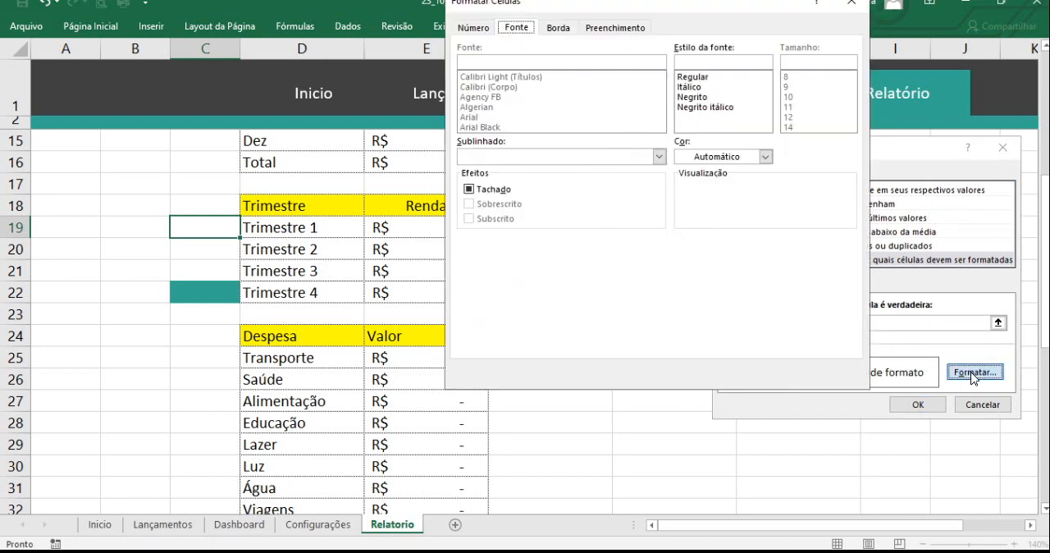
pyautogui.click(614, 32)
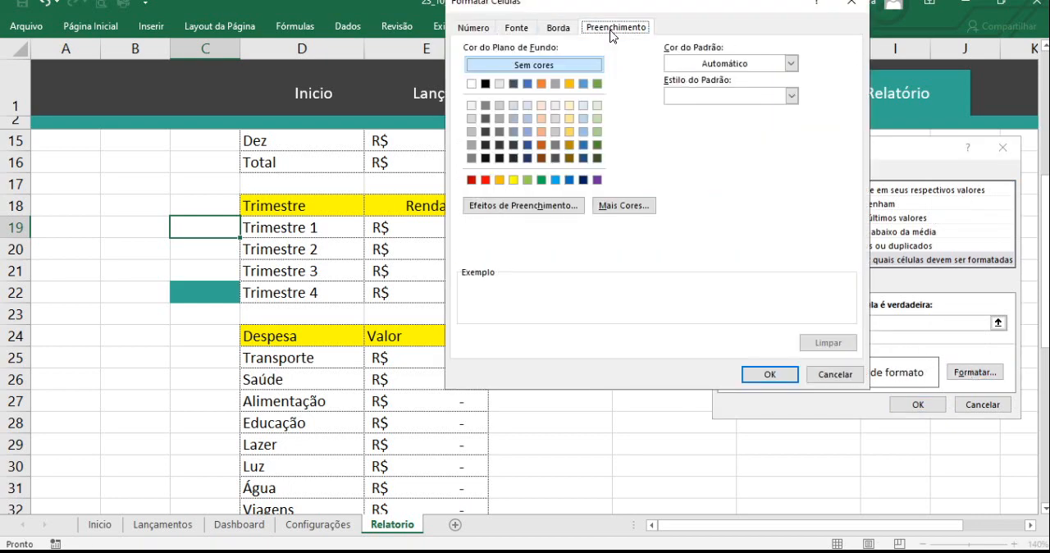
pyautogui.click(471, 132)
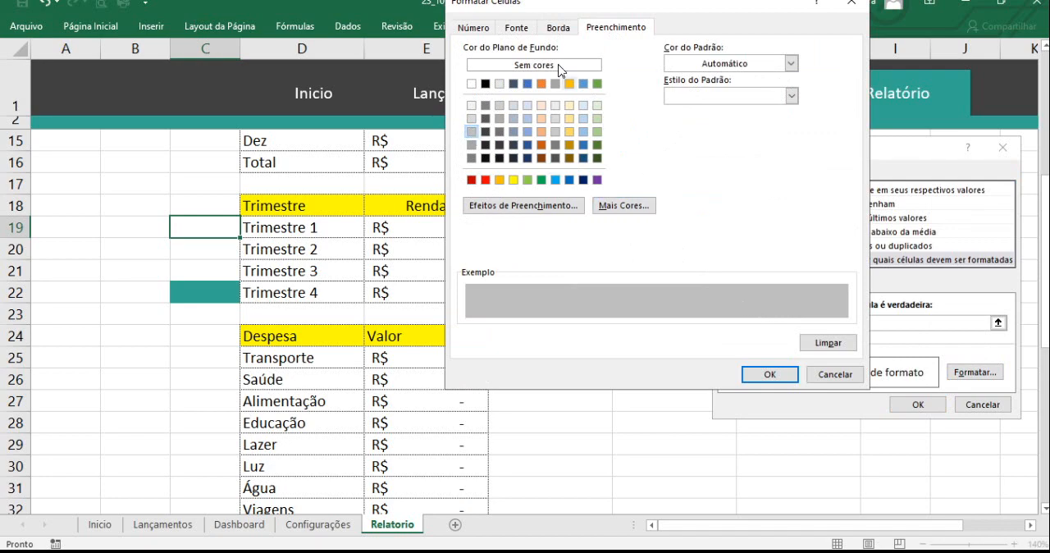
pyautogui.click(516, 28)
pyautogui.click(765, 157)
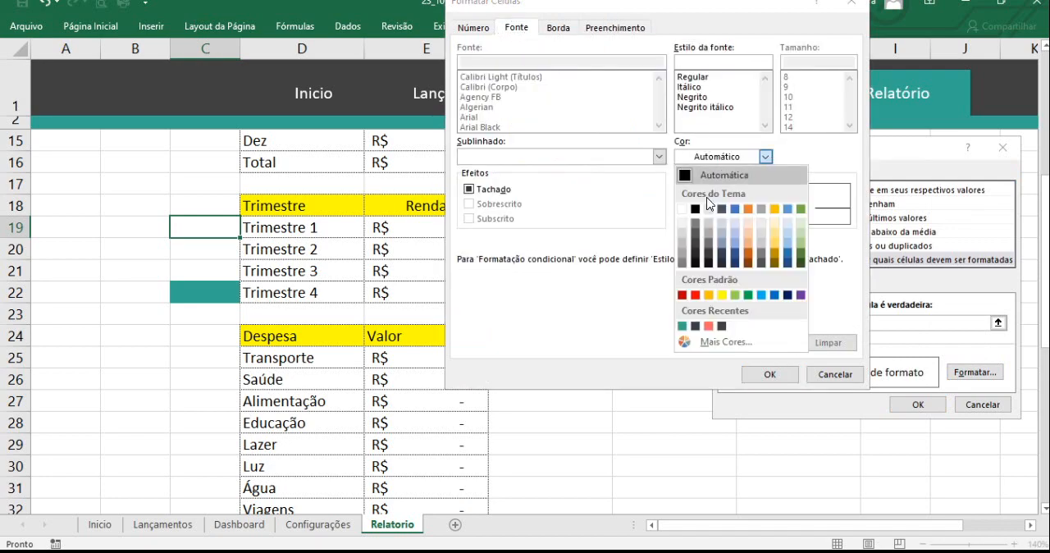
pyautogui.click(690, 205)
pyautogui.click(780, 371)
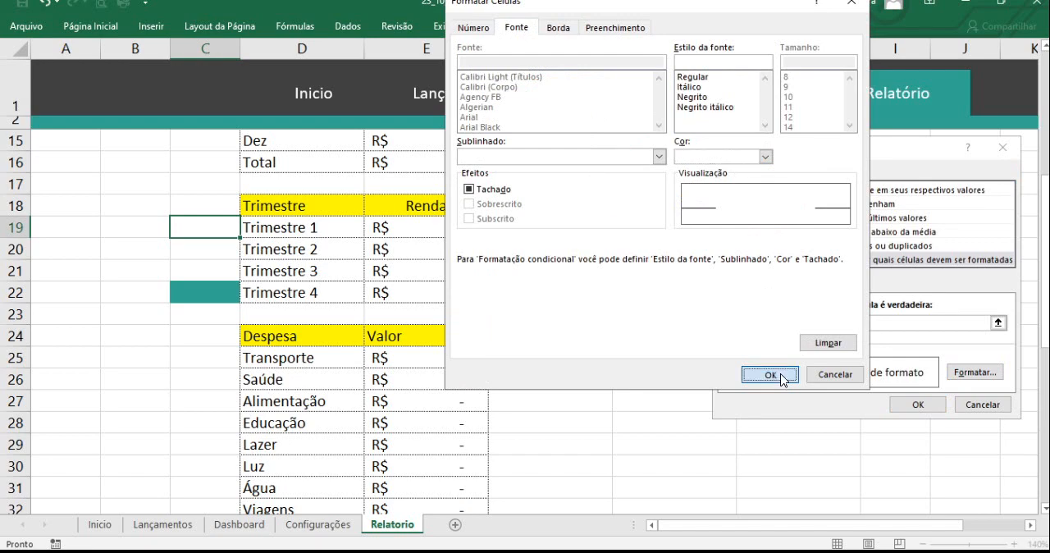
pyautogui.click(935, 407)
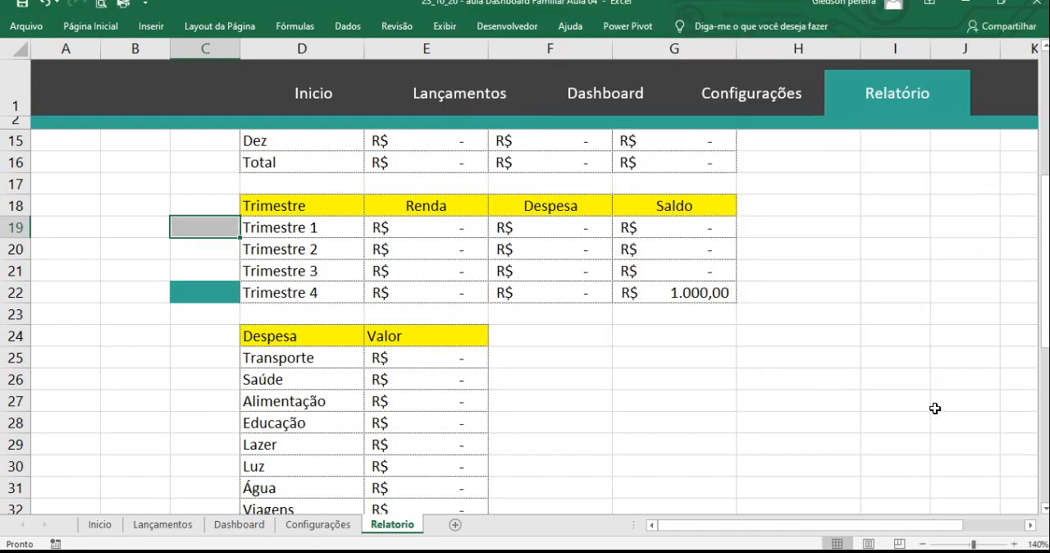
# - Copy the conditional formatting of C19 down through C22 beside the Trimestre rows
pyautogui.click(242, 264)
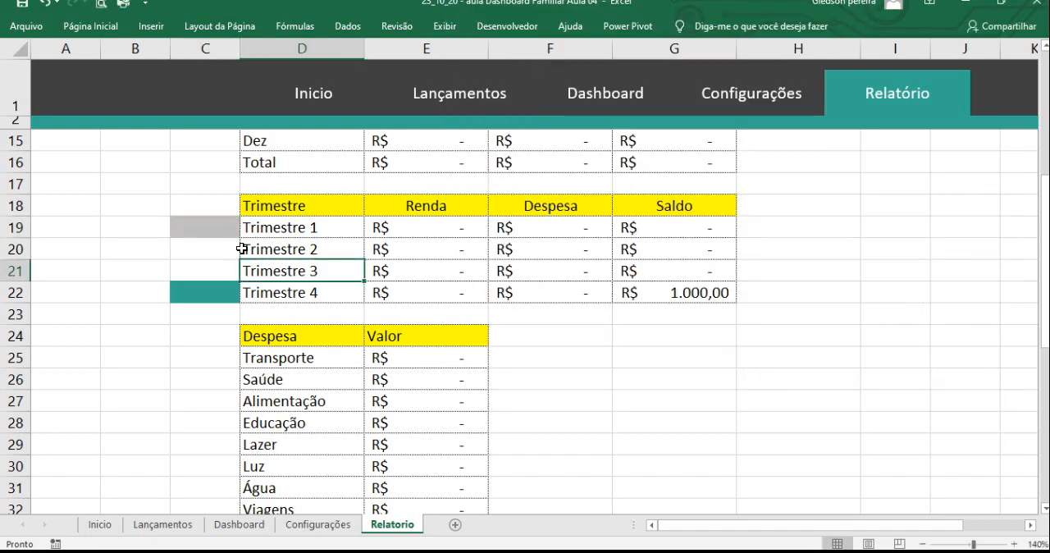
pyautogui.click(233, 233)
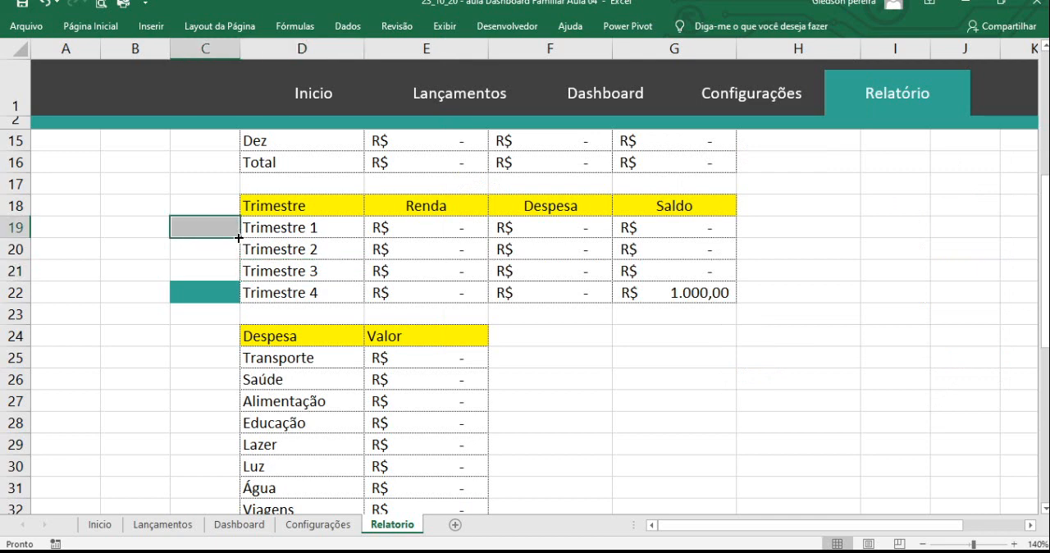
pyautogui.moveTo(240, 238); pyautogui.dragTo(240, 291)
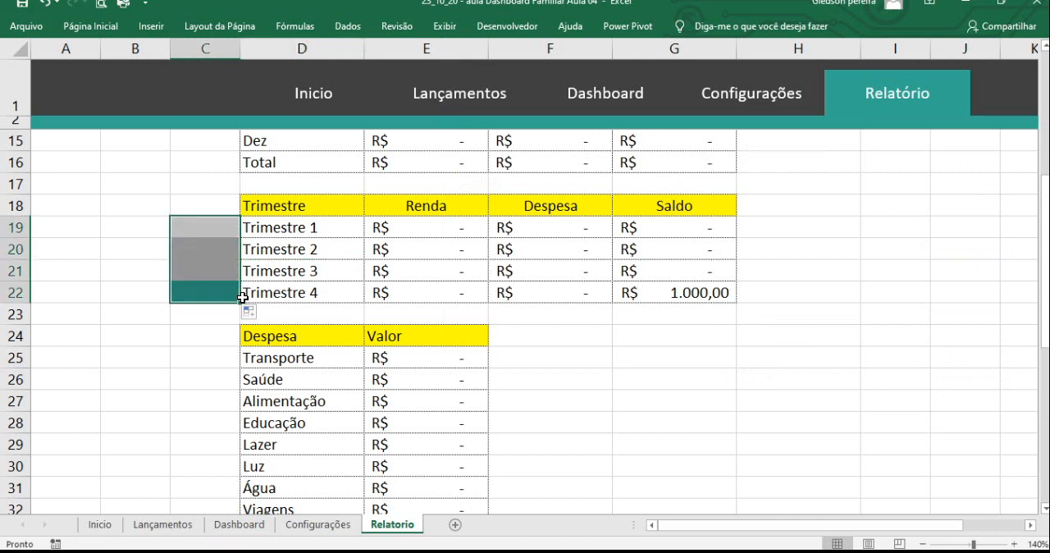
pyautogui.click(176, 335)
pyautogui.click(192, 297)
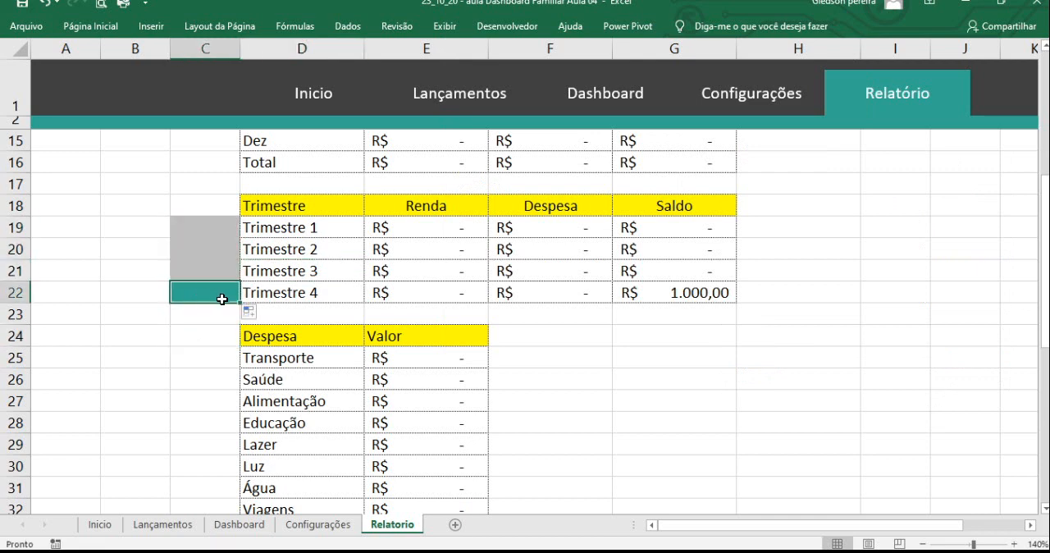
pyautogui.click(668, 292)
pyautogui.click(684, 330)
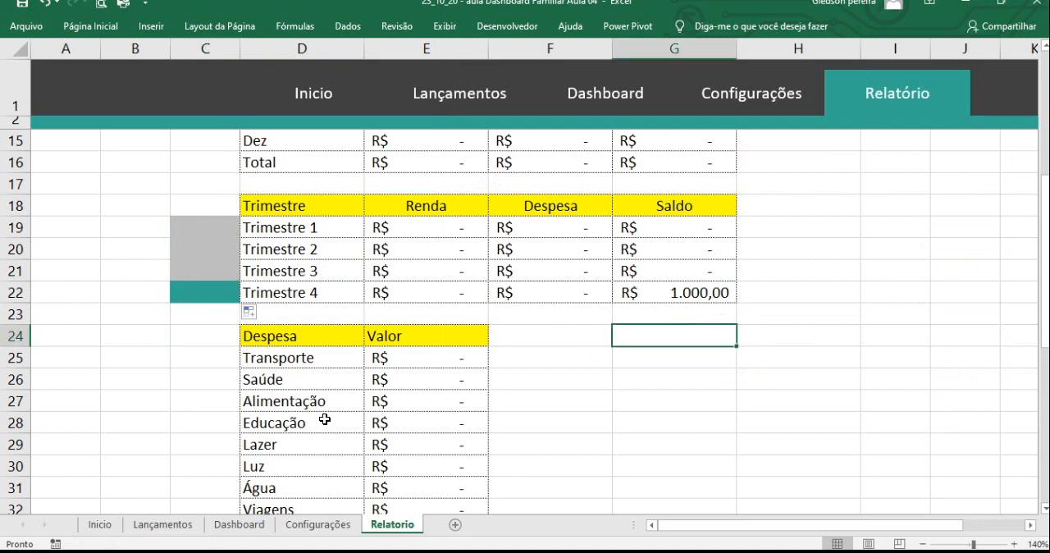
# - Test the quarter cards on the Dashboard sheet by selecting 2020 and finally 2019 in the year cell S4
pyautogui.click(239, 524)
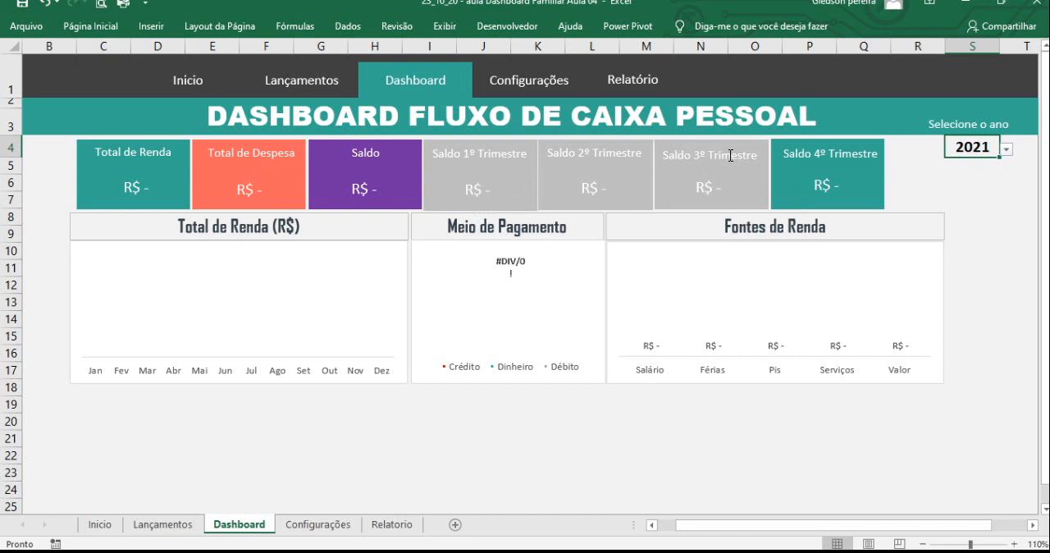
pyautogui.click(1007, 151)
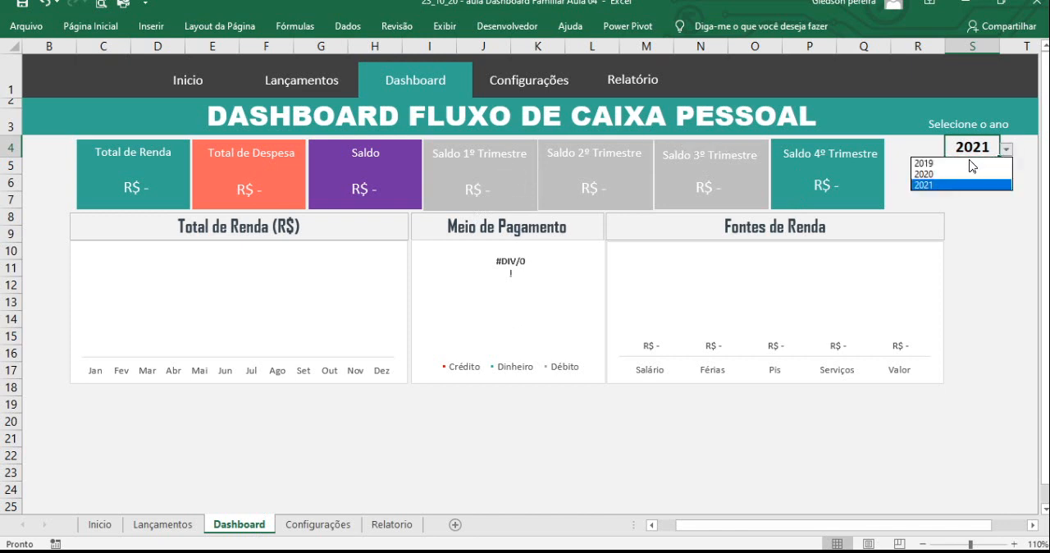
pyautogui.click(971, 174)
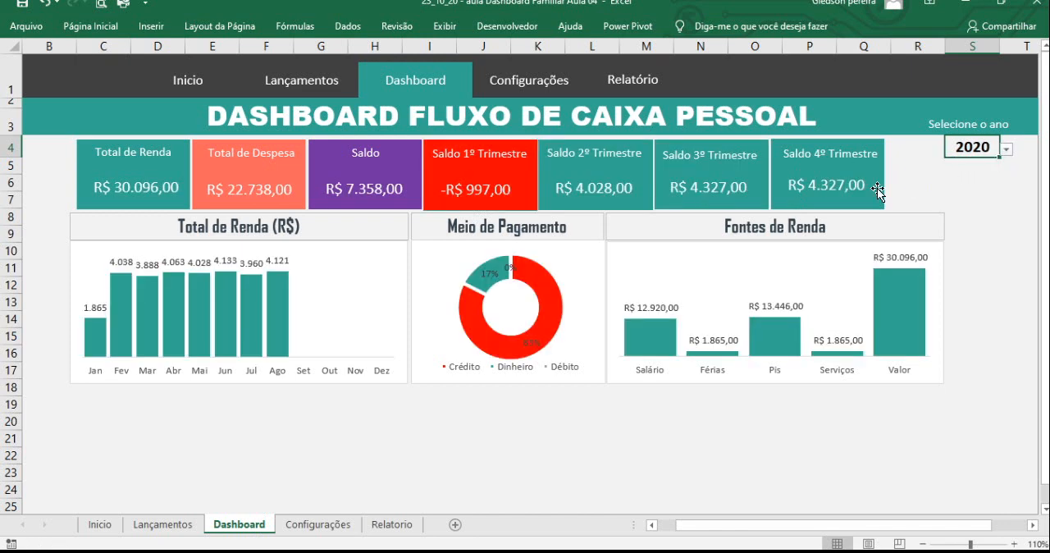
pyautogui.click(1005, 149)
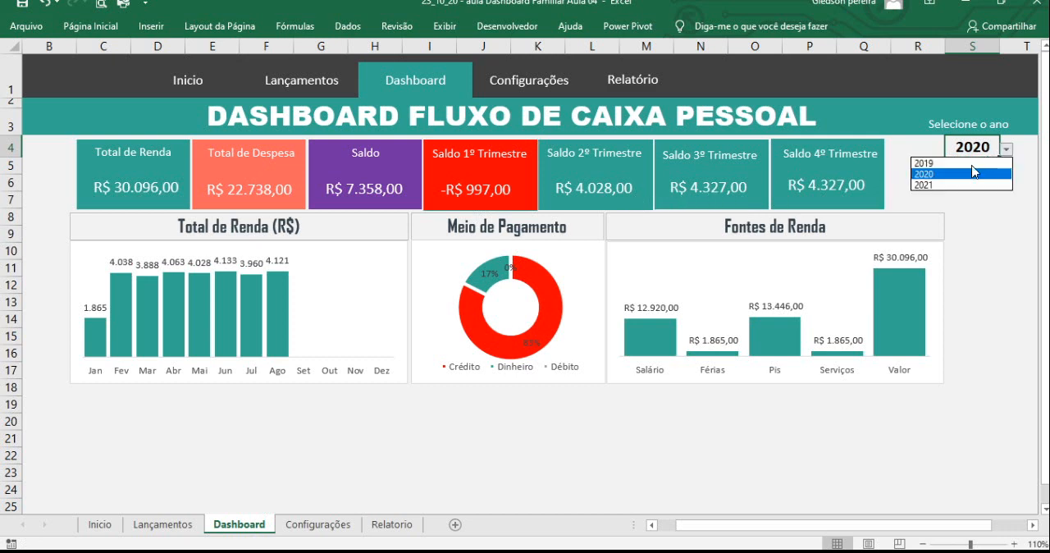
pyautogui.click(955, 164)
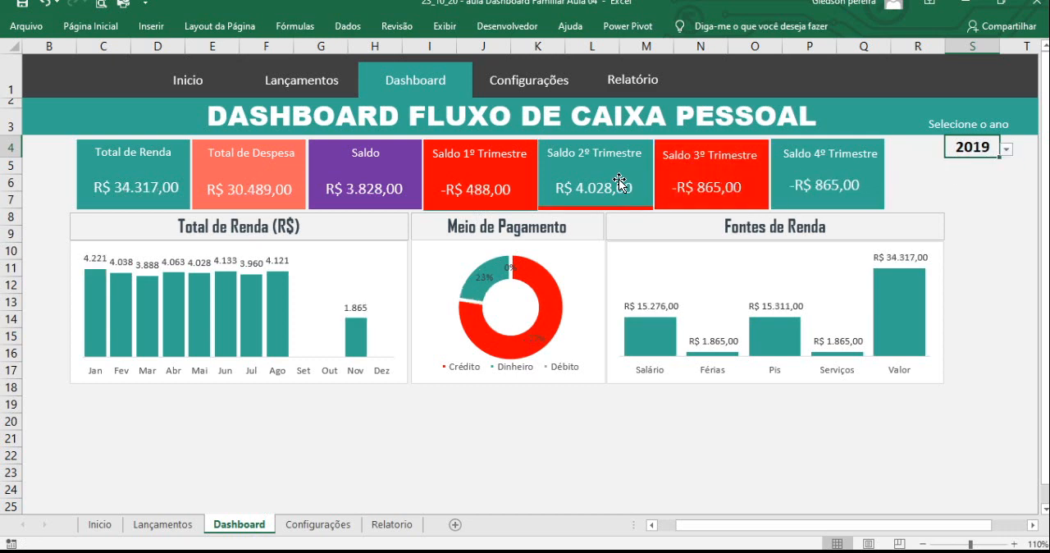
# - Crop the red strip off the lower edge of the Saldo 2º Trimestre card's linked picture
pyautogui.click(559, 211)
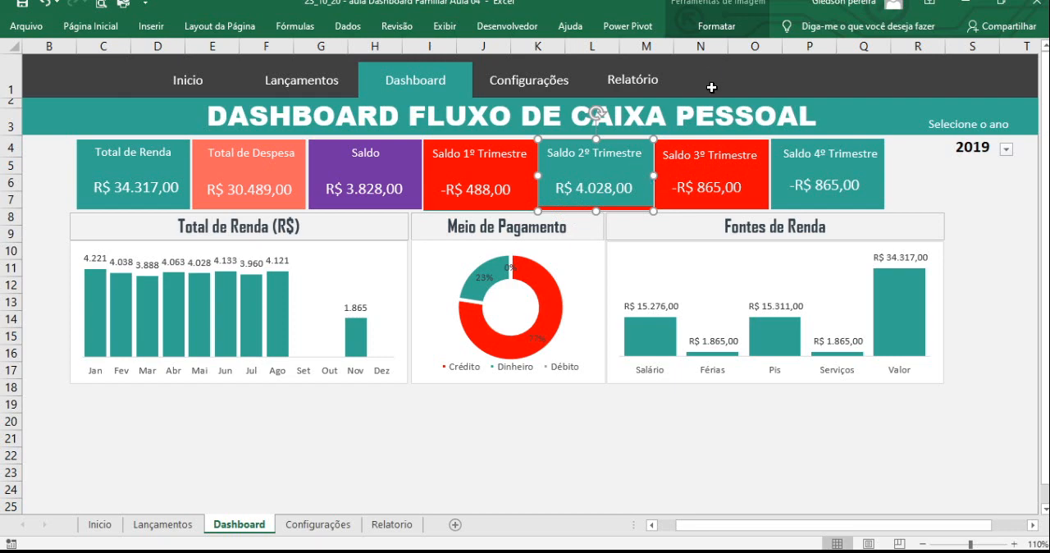
pyautogui.click(716, 26)
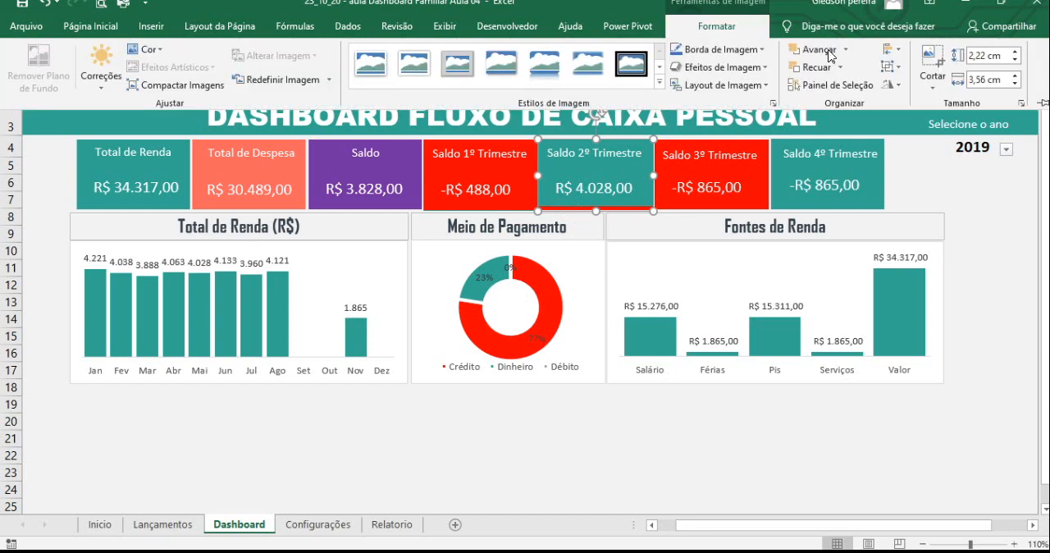
pyautogui.click(932, 66)
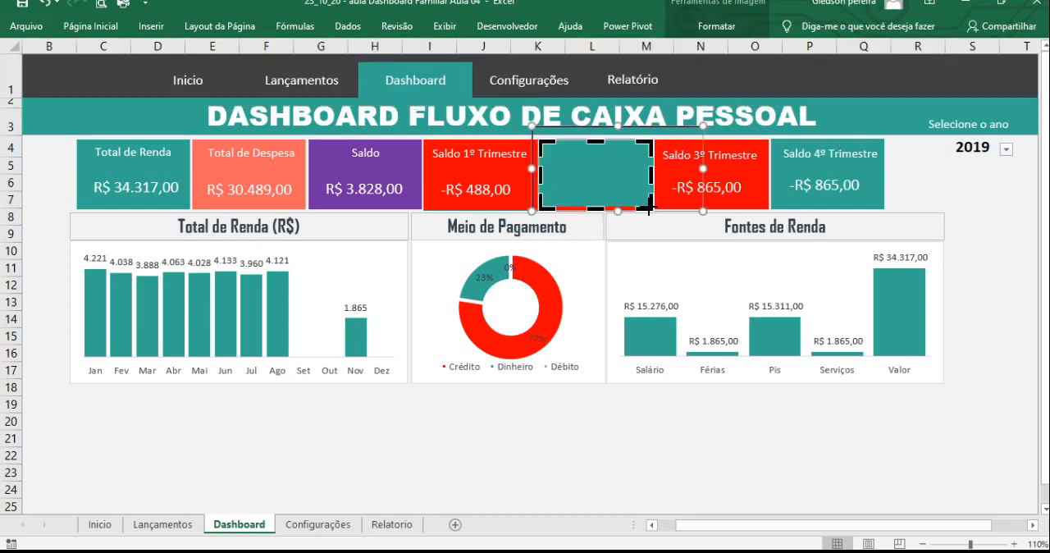
pyautogui.moveTo(648, 206); pyautogui.dragTo(653, 200)
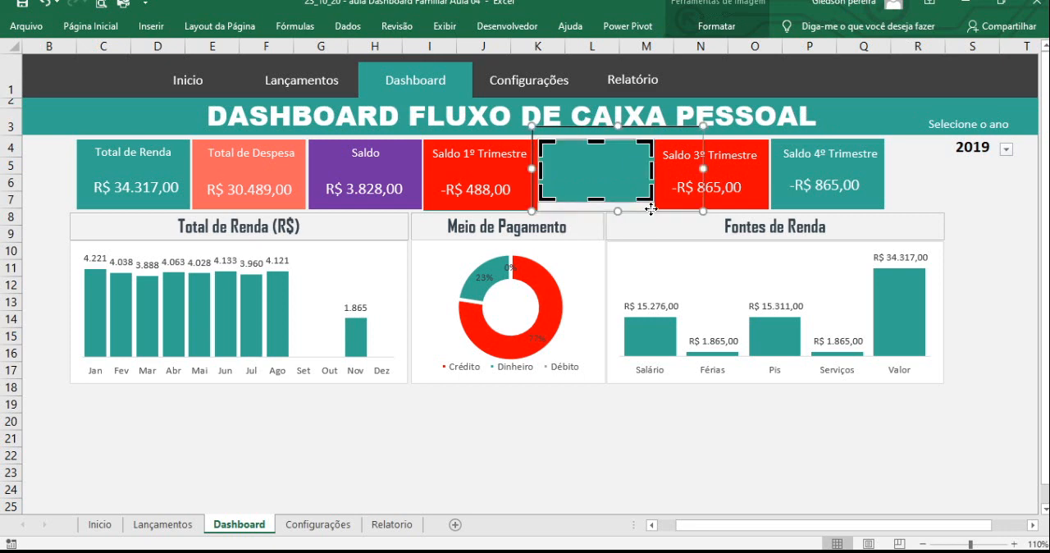
pyautogui.click(978, 217)
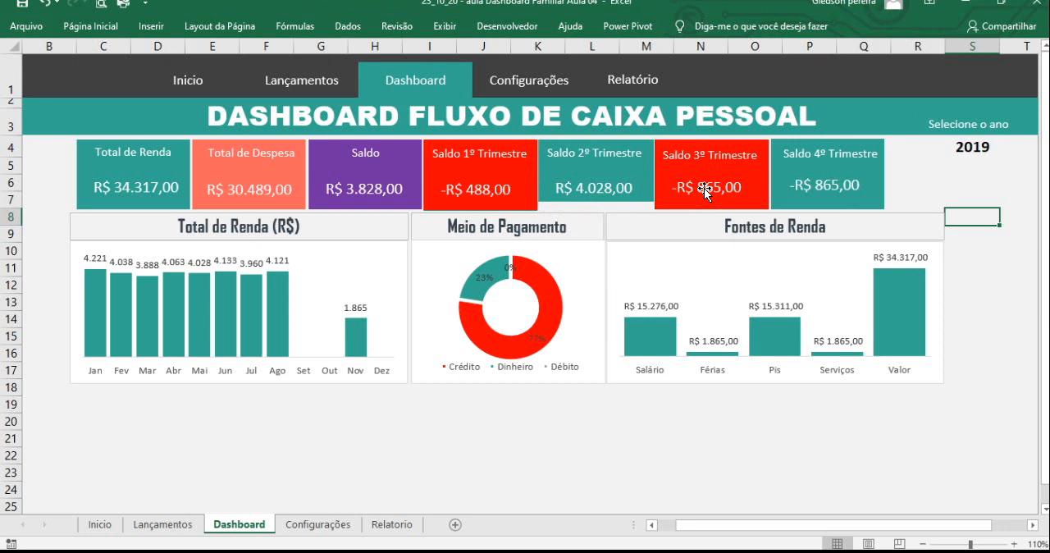
# - Stretch the cropped Saldo 2º Trimestre background picture downward to match the height of the neighbouring cards
pyautogui.click(638, 177)
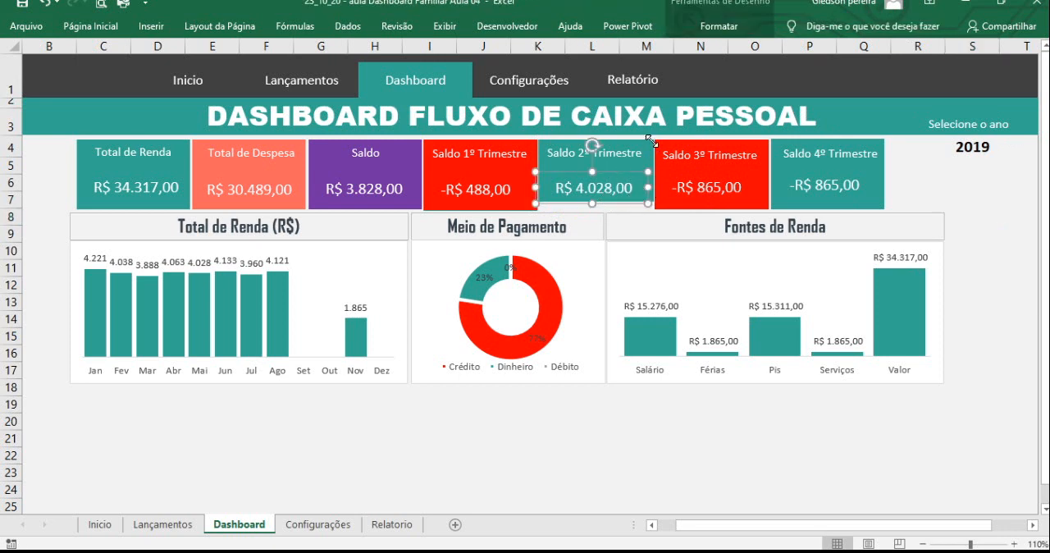
pyautogui.click(652, 141)
pyautogui.click(632, 141)
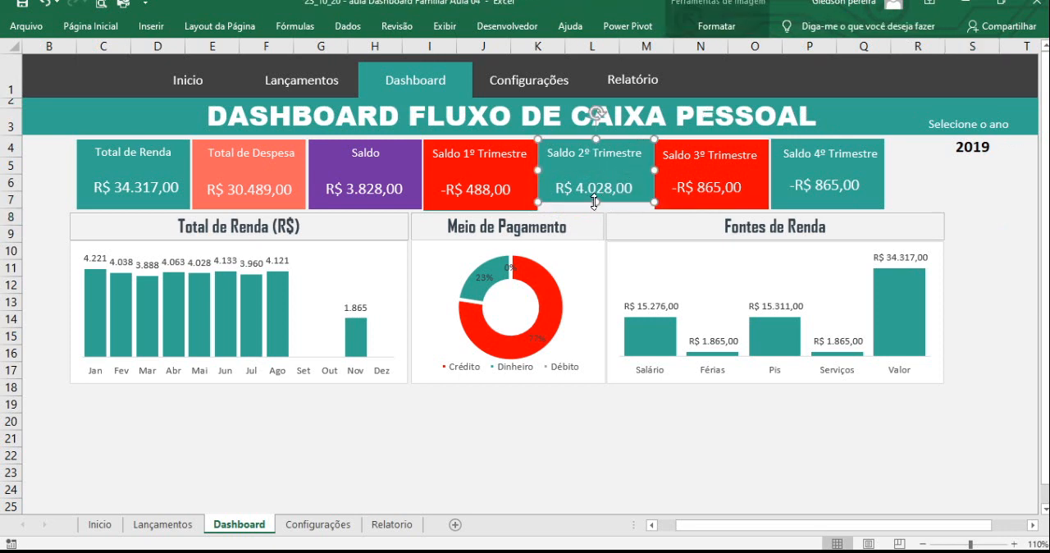
pyautogui.moveTo(594, 202); pyautogui.dragTo(595, 209)
pyautogui.click(971, 182)
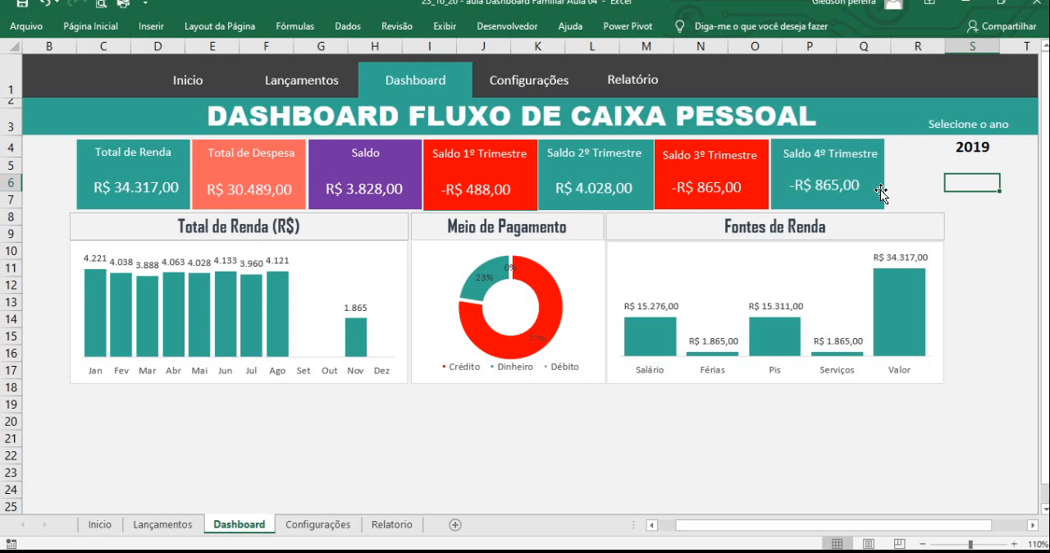
# - Append (R$) to the Fontes de Renda chart heading on the Dashboard sheet
pyautogui.click(538, 438)
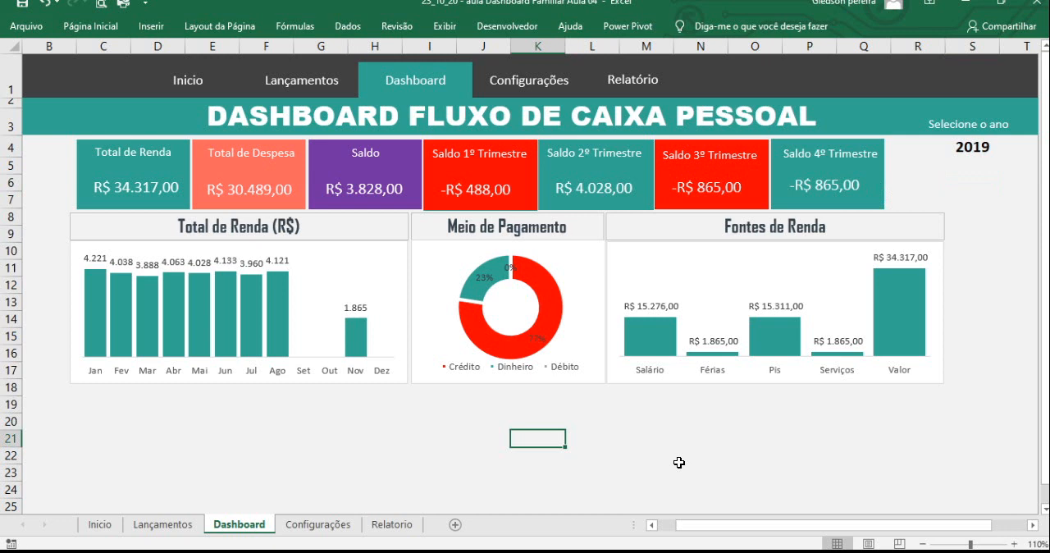
pyautogui.click(828, 228)
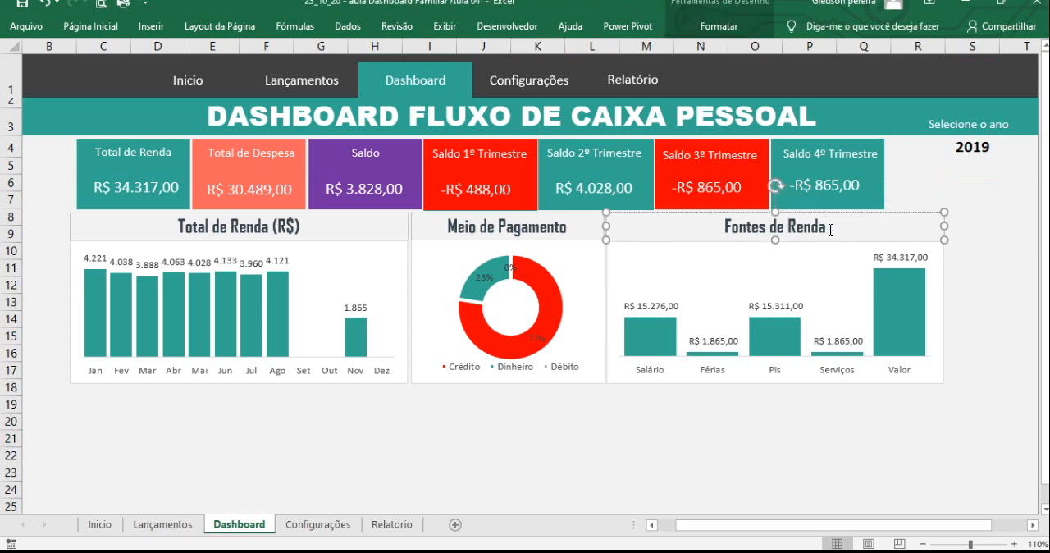
pyautogui.write('(R$)')
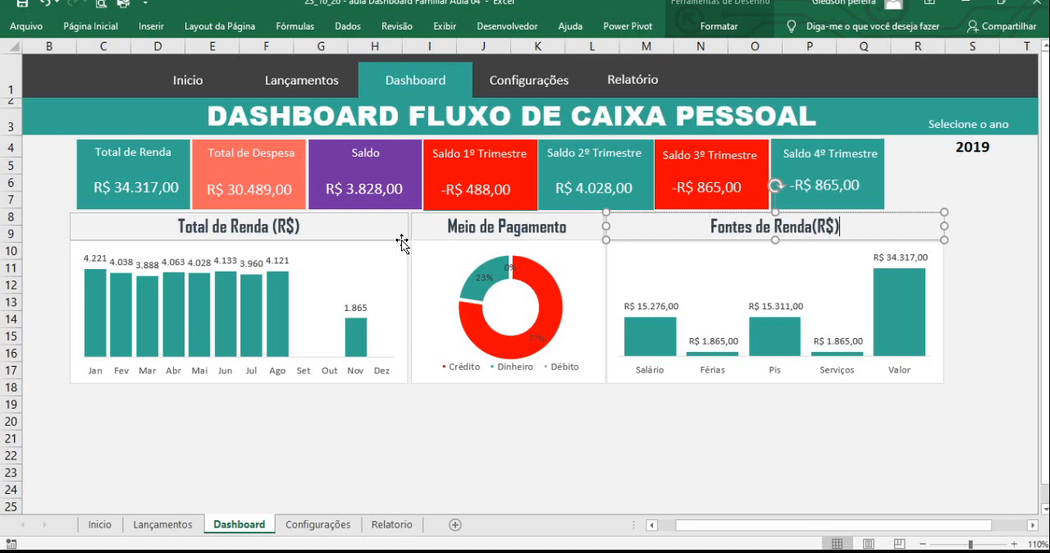
# - Duplicate the three chart headings as a group and align the copies directly beneath the existing row of charts
pyautogui.click(392, 219)
pyautogui.press('Escape')
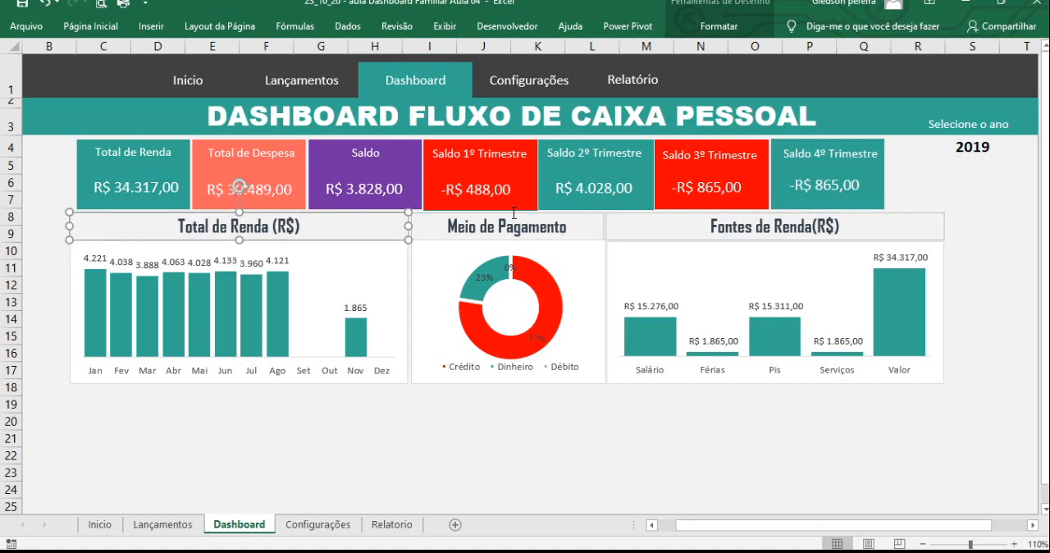
pyautogui.keyDown('ctrl'); pyautogui.click(563, 214); pyautogui.keyUp('ctrl')
pyautogui.keyDown('ctrl'); pyautogui.click(621, 215); pyautogui.keyUp('ctrl')
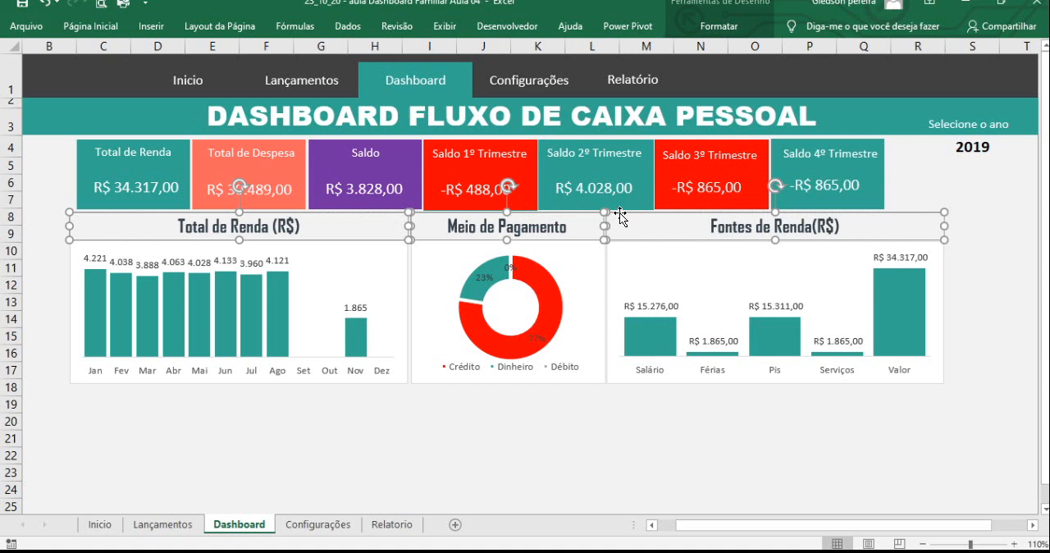
pyautogui.click(337, 392)
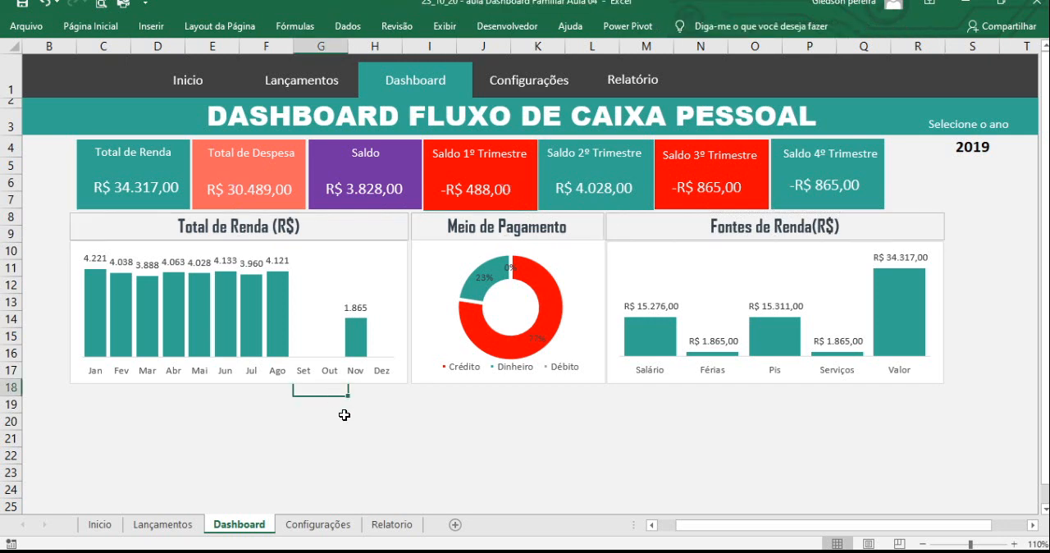
pyautogui.hotkey('ctrl', 'v')
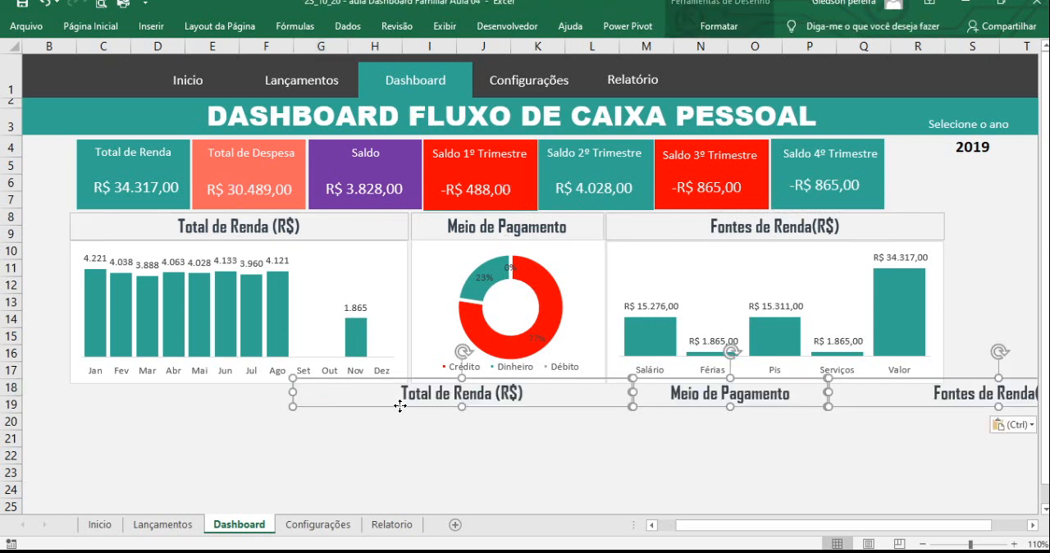
pyautogui.moveTo(403, 406)
pyautogui.mouseDown()
pyautogui.moveTo(252, 425)
pyautogui.moveTo(210, 406)
pyautogui.moveTo(177, 410)
pyautogui.mouseUp()
pyautogui.click(239, 456)
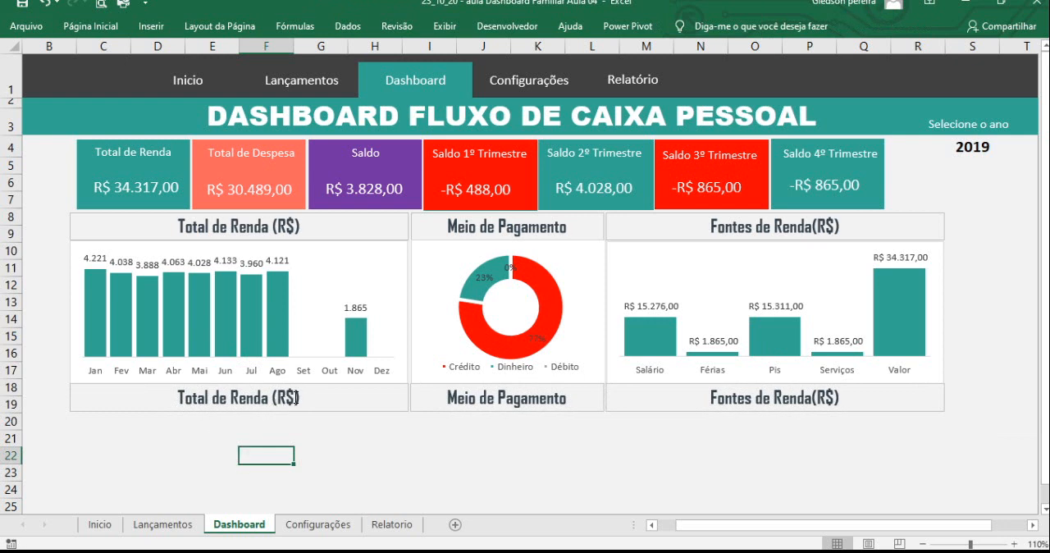
# - Change the copied Total de Renda (R$) heading below the charts to Total de Despesas (R$)
pyautogui.moveTo(292, 398); pyautogui.dragTo(185, 398)
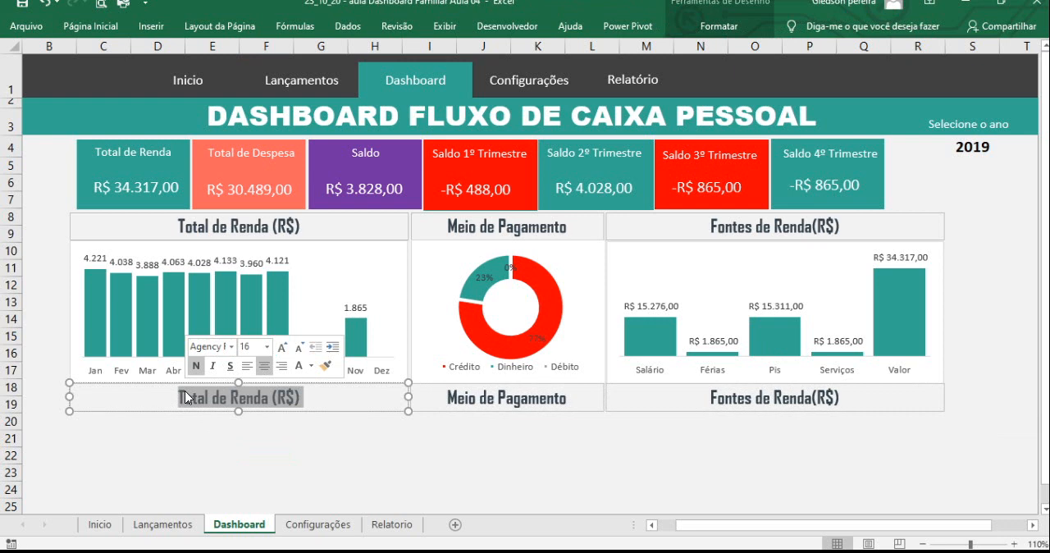
pyautogui.click(223, 456)
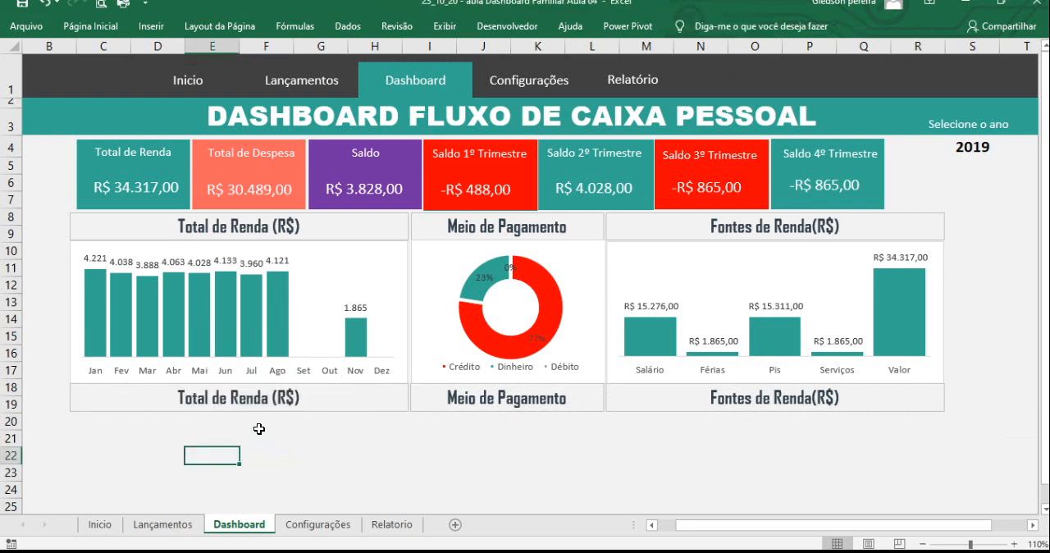
pyautogui.click(253, 395)
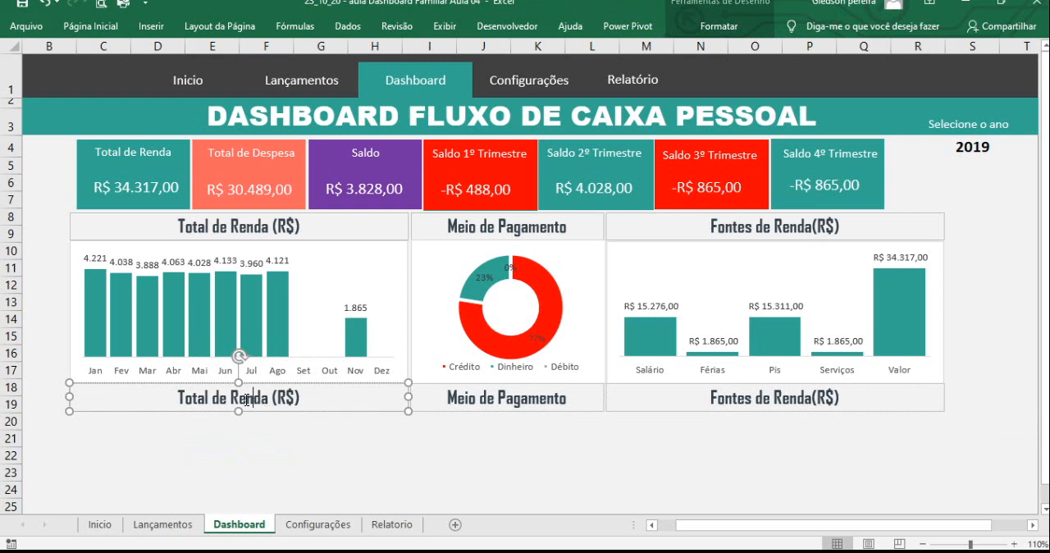
pyautogui.doubleClick(247, 400)
pyautogui.write('Depesas')
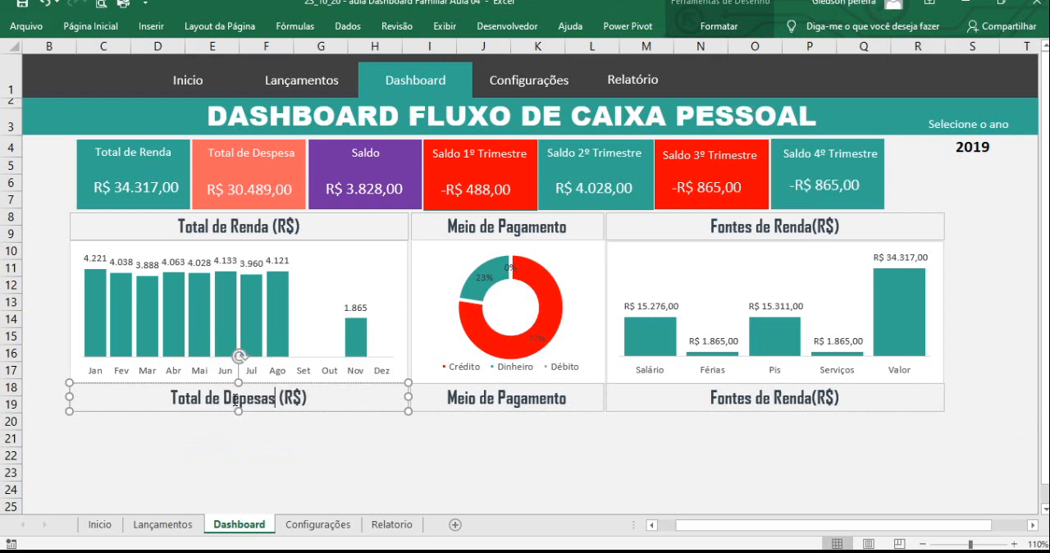
pyautogui.click(236, 400)
pyautogui.write('s')
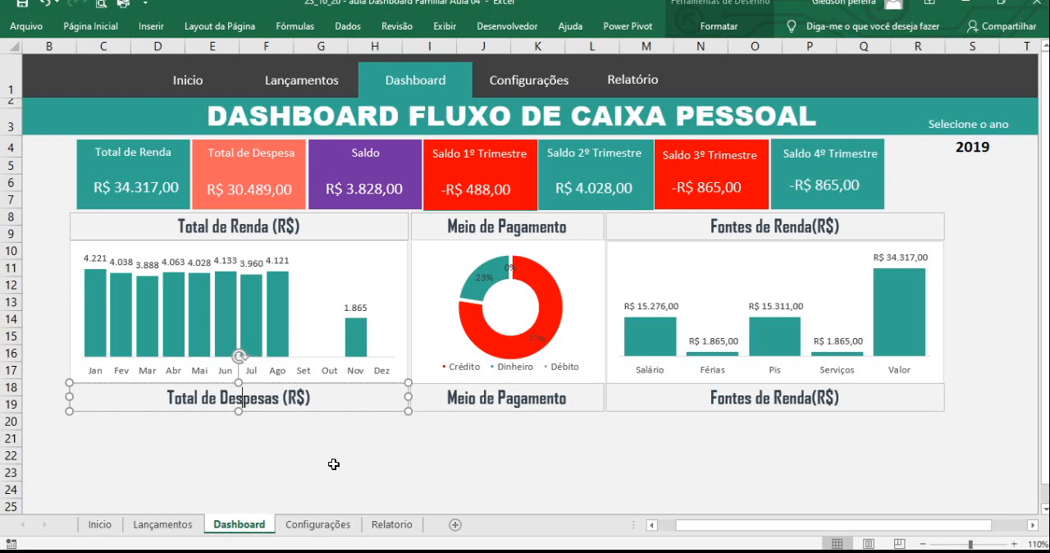
pyautogui.click(539, 438)
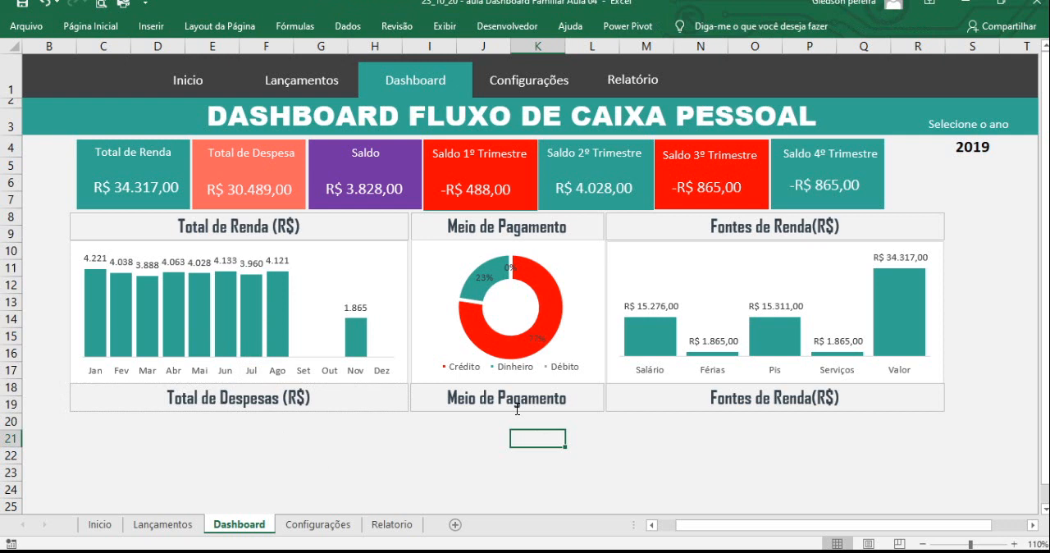
# - Replace the copied Meio de Pagamento heading below the doughnut chart with Receitas x Despesas
pyautogui.click(508, 405)
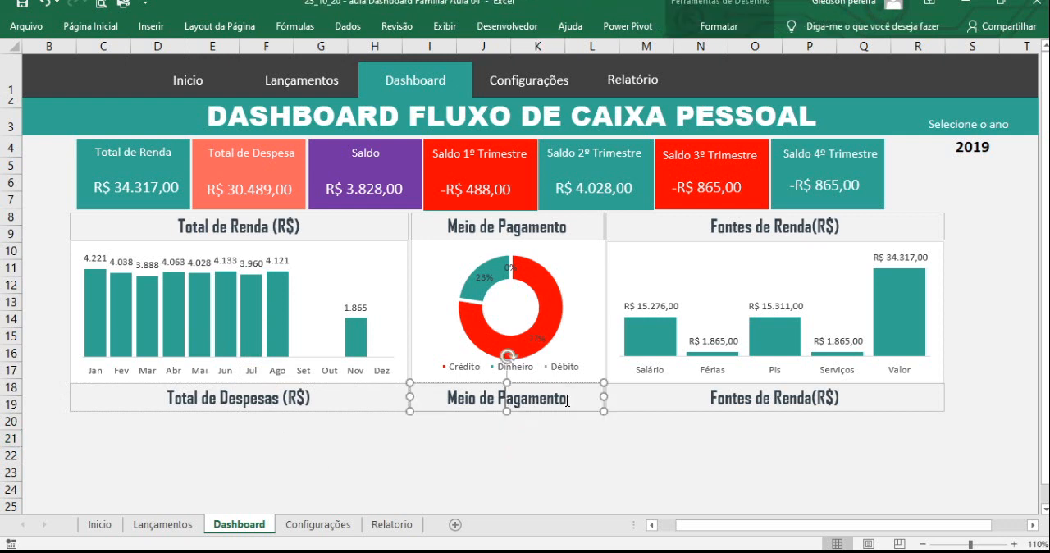
pyautogui.moveTo(567, 400); pyautogui.dragTo(455, 405)
pyautogui.write('Re')
pyautogui.write('ciet')
pyautogui.press('BackSpace')
pyautogui.press('BackSpace')
pyautogui.press('BackSpace')
pyautogui.press('BackSpace')
pyautogui.write('ceitas x Depesas')
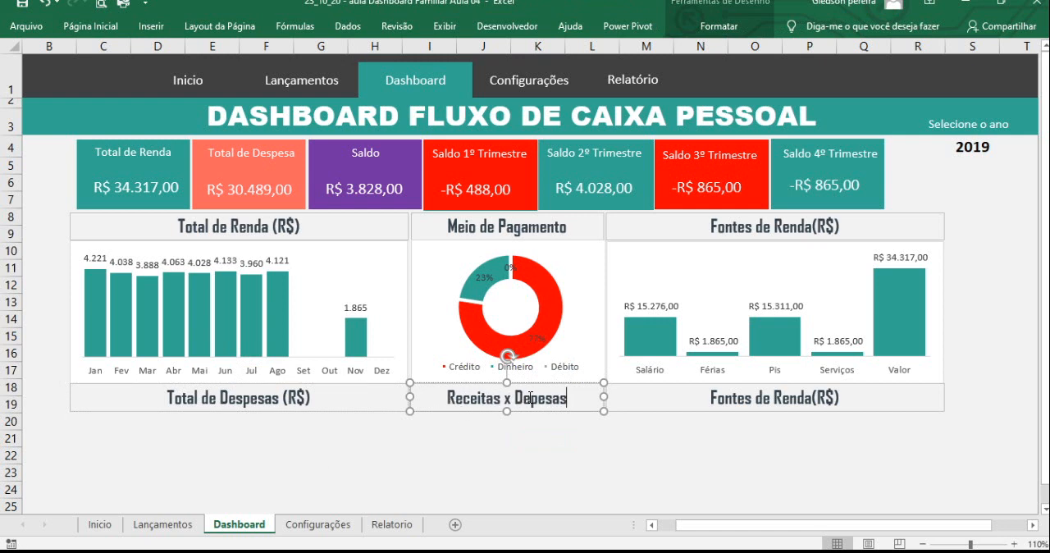
pyautogui.click(625, 434)
# - Change the copied Fontes de Renda(R$) heading below the charts to Fontes de Despesas(R$)
pyautogui.click(744, 399)
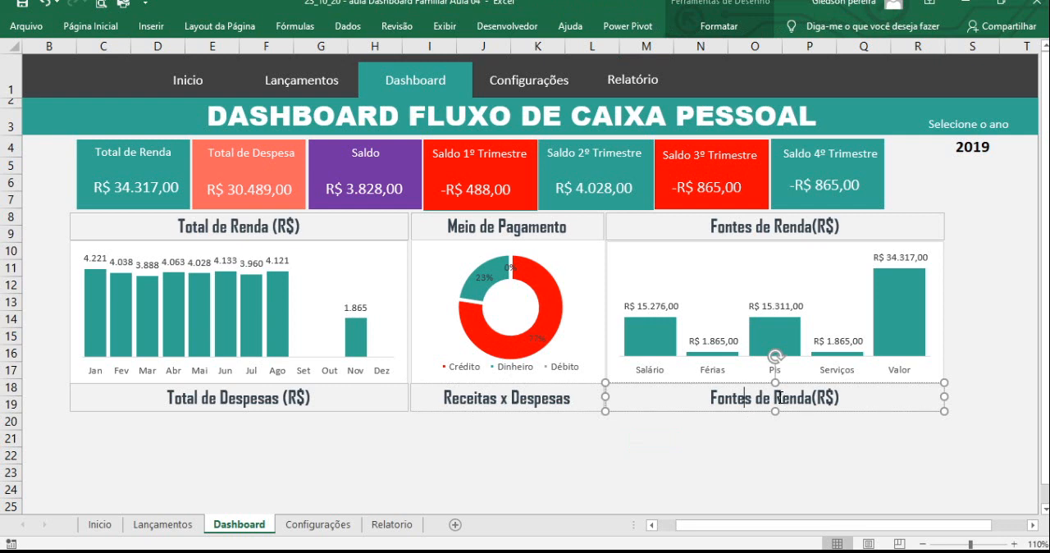
pyautogui.moveTo(775, 398); pyautogui.dragTo(811, 406)
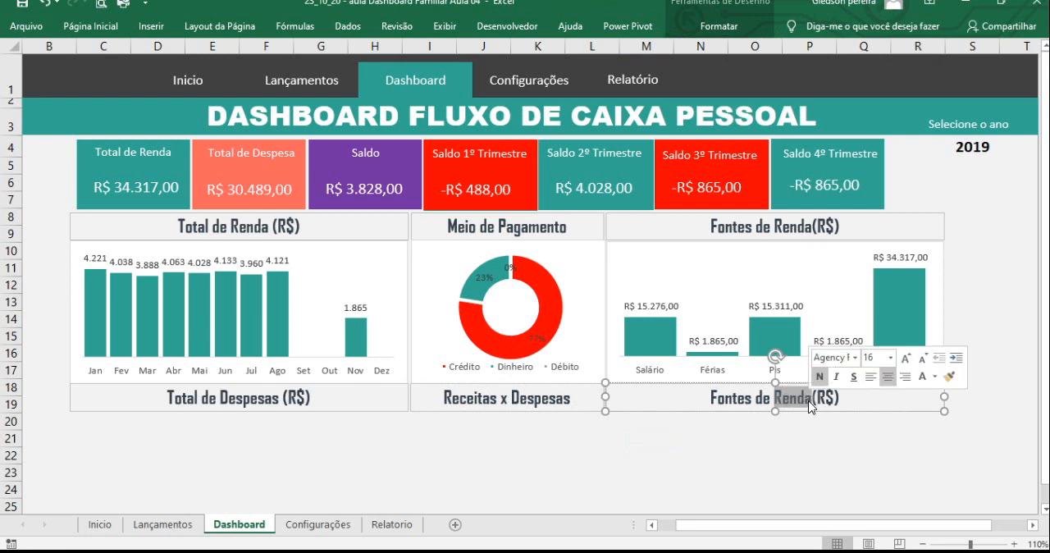
pyautogui.write('Depes')
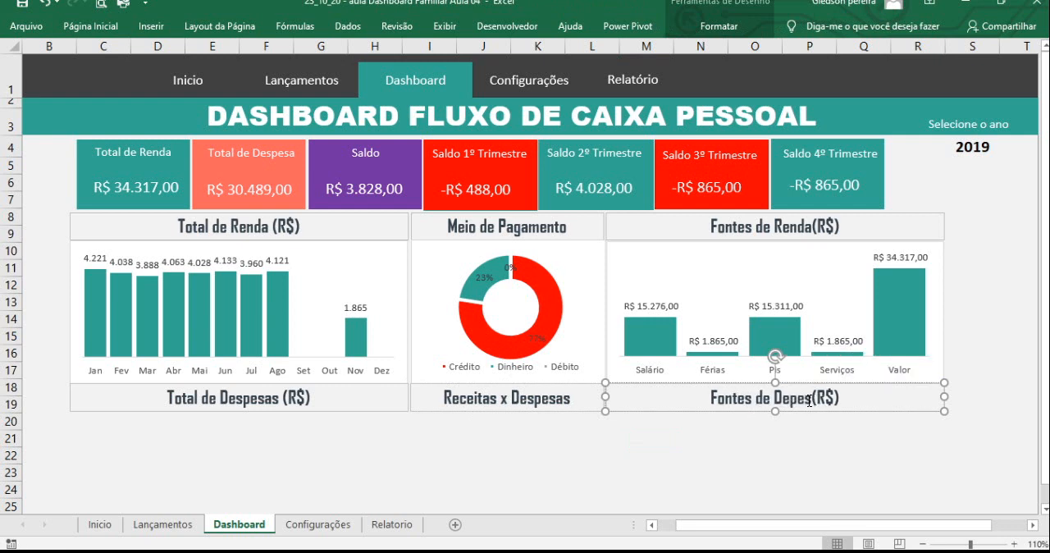
pyautogui.write('as')
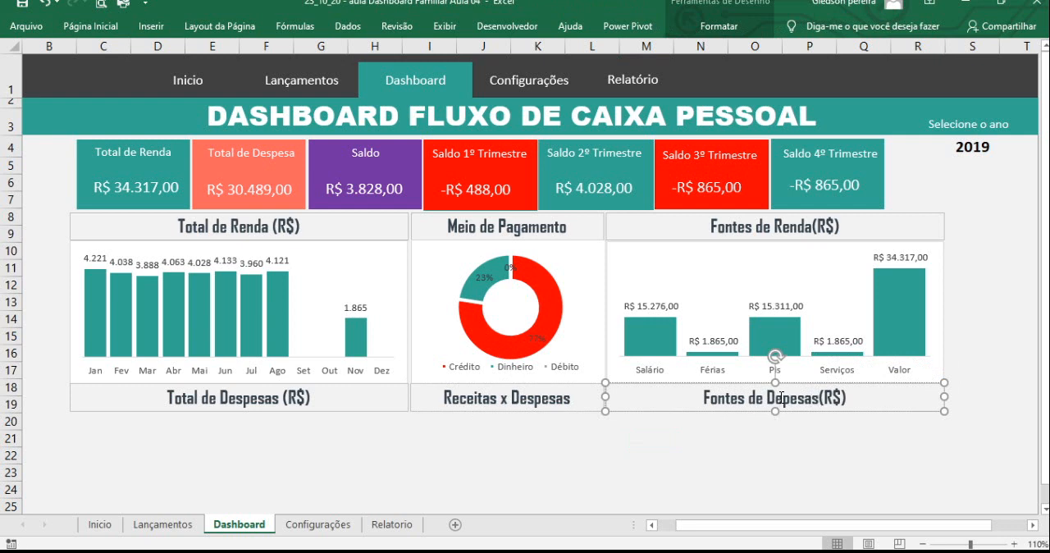
pyautogui.click(766, 437)
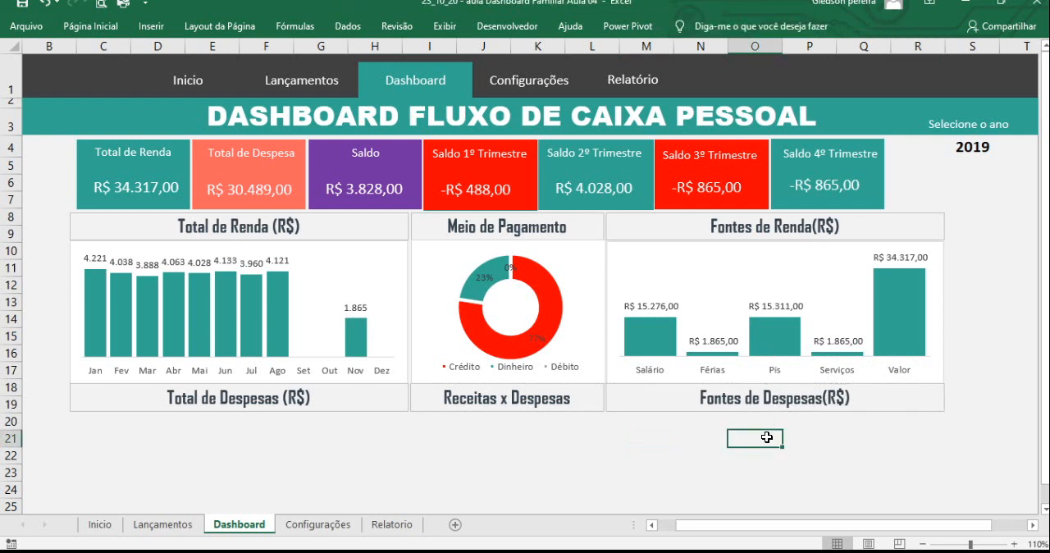
# - Examine the monthly Renda and Despesa columns on the Relatorio sheet as chart sources, and return to the Dashboard sheet
pyautogui.click(403, 276)
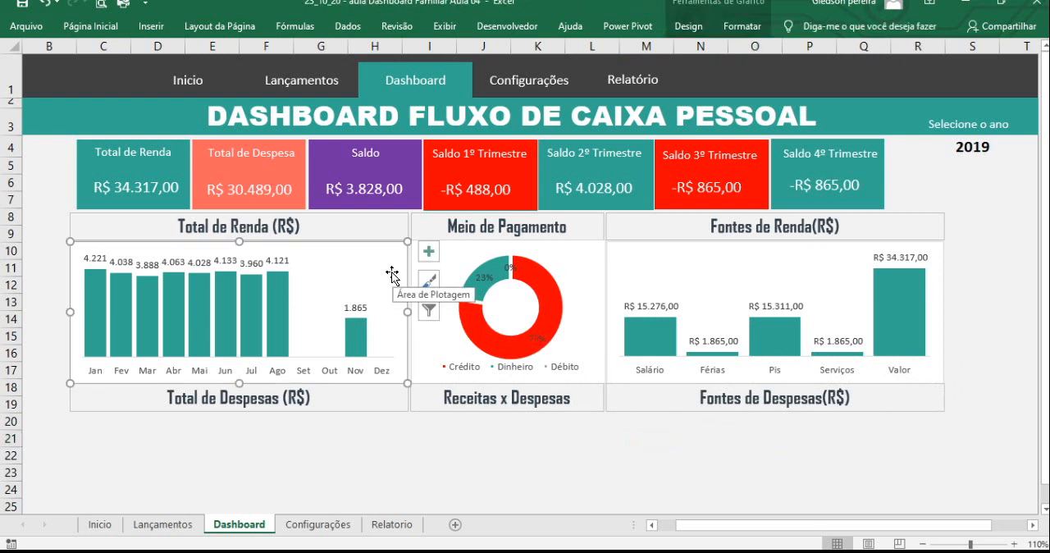
pyautogui.click(399, 528)
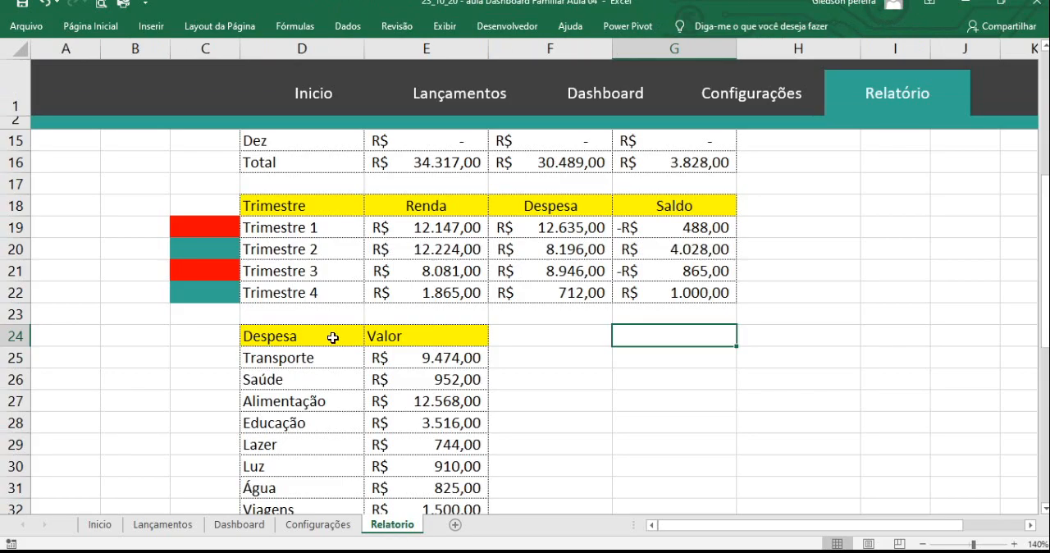
pyautogui.moveTo(430, 162); pyautogui.dragTo(439, 423)
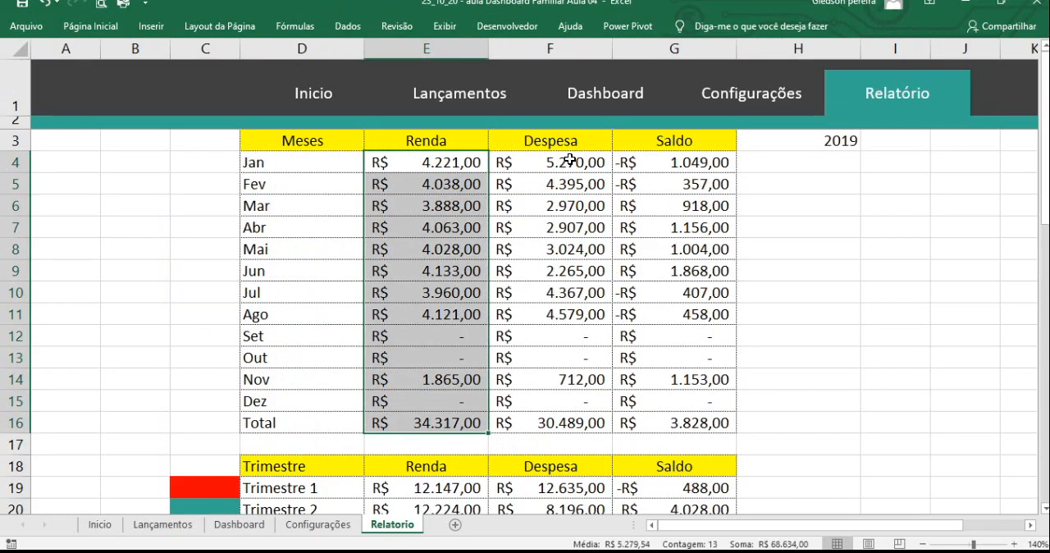
pyautogui.moveTo(570, 160); pyautogui.dragTo(570, 417)
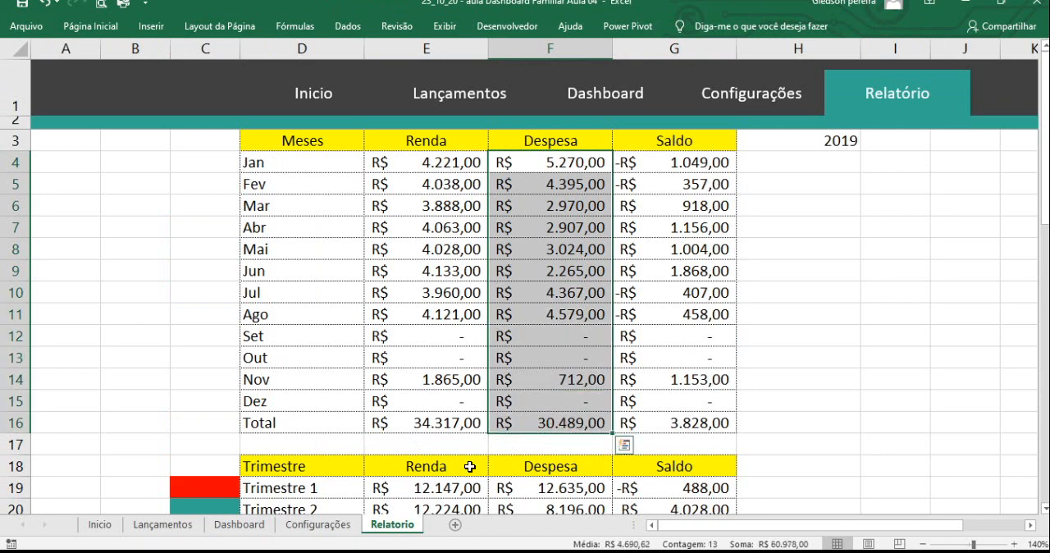
pyautogui.click(343, 526)
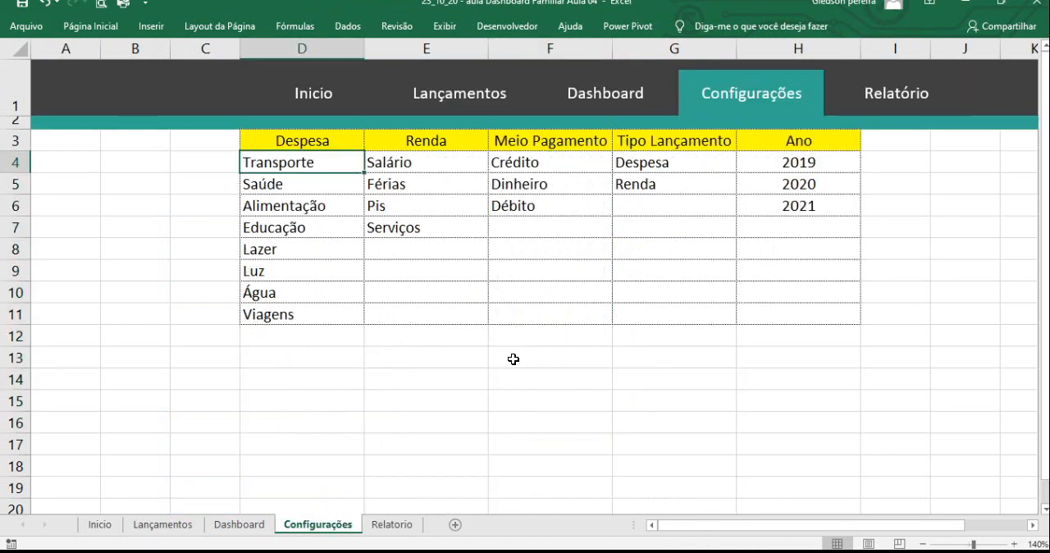
pyautogui.click(393, 525)
pyautogui.click(343, 525)
pyautogui.click(265, 525)
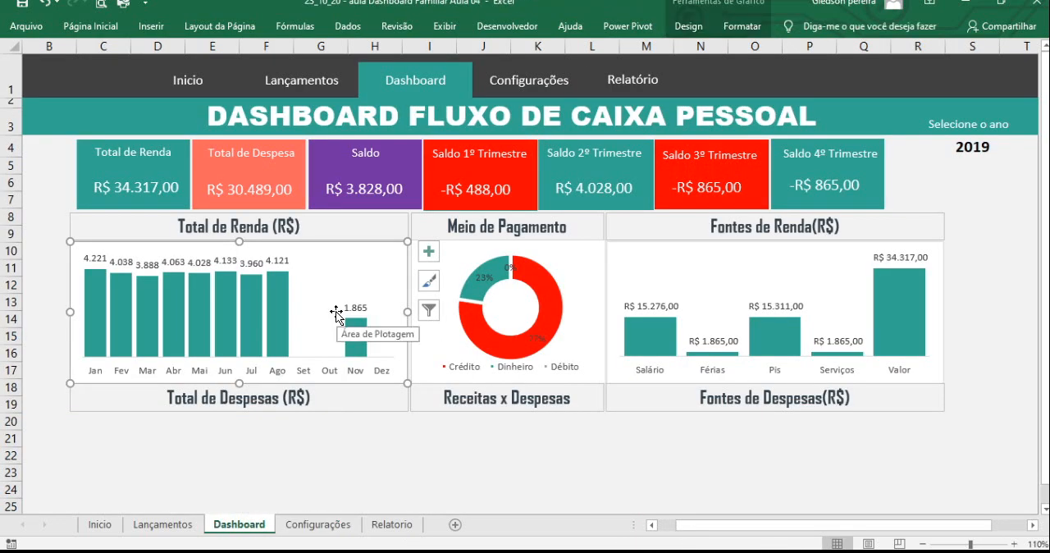
# - Duplicate the Total de Renda column chart and place the copy directly under the Total de Despesas (R$) heading
pyautogui.click(375, 454)
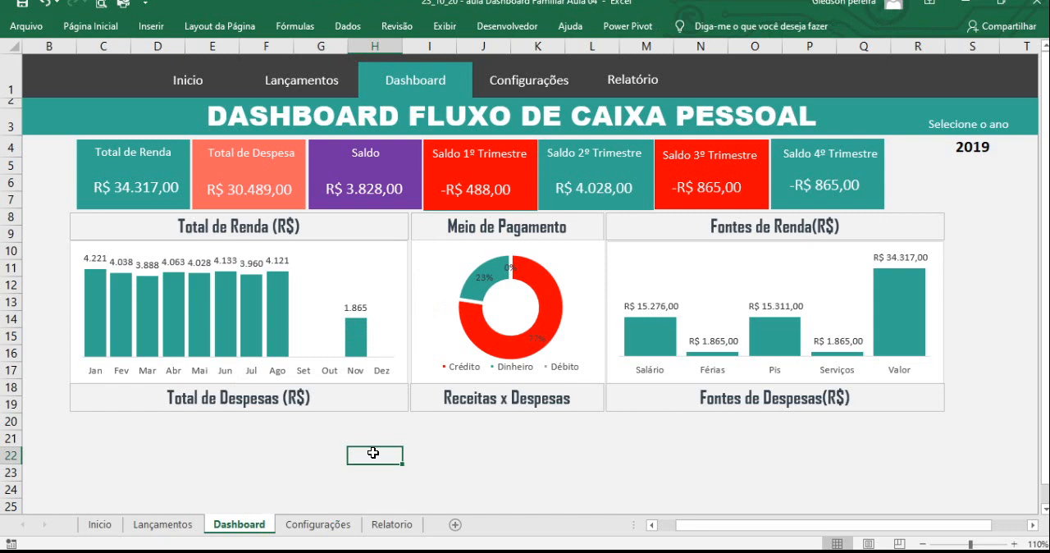
pyautogui.scroll(-2, 375, 413)
pyautogui.scroll(1, 375, 413)
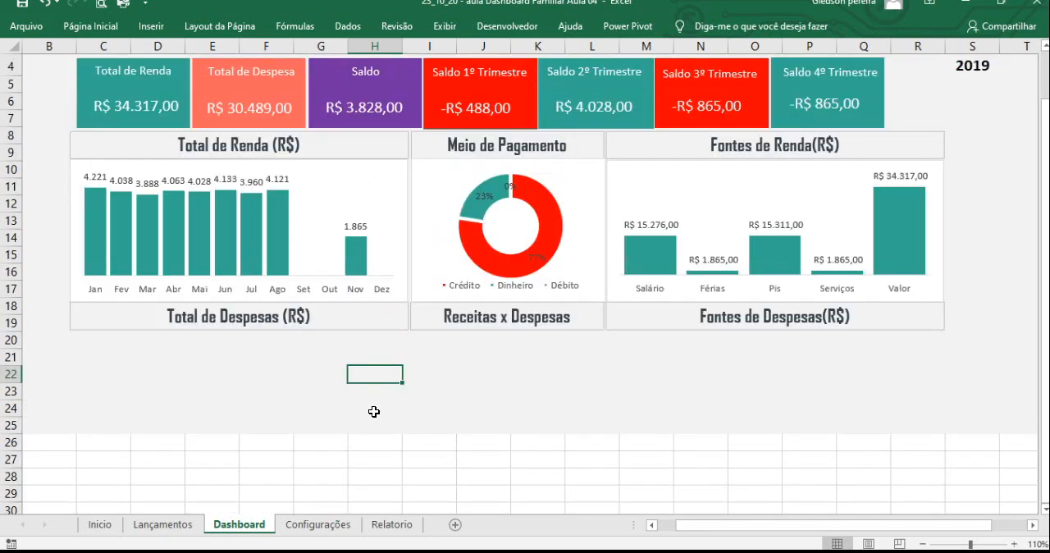
pyautogui.click(369, 180)
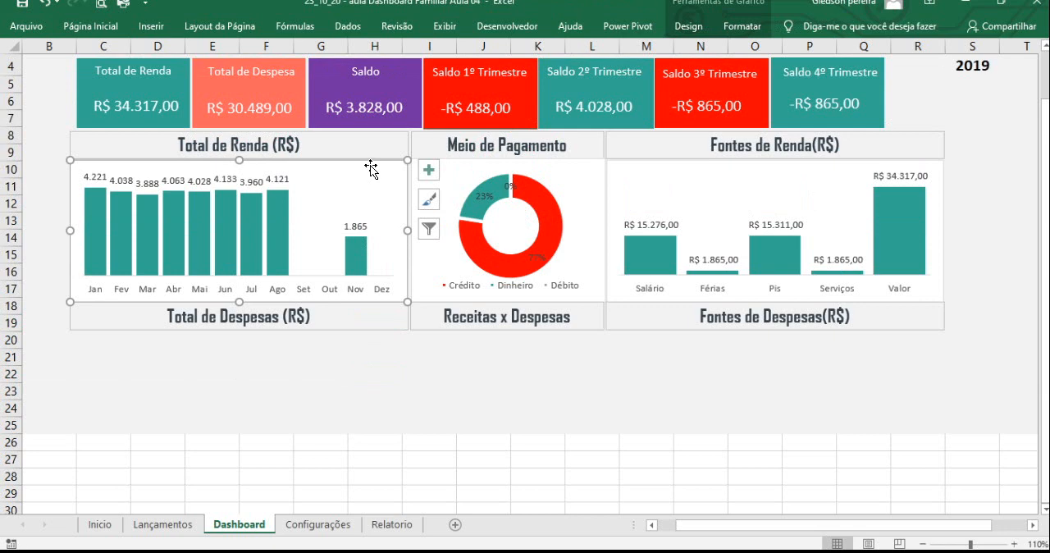
pyautogui.click(334, 378)
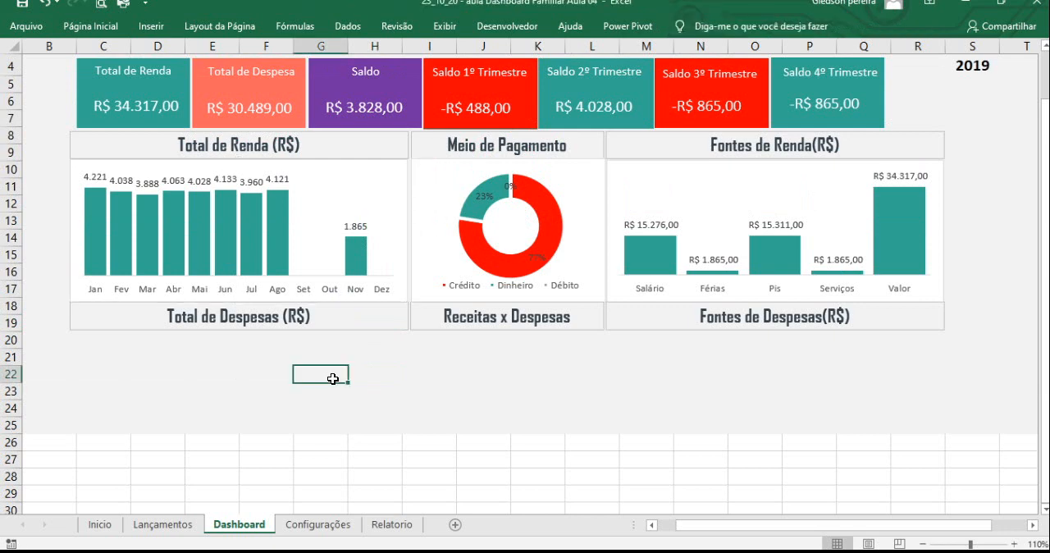
pyautogui.hotkey('ctrl', 'v')
pyautogui.moveTo(382, 362); pyautogui.dragTo(159, 331)
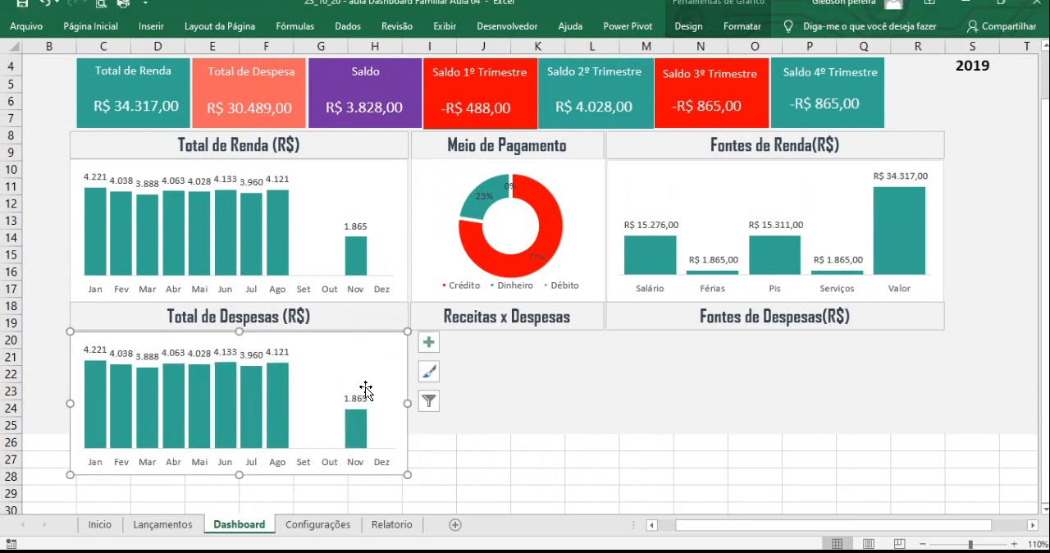
pyautogui.click(514, 438)
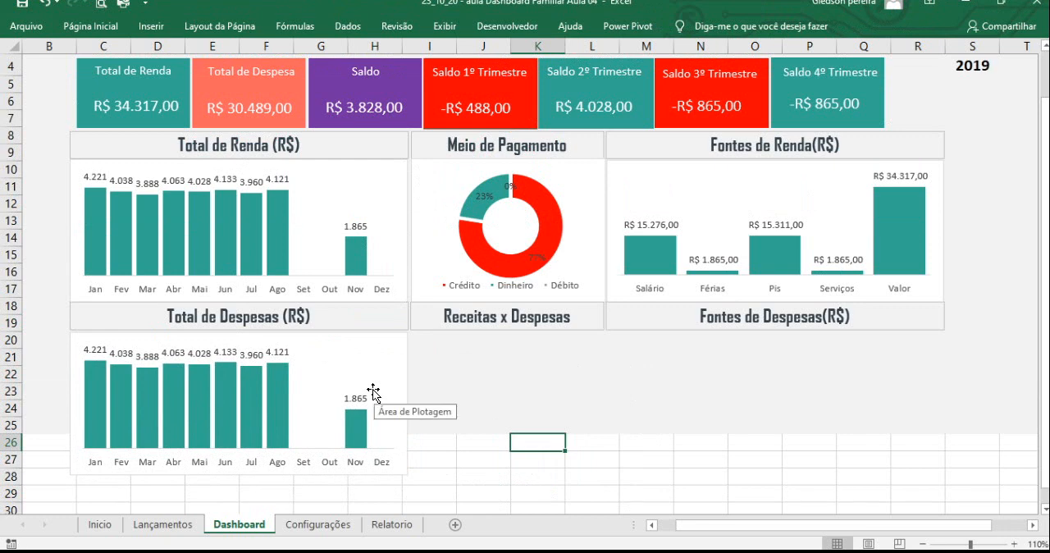
# - Change the Total de Despesas chart's data source to the month names and Despesa values, Relatorio!$D$4:$D$15;Relatorio!$F$4:$F$15
pyautogui.click(280, 395)
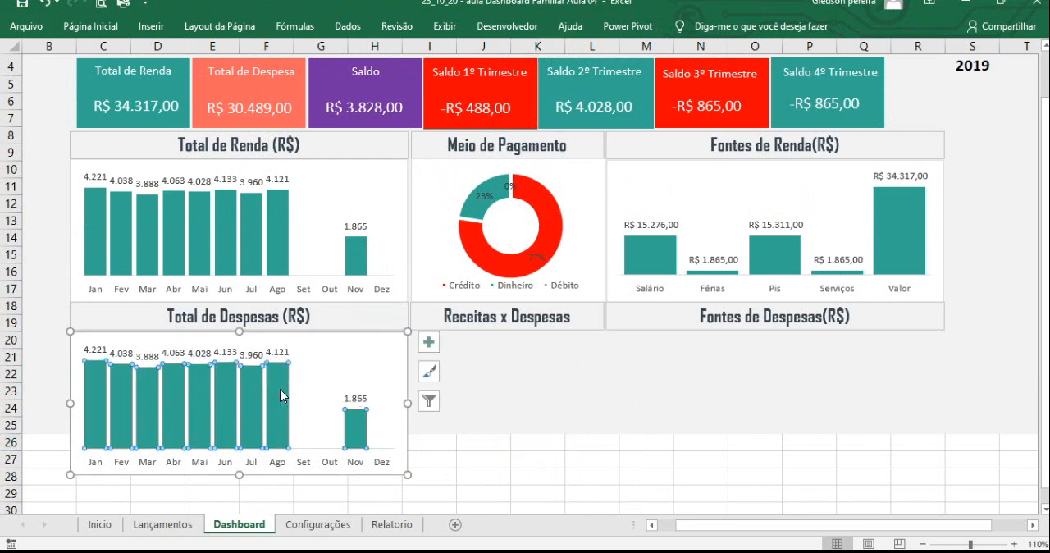
pyautogui.rightClick(281, 395)
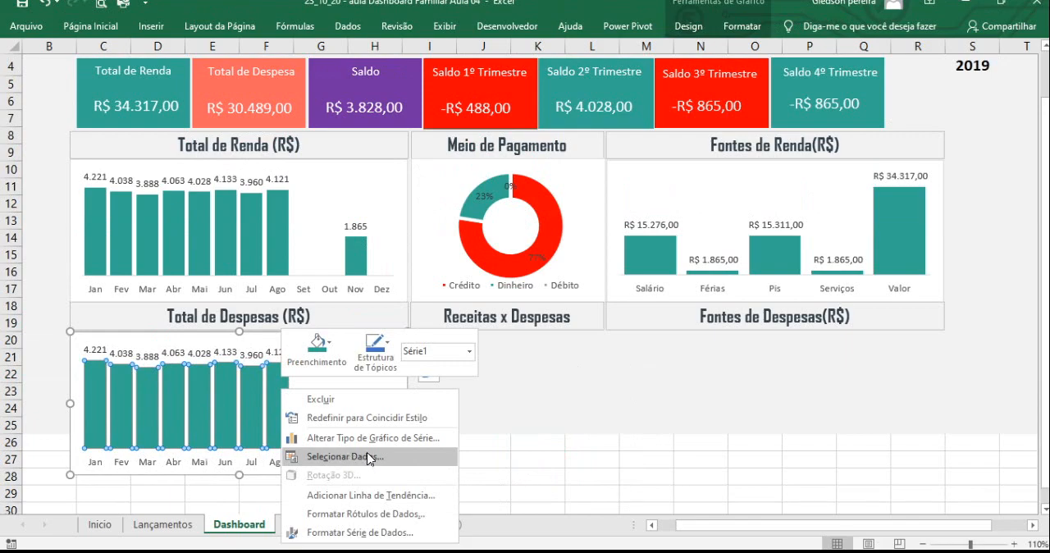
pyautogui.click(369, 458)
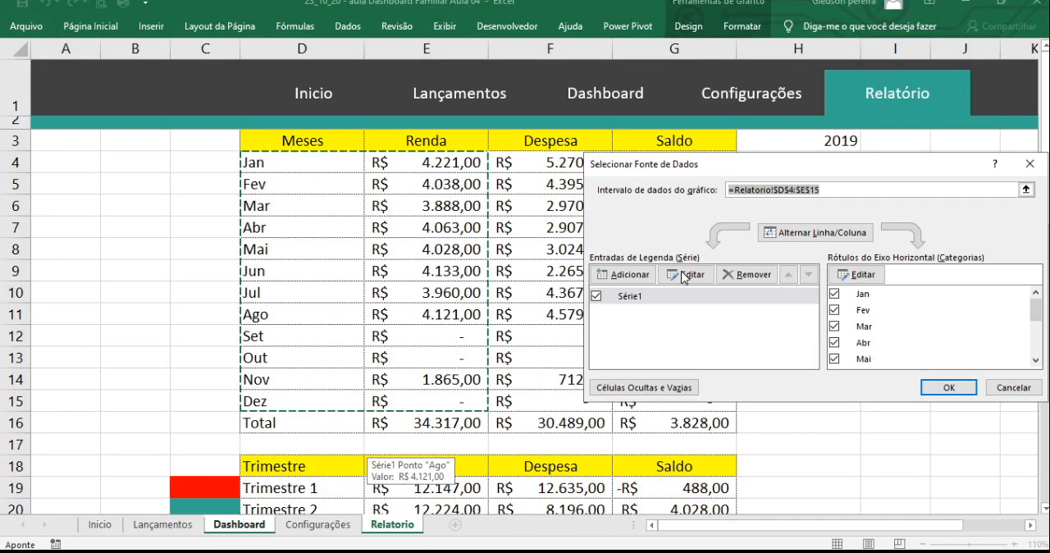
pyautogui.moveTo(817, 166); pyautogui.dragTo(828, 188)
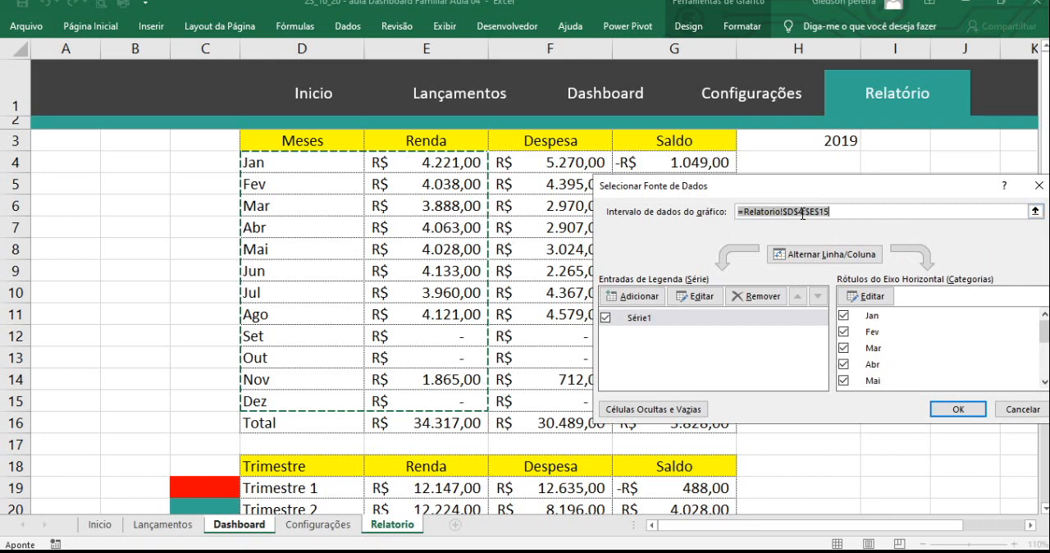
pyautogui.moveTo(845, 211); pyautogui.dragTo(734, 213)
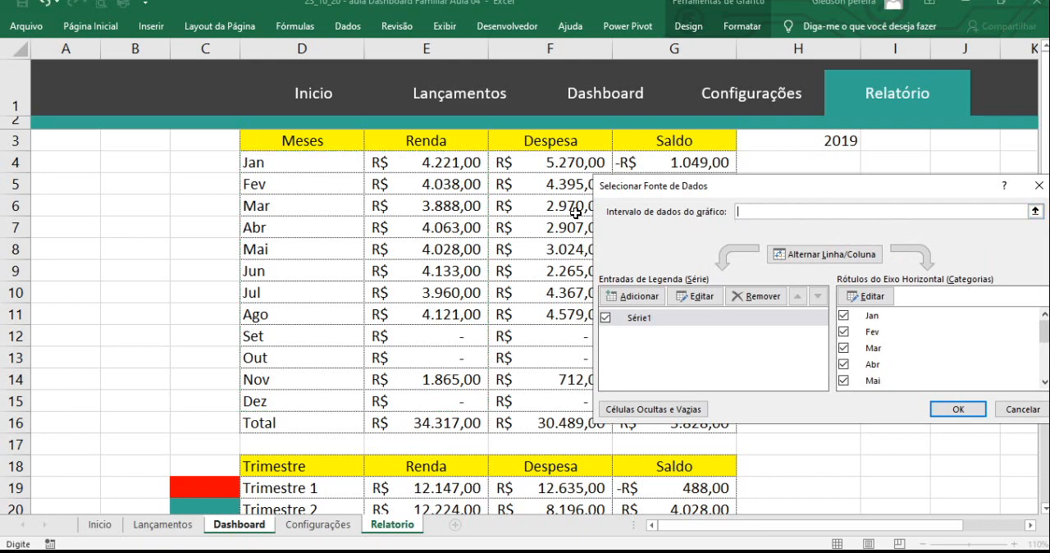
pyautogui.moveTo(297, 164); pyautogui.dragTo(323, 403)
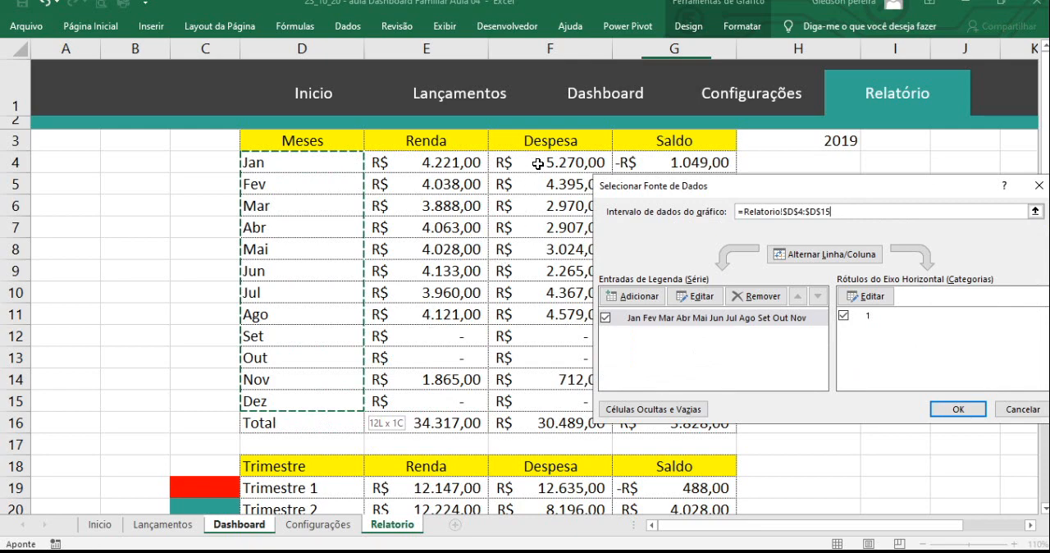
pyautogui.moveTo(538, 164); pyautogui.dragTo(541, 403)
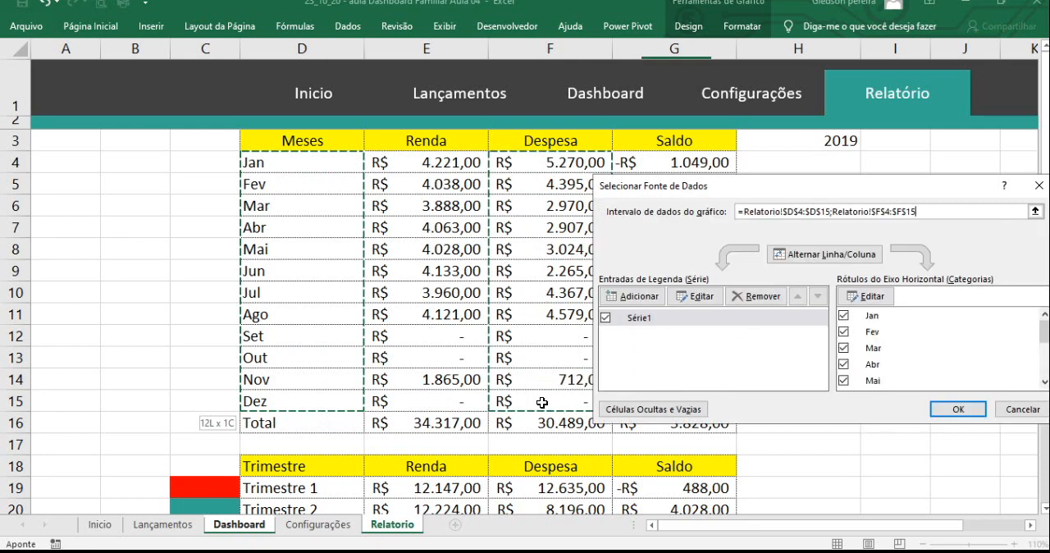
pyautogui.click(972, 413)
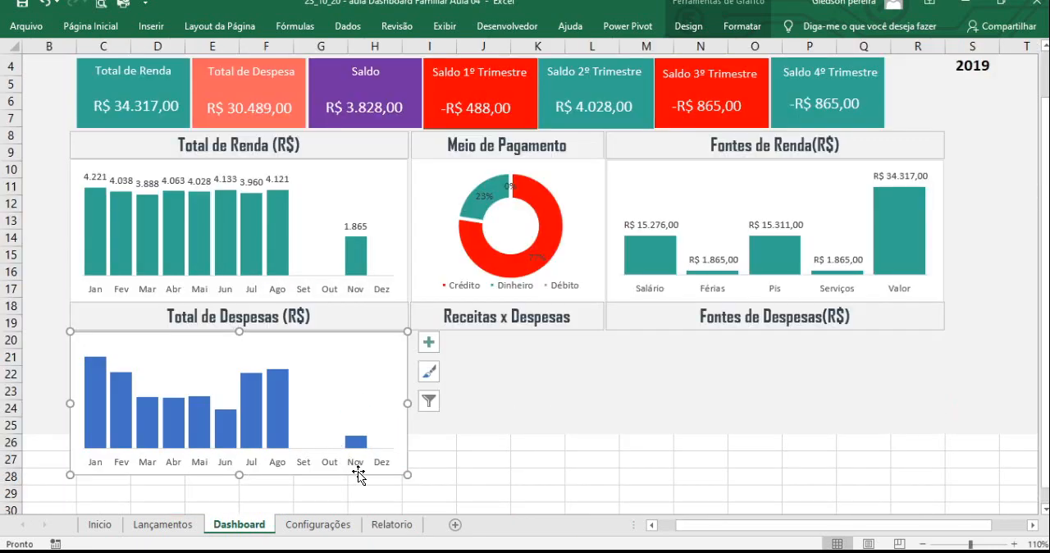
pyautogui.click(481, 476)
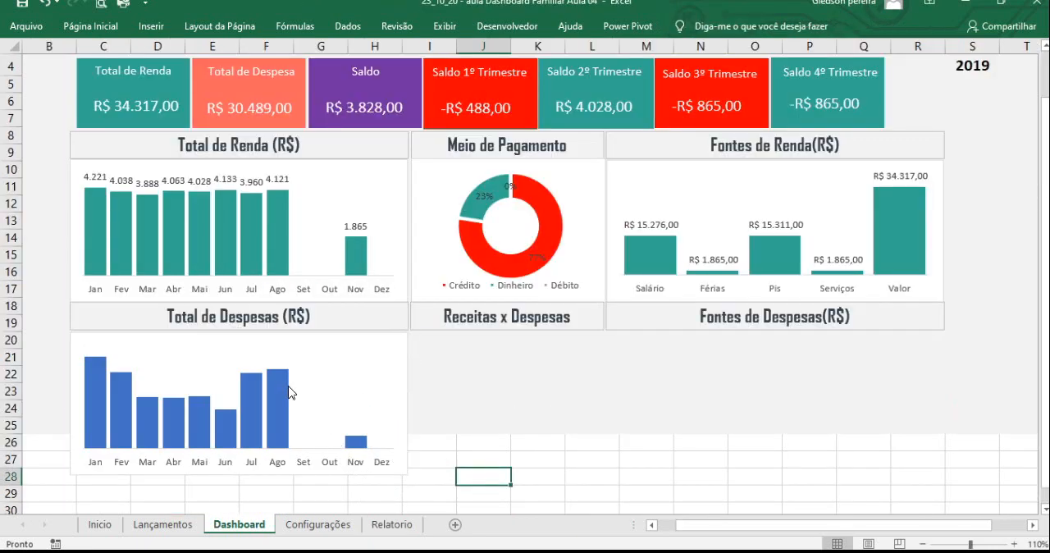
# - Add data labels to the monthly columns of the Total de Despesas chart
pyautogui.moveTo(281, 387)
pyautogui.rightClick(283, 379)
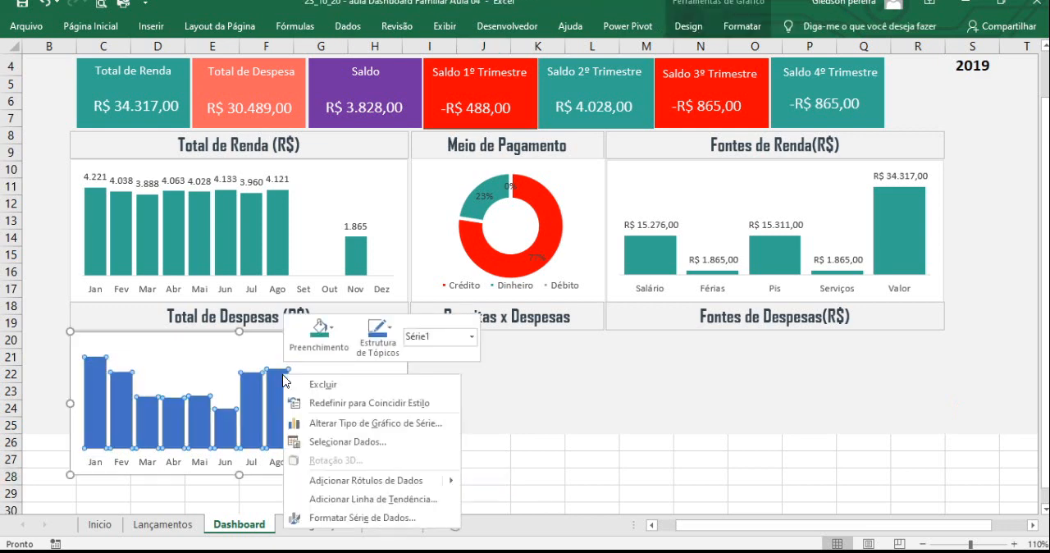
pyautogui.click(370, 482)
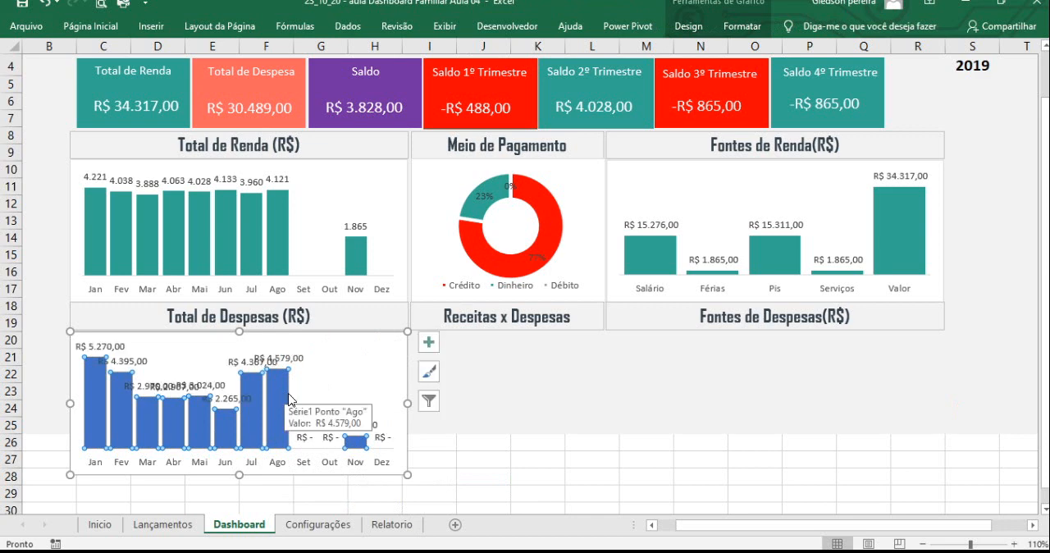
pyautogui.click(566, 481)
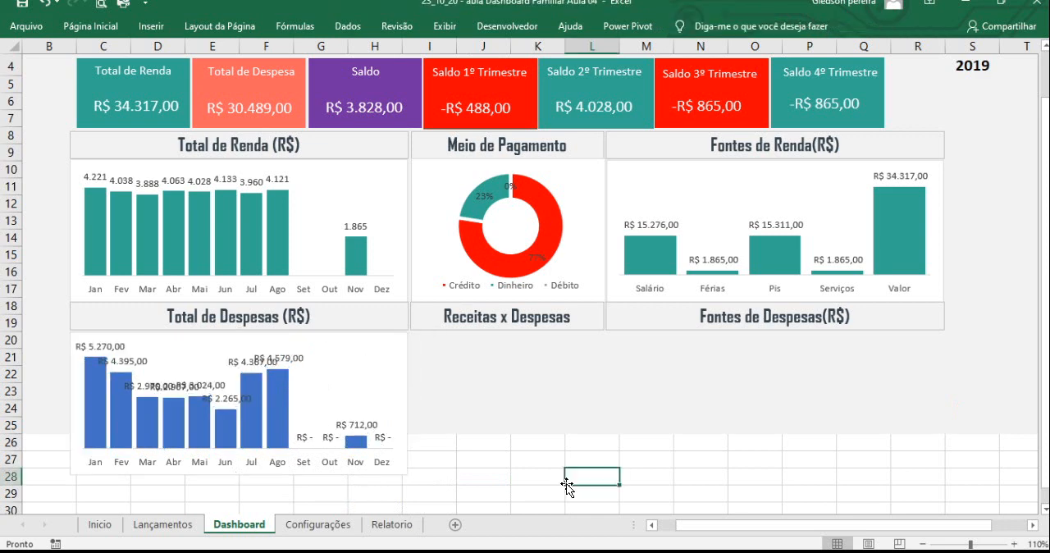
pyautogui.click(292, 366)
pyautogui.scroll(1, 293, 364)
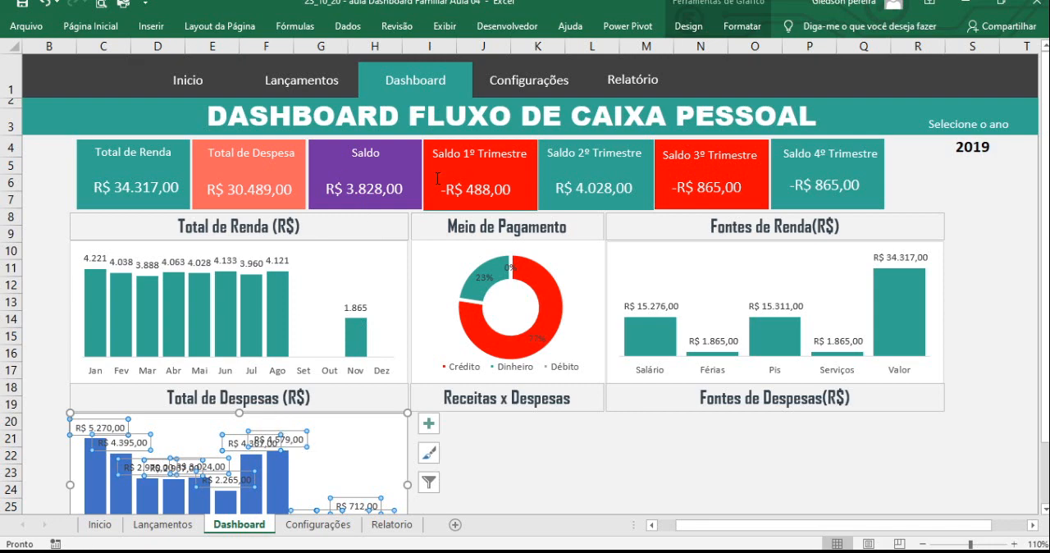
pyautogui.scroll(-2, 541, 410)
pyautogui.click(542, 418)
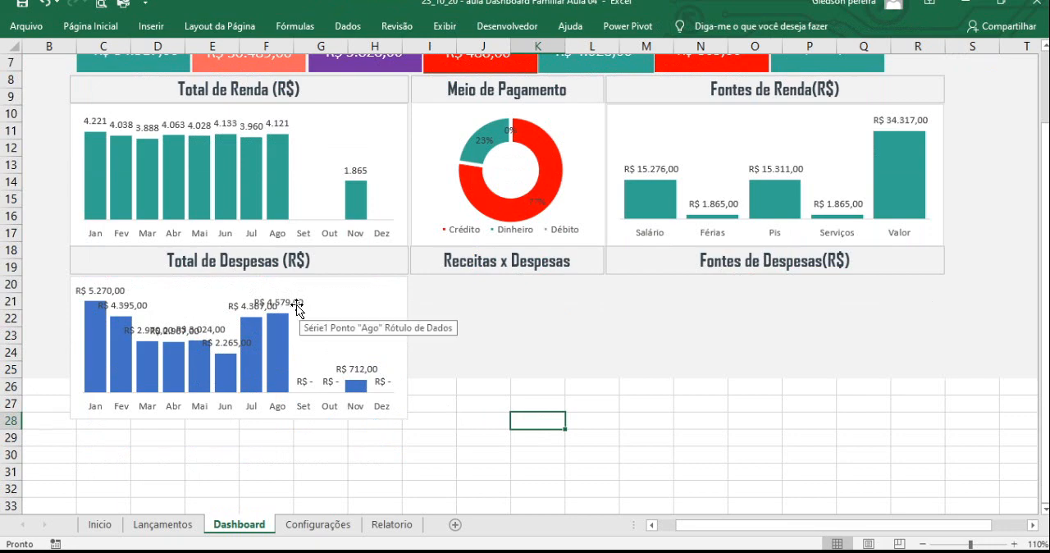
# - Examine the custom number format code #.##0;-#.##0 in the cell formatting of an empty cell, and leave without applying it
pyautogui.click(499, 421)
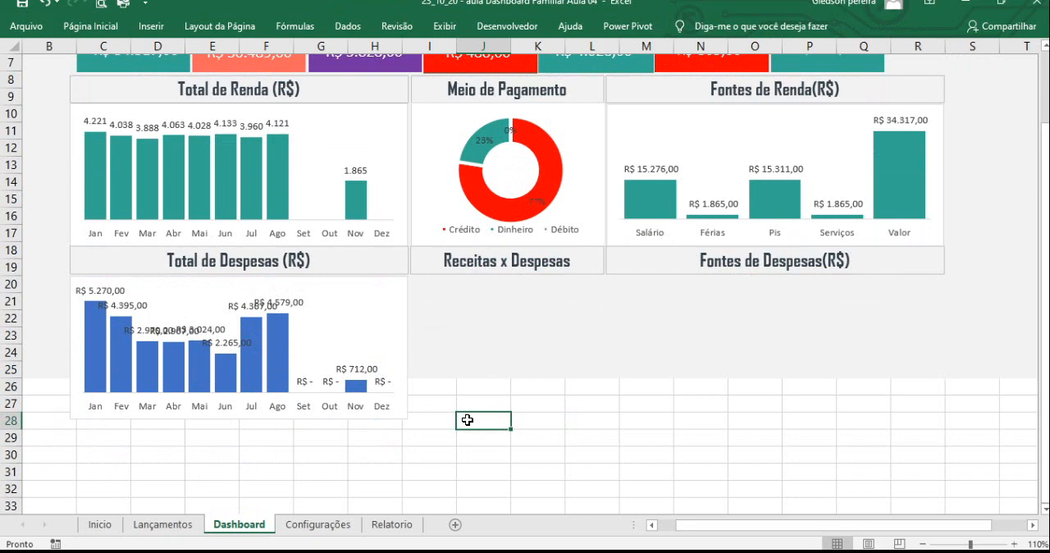
pyautogui.rightClick(466, 420)
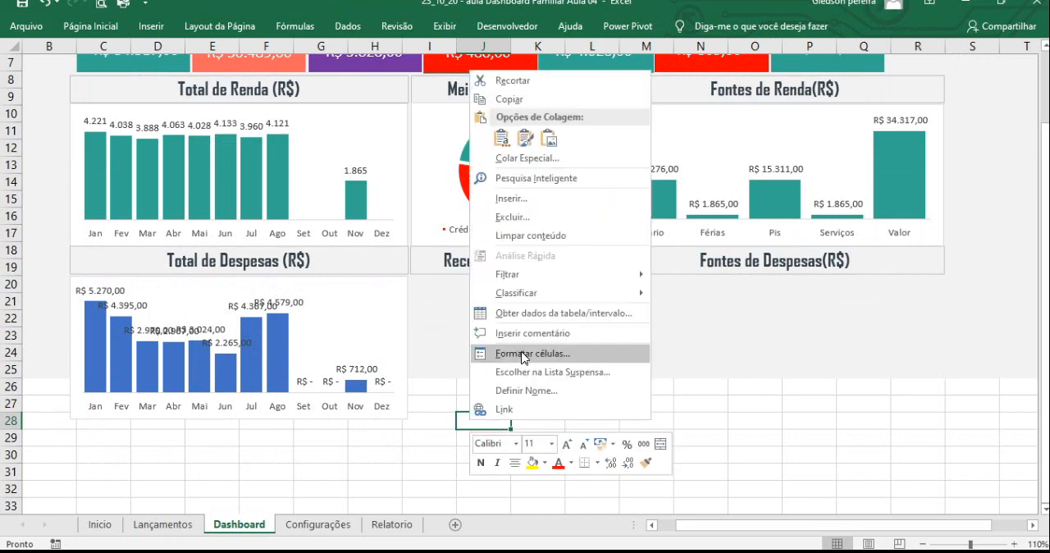
pyautogui.click(523, 355)
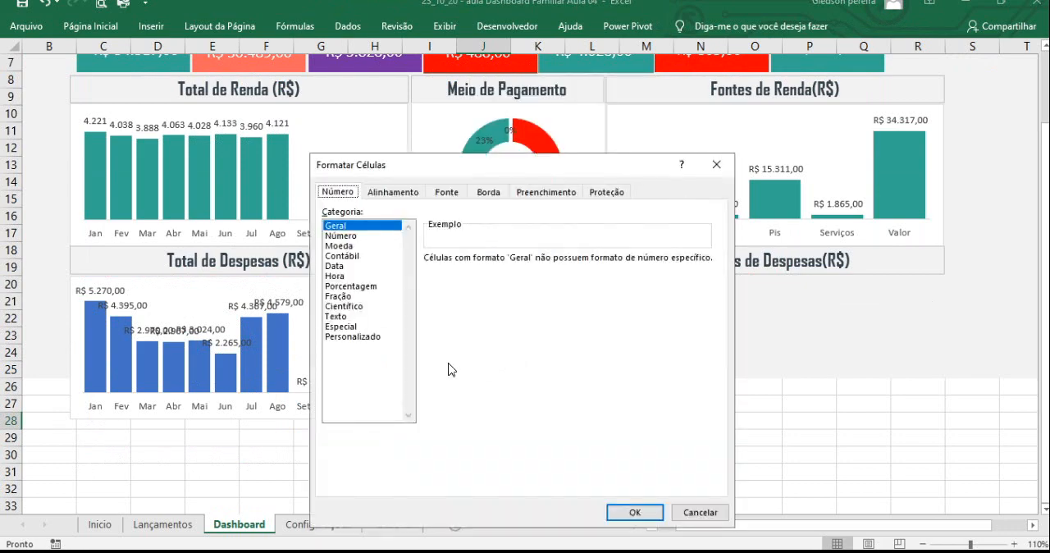
pyautogui.click(346, 337)
pyautogui.click(469, 337)
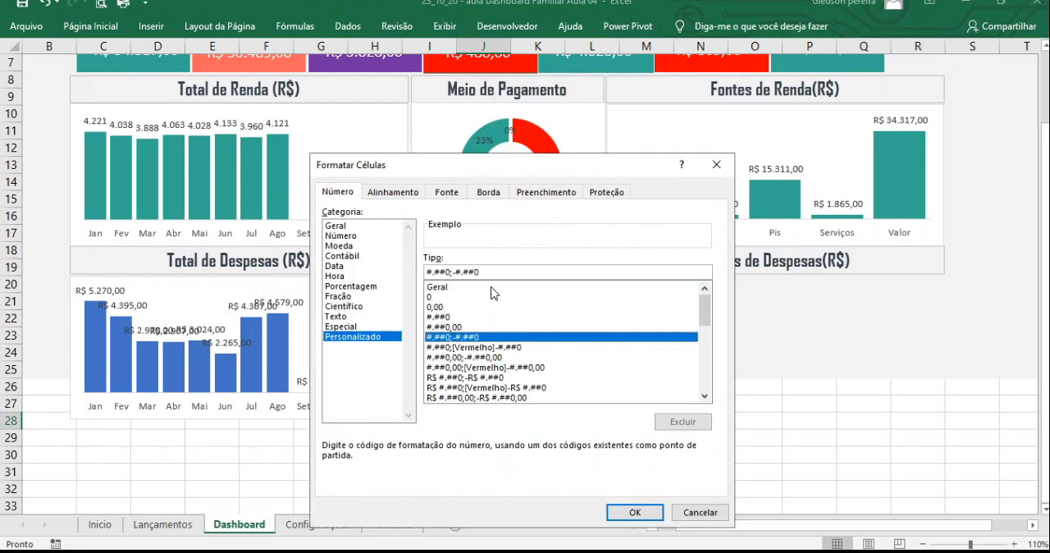
pyautogui.moveTo(495, 273); pyautogui.dragTo(455, 272)
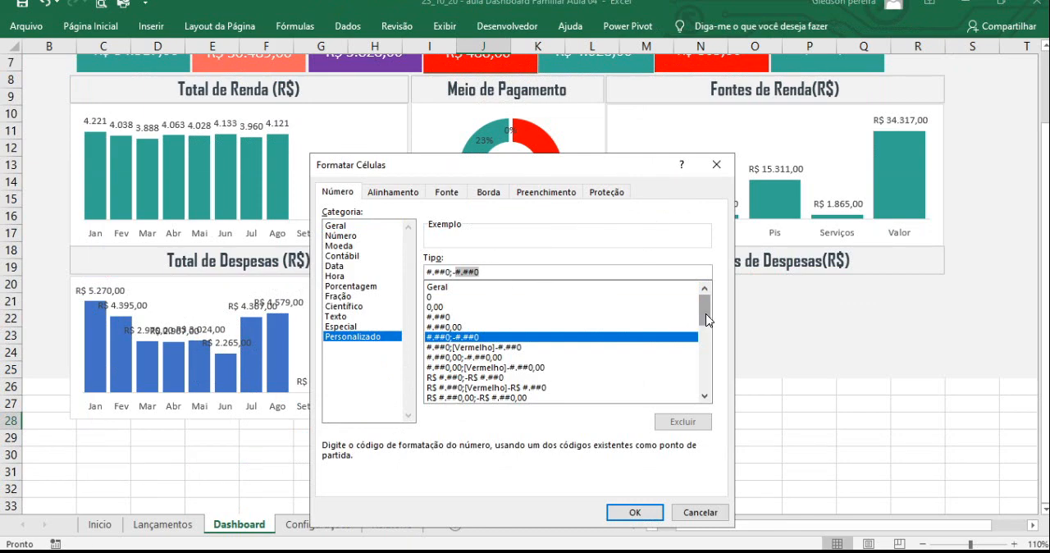
pyautogui.moveTo(705, 320)
pyautogui.mouseDown()
pyautogui.moveTo(710, 397)
pyautogui.moveTo(707, 307)
pyautogui.mouseUp()
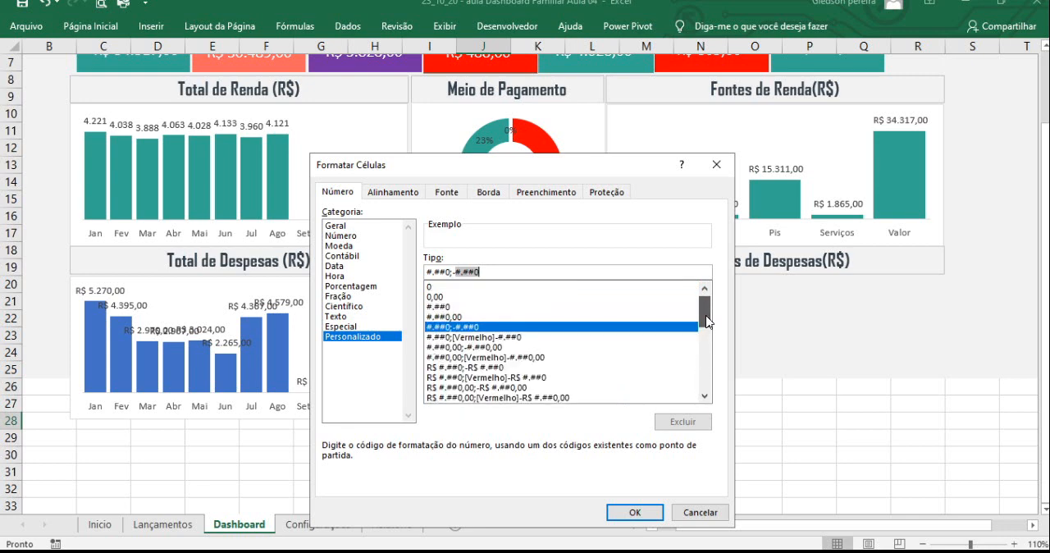
pyautogui.moveTo(496, 273); pyautogui.dragTo(425, 273)
pyautogui.hotkey('ctrl', 'c')
pyautogui.click(716, 164)
# - Set the number category of the Total de Despesas chart's data labels to Número
pyautogui.click(289, 305)
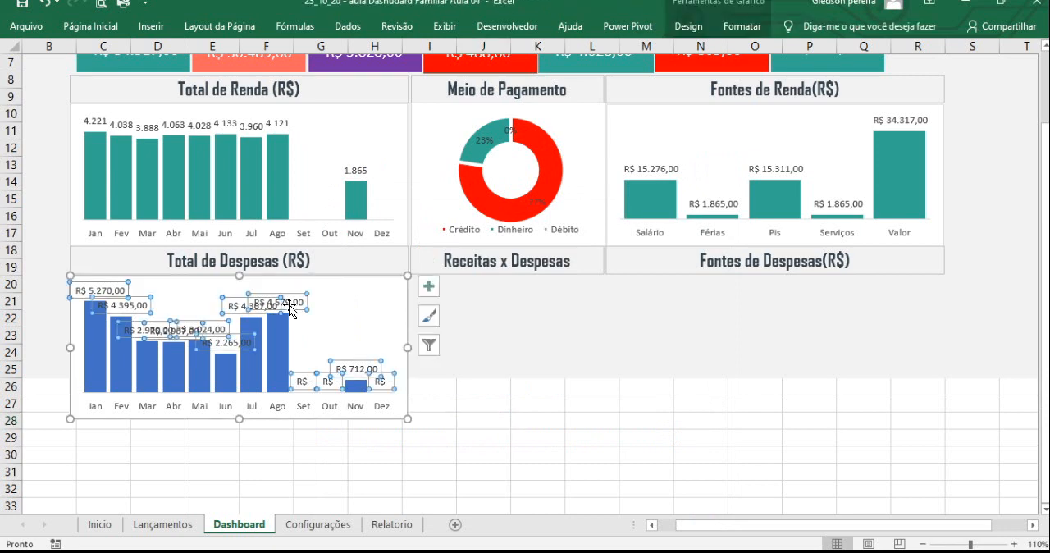
pyautogui.rightClick(289, 306)
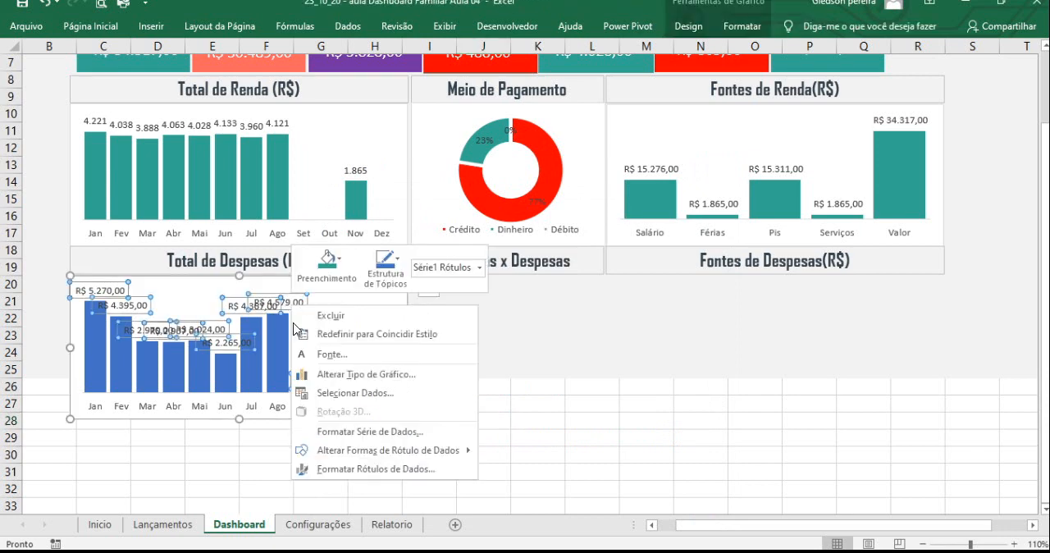
pyautogui.click(384, 469)
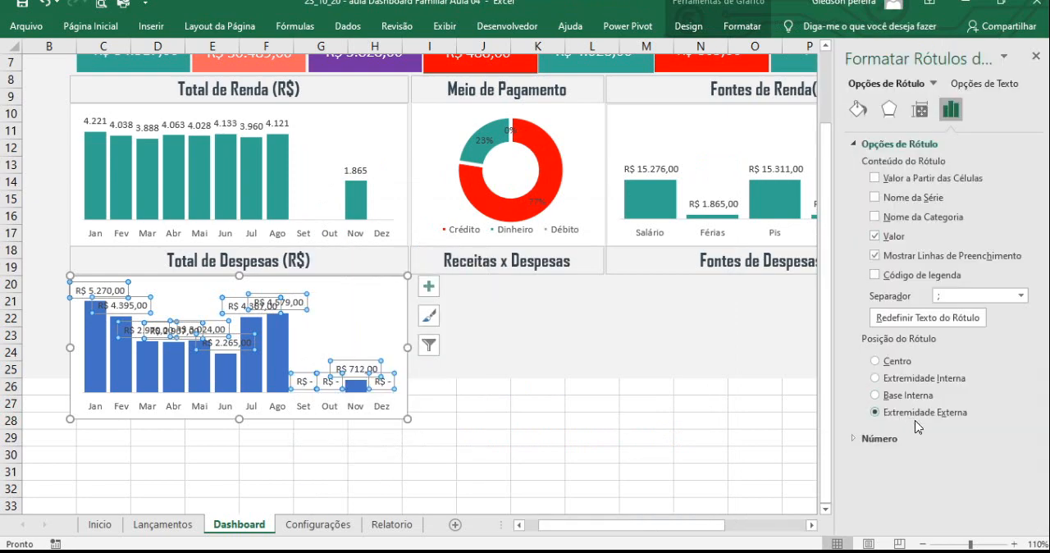
pyautogui.click(856, 441)
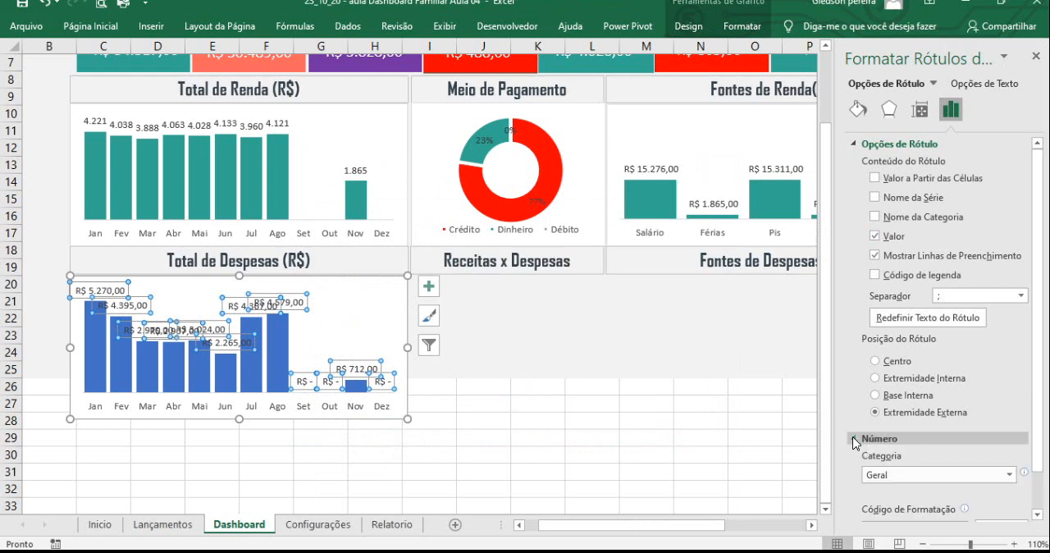
pyautogui.scroll(-1, 1040, 488)
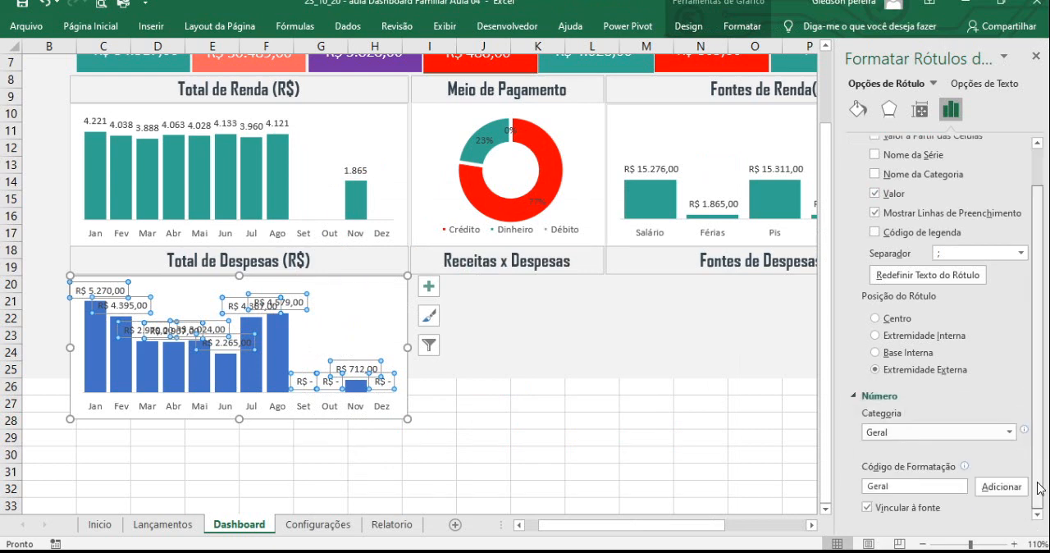
pyautogui.click(1010, 432)
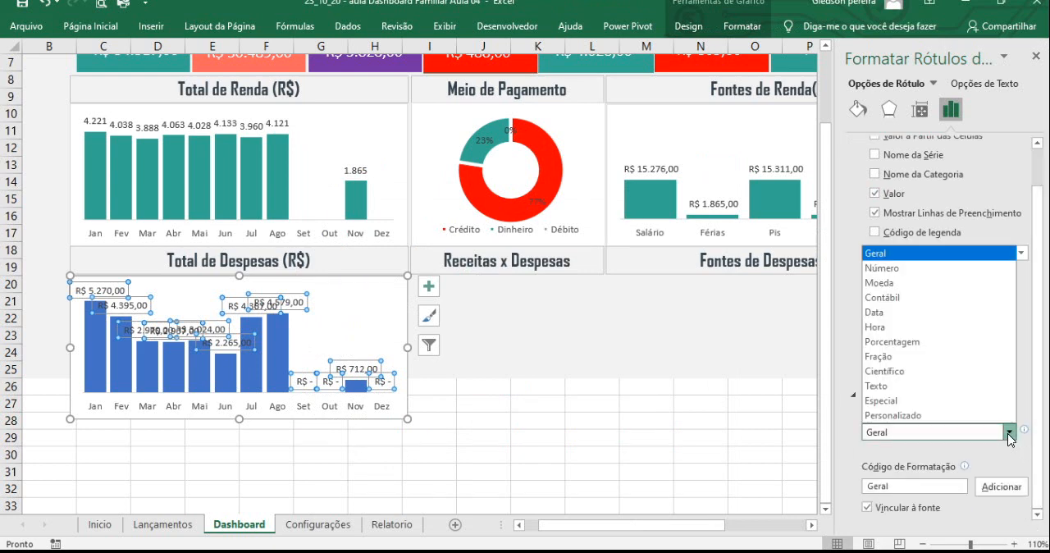
pyautogui.click(902, 276)
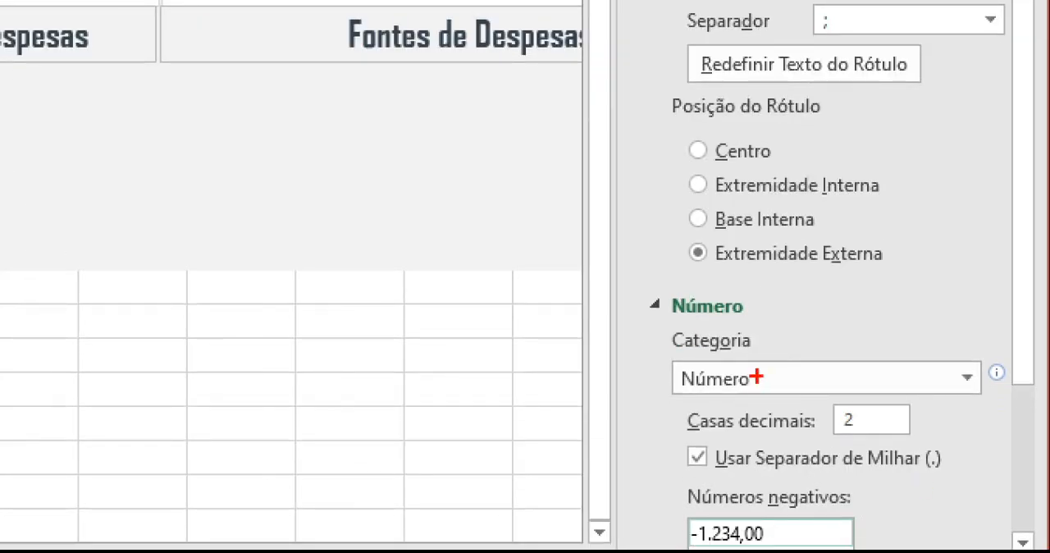
# - Set the expense chart's data labels to 0 decimal places
pyautogui.moveTo(761, 374); pyautogui.dragTo(903, 283)
pyautogui.moveTo(877, 428); pyautogui.dragTo(973, 457)
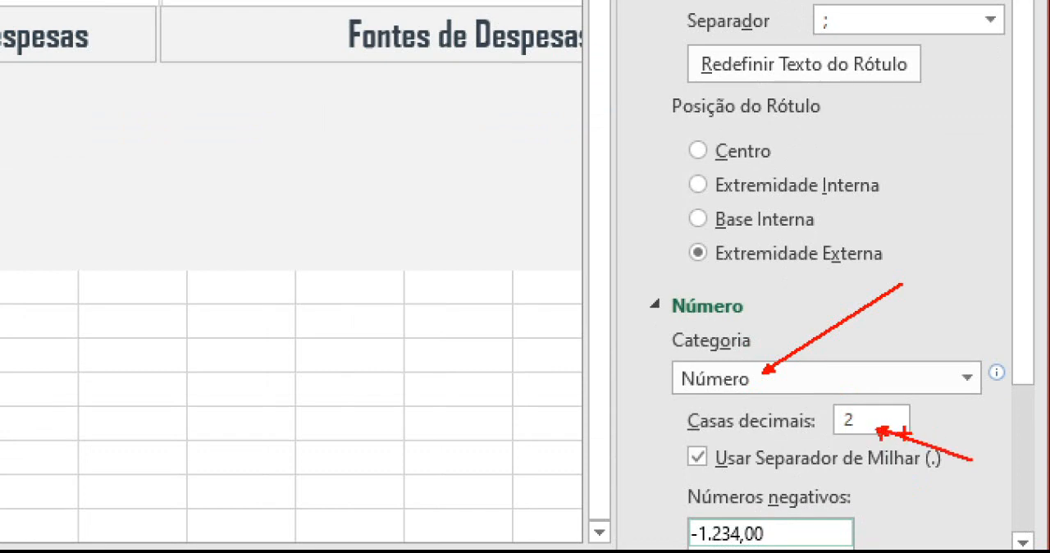
pyautogui.press('Escape')
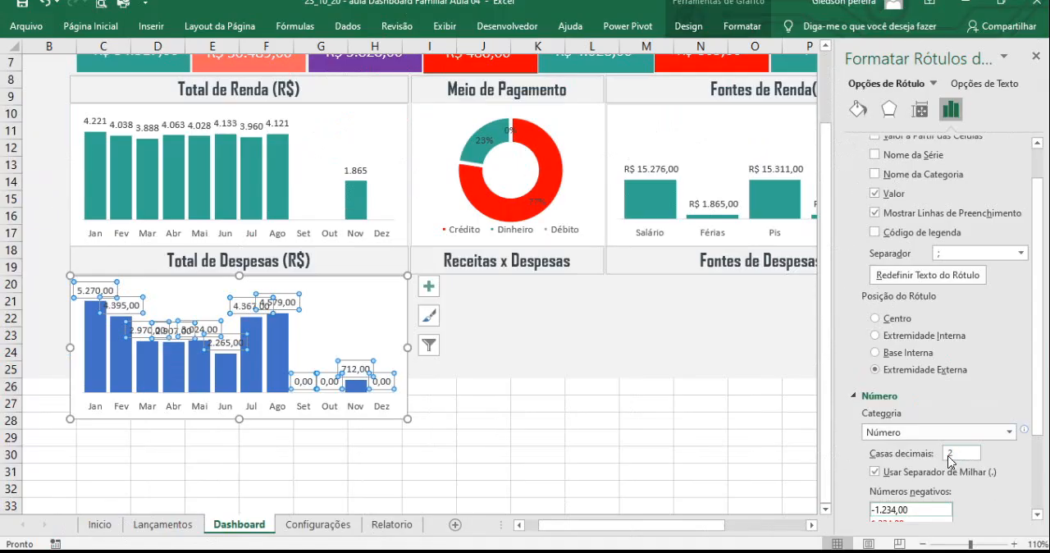
pyautogui.doubleClick(949, 454)
pyautogui.write('0')
# - Add the format code #.##0;-#.##0;"" to the expense chart's data labels to hide zero values
pyautogui.scroll(-3, 1040, 417)
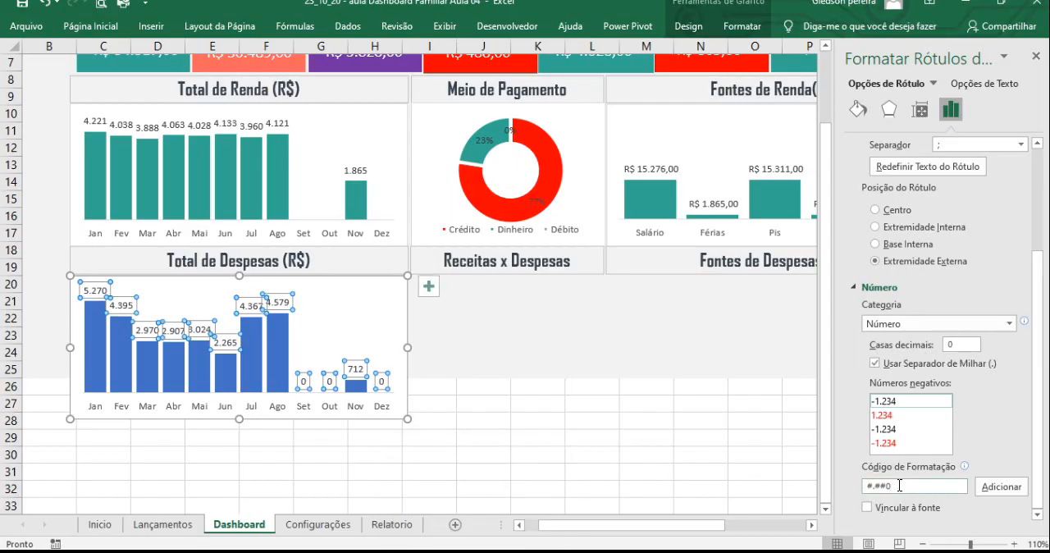
pyautogui.click(890, 487)
pyautogui.moveTo(894, 487); pyautogui.dragTo(864, 487)
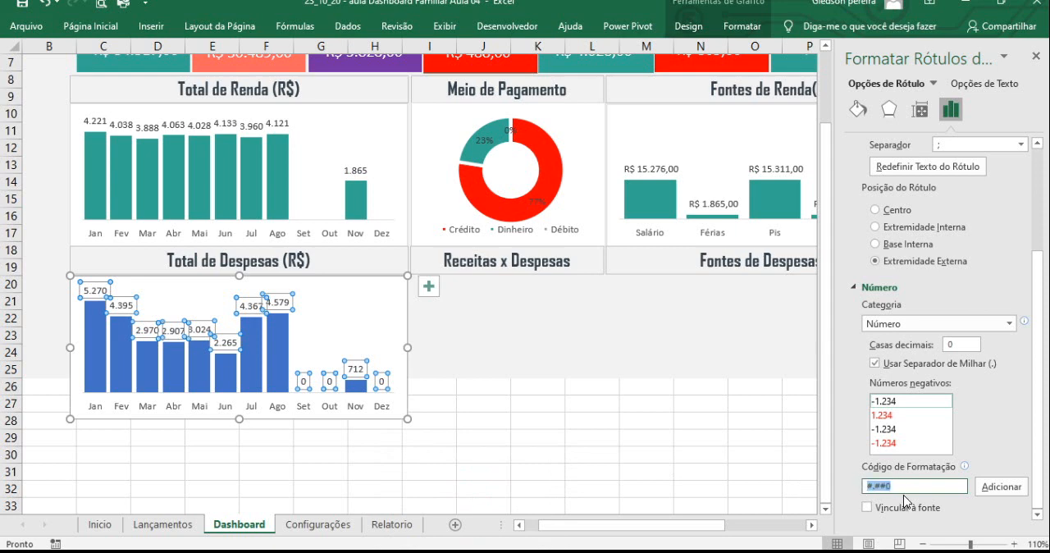
pyautogui.hotkey('ctrl', 'v')
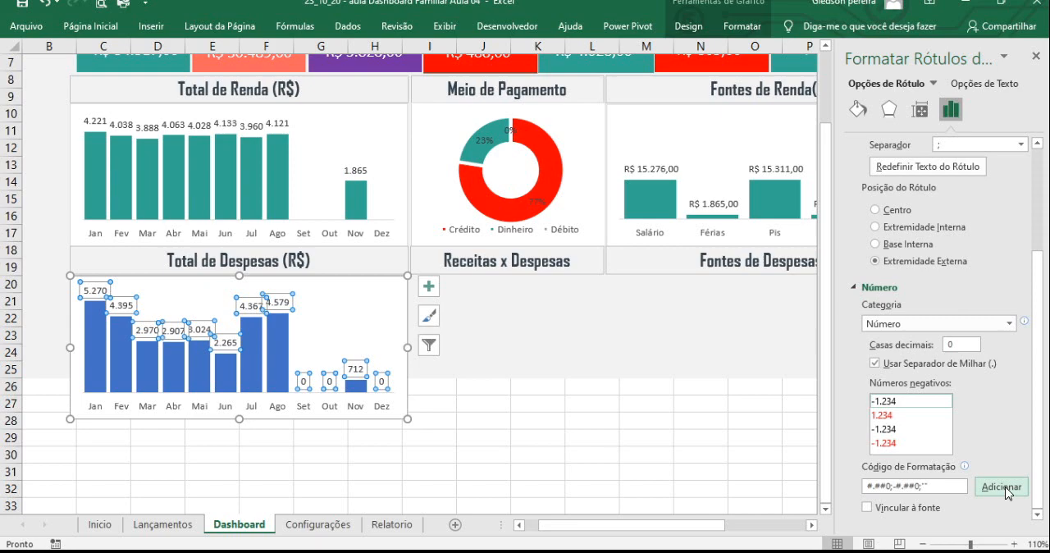
pyautogui.click(949, 477)
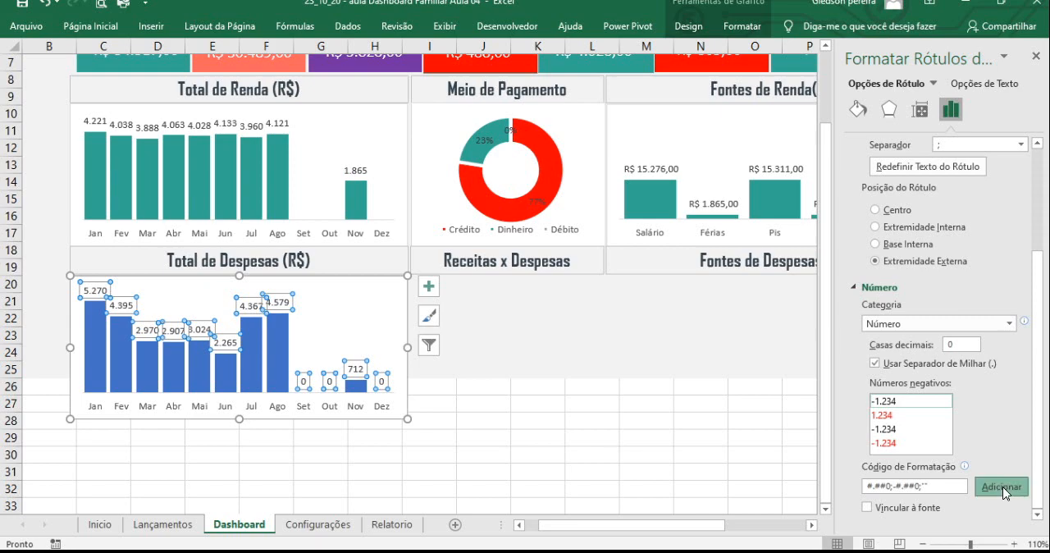
pyautogui.click(538, 402)
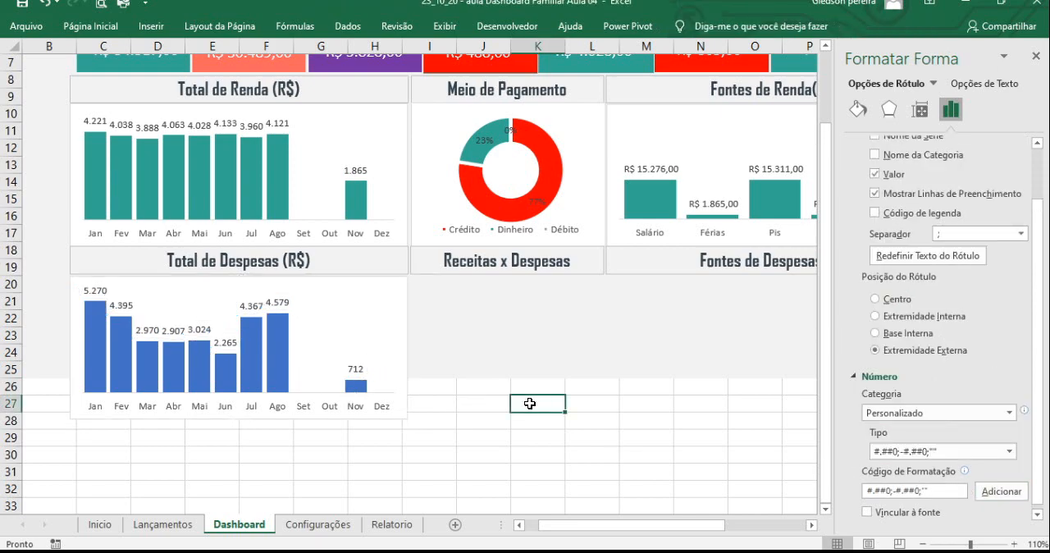
# - Fill the columns of the Total de Despesas chart with the standard colour Vermelho
pyautogui.click(389, 525)
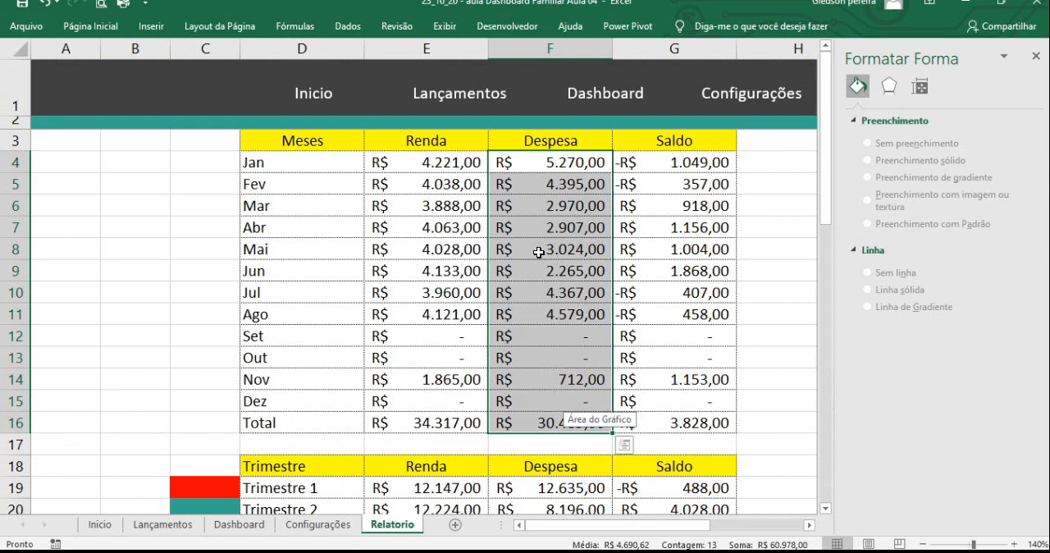
pyautogui.click(250, 526)
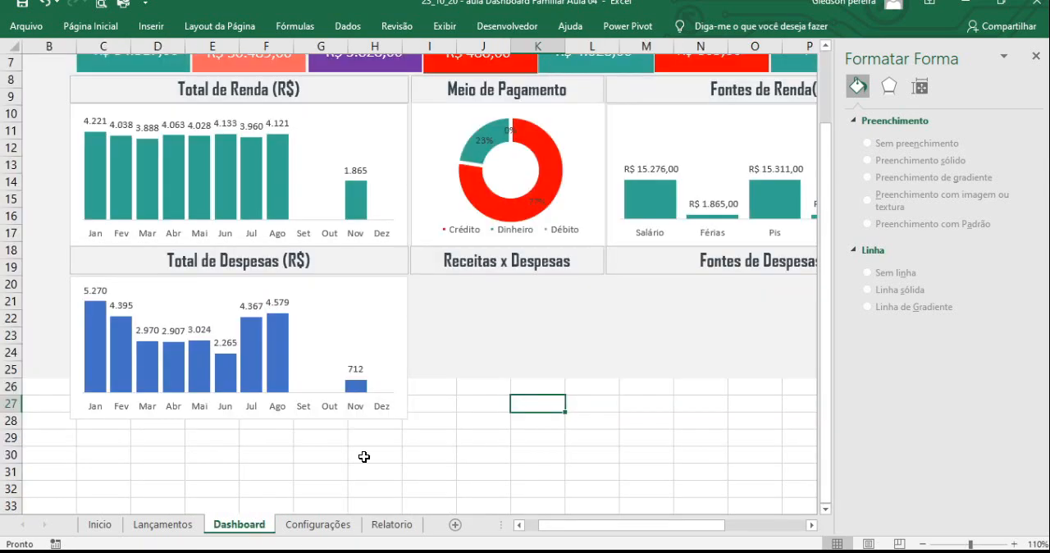
pyautogui.click(480, 338)
pyautogui.click(277, 332)
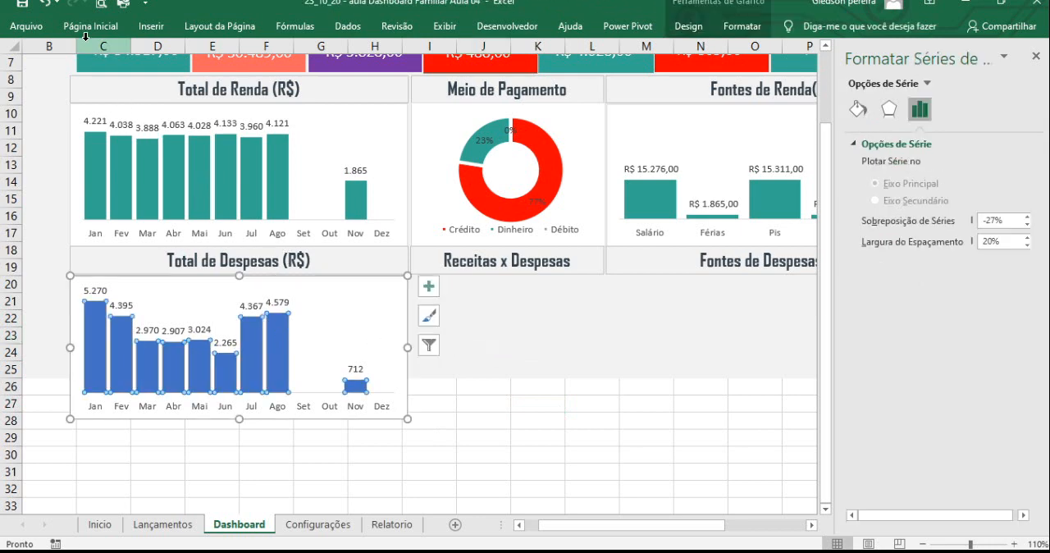
pyautogui.click(92, 31)
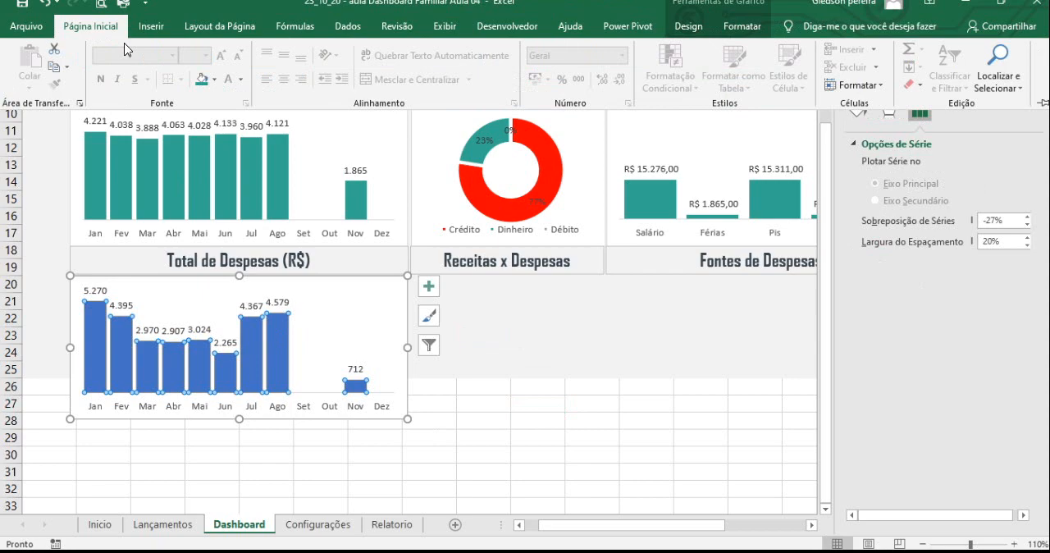
pyautogui.click(214, 79)
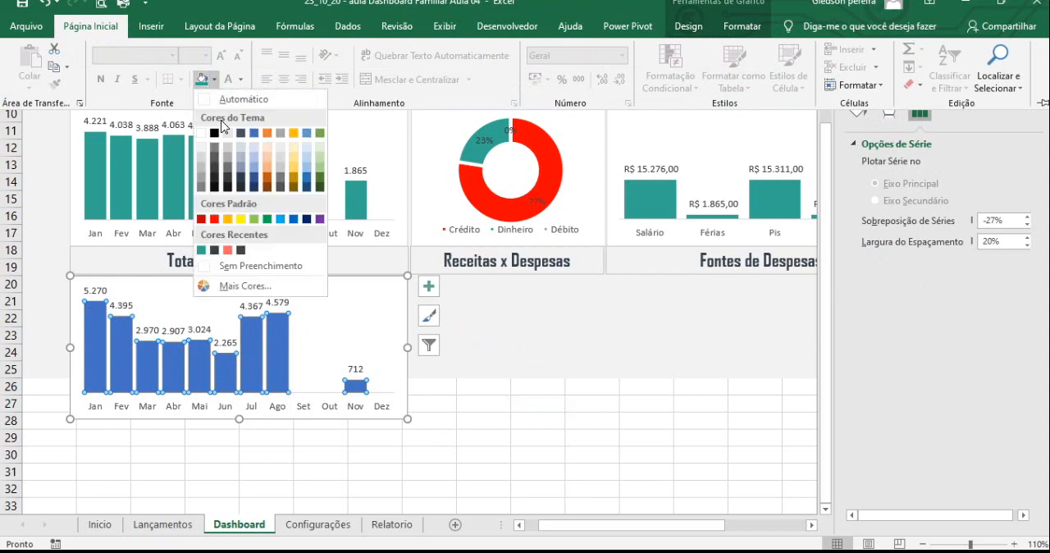
pyautogui.click(215, 219)
pyautogui.click(527, 404)
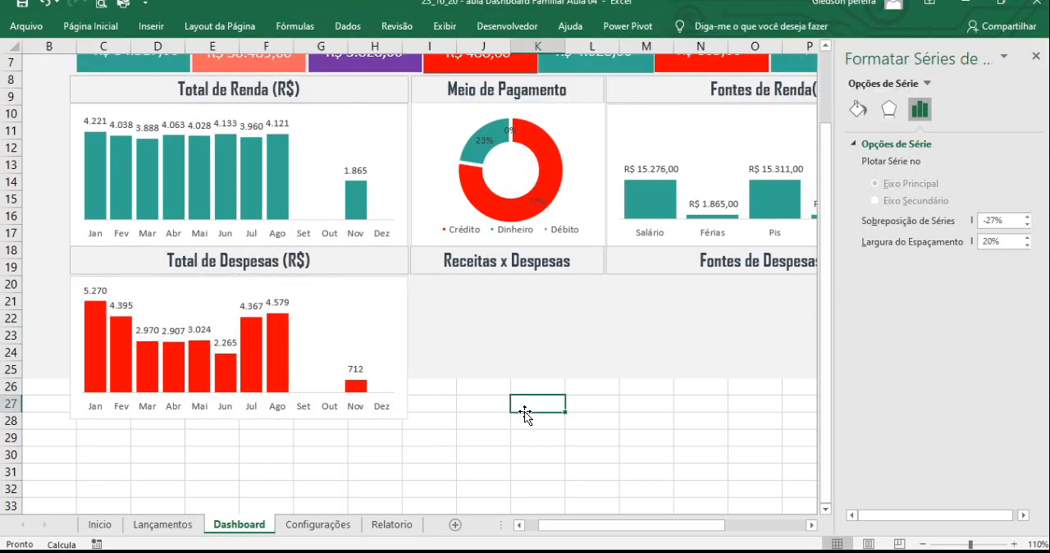
pyautogui.click(1036, 56)
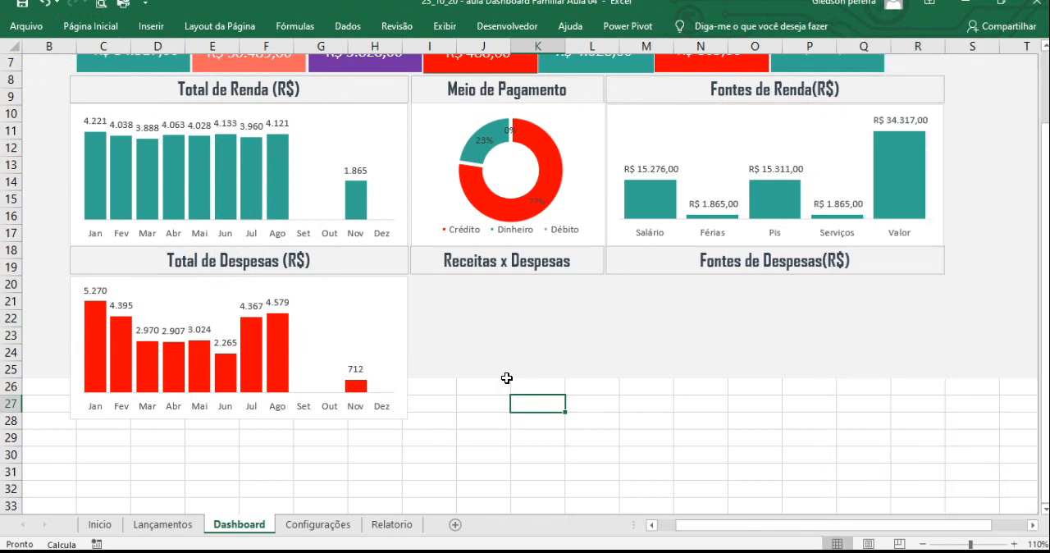
# - Examine the Relatorio tables and the Configurações lists for the data behind the Fontes de Despesas section
pyautogui.click(382, 527)
pyautogui.scroll(-5, 392, 443)
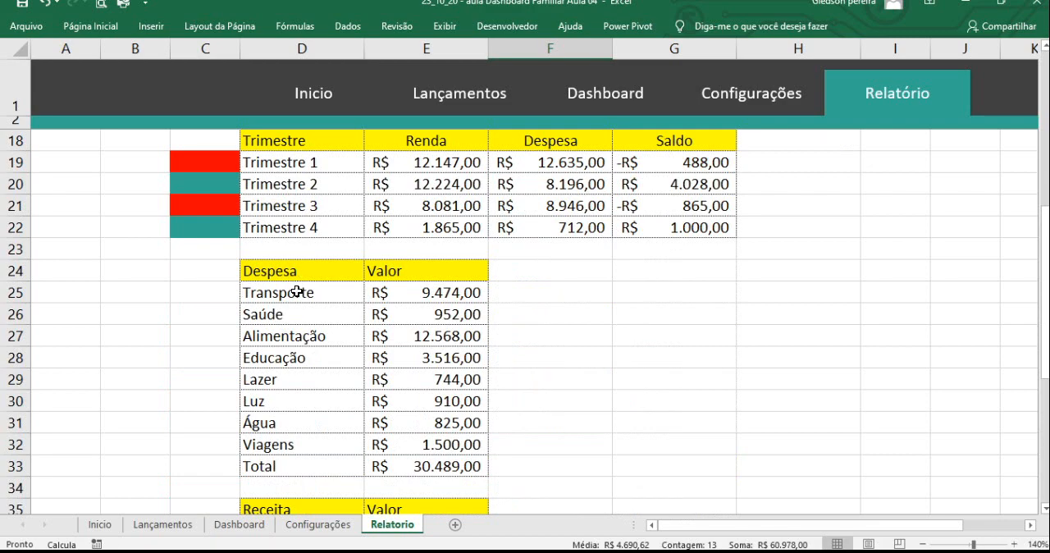
pyautogui.scroll(-2, 304, 352)
pyautogui.scroll(-4, 305, 383)
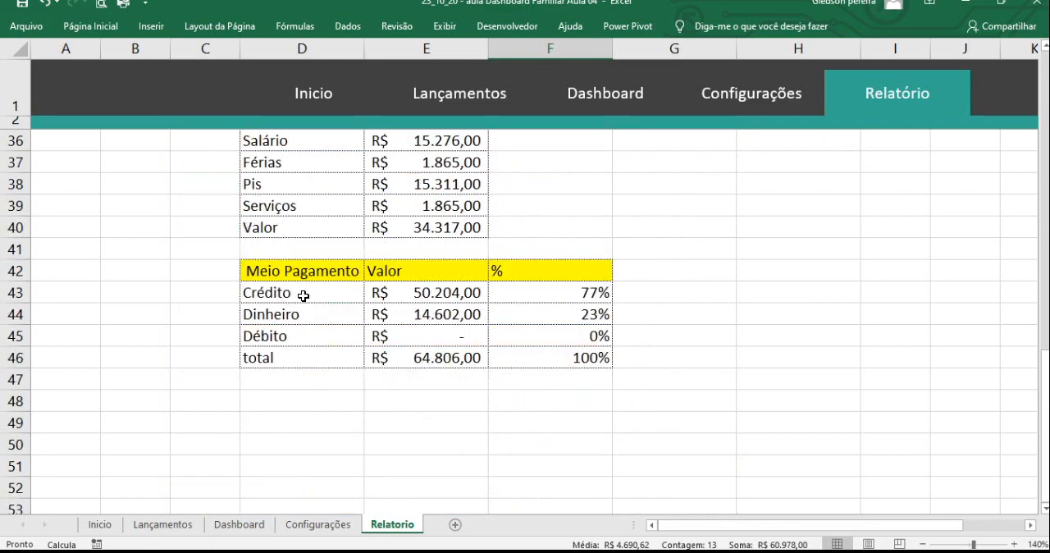
pyautogui.scroll(10, 353, 304)
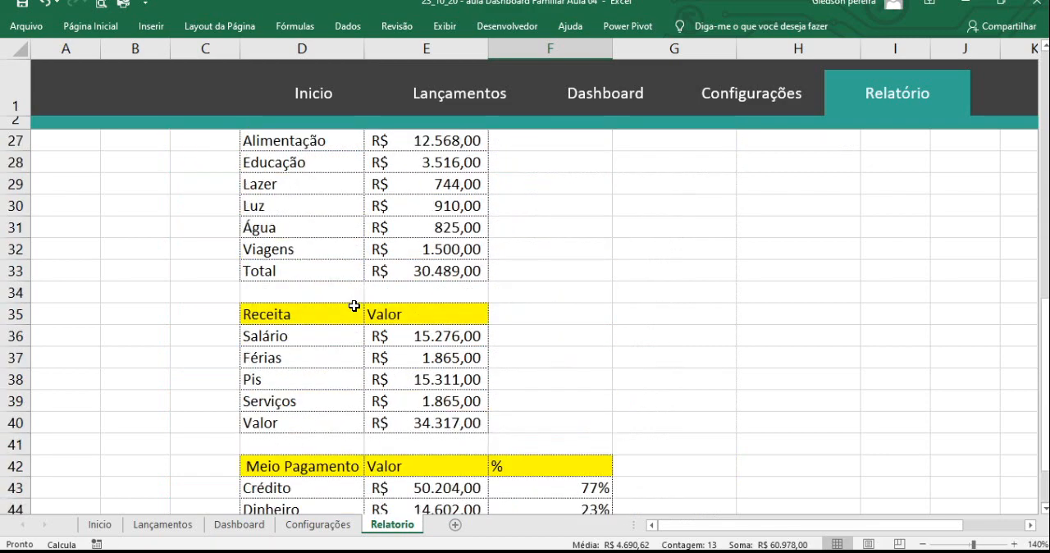
pyautogui.scroll(1, 354, 305)
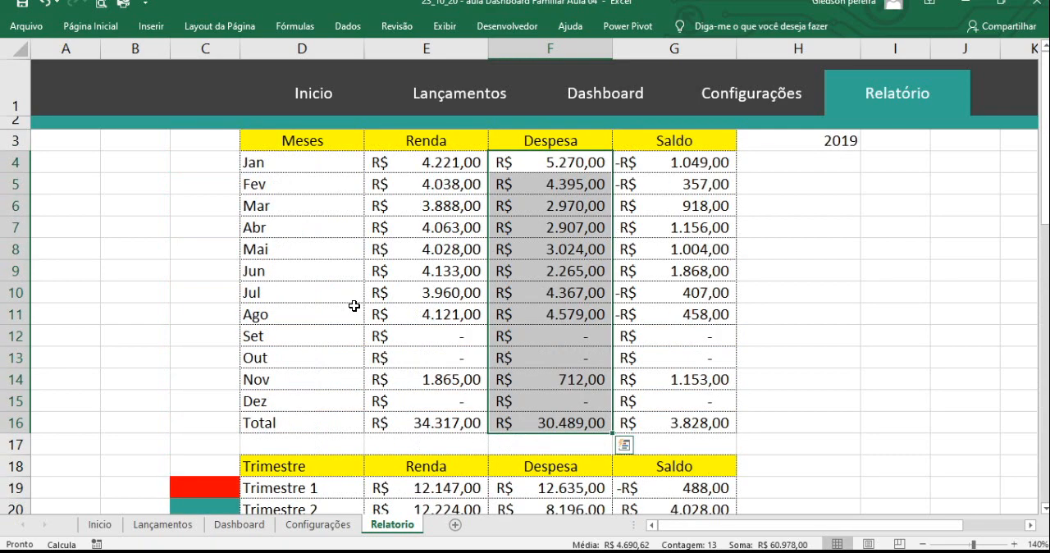
pyautogui.scroll(-5, 354, 305)
pyautogui.scroll(-2, 343, 344)
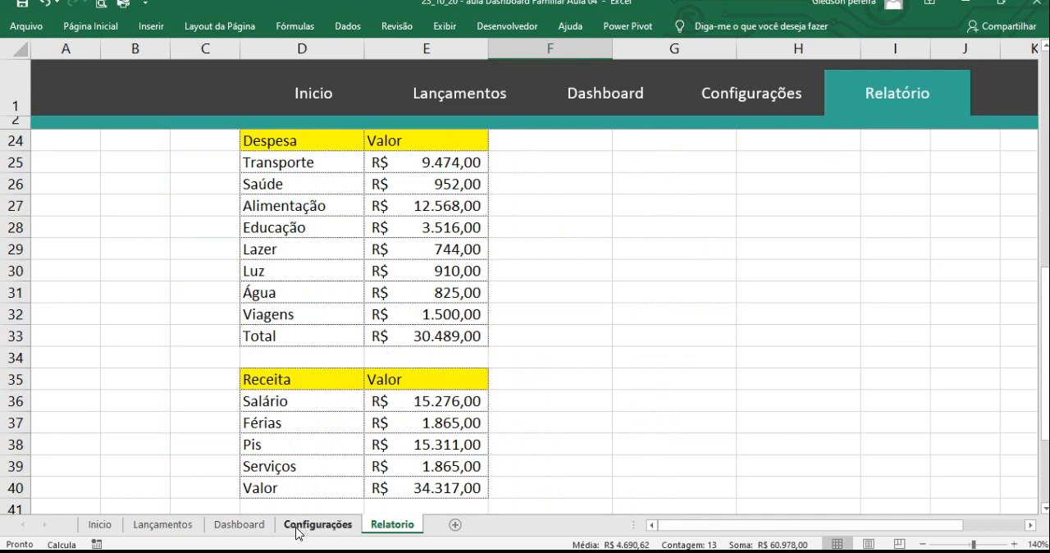
pyautogui.click(254, 527)
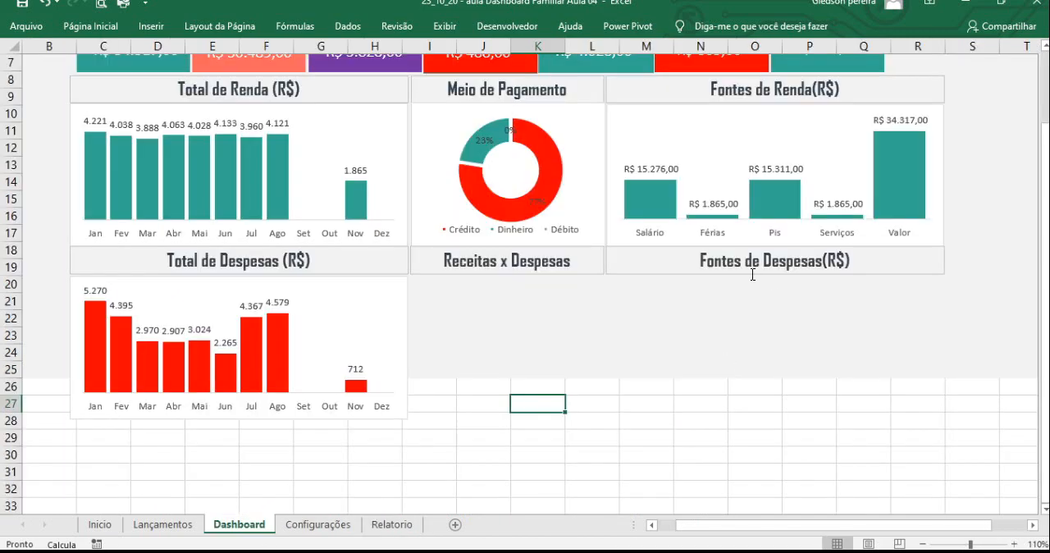
pyautogui.click(330, 525)
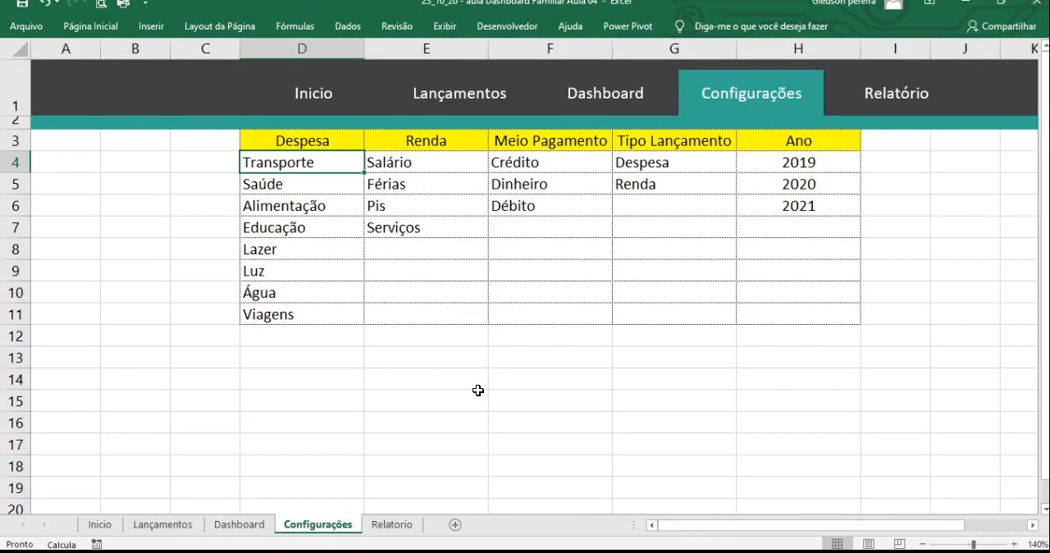
pyautogui.click(388, 527)
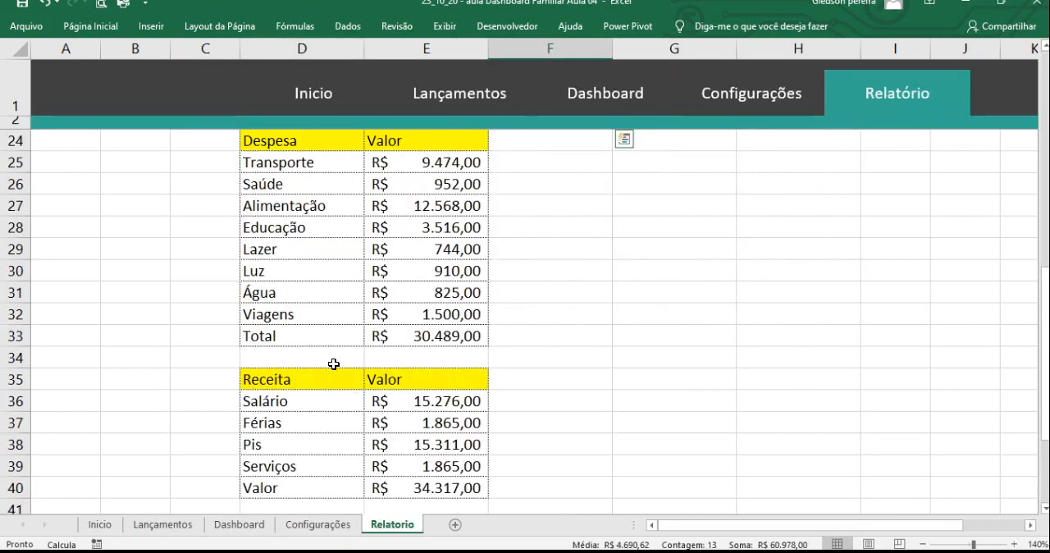
# - Insert a 2D clustered column chart from the expense categories and values in D25:E32 on Relatorio, excluding the total
pyautogui.scroll(1, 333, 358)
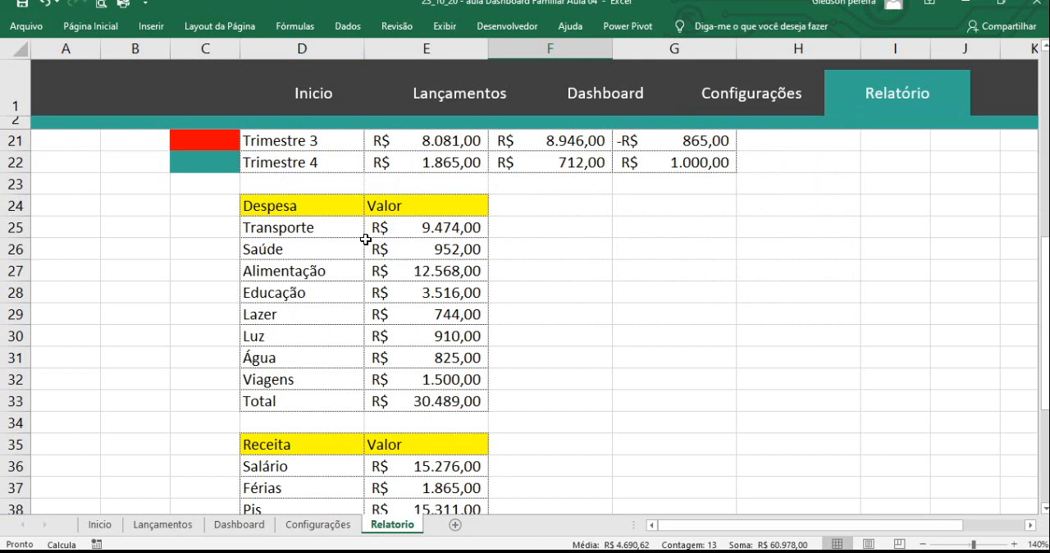
pyautogui.moveTo(323, 230); pyautogui.dragTo(433, 371)
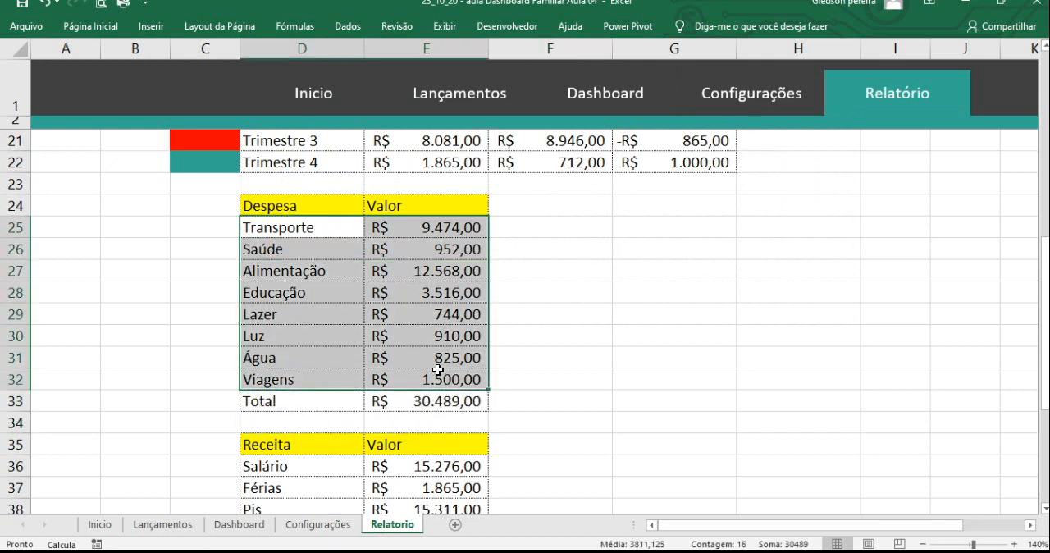
pyautogui.click(151, 28)
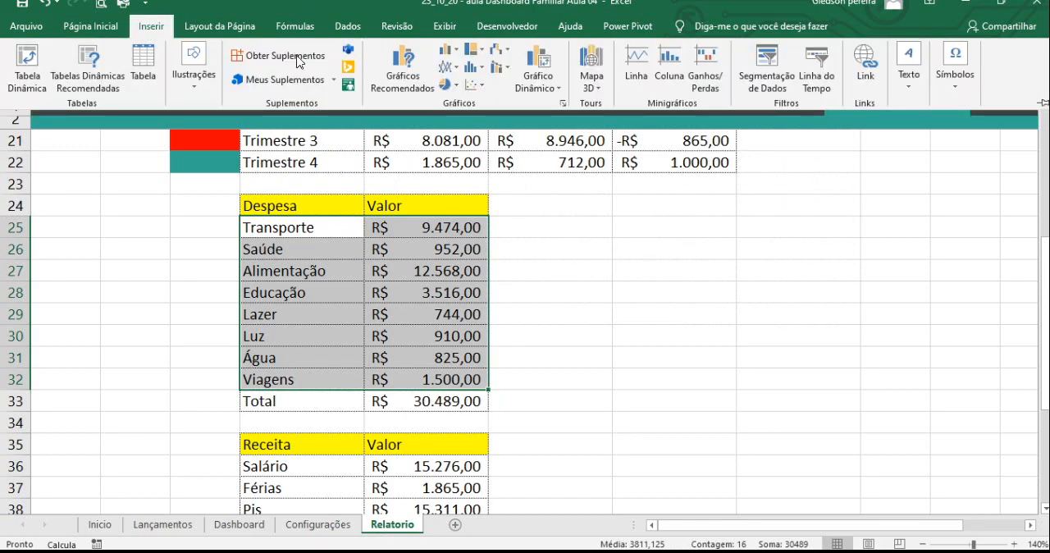
pyautogui.click(447, 53)
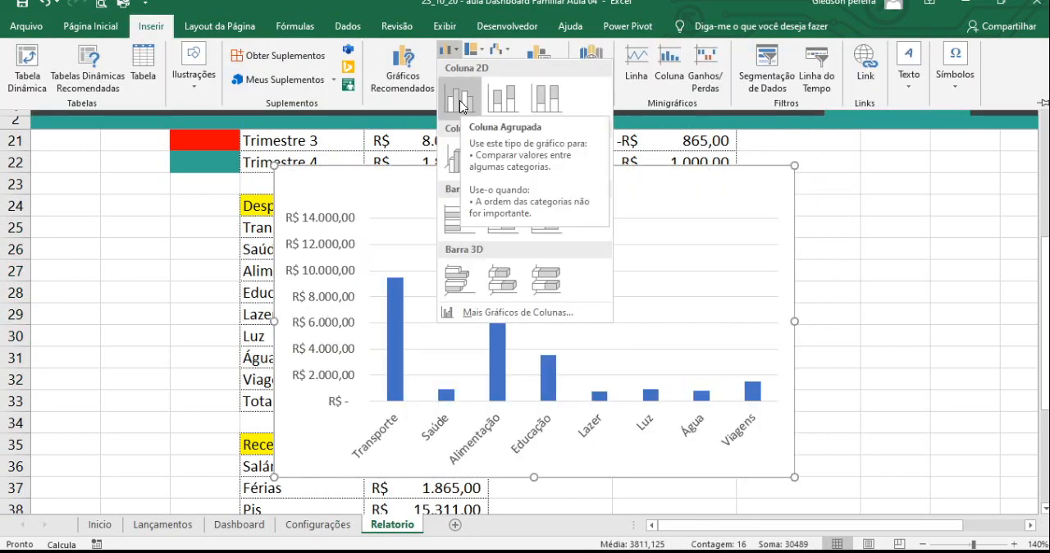
pyautogui.click(461, 99)
# - Remove the vertical value axis and the horizontal gridlines from the new expense category chart
pyautogui.click(330, 246)
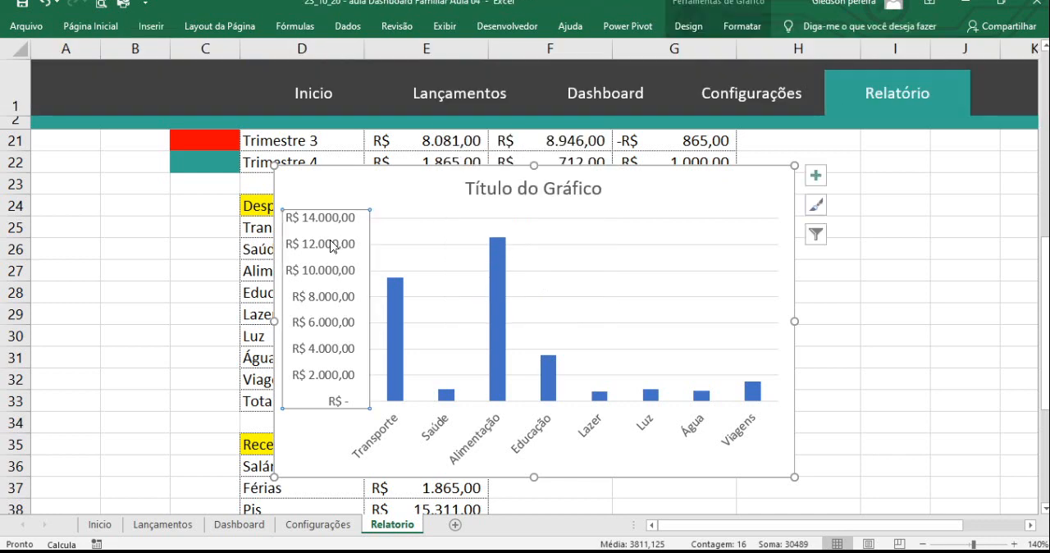
pyautogui.press('Delete')
pyautogui.click(417, 245)
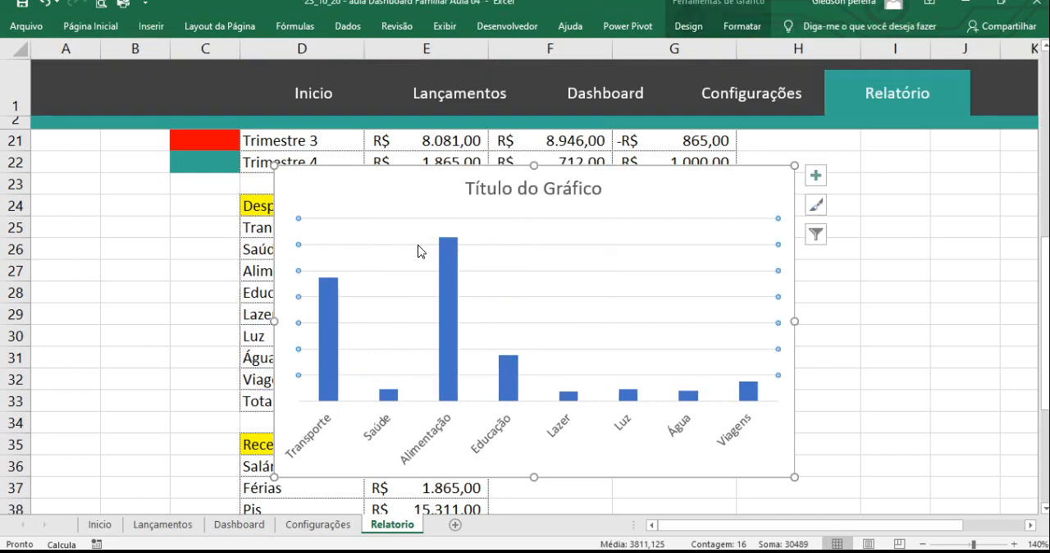
pyautogui.press('Delete')
# - Set the gap width of the expense category chart's data series to 20%
pyautogui.click(449, 283)
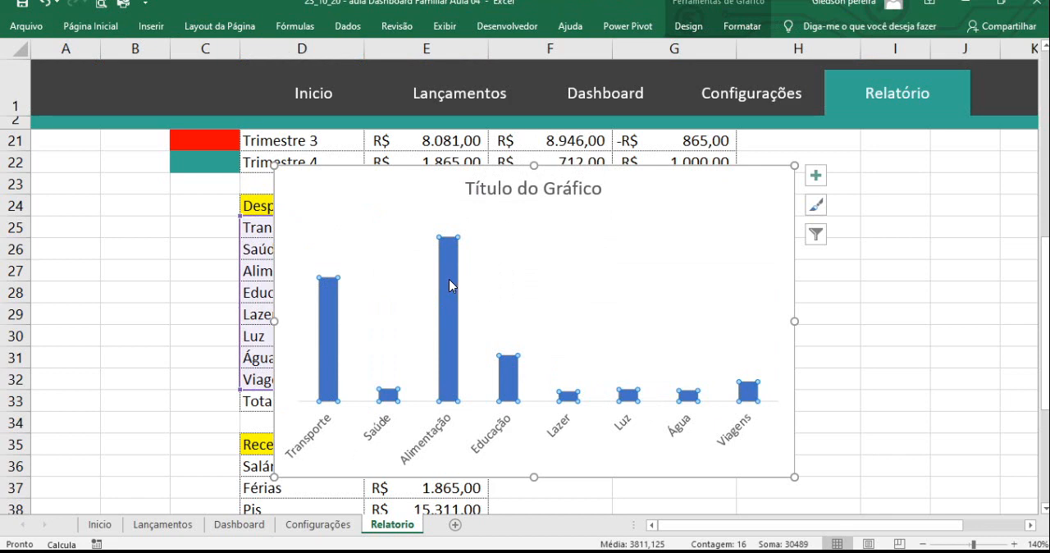
pyautogui.rightClick(449, 279)
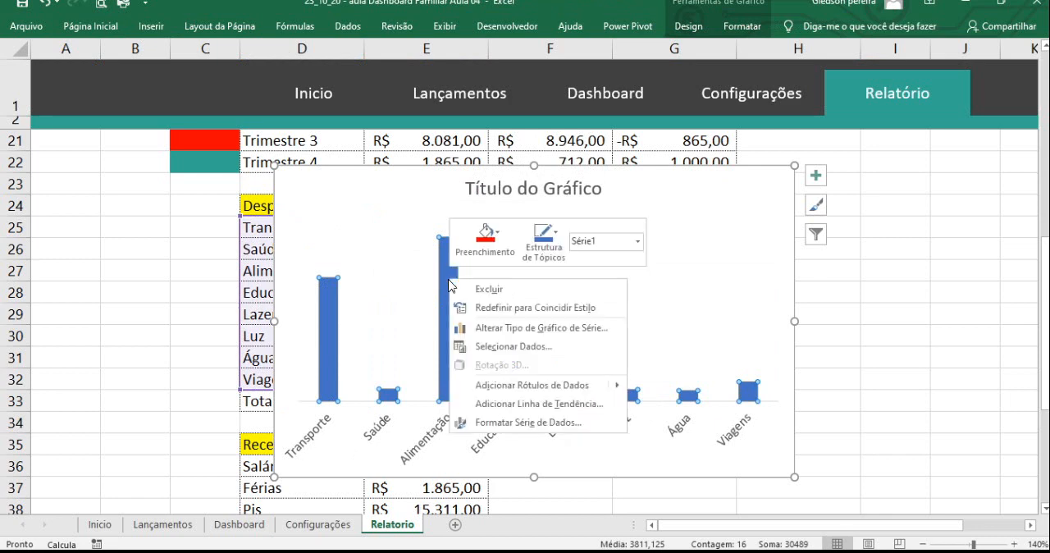
pyautogui.click(504, 422)
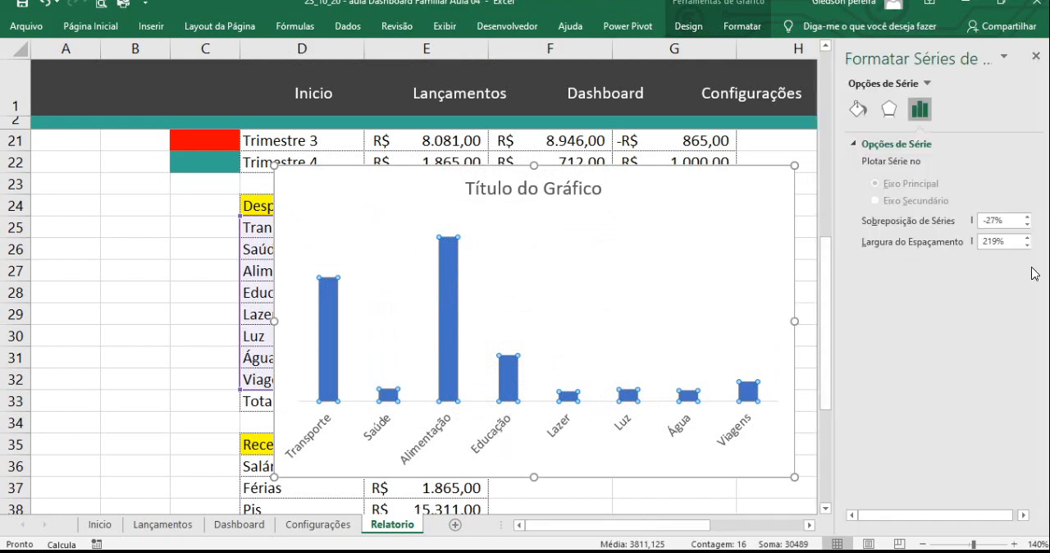
pyautogui.hotkey('ctrl', '1')
pyautogui.click(939, 244)
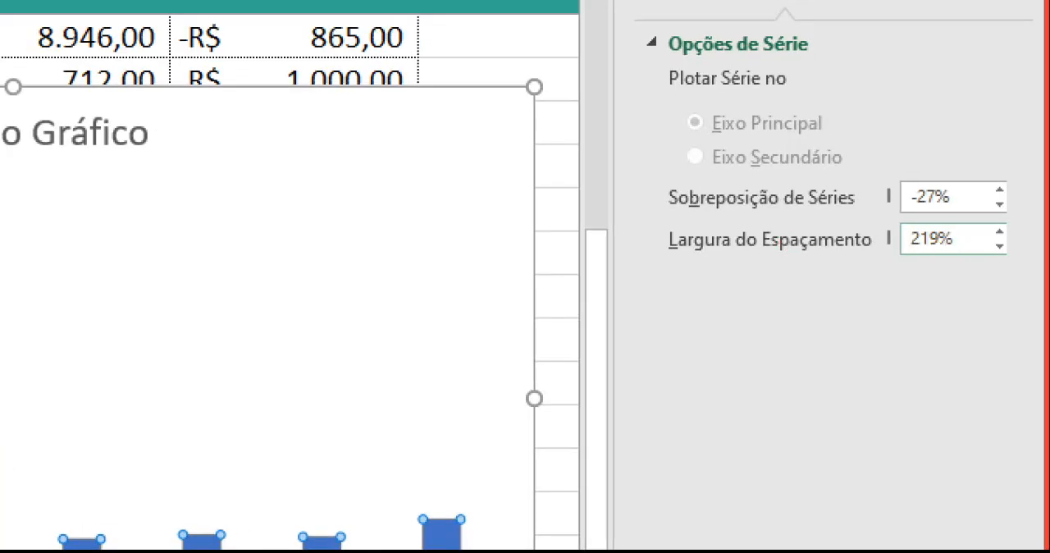
pyautogui.moveTo(961, 251); pyautogui.dragTo(1038, 340)
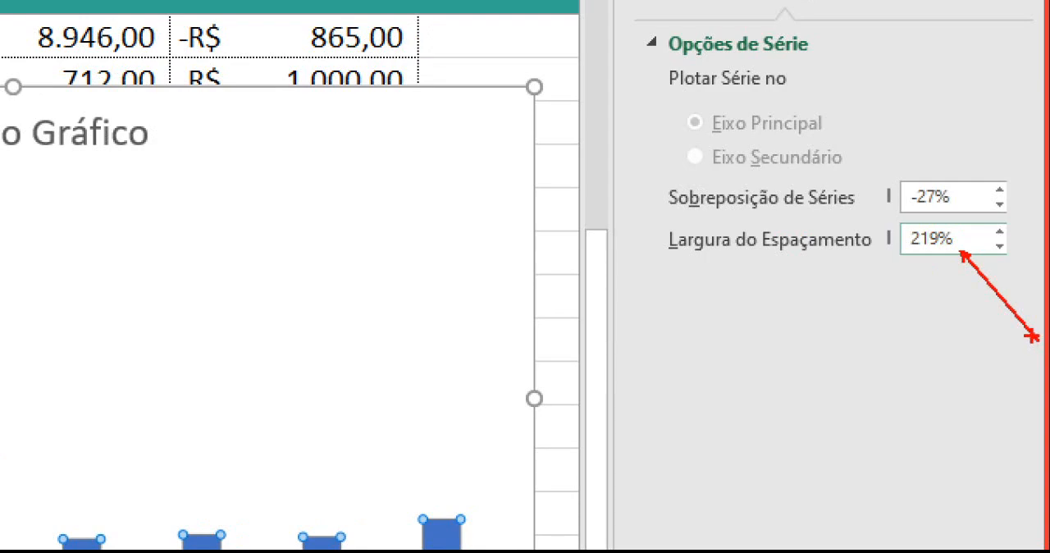
pyautogui.press('Escape')
pyautogui.moveTo(1006, 242); pyautogui.dragTo(980, 244)
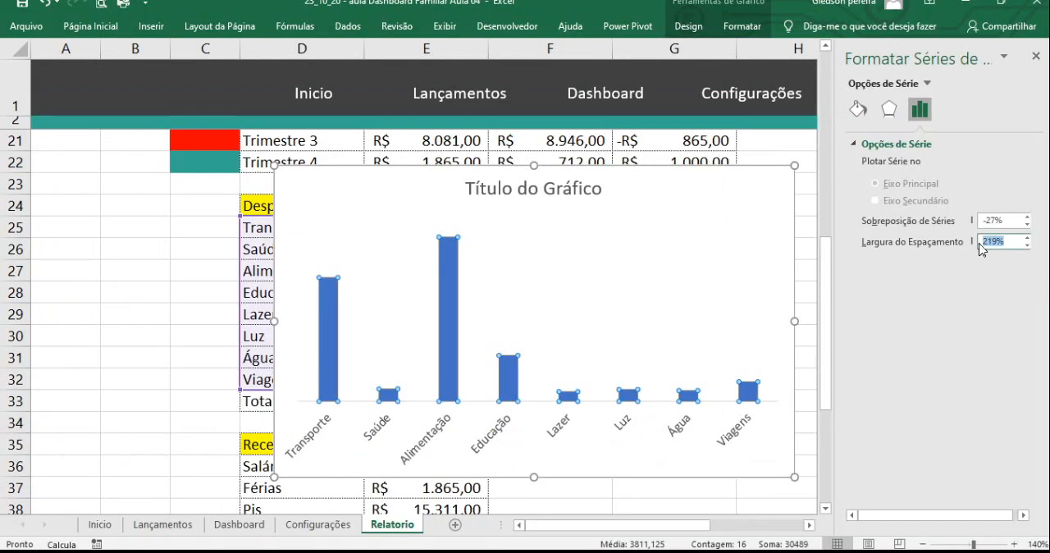
pyautogui.write('20')
pyautogui.press('Return')
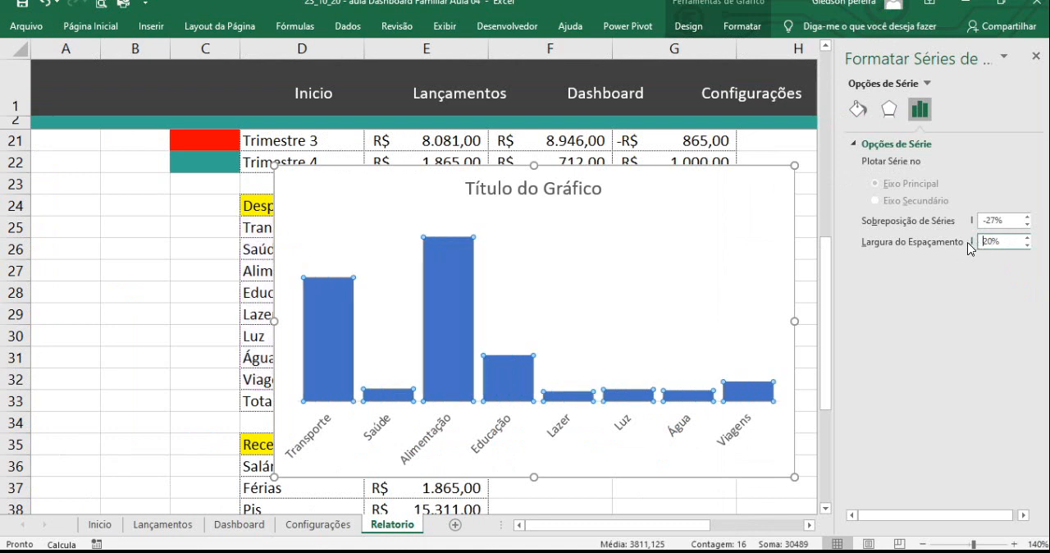
pyautogui.click(434, 443)
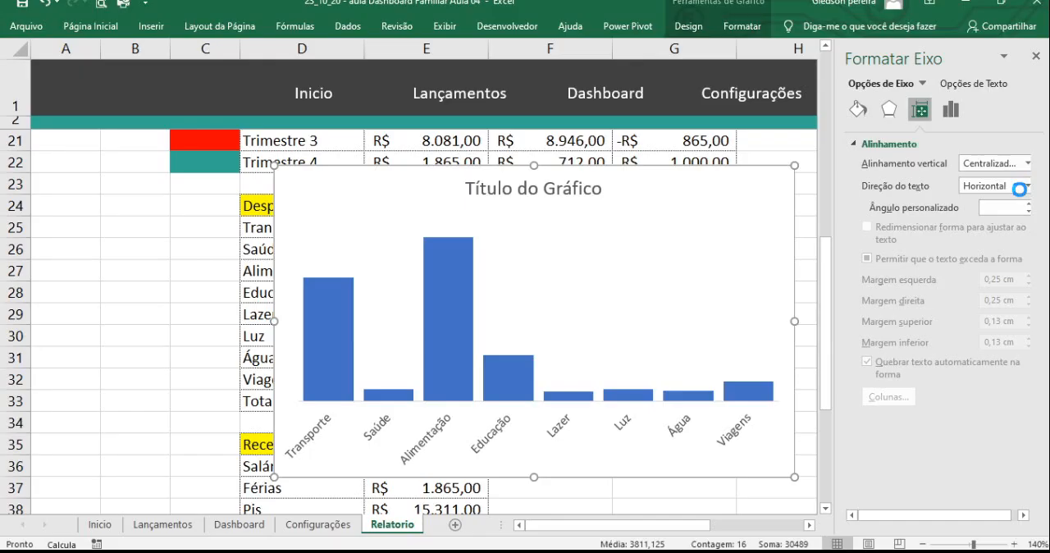
pyautogui.click(1001, 185)
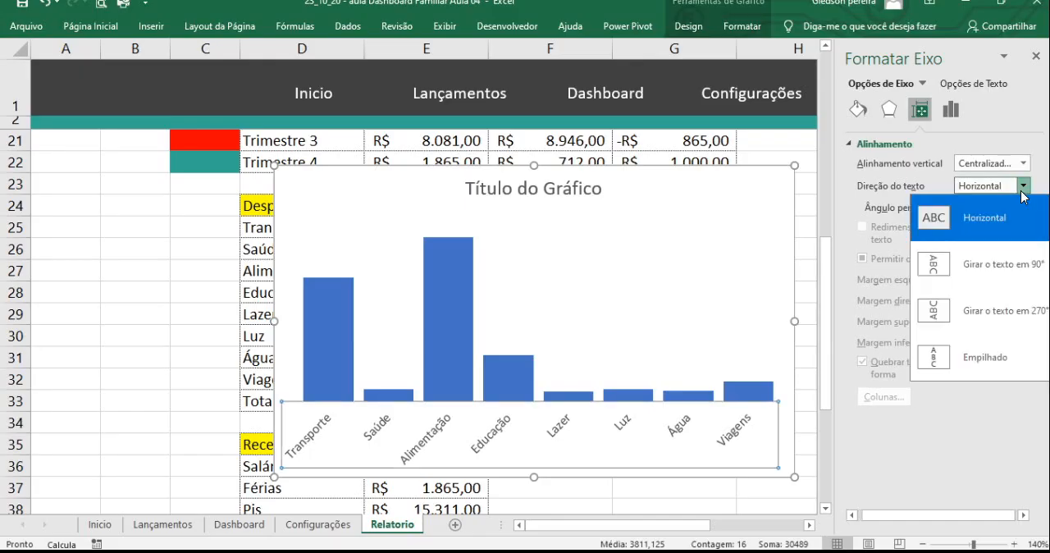
pyautogui.click(211, 220)
# - Move the expense category chart from Relatorio to the Dashboard sheet, placing it directly under the Fontes de Despesas(R$) heading
pyautogui.click(345, 206)
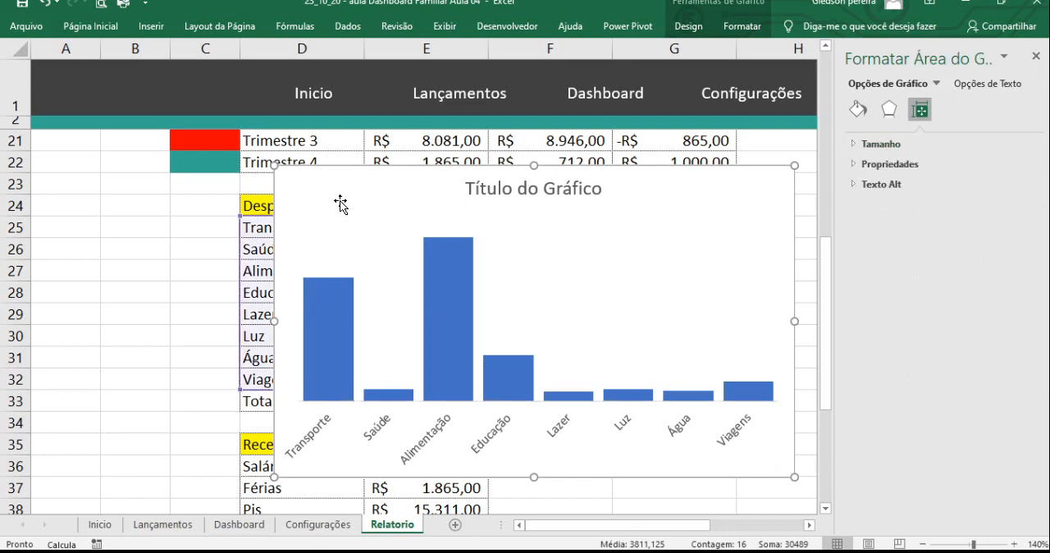
pyautogui.press('Delete')
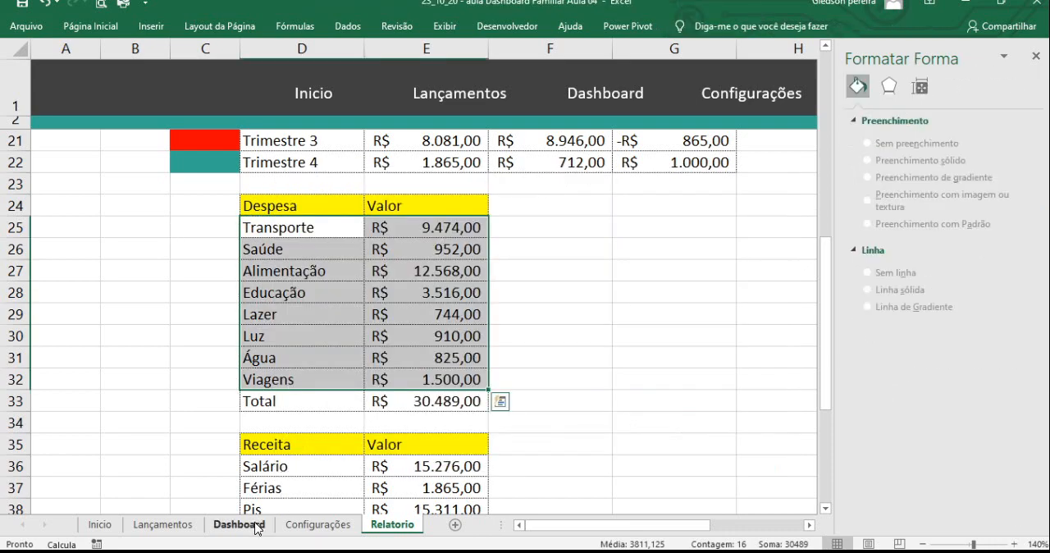
pyautogui.click(238, 524)
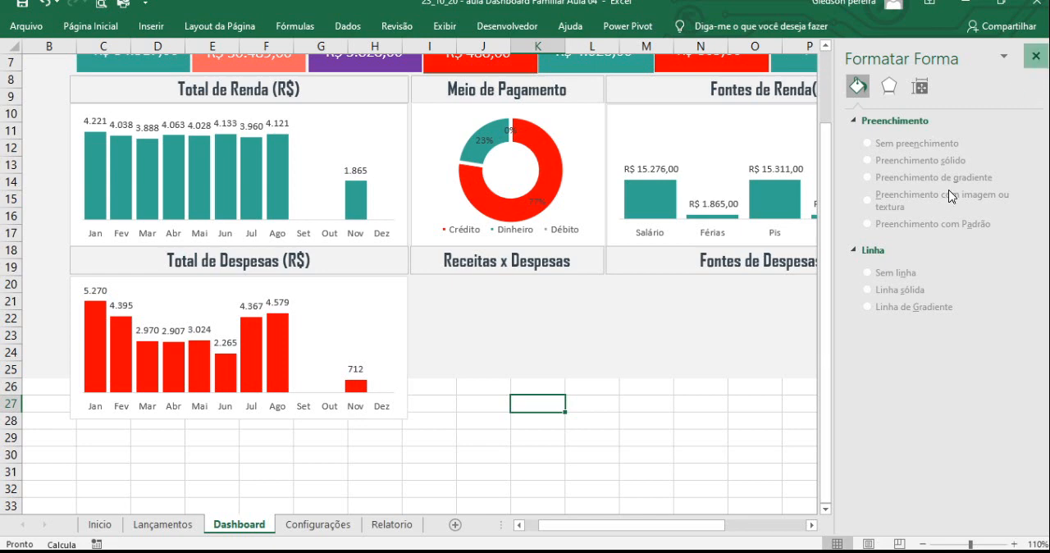
pyautogui.click(1035, 56)
pyautogui.click(674, 418)
pyautogui.hotkey('ctrl', 'v')
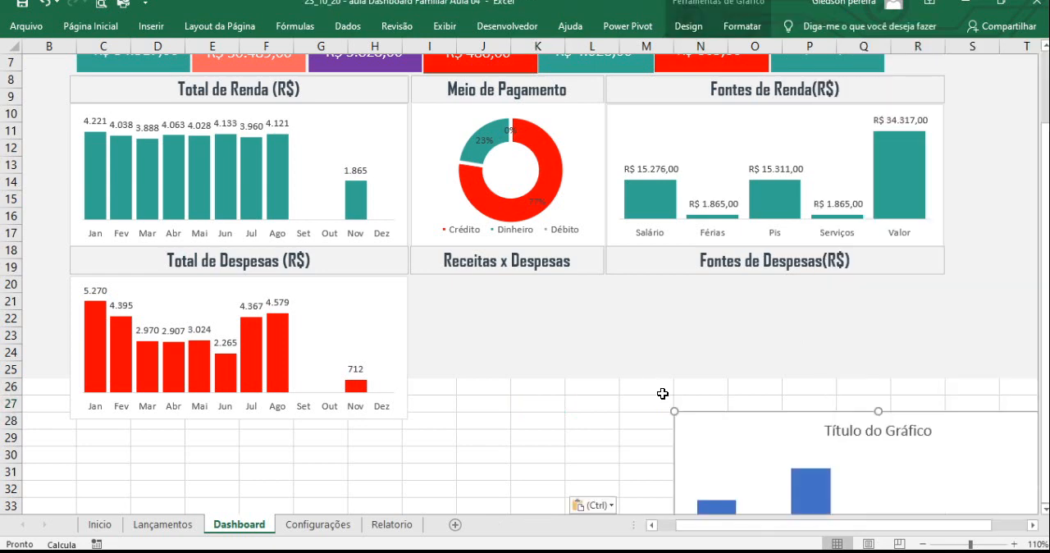
pyautogui.moveTo(702, 420); pyautogui.dragTo(607, 277)
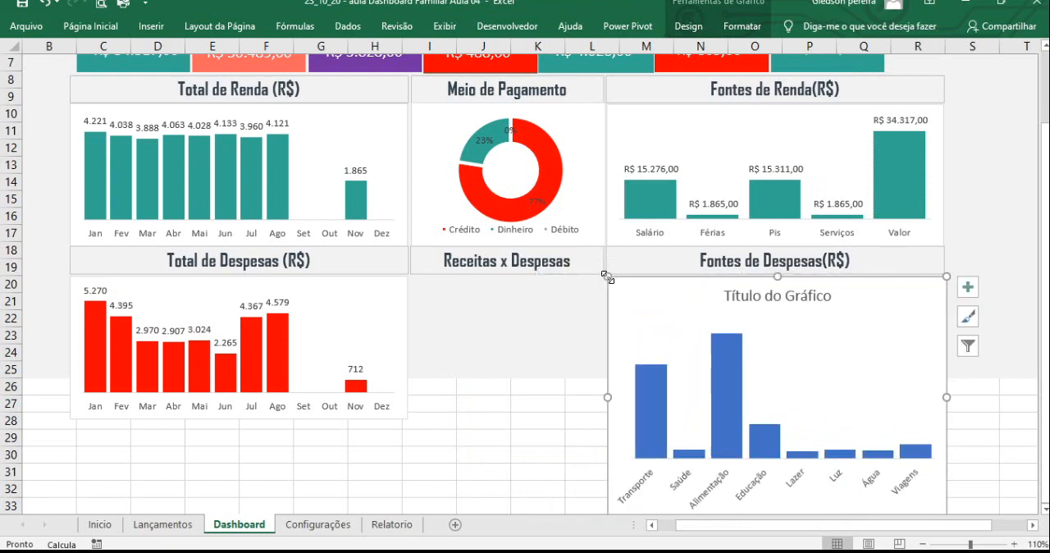
# - Reduce the height of the expense category chart under Fontes de Despesas(R$) so its lower edge ends at about row 27
pyautogui.scroll(-1, 719, 440)
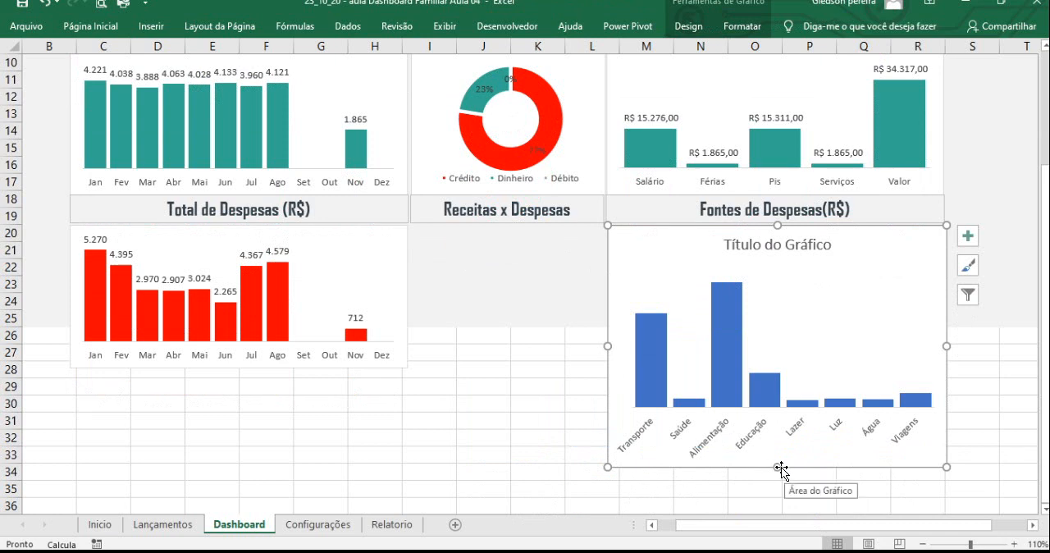
pyautogui.moveTo(778, 467); pyautogui.dragTo(763, 358)
pyautogui.scroll(1, 763, 358)
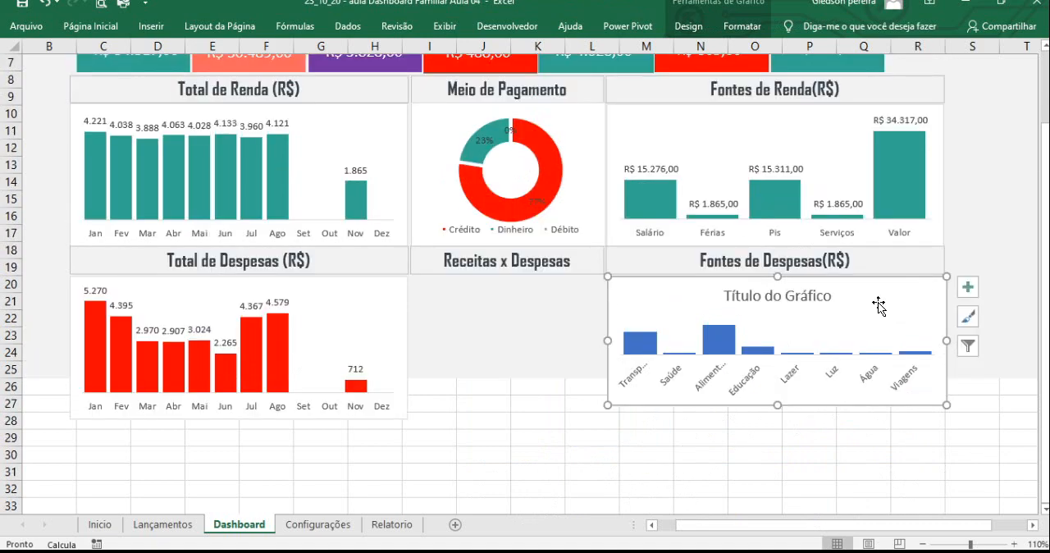
pyautogui.scroll(2, 462, 305)
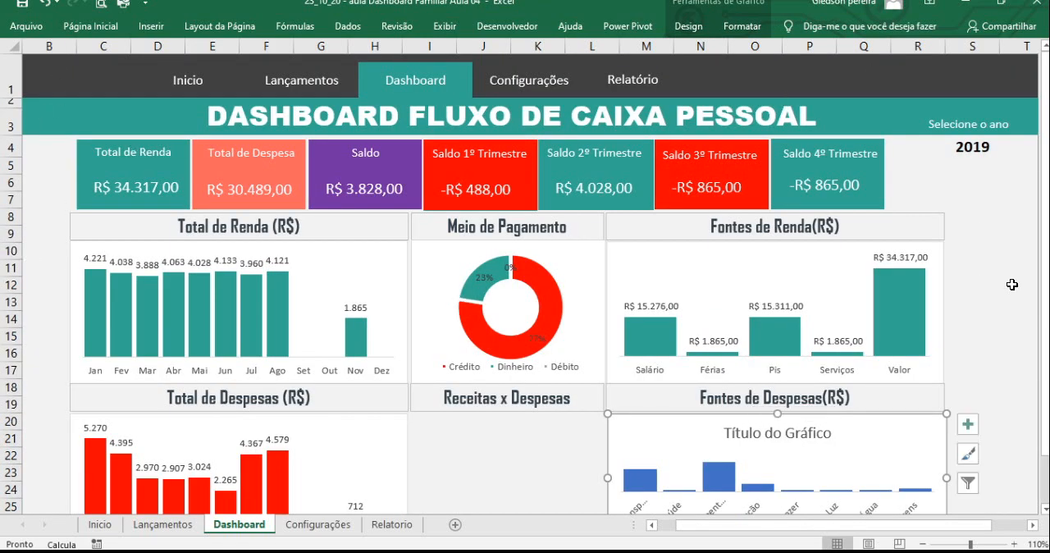
pyautogui.scroll(-1, 1005, 366)
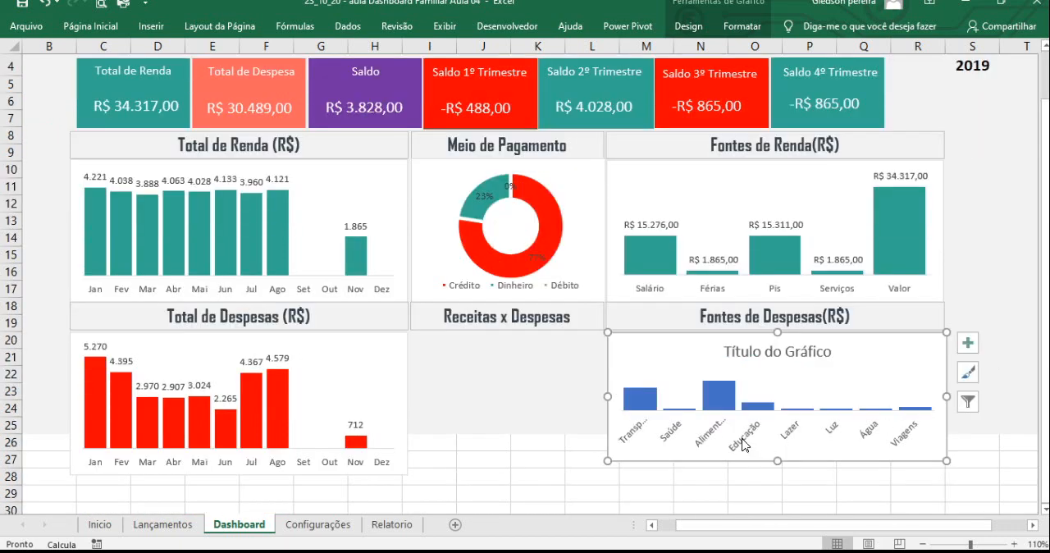
# - Set the font size of the expense category chart's horizontal axis labels to 8
pyautogui.click(743, 443)
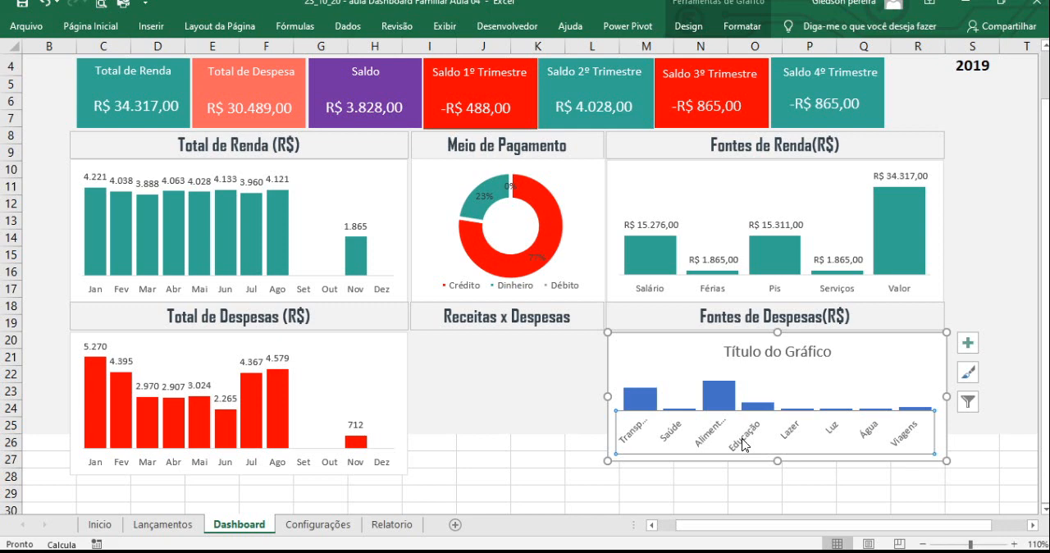
pyautogui.click(112, 27)
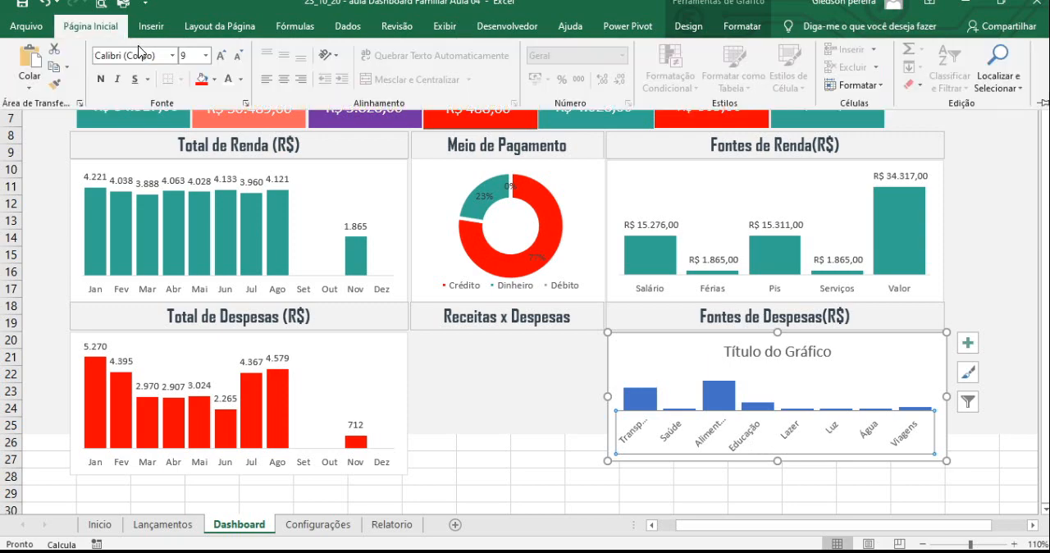
pyautogui.click(189, 55)
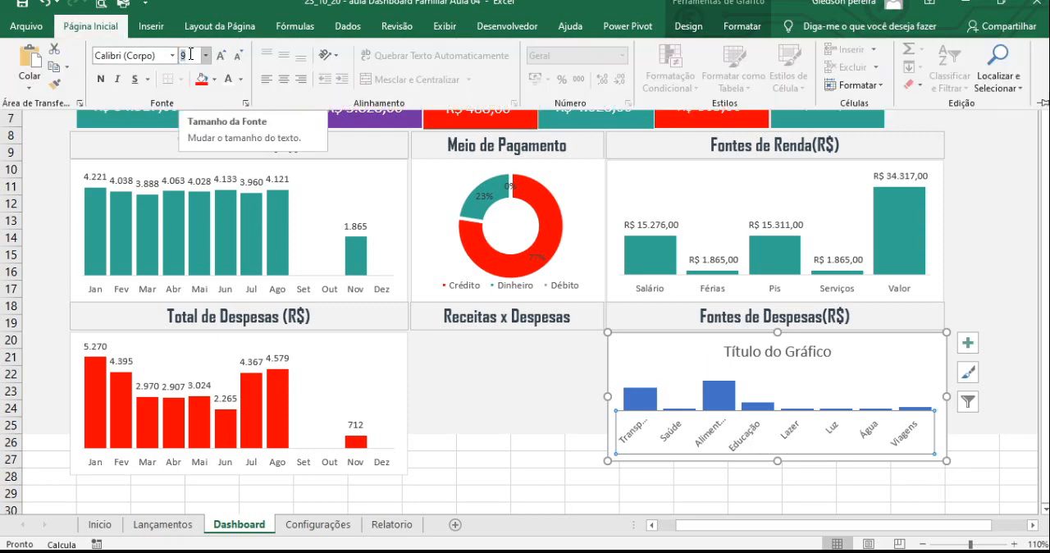
pyautogui.write('8')
pyautogui.press('Return')
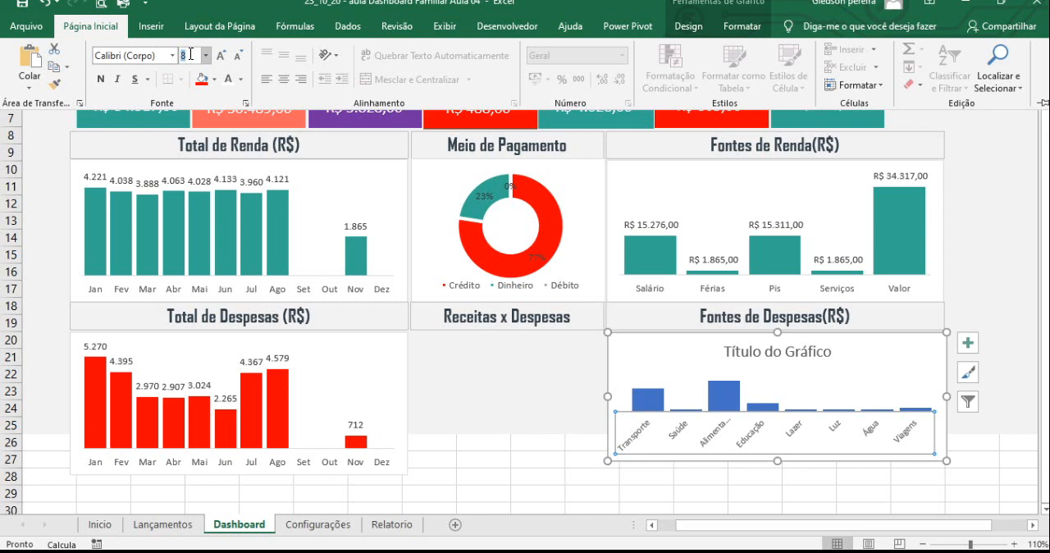
# - Rotate the text of the expense category chart's horizontal axis labels by 270° and close the axis formatting
pyautogui.rightClick(640, 437)
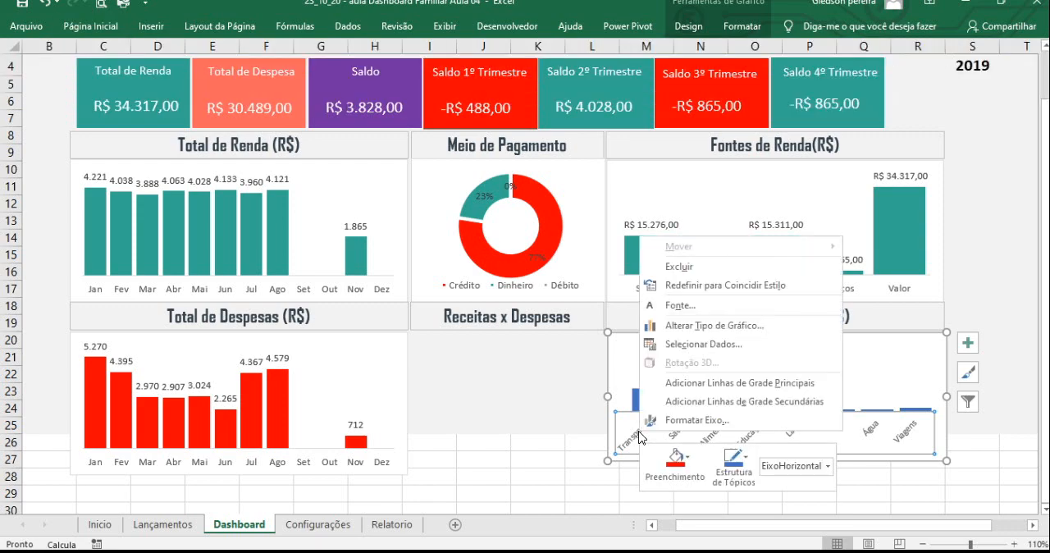
pyautogui.click(673, 422)
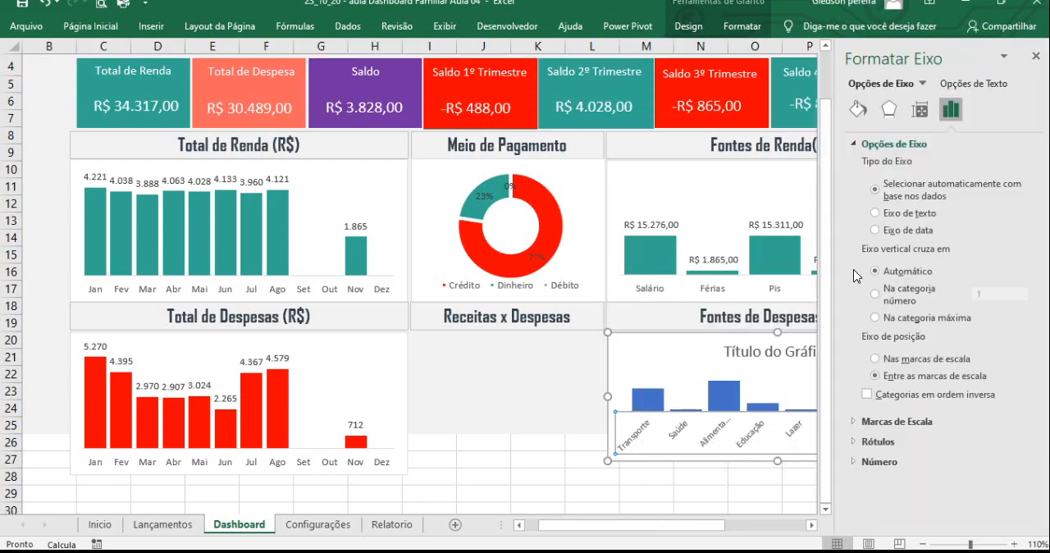
pyautogui.click(919, 110)
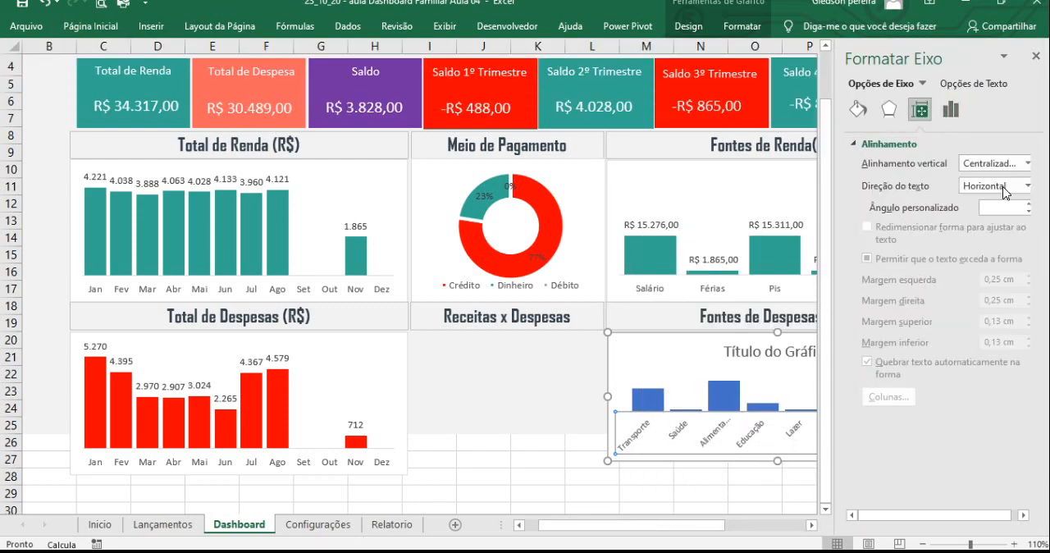
pyautogui.click(1021, 186)
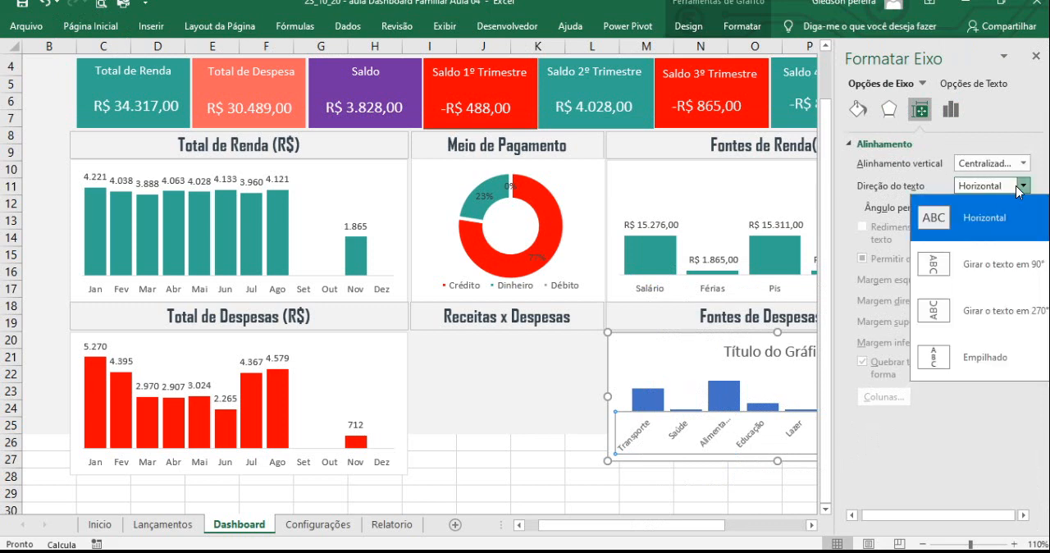
pyautogui.click(982, 314)
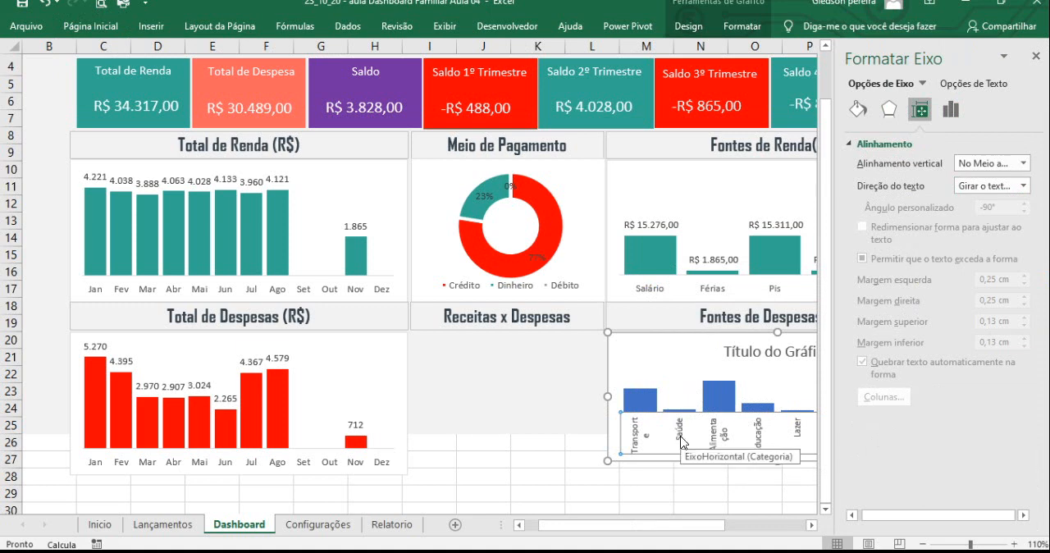
pyautogui.click(1036, 56)
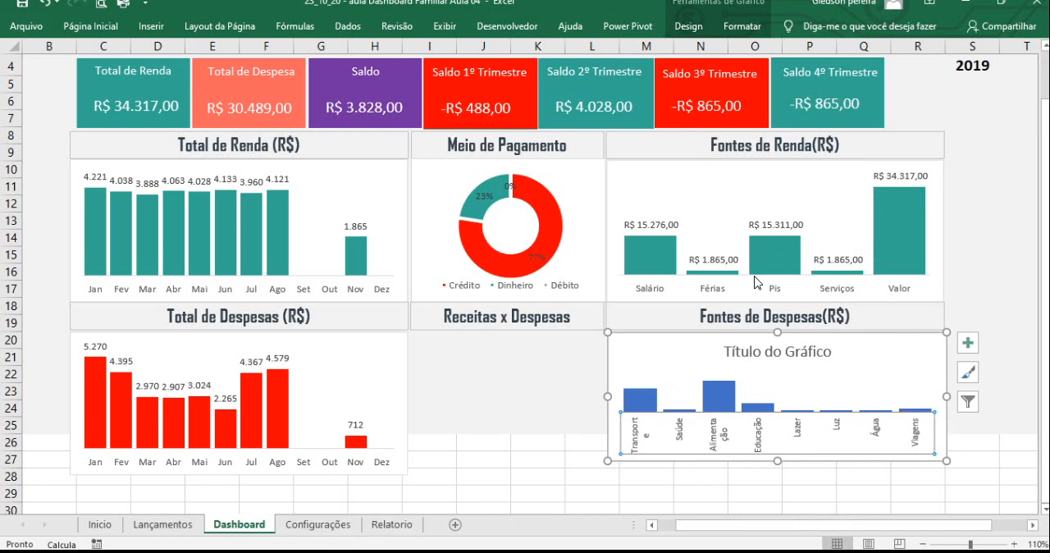
# - On the Relatorio sheet, fill G25:G29 beside the Despesa table with the ranking positions 1 to 5
pyautogui.click(373, 529)
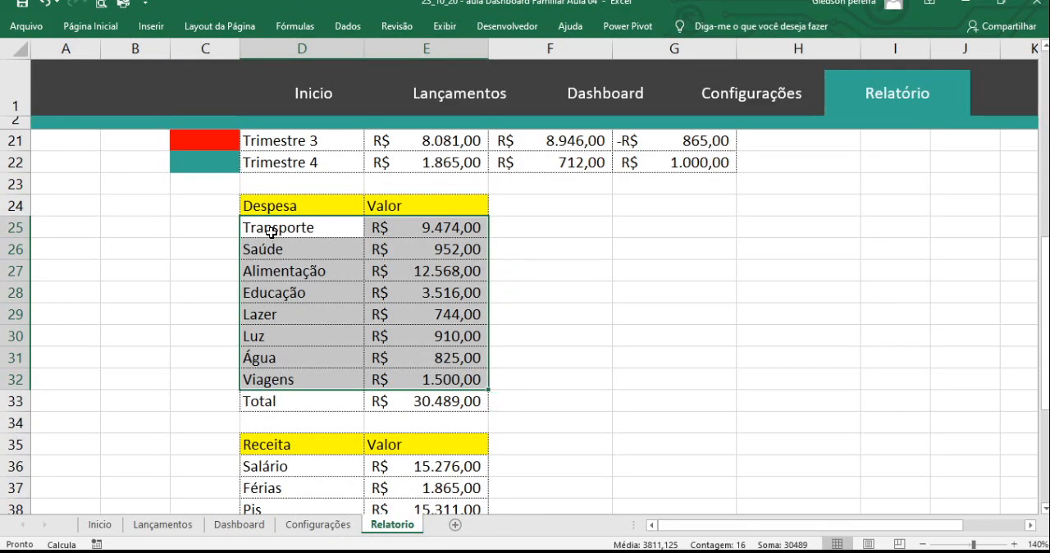
pyautogui.moveTo(274, 229); pyautogui.dragTo(435, 380)
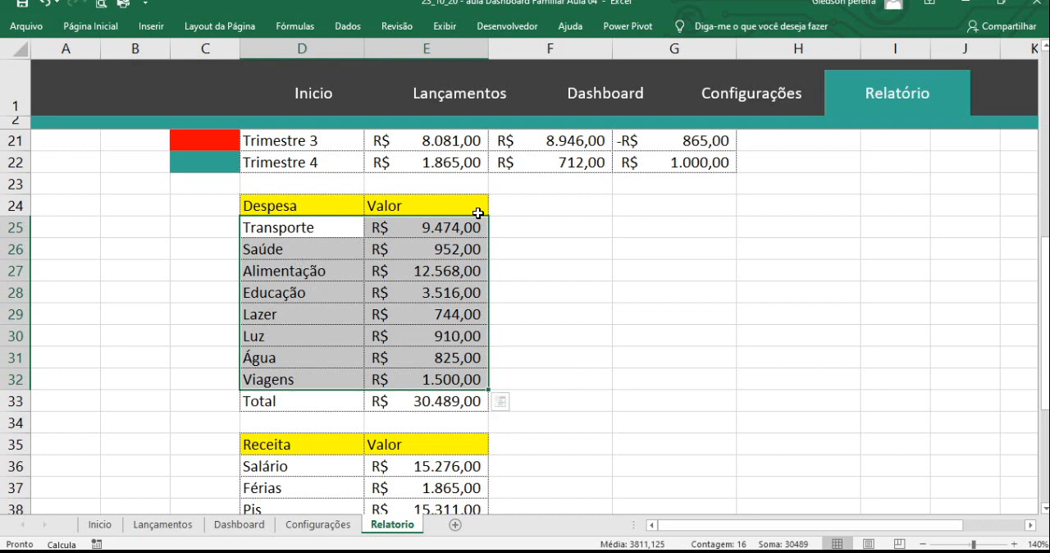
pyautogui.click(638, 229)
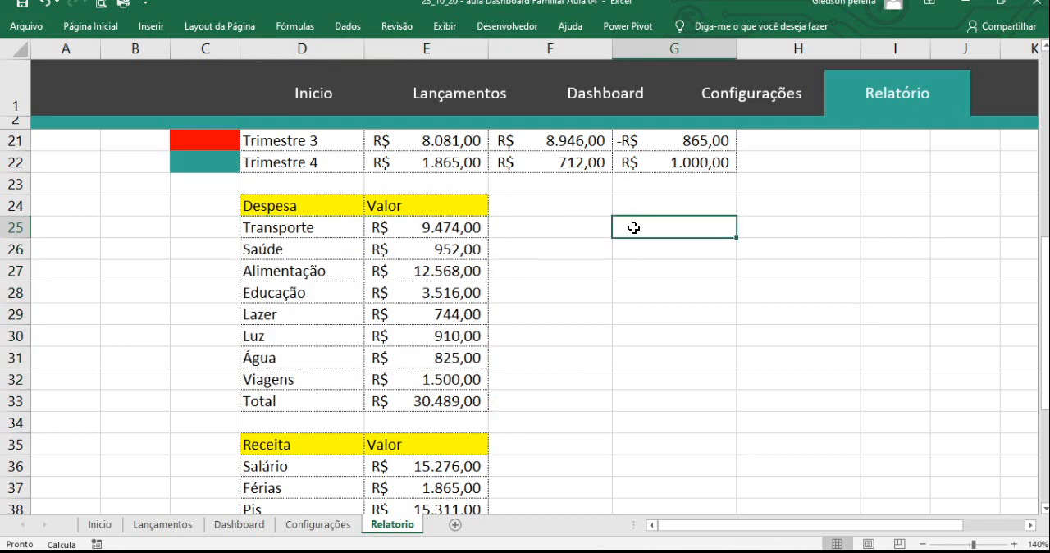
pyautogui.write('1')
pyautogui.click(633, 246)
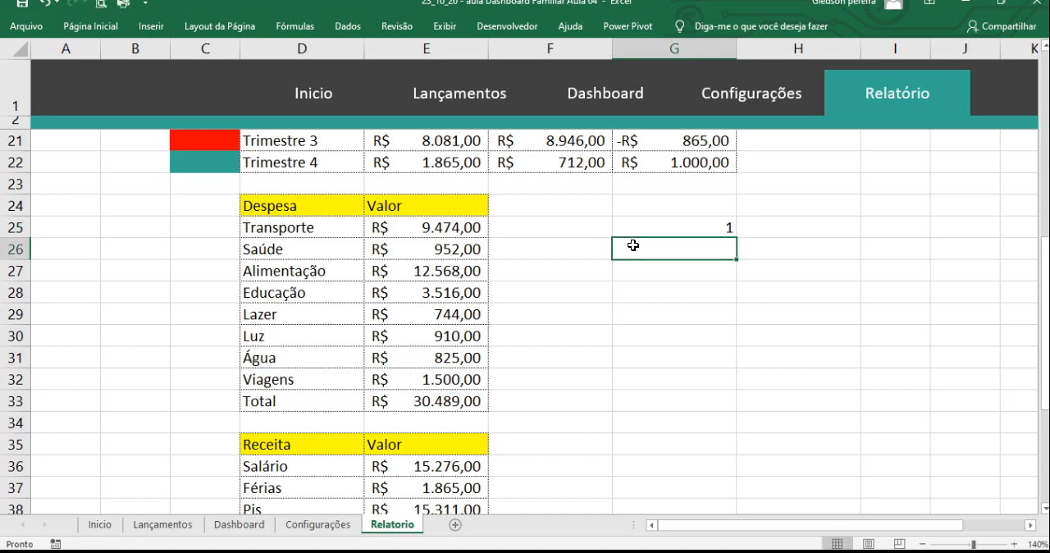
pyautogui.write('2')
pyautogui.press('Return')
pyautogui.moveTo(680, 230); pyautogui.dragTo(735, 326)
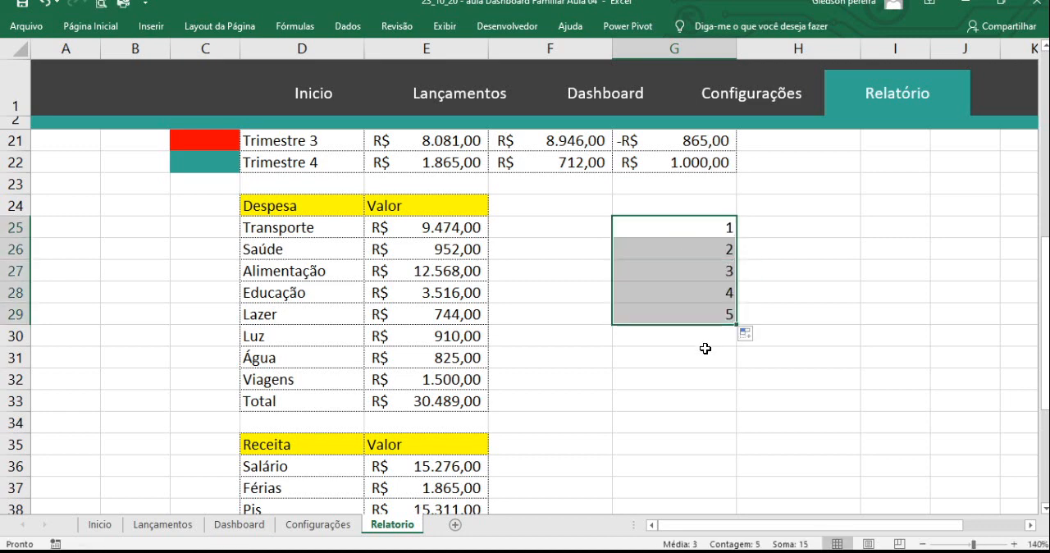
pyautogui.click(703, 351)
# - Begin an ORDEM formula in C25 that ranks the Transporte value E25 within the range E25:E33
pyautogui.click(225, 231)
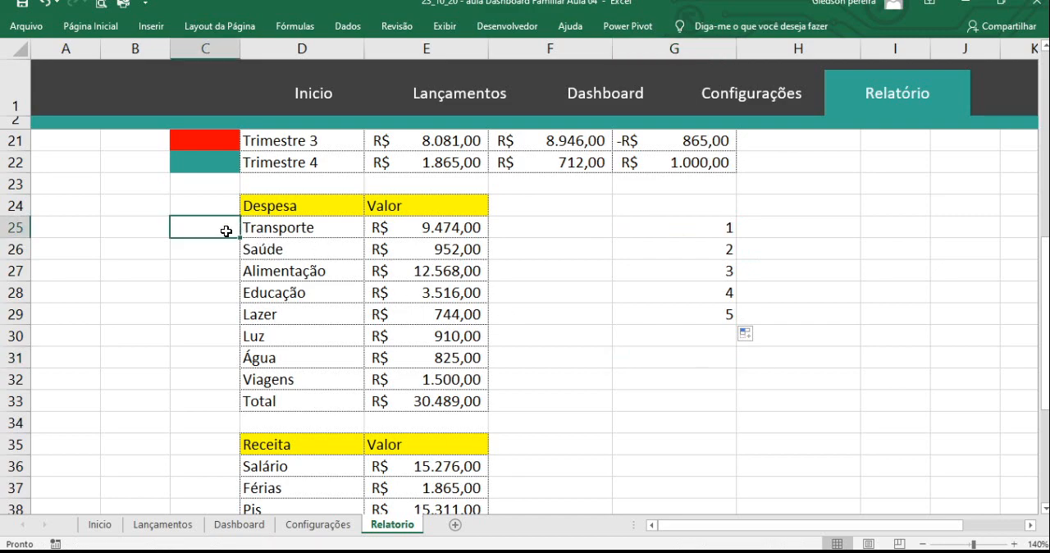
pyautogui.write('=or')
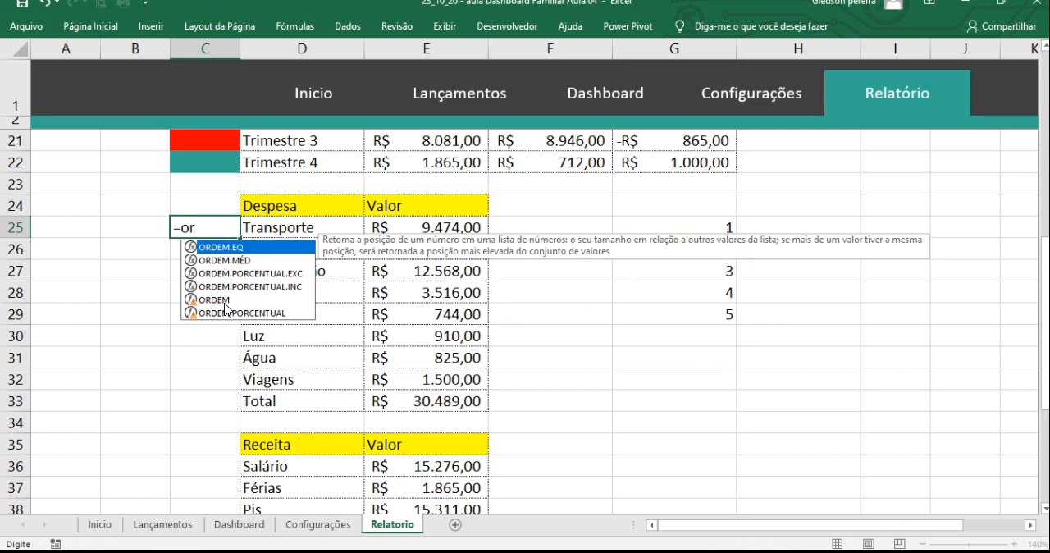
pyautogui.doubleClick(222, 300)
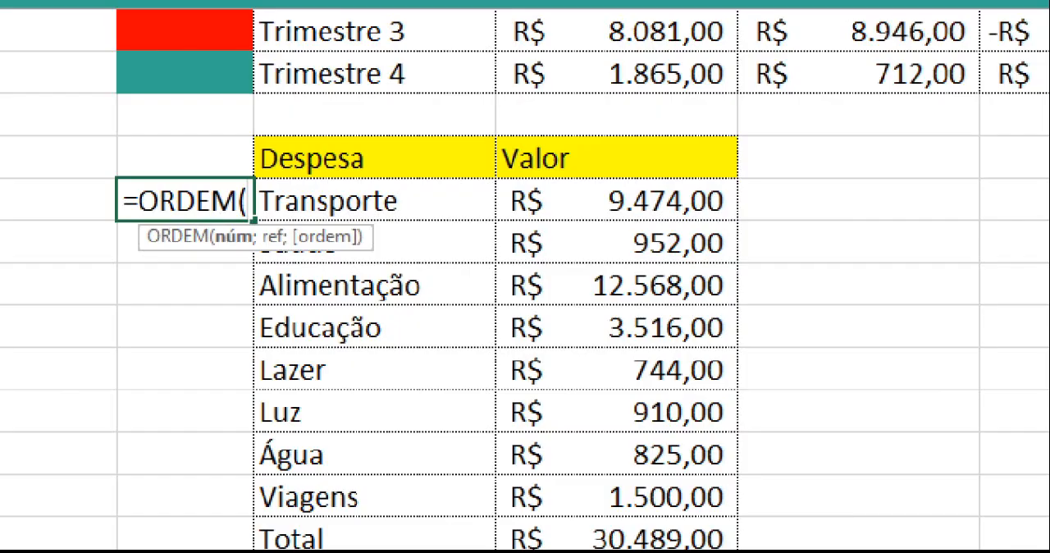
pyautogui.click(230, 259)
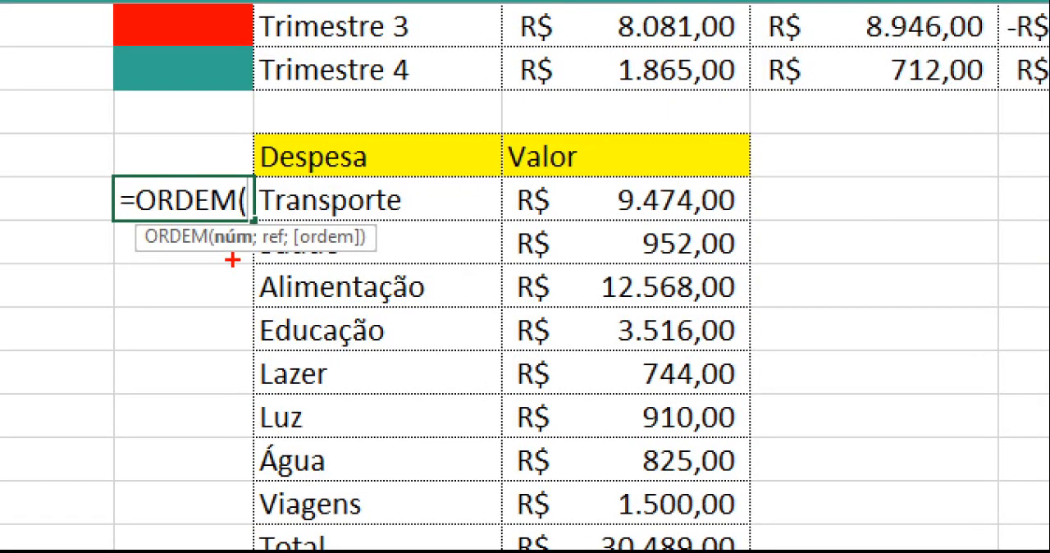
pyautogui.moveTo(236, 253); pyautogui.dragTo(269, 308)
pyautogui.moveTo(299, 257); pyautogui.dragTo(379, 320)
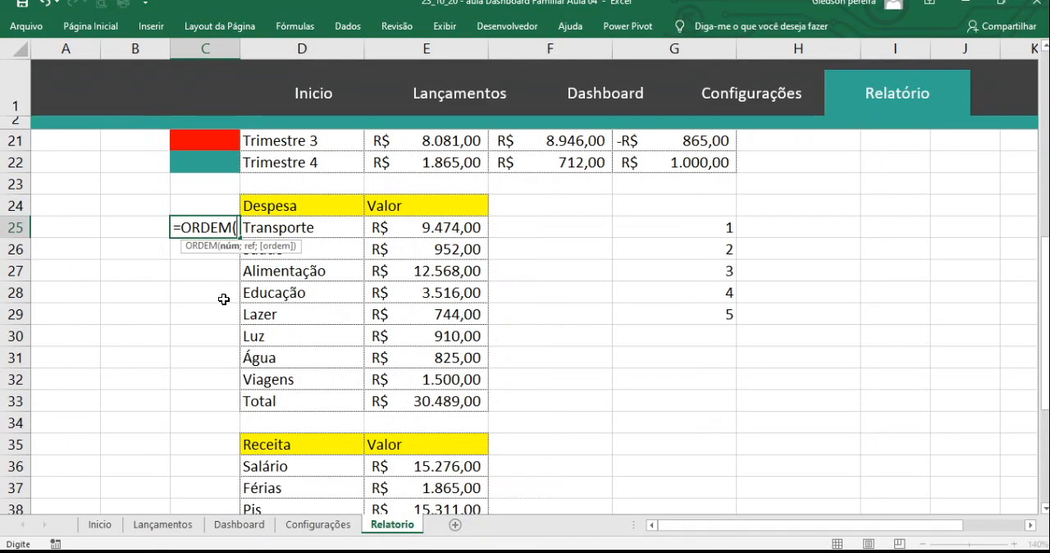
pyautogui.click(421, 230)
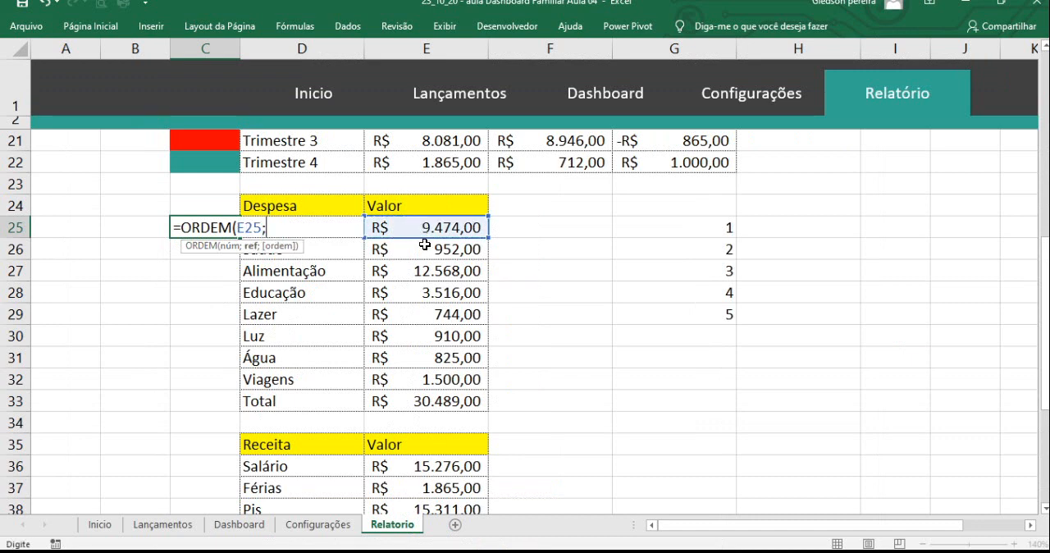
pyautogui.write(';')
pyautogui.moveTo(419, 230); pyautogui.dragTo(432, 397)
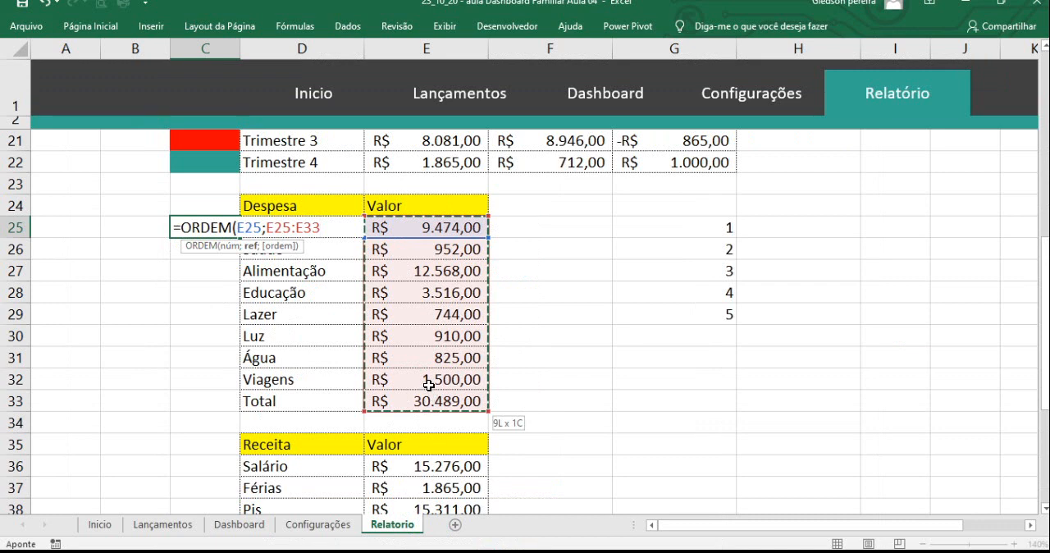
# - Make the ORDEM formula's range absolute as $E$25:$E$33, complete the formula and reselect C25
pyautogui.moveTo(266, 228); pyautogui.dragTo(320, 234)
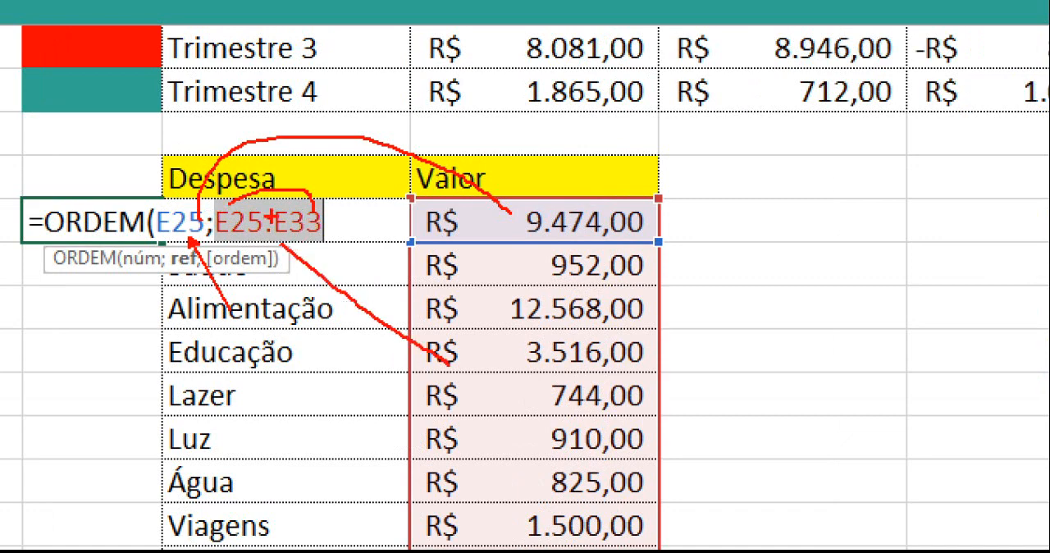
pyautogui.moveTo(223, 230); pyautogui.dragTo(338, 231)
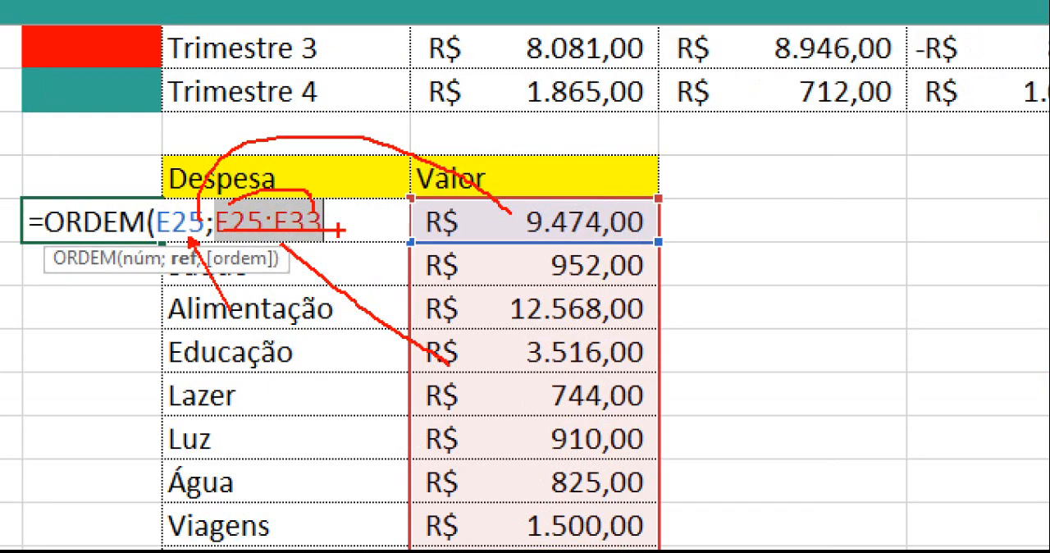
pyautogui.press('Escape')
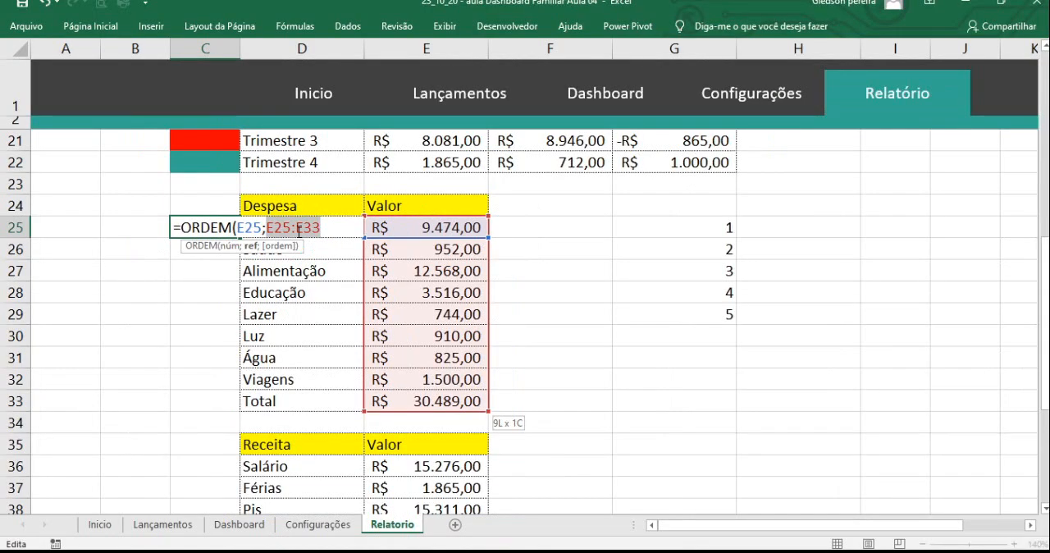
pyautogui.press('F4')
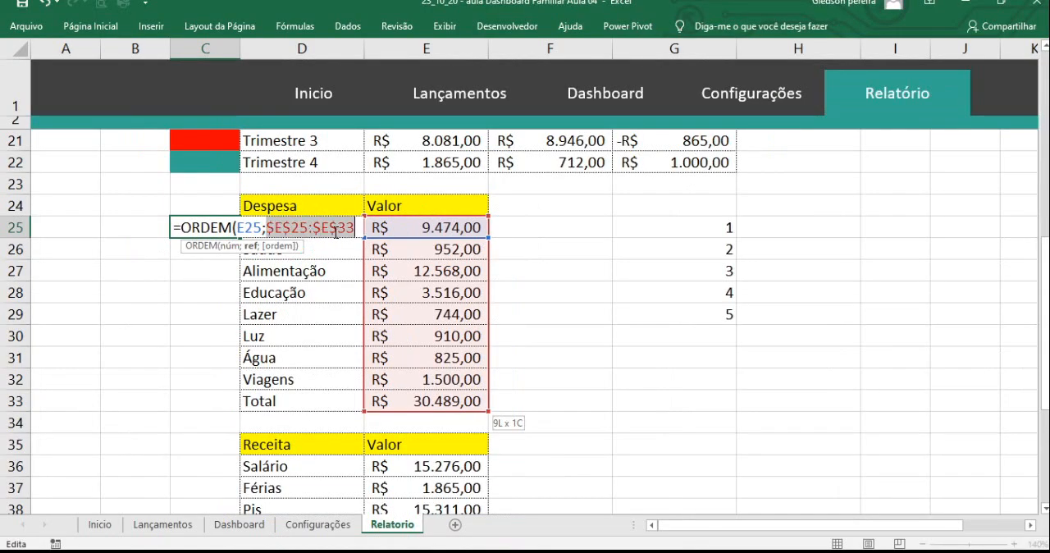
pyautogui.click(351, 228)
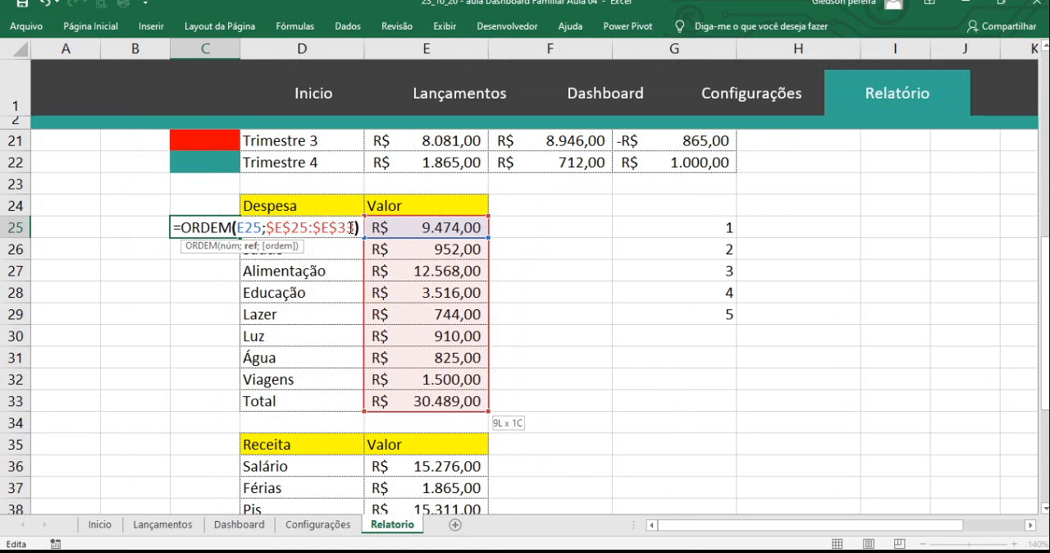
pyautogui.write(')')
pyautogui.press('Return')
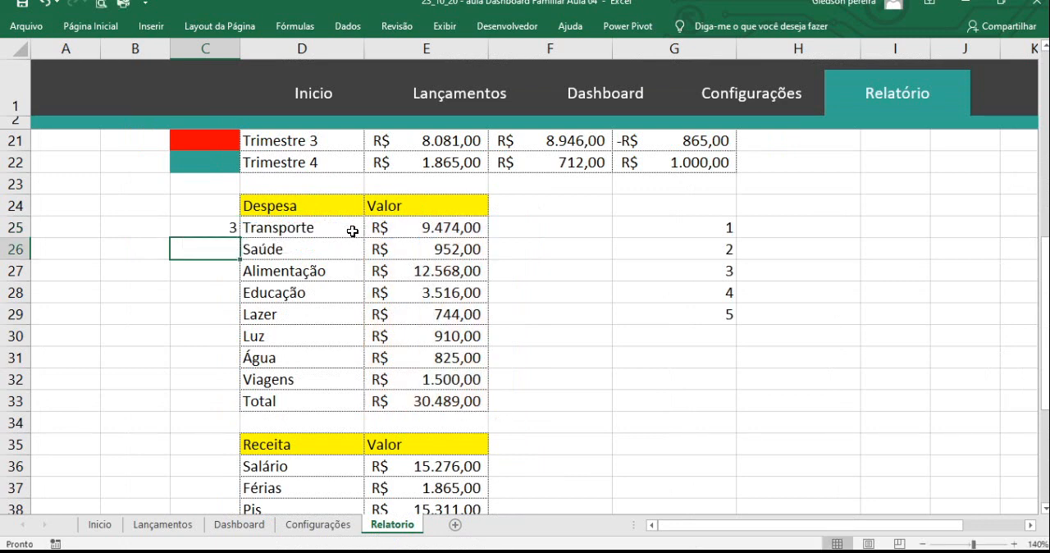
pyautogui.click(232, 223)
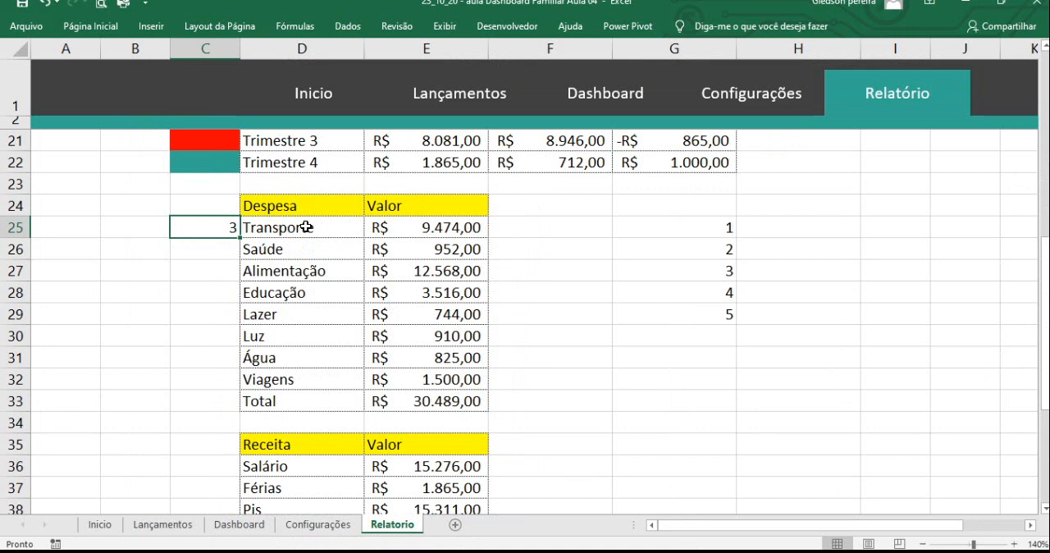
pyautogui.click(265, 227)
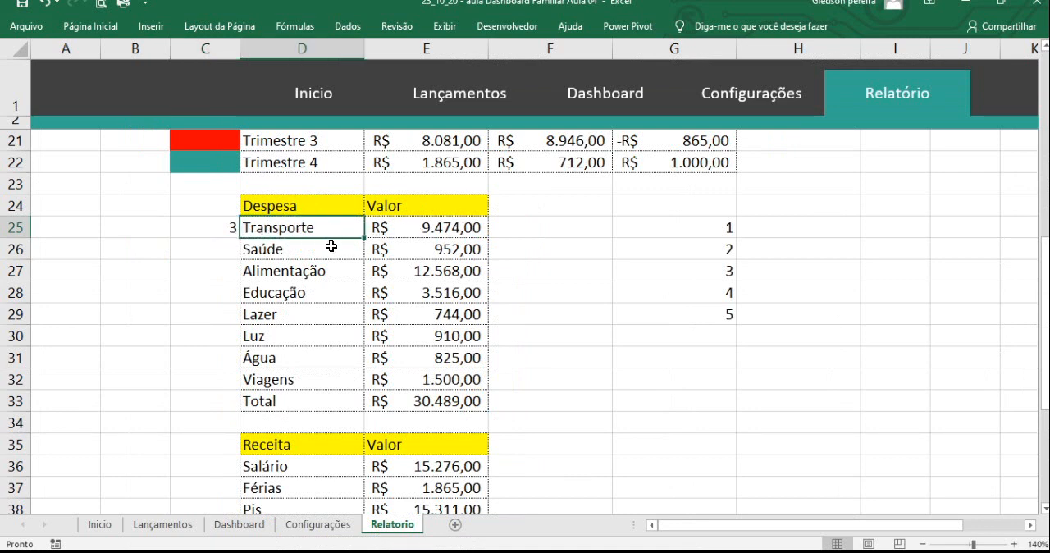
pyautogui.click(229, 233)
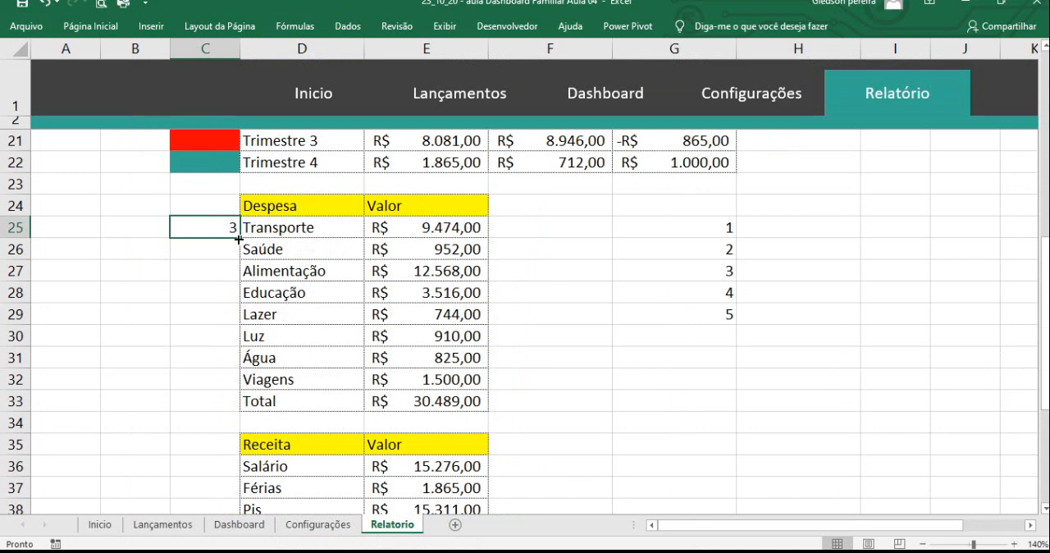
# - Copy the ORDEM formula from C25 down to C32 for the remaining expense categories
pyautogui.moveTo(239, 237); pyautogui.dragTo(239, 237)
pyautogui.doubleClick(239, 237)
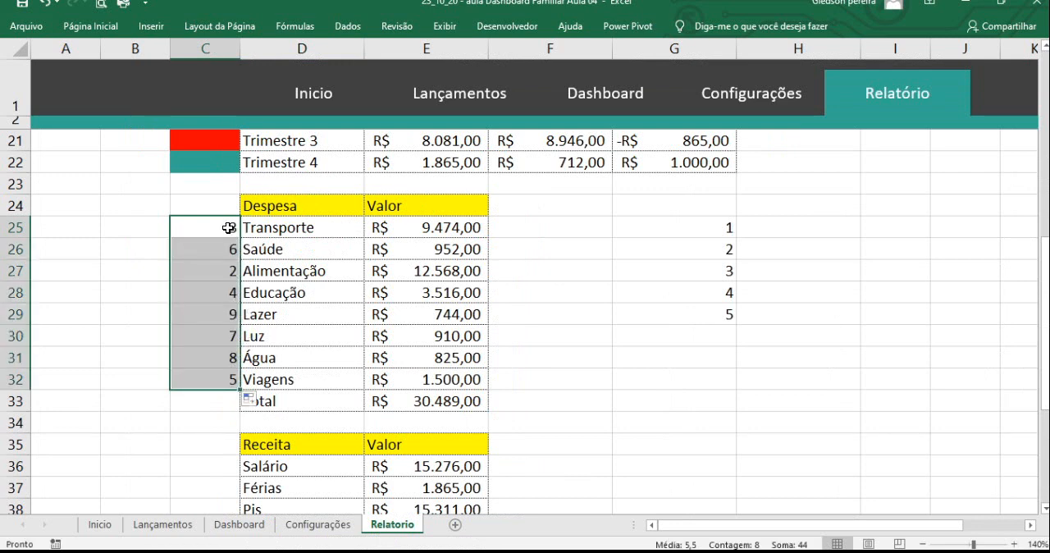
pyautogui.click(334, 333)
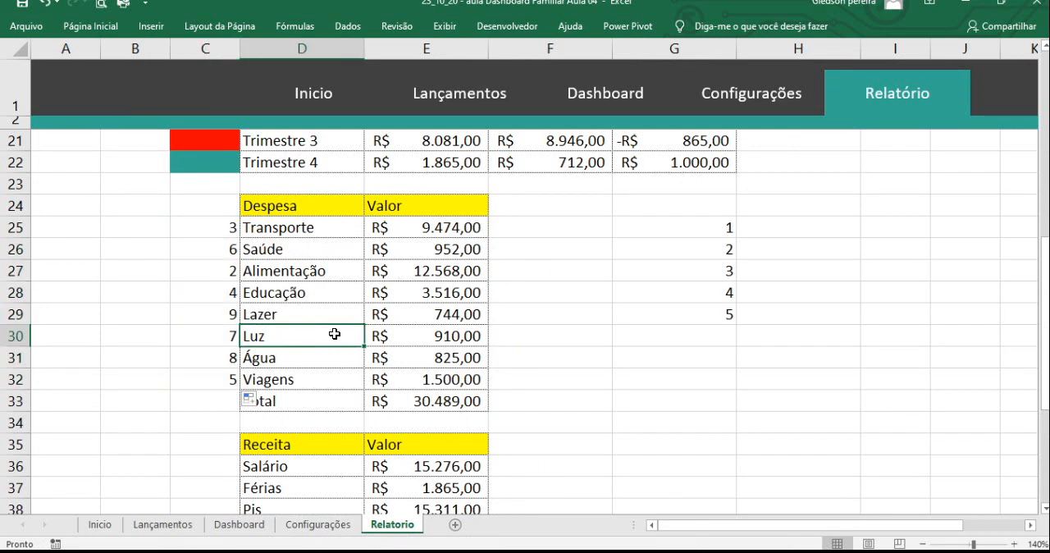
# - Check the rank in each cell of C25:C32 against its expense category and value
pyautogui.click(229, 234)
pyautogui.click(232, 251)
pyautogui.click(228, 273)
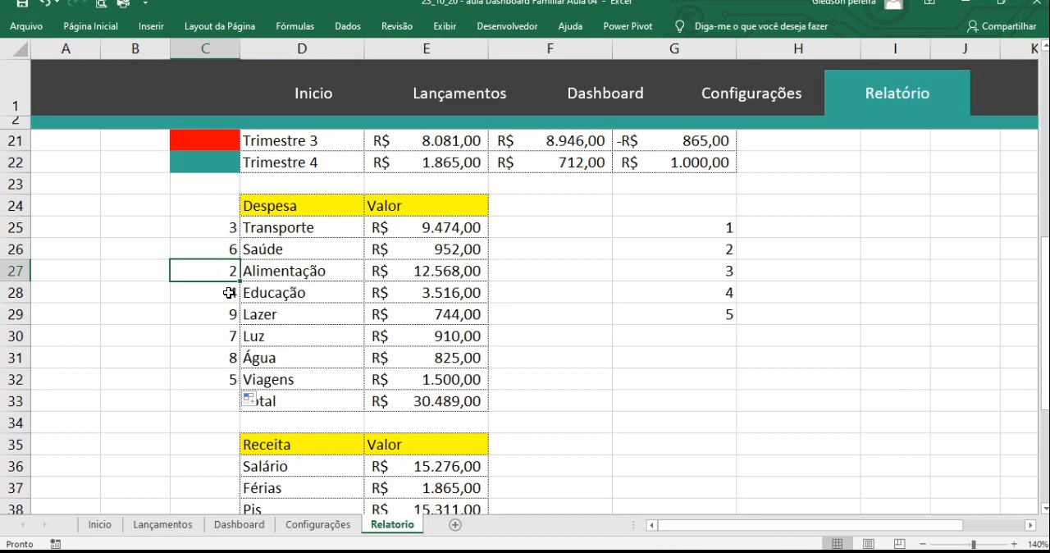
pyautogui.click(225, 293)
pyautogui.click(220, 317)
pyautogui.click(226, 340)
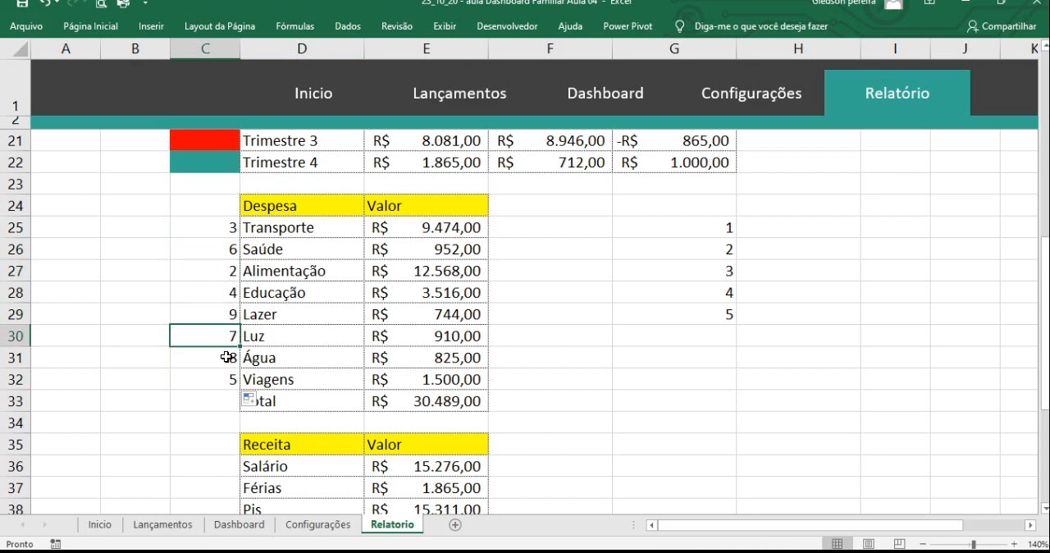
pyautogui.click(227, 357)
pyautogui.click(228, 376)
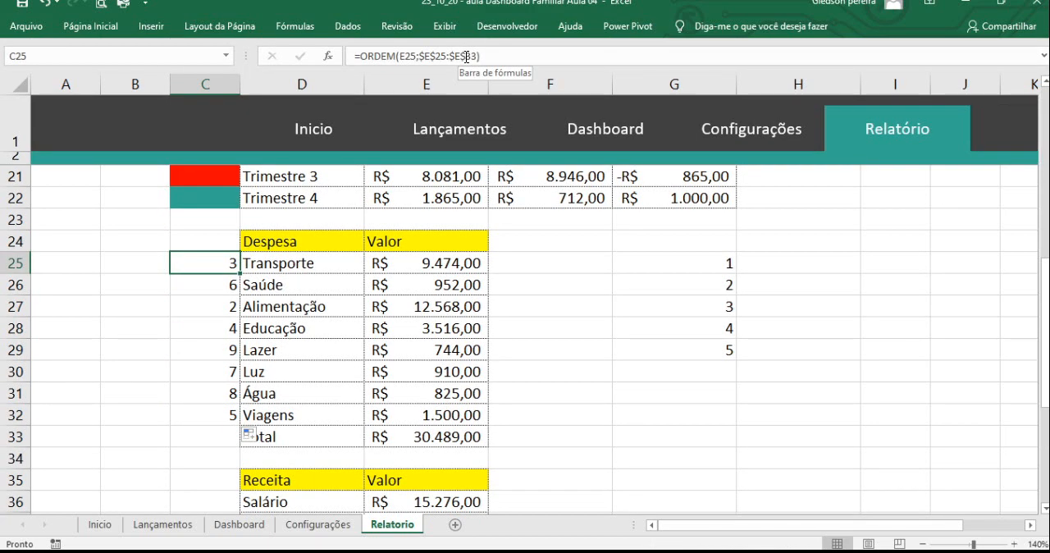
# - Shorten the range in C25's ORDEM formula to $E$25:$E$32, excluding the Total row, and copy the formula down to C32
pyautogui.click(454, 60)
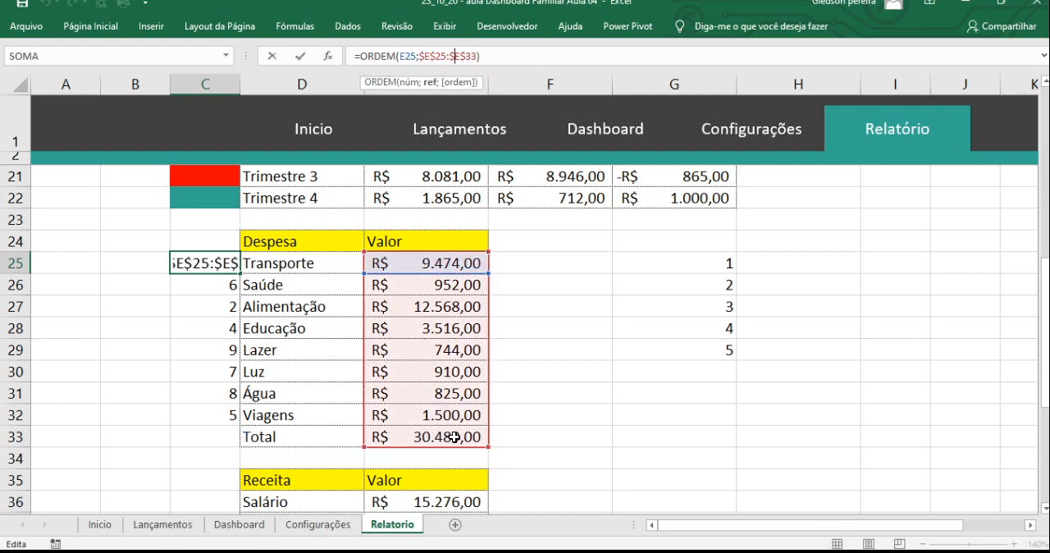
pyautogui.click(475, 58)
pyautogui.press('BackSpace')
pyautogui.write('2')
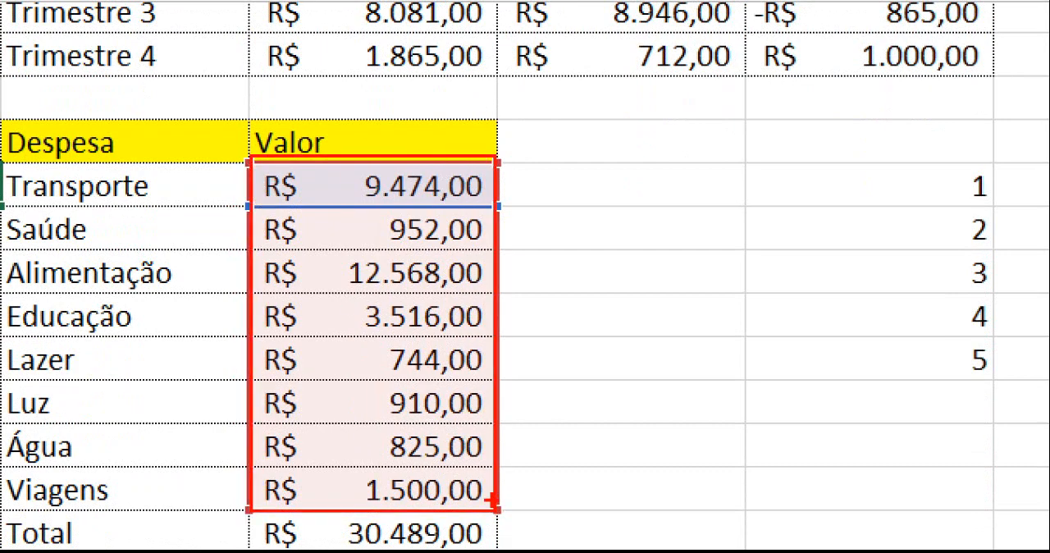
pyautogui.press('Return')
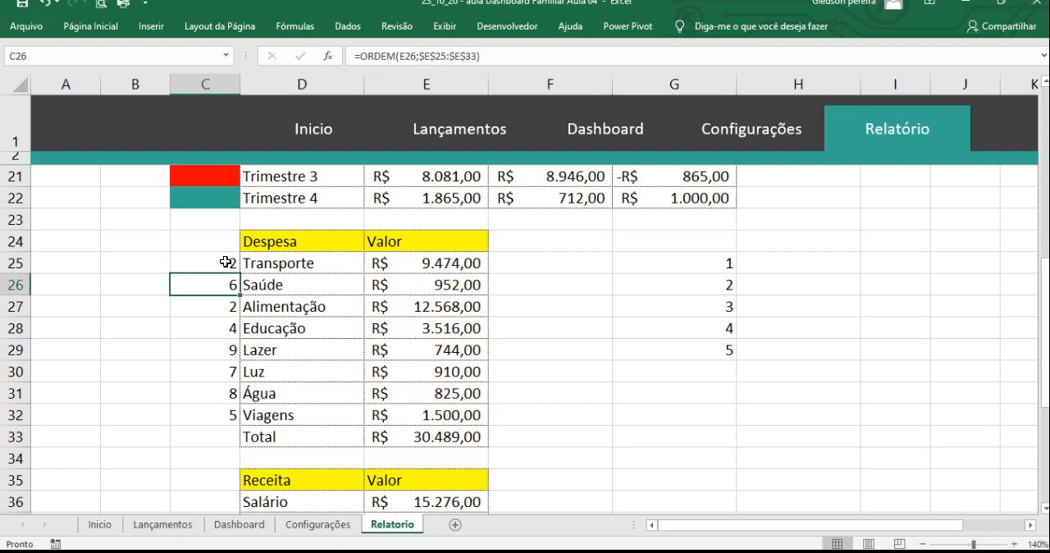
pyautogui.click(223, 263)
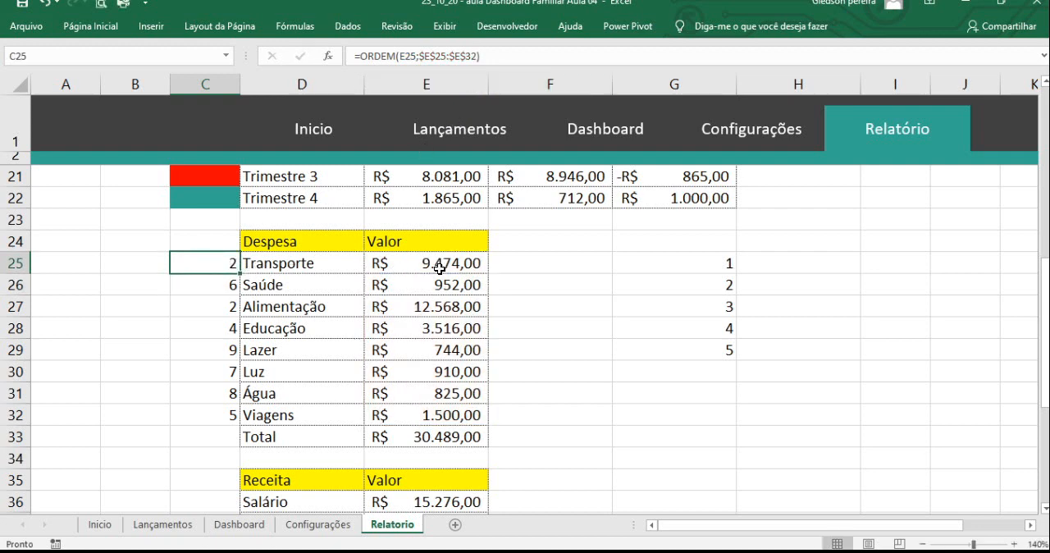
pyautogui.moveTo(240, 273); pyautogui.dragTo(238, 420)
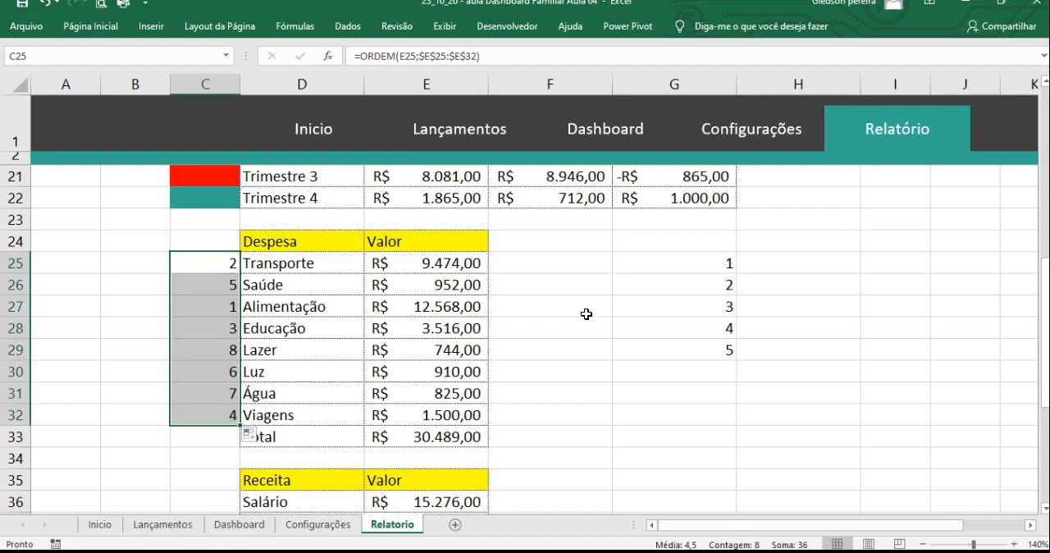
# - Begin a PROCV formula in H25 with the column-locked ranking position $G25 as the lookup value
pyautogui.click(757, 260)
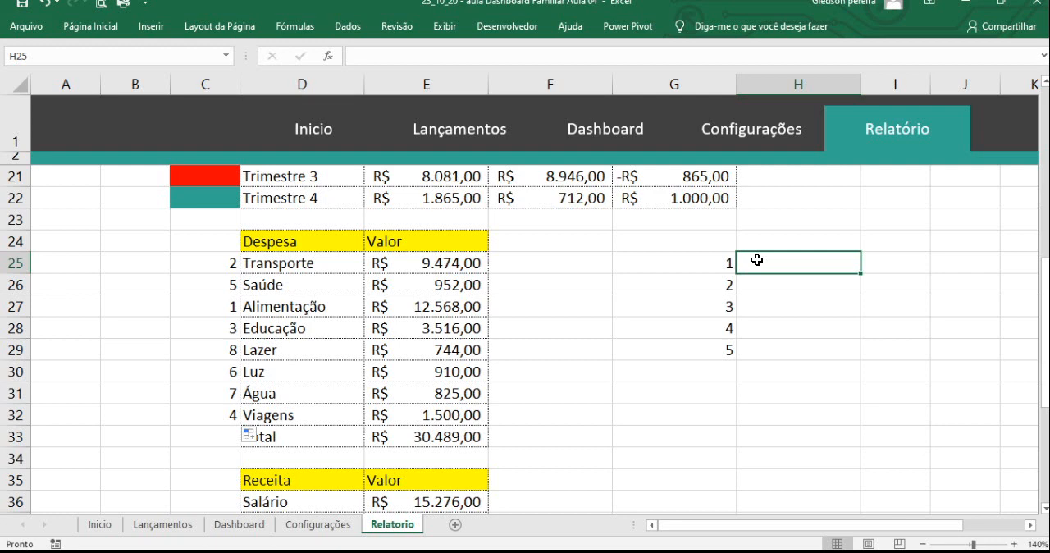
pyautogui.write('=')
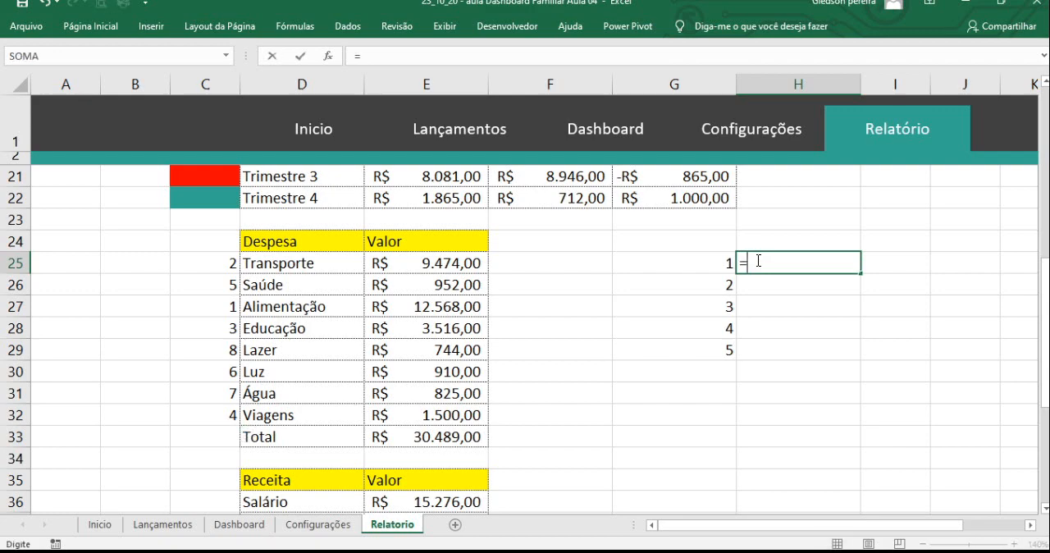
pyautogui.write('proc')
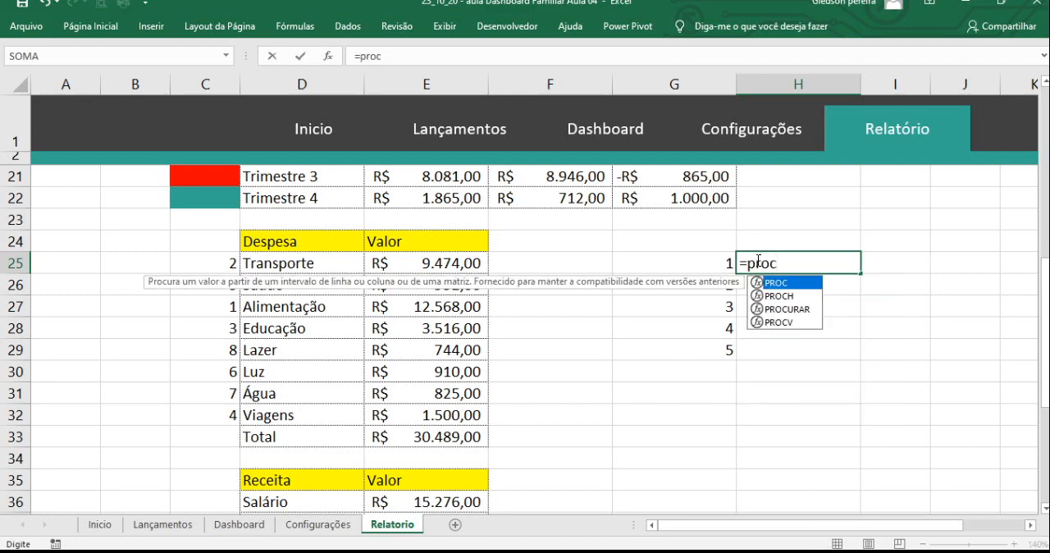
pyautogui.doubleClick(790, 322)
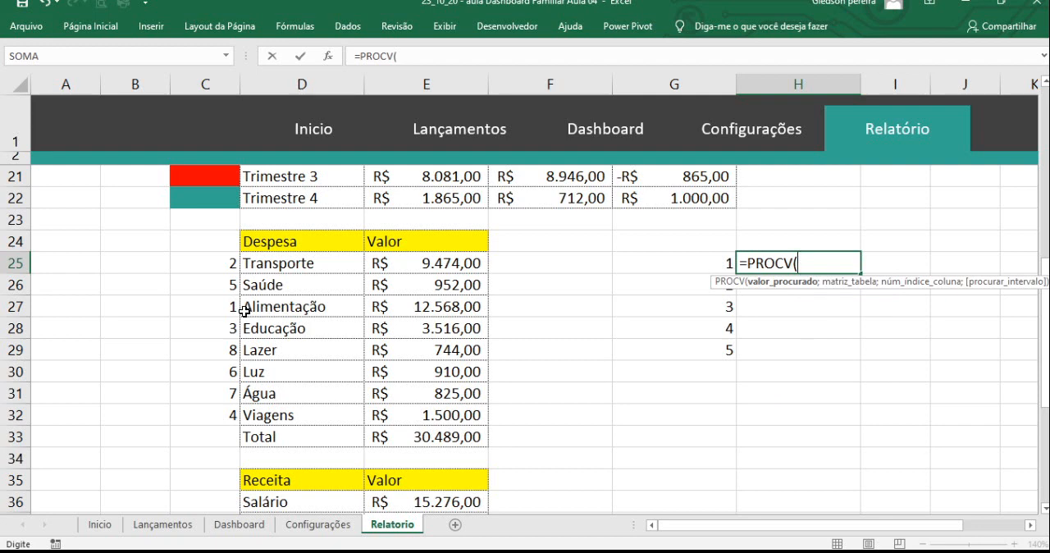
pyautogui.click(714, 258)
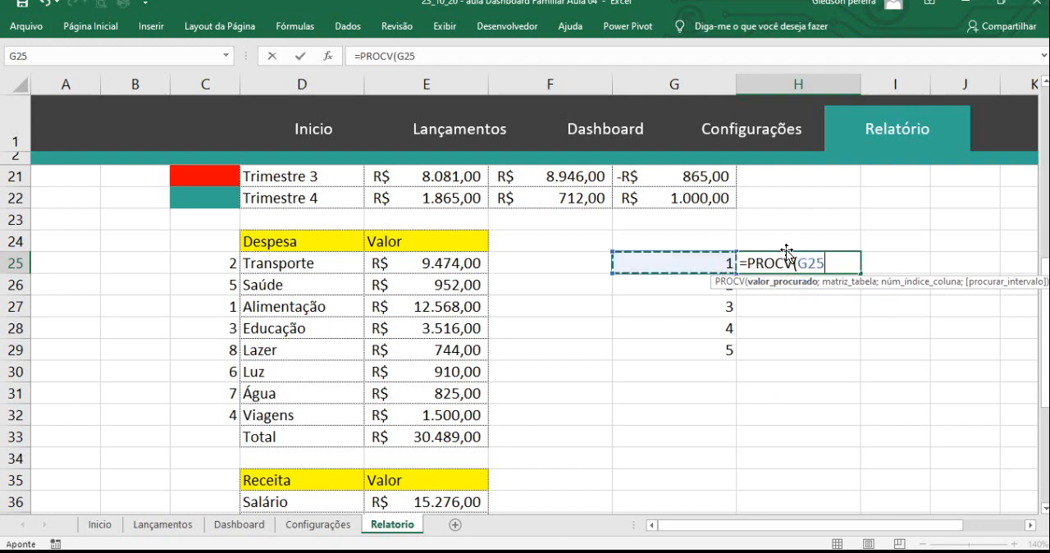
pyautogui.click(803, 268)
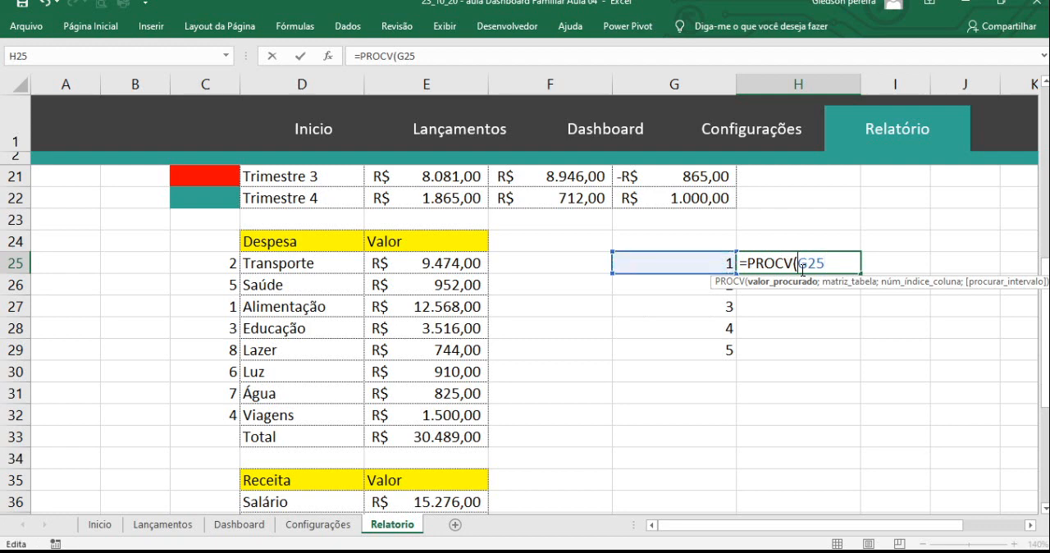
pyautogui.write('$')
pyautogui.write(';')
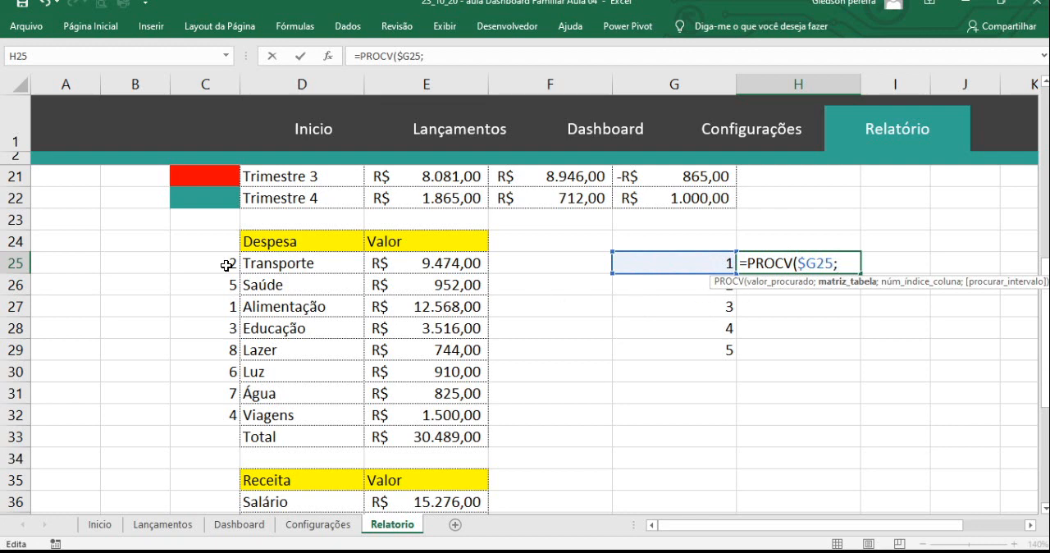
# - Add the ranks, expense names and values as the PROCV lookup table, with the absolute range $C$25:$E$32
pyautogui.moveTo(227, 265); pyautogui.dragTo(427, 417)
pyautogui.click(420, 59)
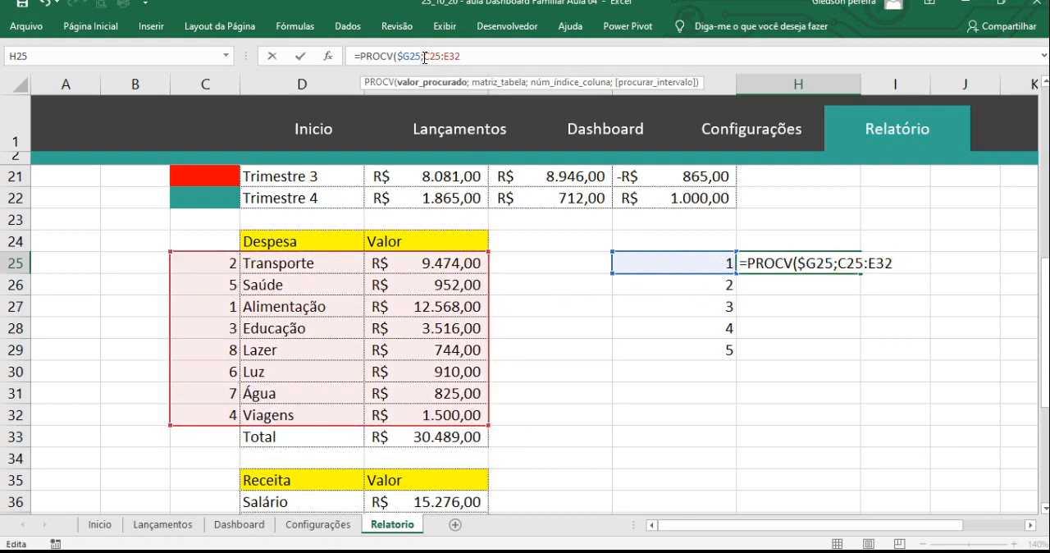
pyautogui.moveTo(424, 58); pyautogui.dragTo(461, 59)
pyautogui.press('F4')
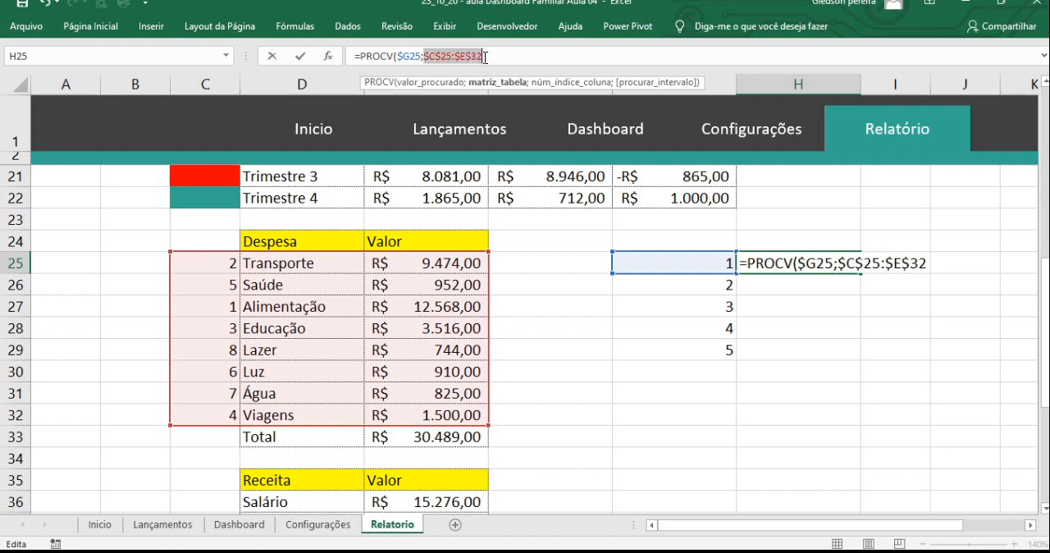
pyautogui.write(';')
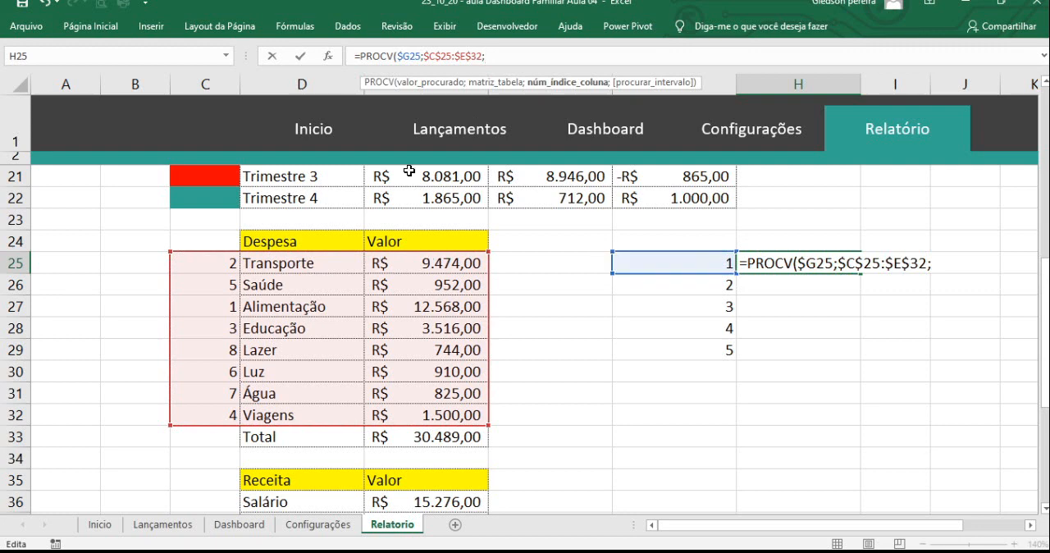
# - Finish the H25 PROCV formula with column index 2 and exact match 0
pyautogui.write('2')
pyautogui.write(';')
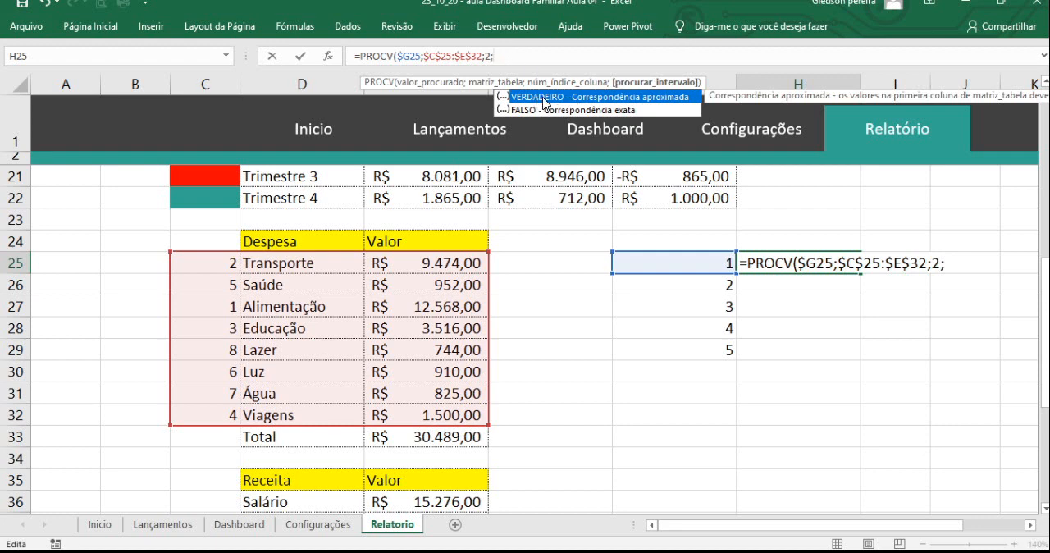
pyautogui.write('0)')
pyautogui.press('Return')
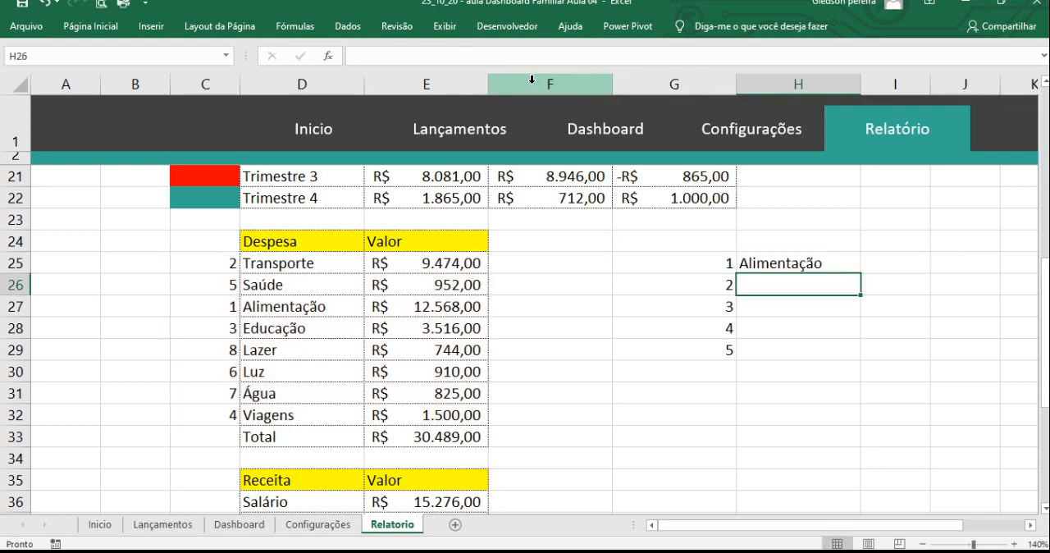
# - Copy the PROCV formula from H25 to I25 and change its column index to 3 to return the expense value
pyautogui.click(822, 263)
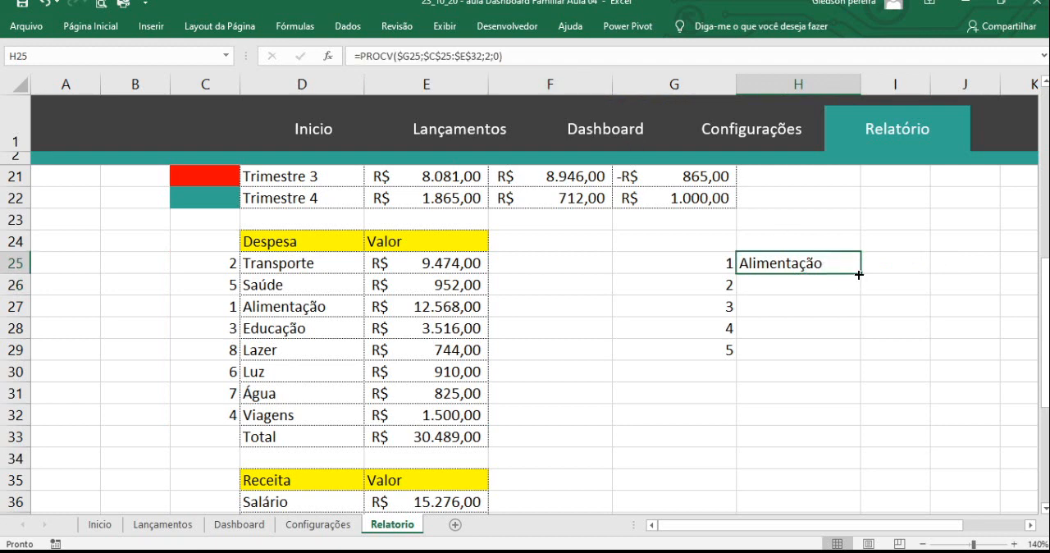
pyautogui.moveTo(859, 273); pyautogui.dragTo(919, 271)
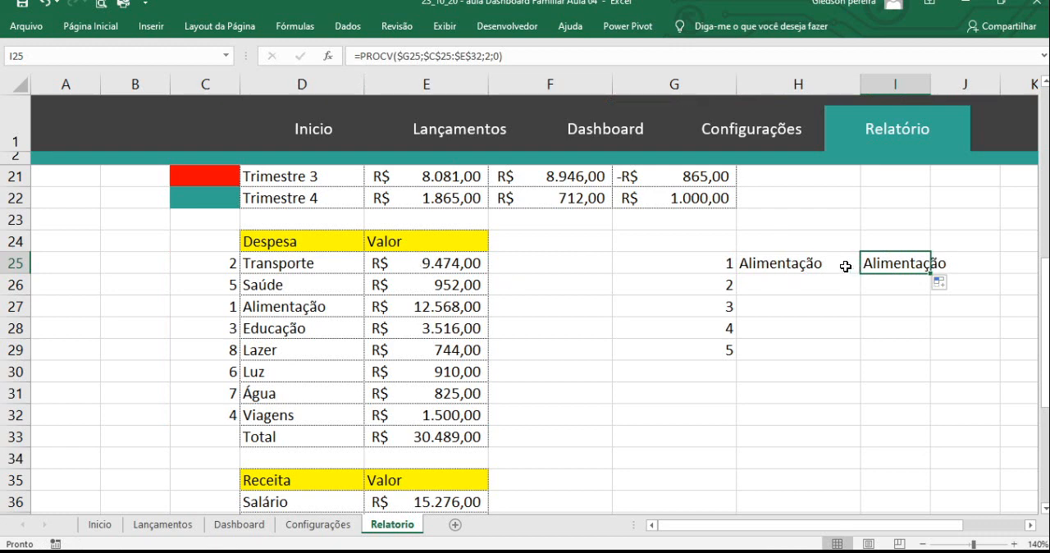
pyautogui.click(487, 55)
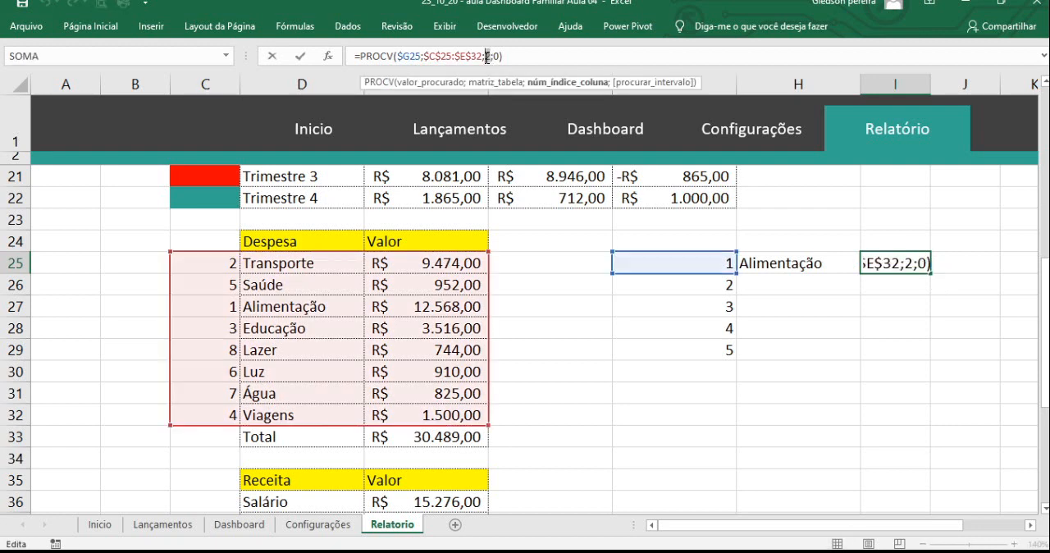
pyautogui.press('BackSpace')
pyautogui.write('3')
pyautogui.press('Return')
# - Copy the PROCV formulas in H25:I25 down to row 29 for all five ranking positions
pyautogui.click(899, 265)
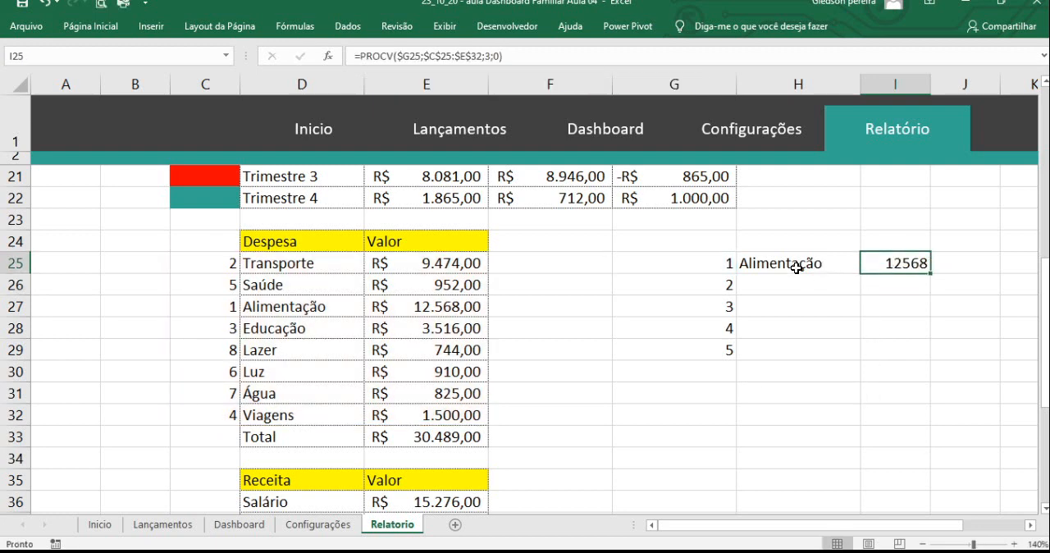
pyautogui.moveTo(799, 265); pyautogui.dragTo(933, 356)
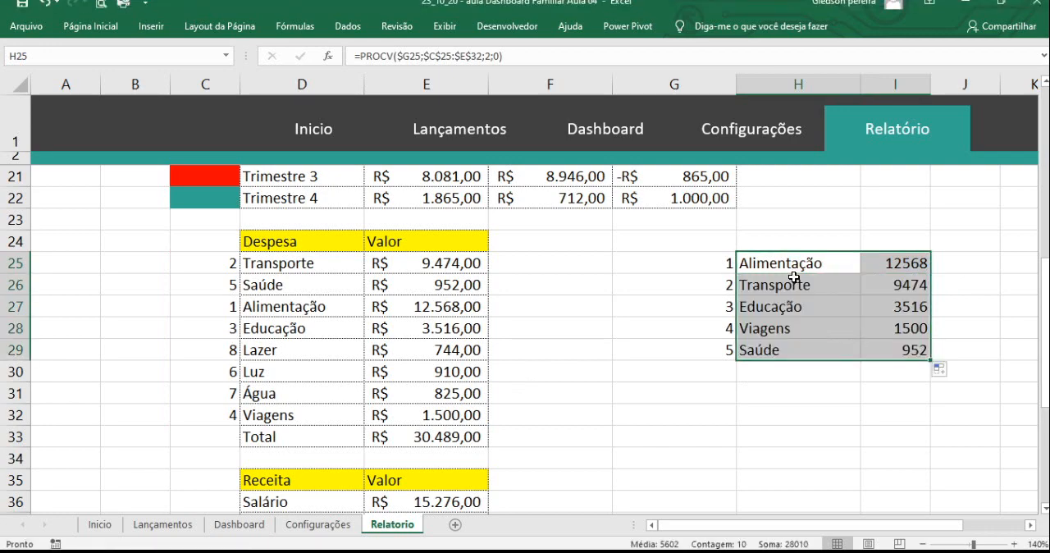
pyautogui.click(693, 325)
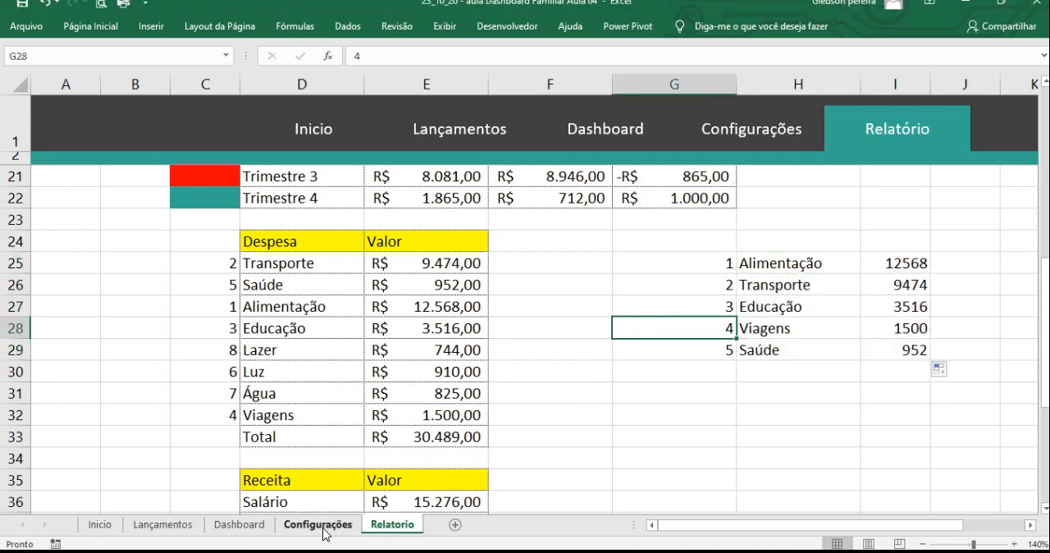
# - On the Dashboard sheet, replace the Fontes de Despesas chart's data range with the top-five table H25:I29 from the Relatorio sheet
pyautogui.click(259, 527)
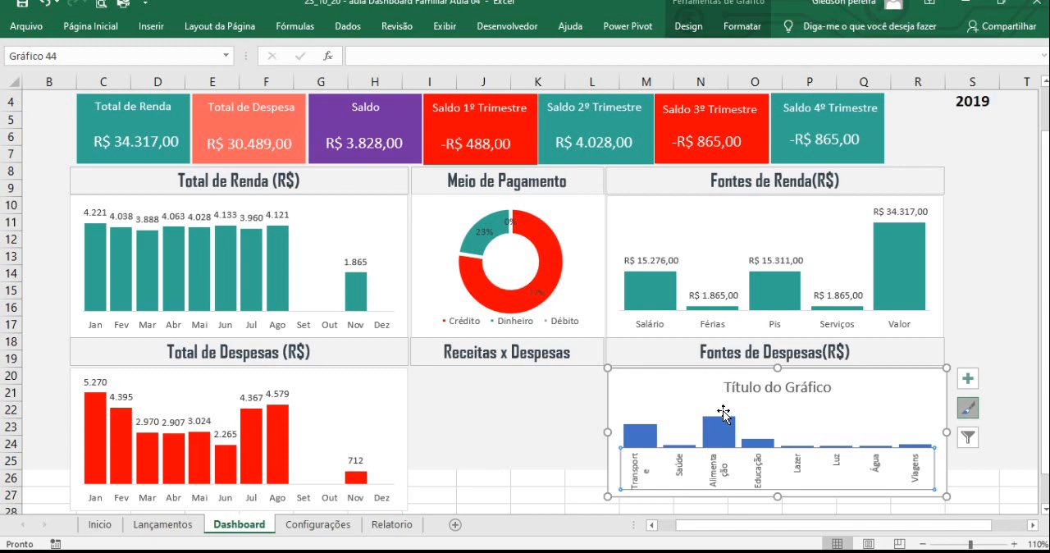
pyautogui.rightClick(684, 435)
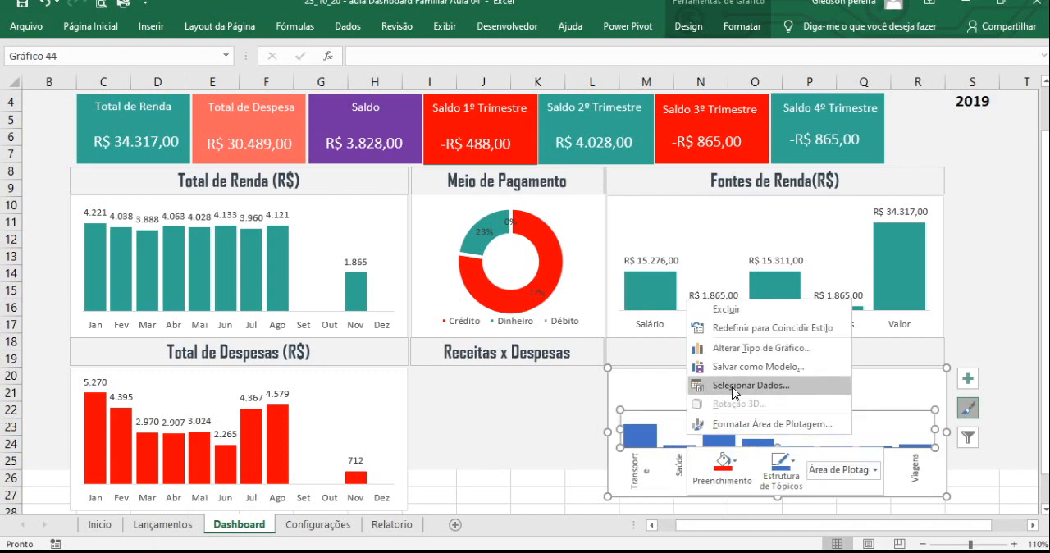
pyautogui.click(733, 385)
pyautogui.moveTo(748, 188); pyautogui.dragTo(294, 188)
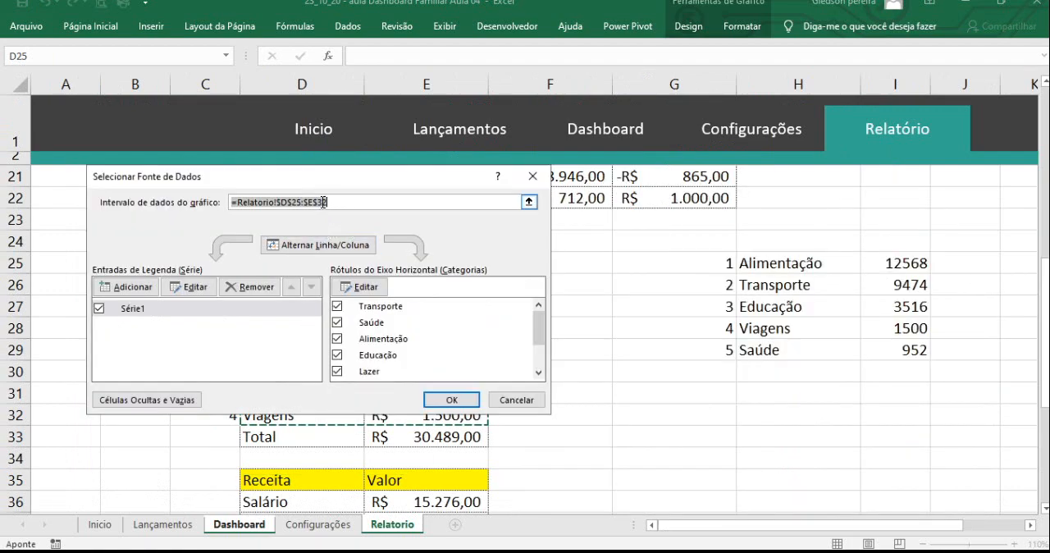
pyautogui.press('Delete')
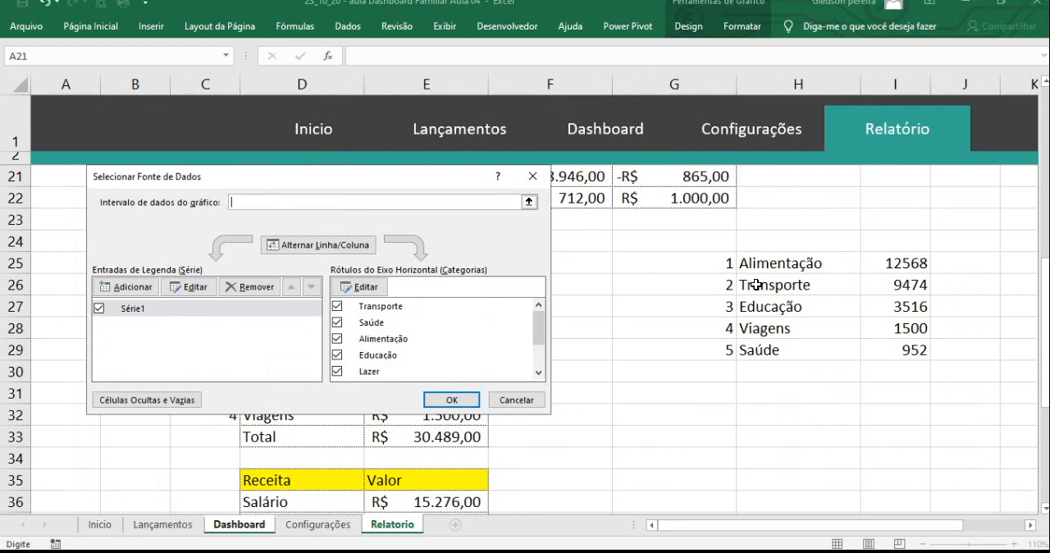
pyautogui.moveTo(758, 264); pyautogui.dragTo(867, 350)
pyautogui.click(443, 402)
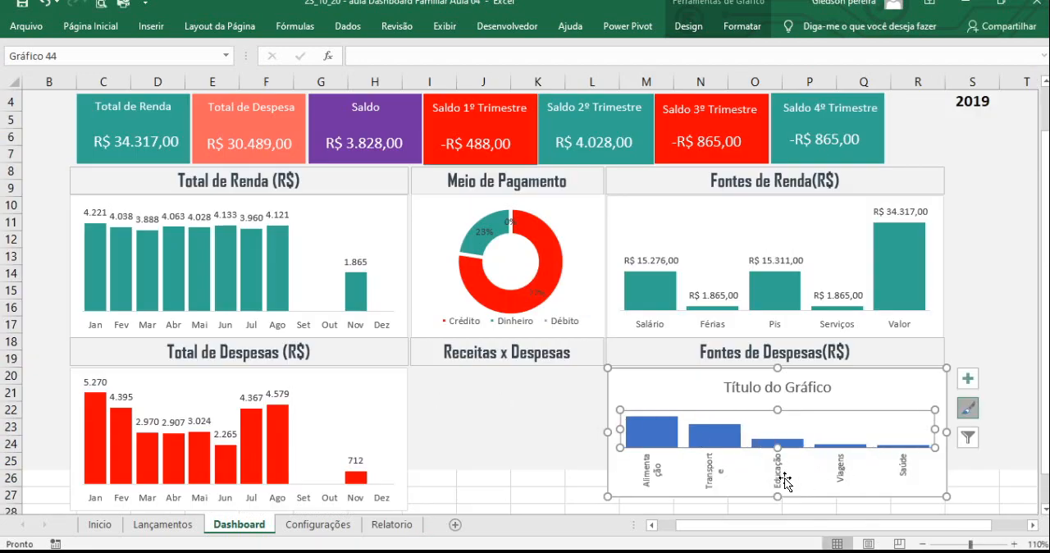
# - Set the text direction of the Fontes de Despesas chart's category axis labels to Horizontal
pyautogui.click(711, 479)
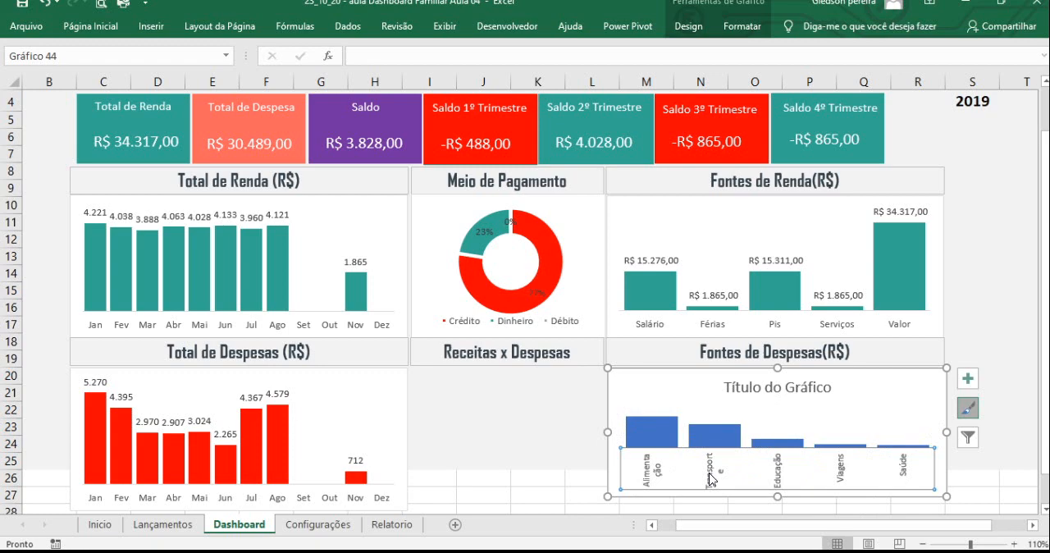
pyautogui.scroll(-1, 711, 475)
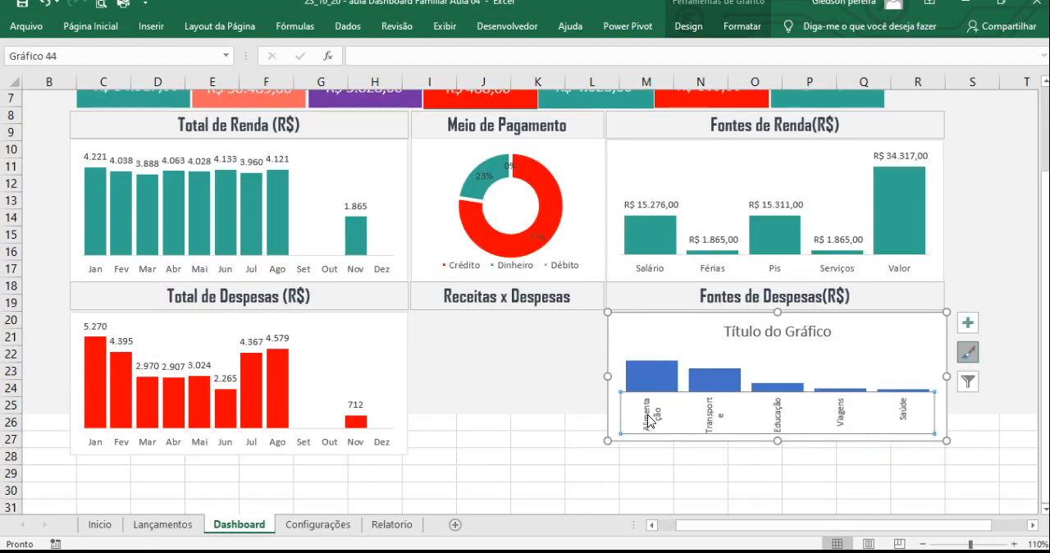
pyautogui.rightClick(648, 421)
pyautogui.click(696, 410)
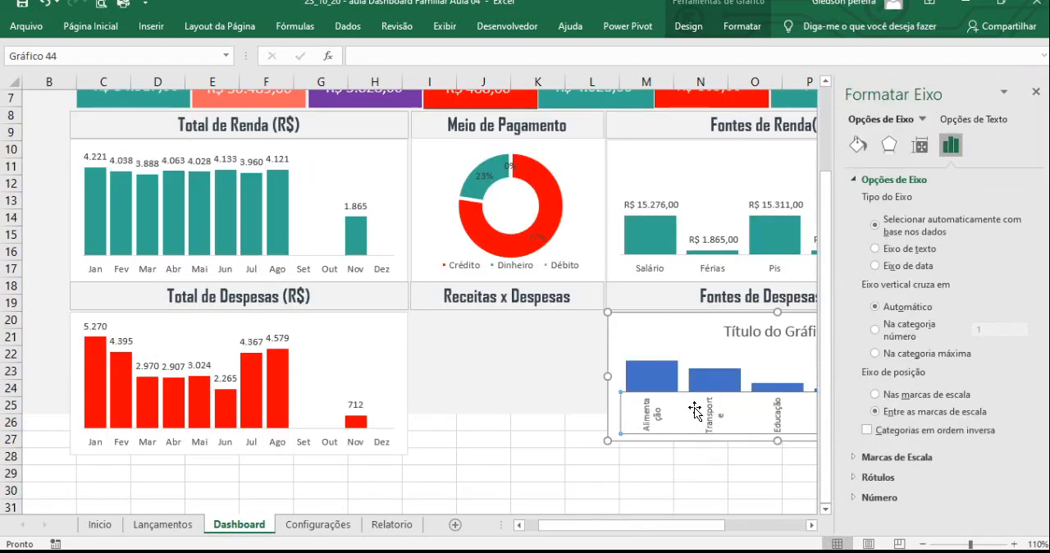
pyautogui.click(920, 145)
pyautogui.click(1023, 222)
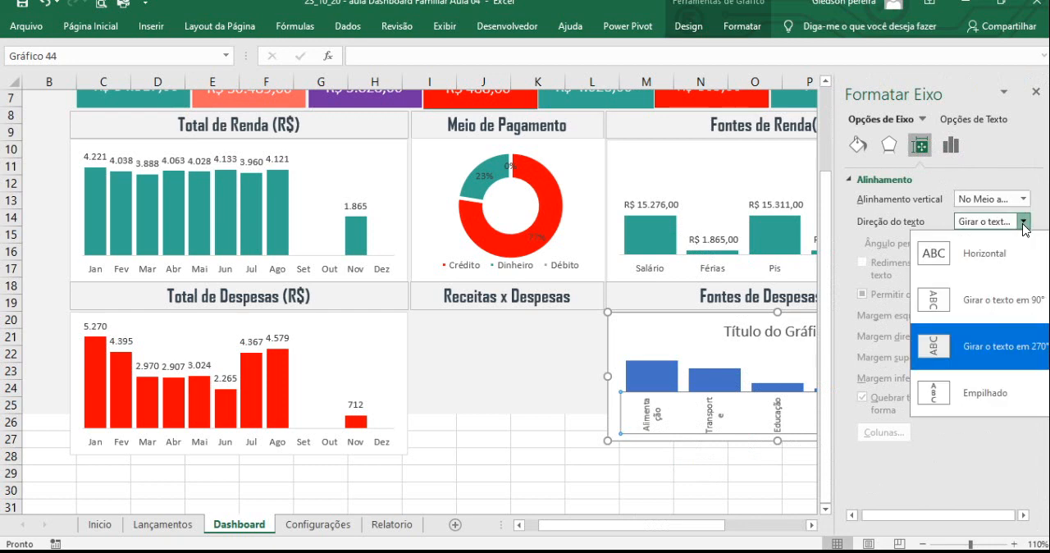
pyautogui.click(985, 261)
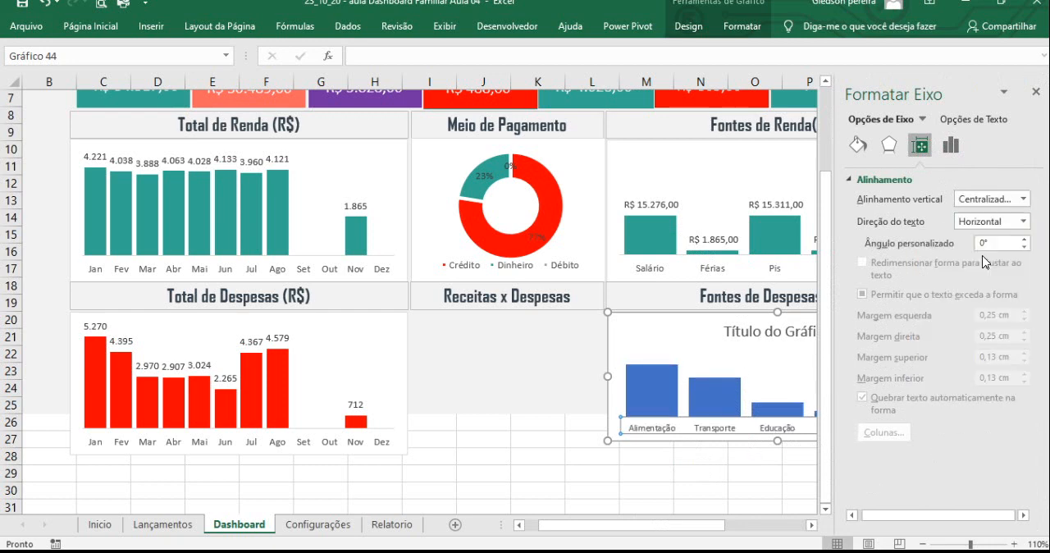
pyautogui.click(1035, 92)
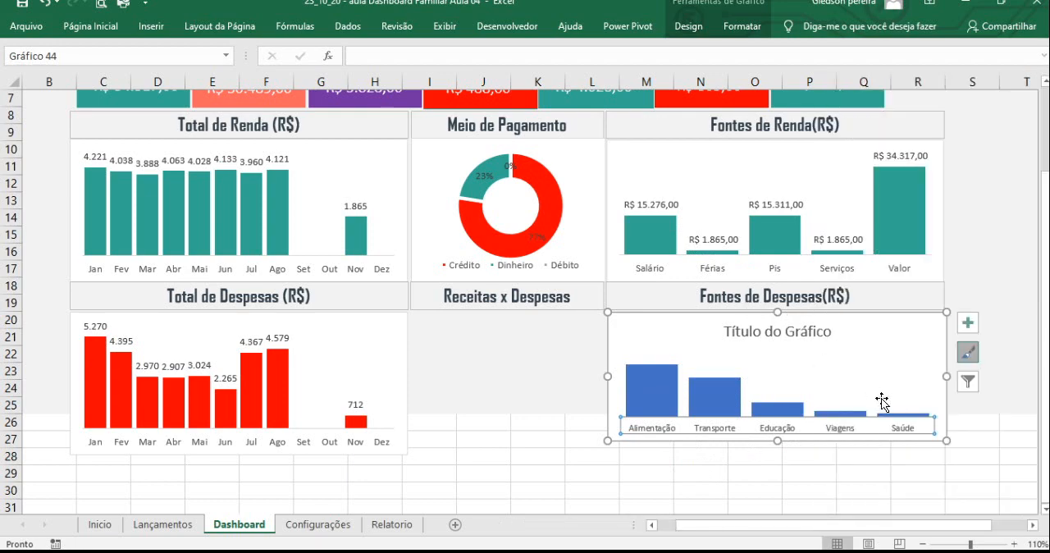
# - Fill the bars of the Fontes de Despesas chart with red
pyautogui.click(665, 390)
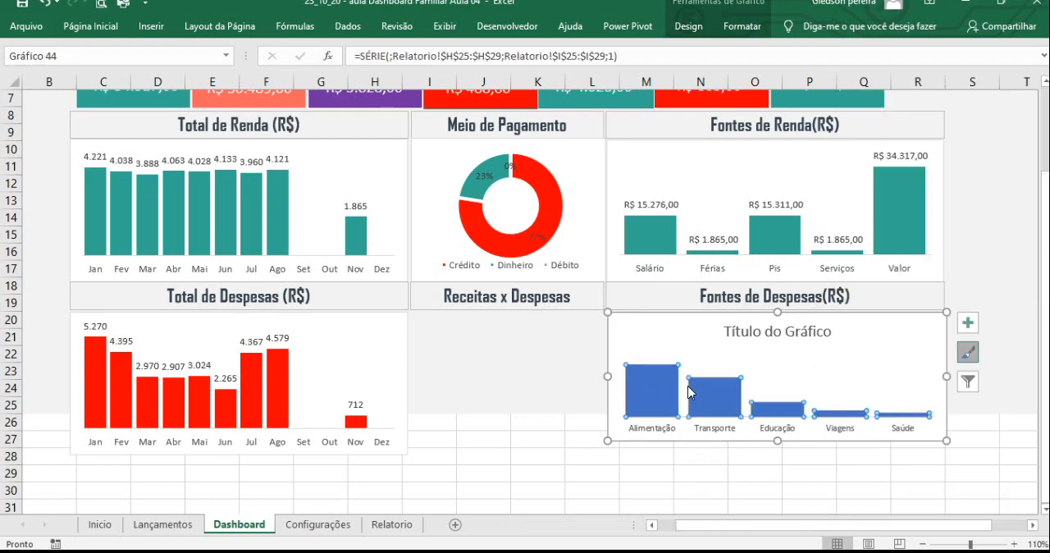
pyautogui.click(104, 31)
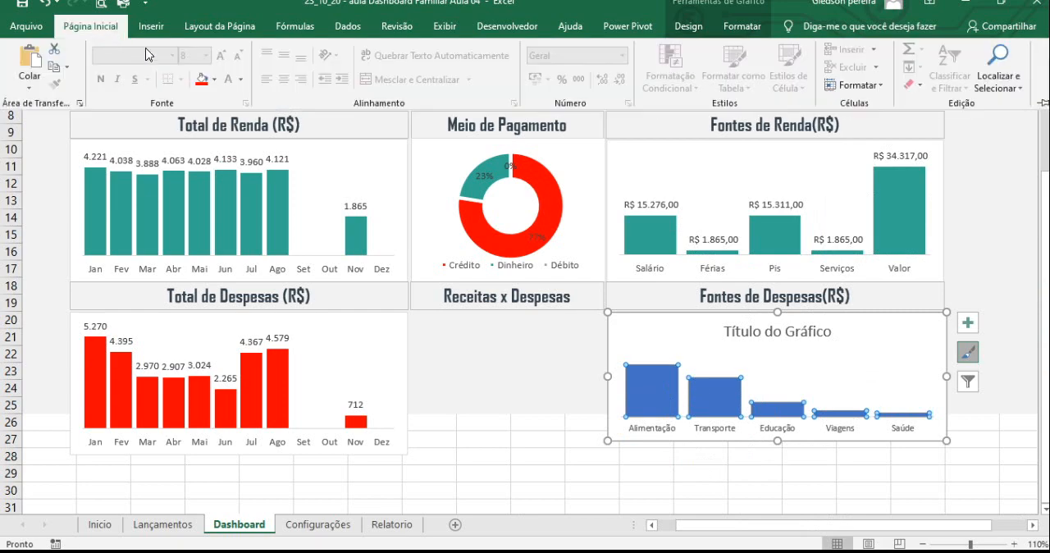
pyautogui.click(201, 78)
pyautogui.click(662, 469)
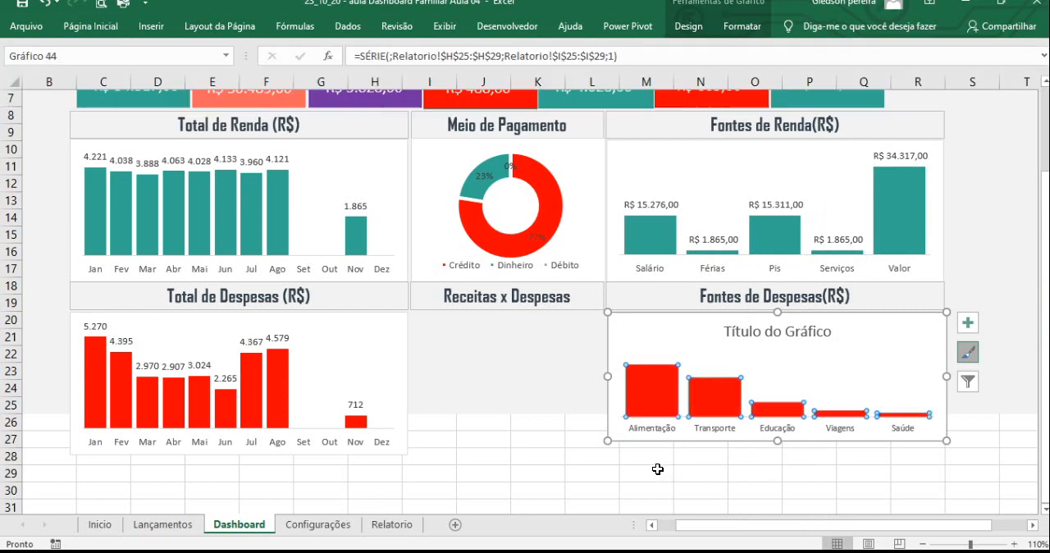
pyautogui.click(623, 469)
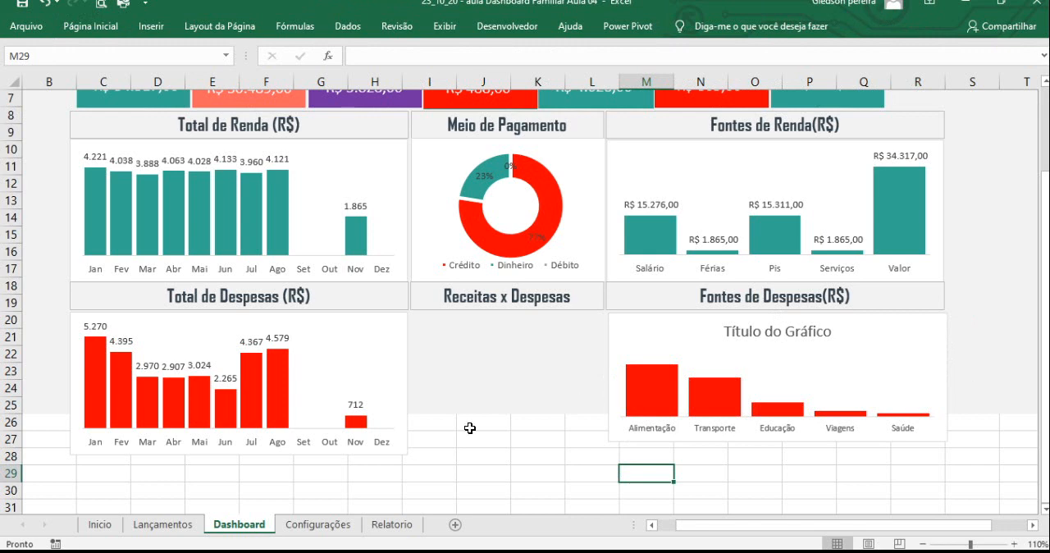
# - Extend the dashboard's light grey background fill over rows 25 to 27
pyautogui.moveTo(51, 420); pyautogui.dragTo(1013, 438)
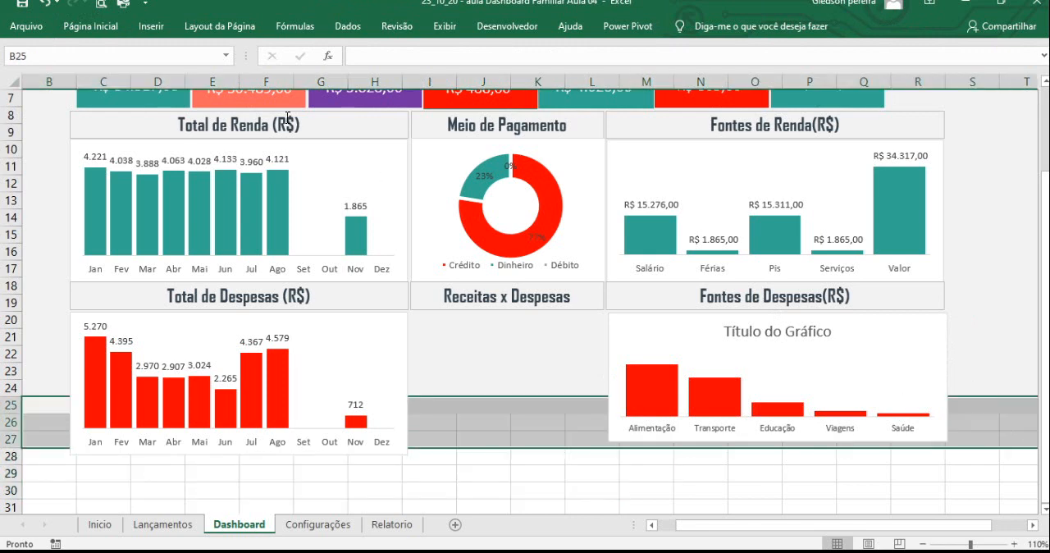
pyautogui.click(91, 27)
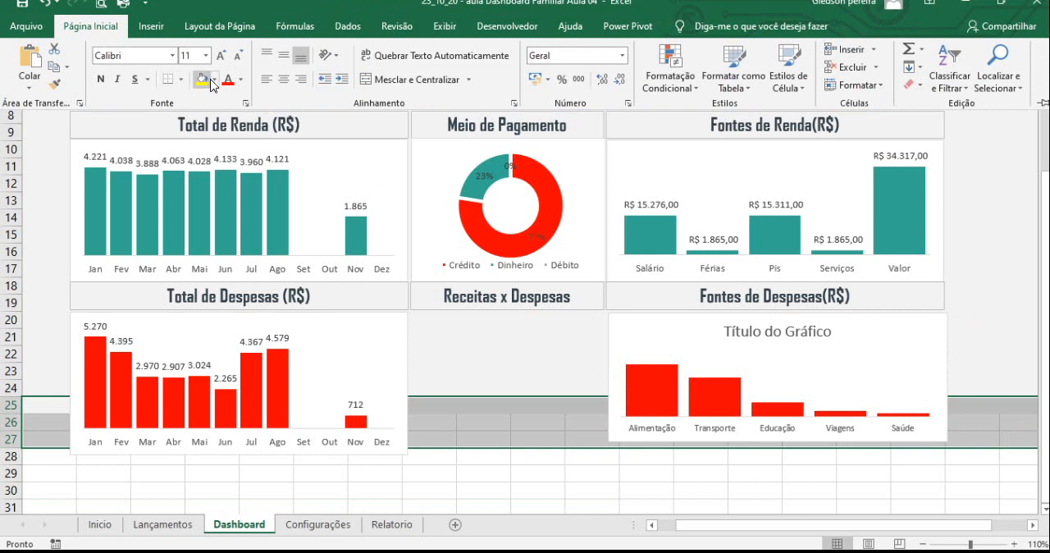
pyautogui.click(215, 80)
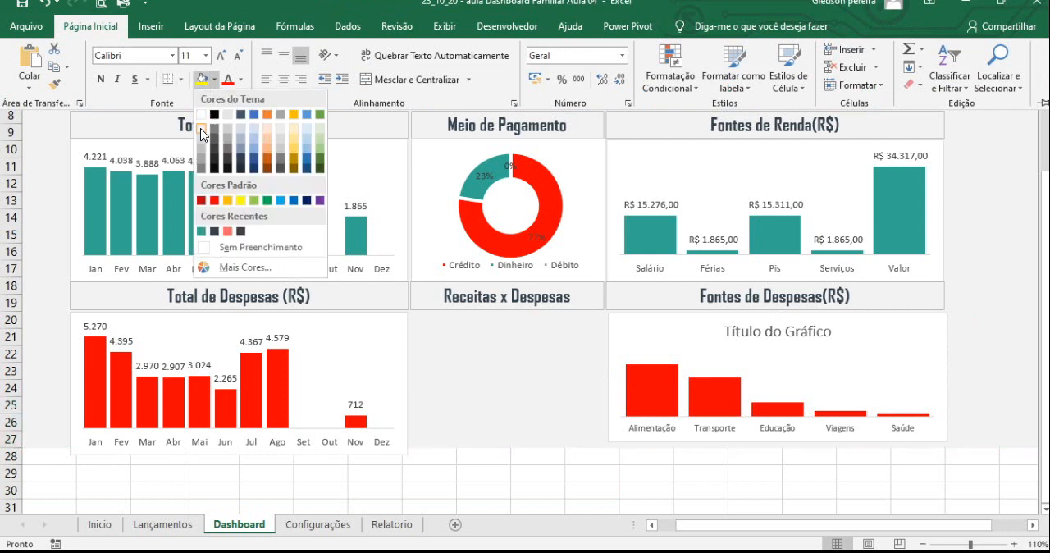
pyautogui.click(225, 137)
pyautogui.click(435, 463)
pyautogui.click(414, 453)
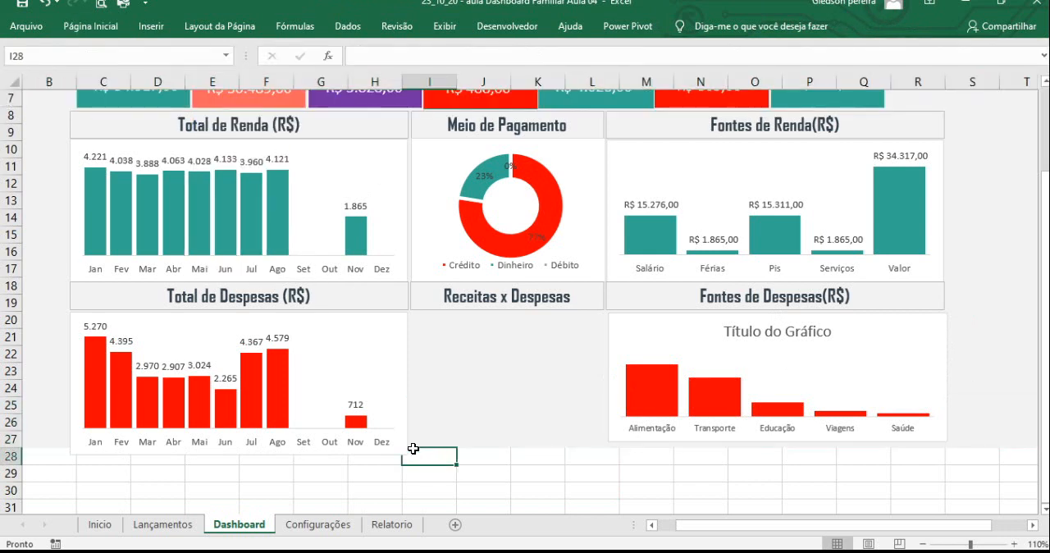
pyautogui.scroll(1, 516, 170)
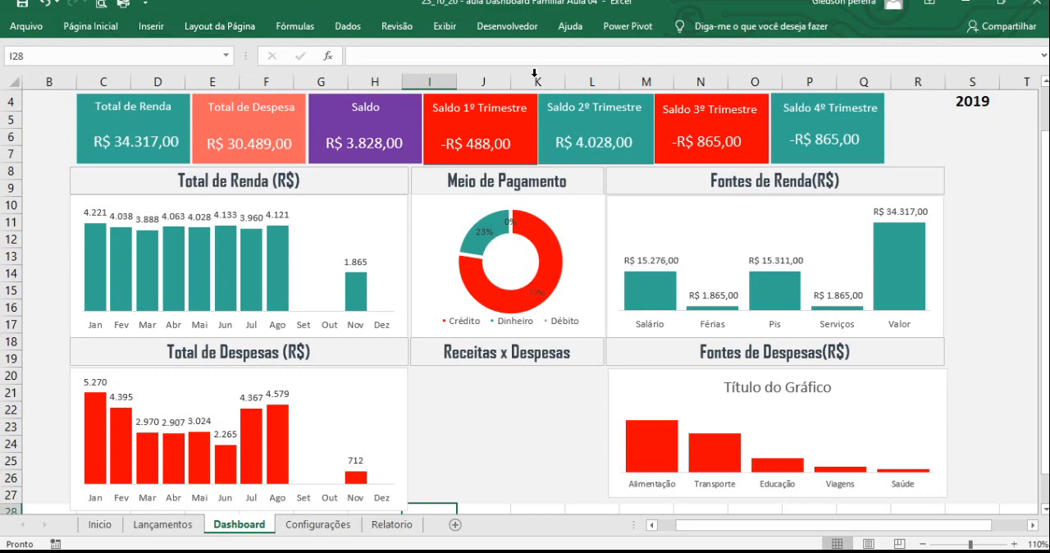
pyautogui.click(102, 30)
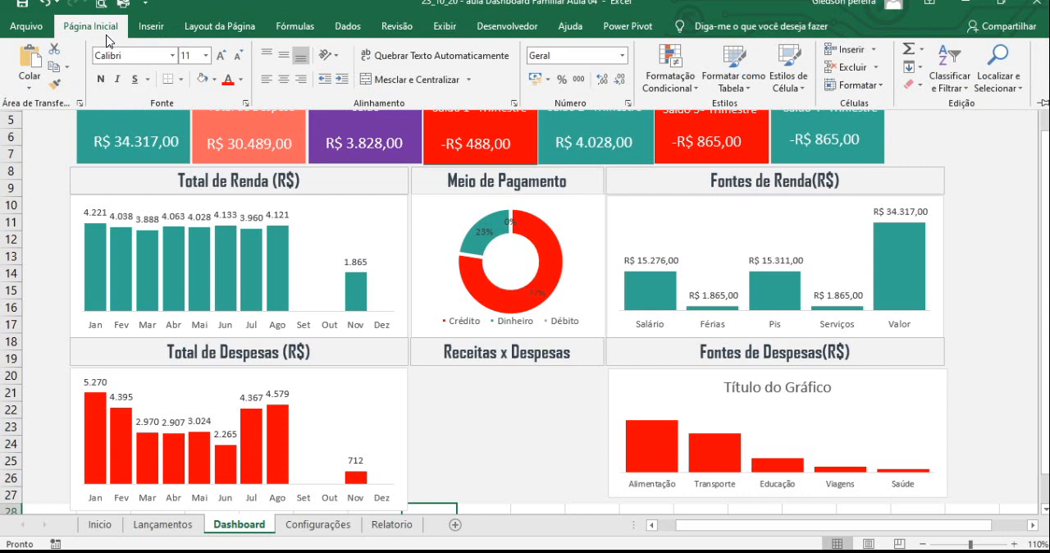
pyautogui.rightClick(297, 106)
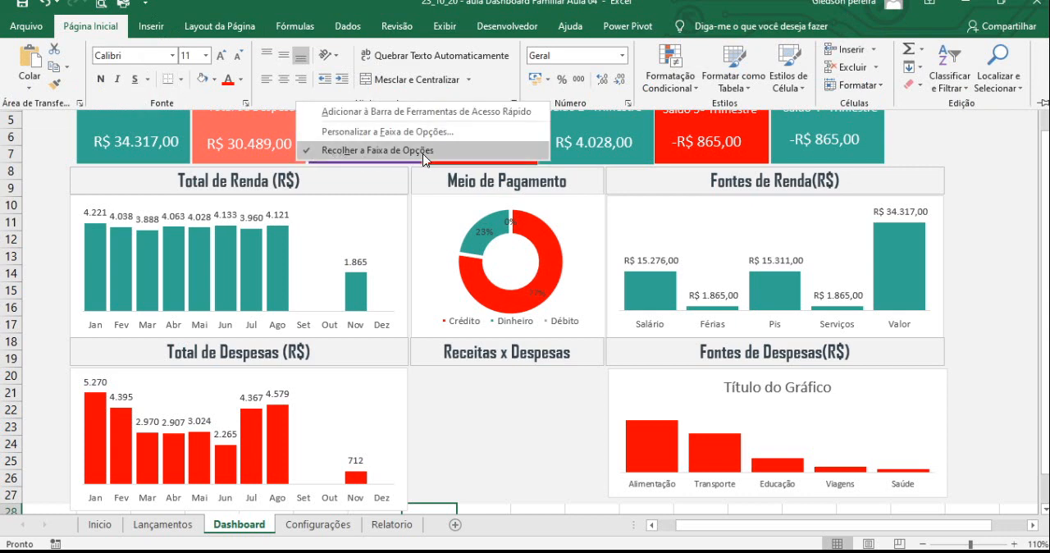
pyautogui.click(309, 152)
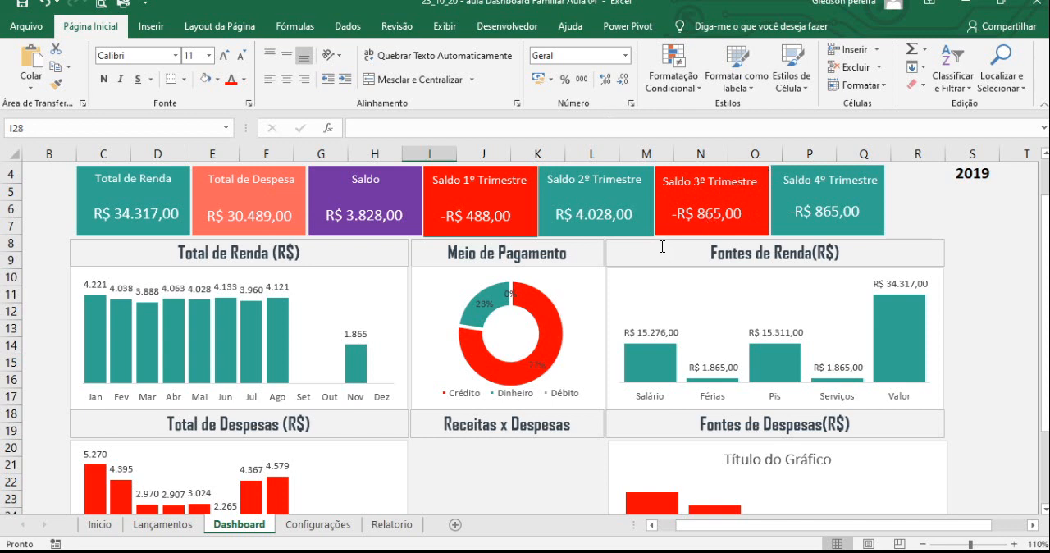
pyautogui.rightClick(475, 97)
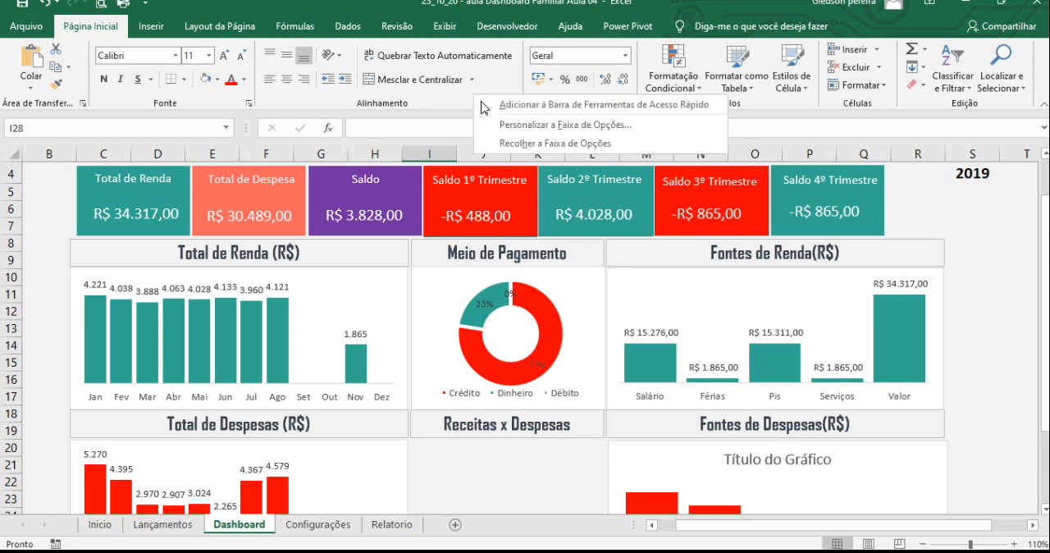
pyautogui.click(499, 145)
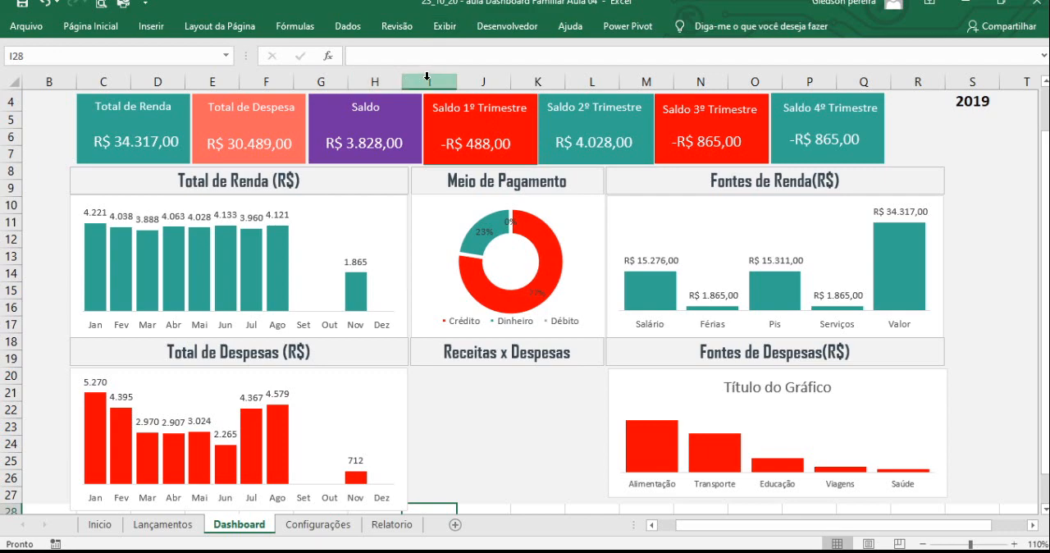
# - Hide the formula bar, gridlines and row and column headings on the Dashboard sheet
pyautogui.click(446, 27)
pyautogui.click(382, 57)
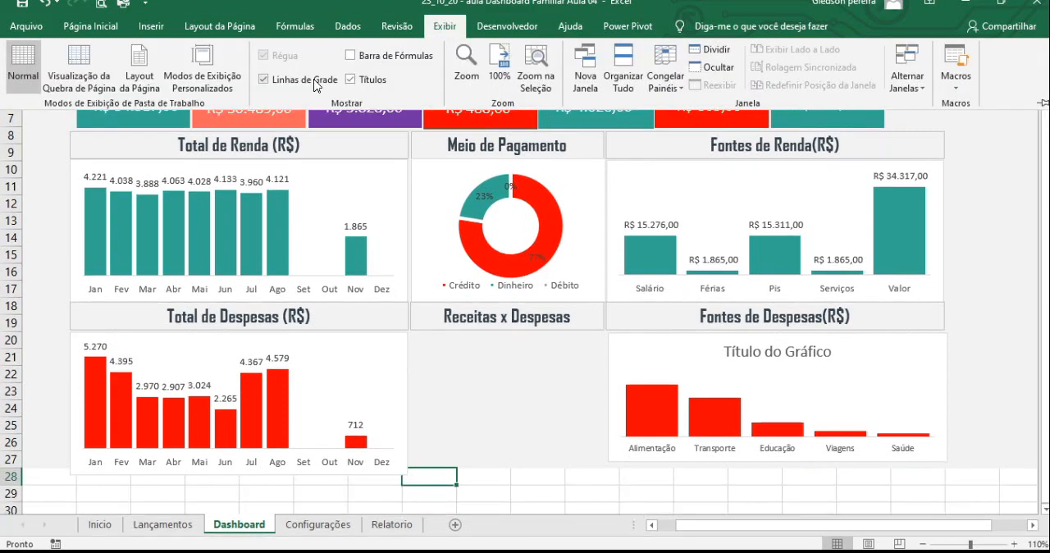
pyautogui.click(264, 80)
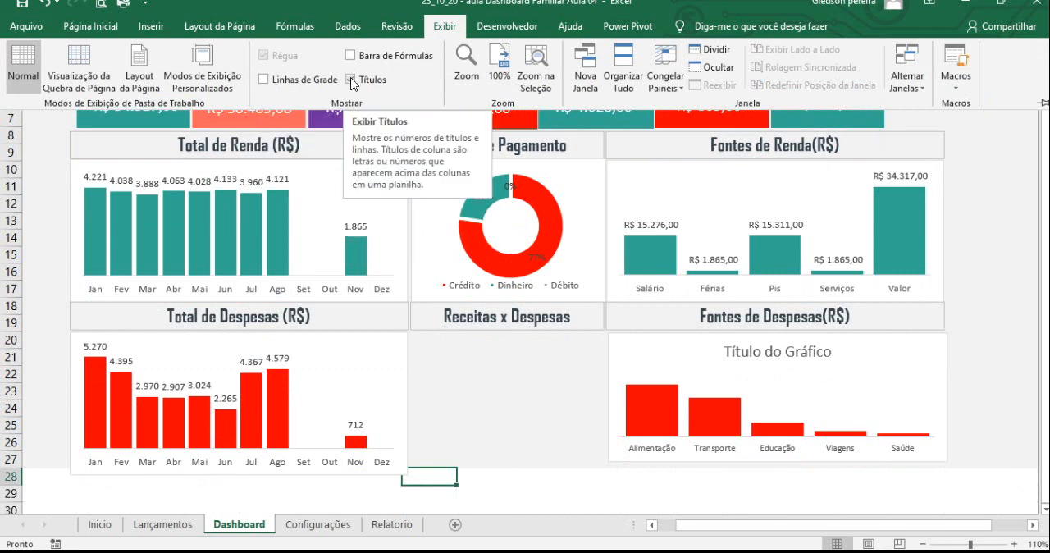
pyautogui.click(352, 80)
pyautogui.hotkey('ctrl', 'F1')
pyautogui.scroll(2, 723, 263)
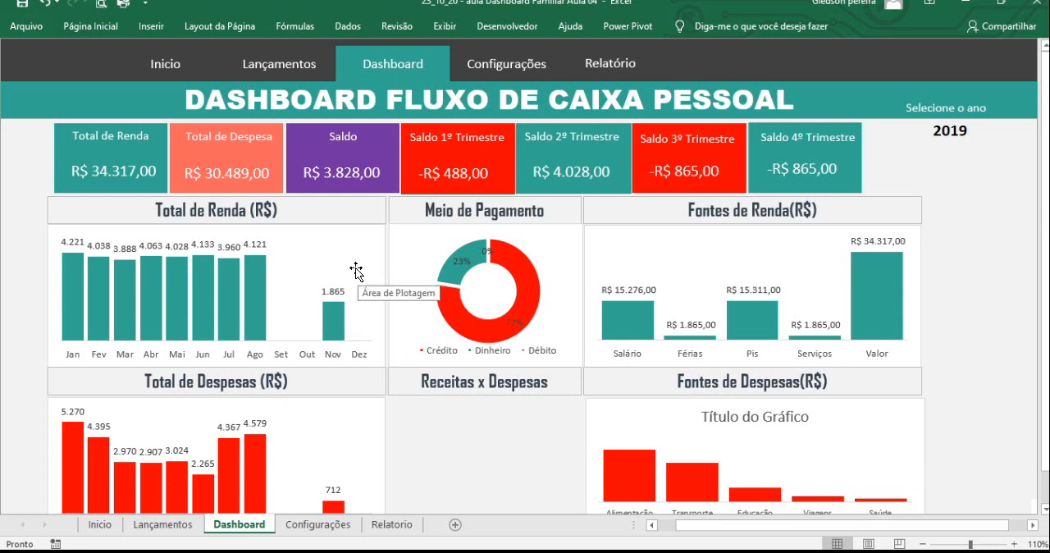
pyautogui.click(371, 426)
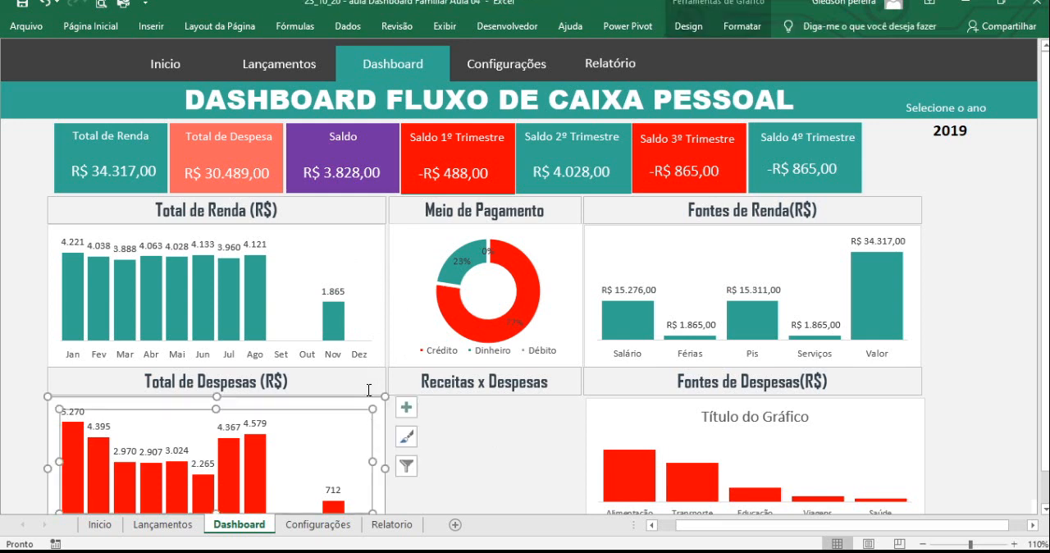
pyautogui.click(453, 435)
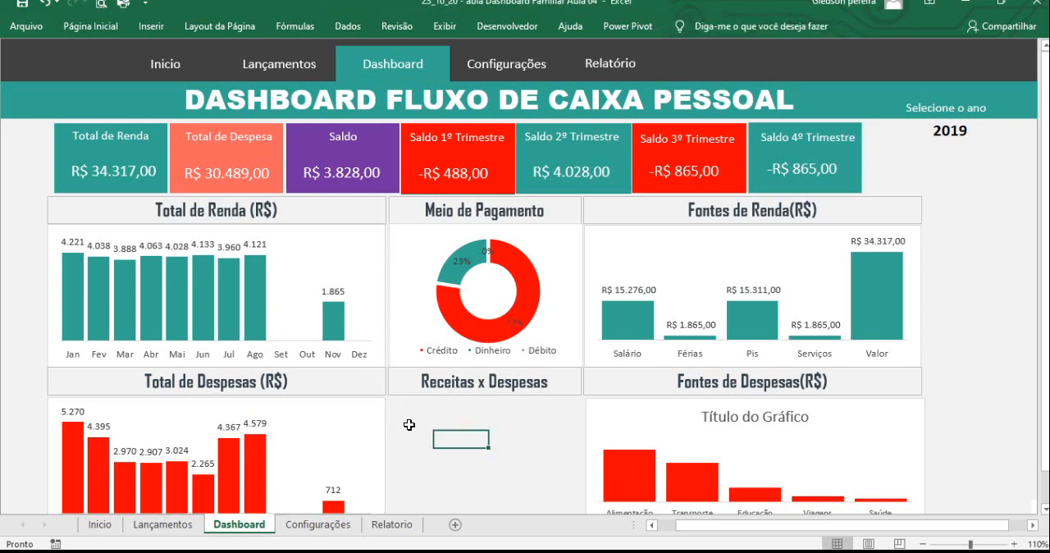
pyautogui.click(371, 297)
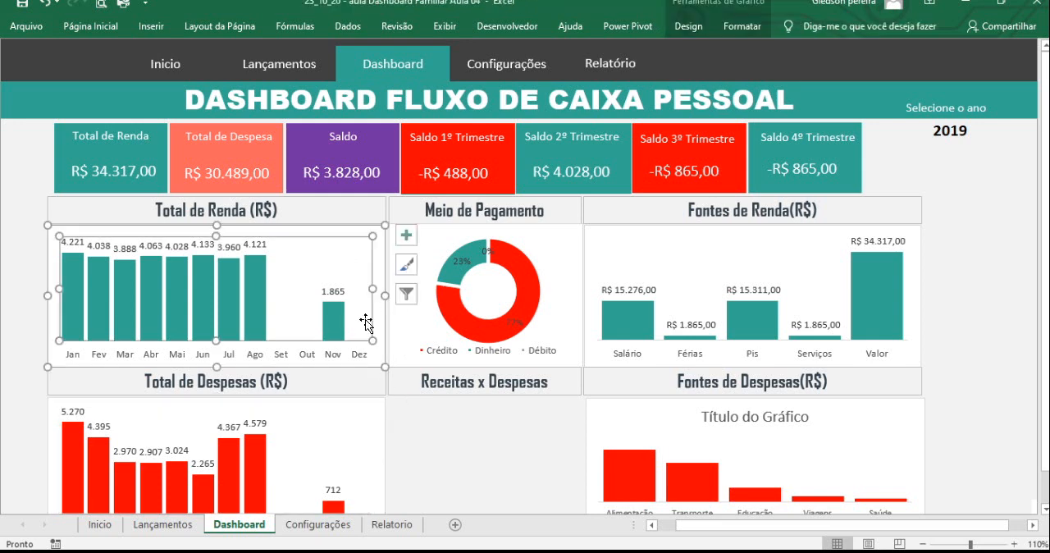
pyautogui.click(24, 316)
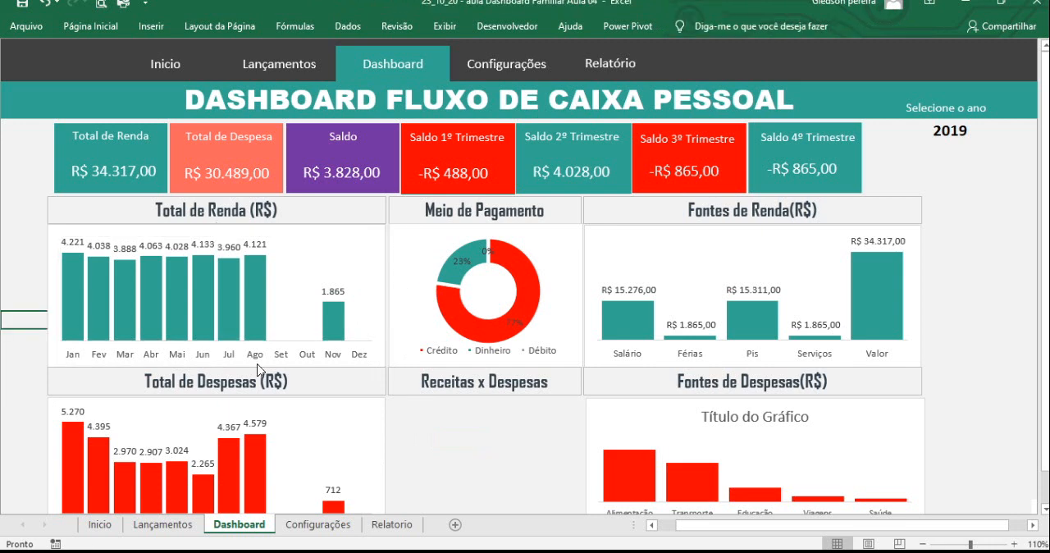
# - Slightly reduce the heights of the Total de Renda, Meio de Pagamento and Fontes de Renda charts from their lower edges to equal size
pyautogui.click(380, 355)
pyautogui.moveTo(216, 366); pyautogui.dragTo(217, 355)
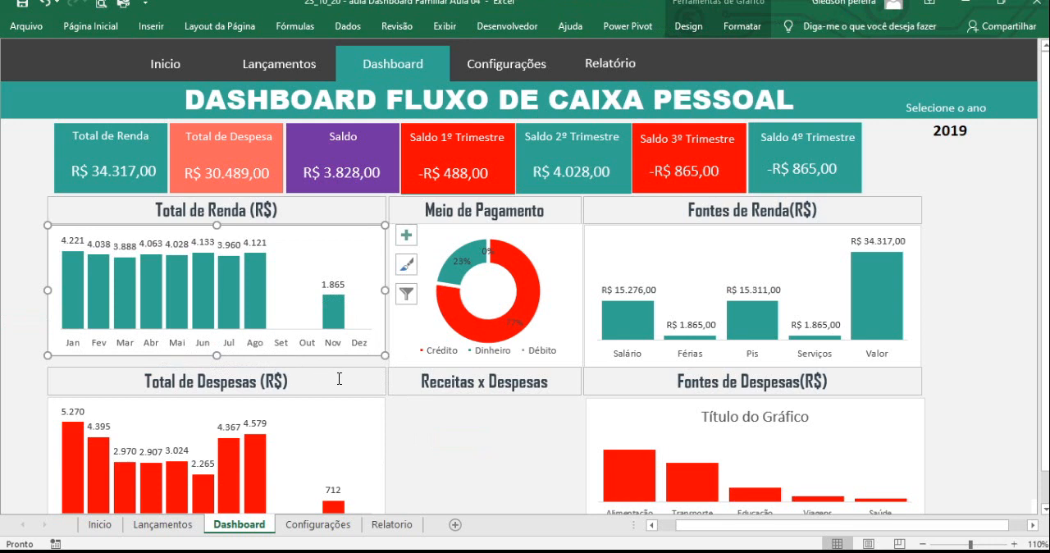
pyautogui.click(392, 365)
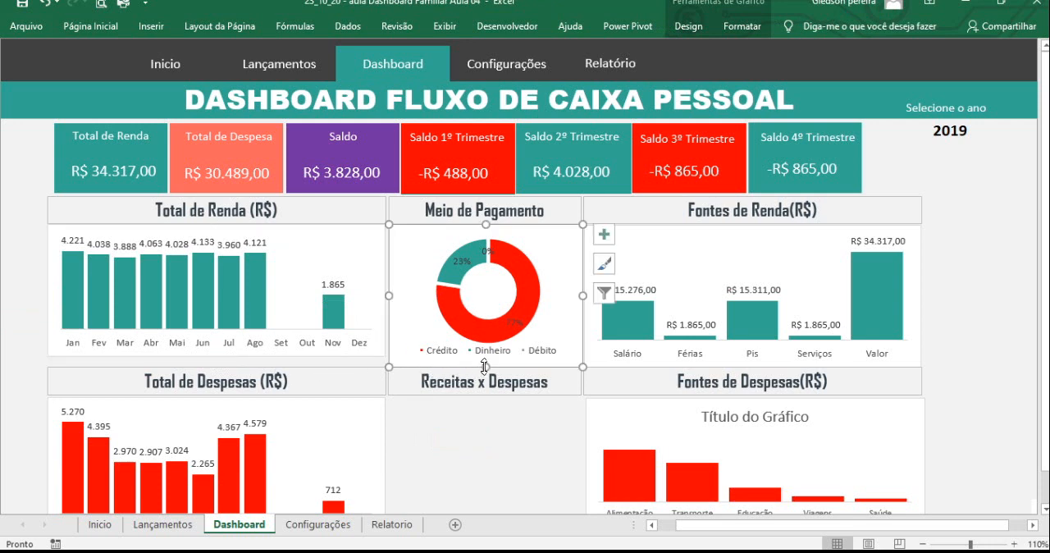
pyautogui.moveTo(485, 364); pyautogui.dragTo(481, 355)
pyautogui.click(600, 366)
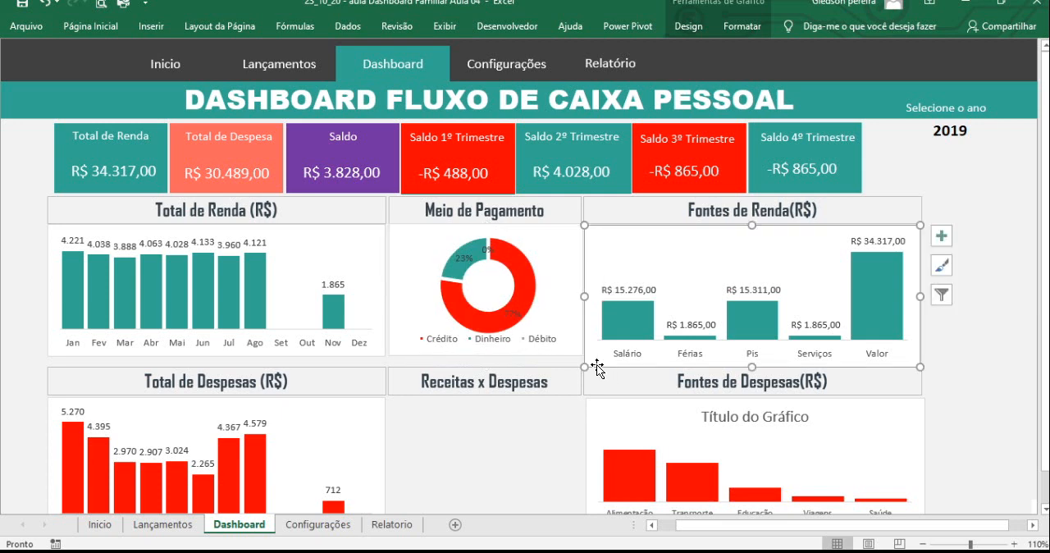
pyautogui.moveTo(749, 366); pyautogui.dragTo(745, 361)
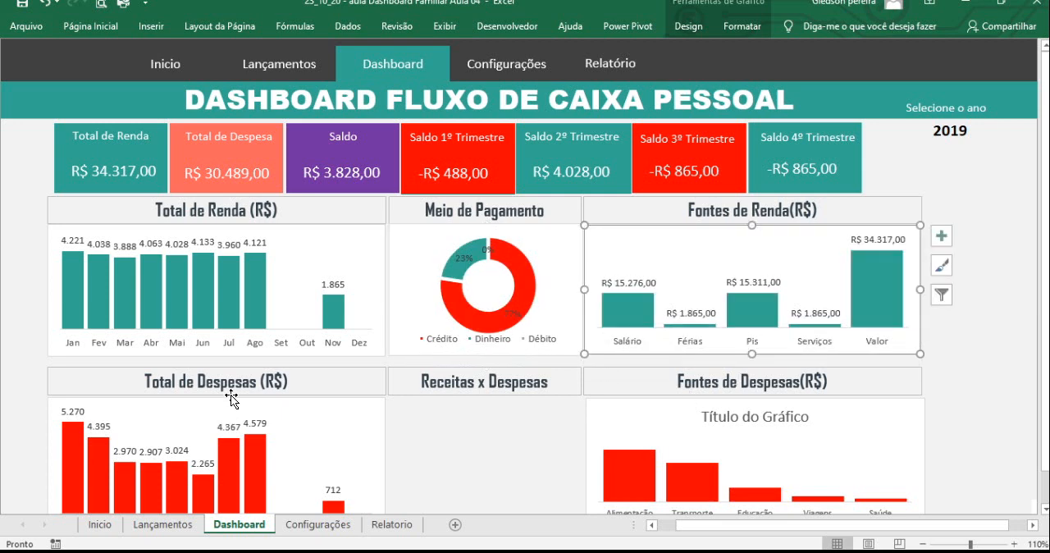
# - Move the lower row's three section titles together with the Total de Despesas and Fontes de Despesas charts up against the upper charts
pyautogui.click(335, 371)
pyautogui.keyDown('ctrl'); pyautogui.click(348, 416); pyautogui.keyUp('ctrl')
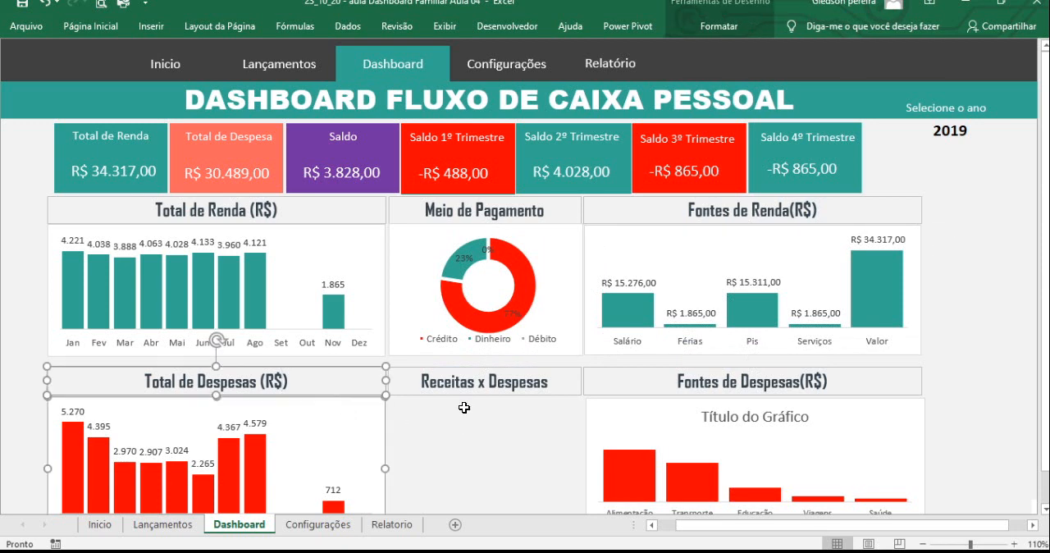
pyautogui.keyDown('ctrl'); pyautogui.click(423, 376); pyautogui.keyUp('ctrl')
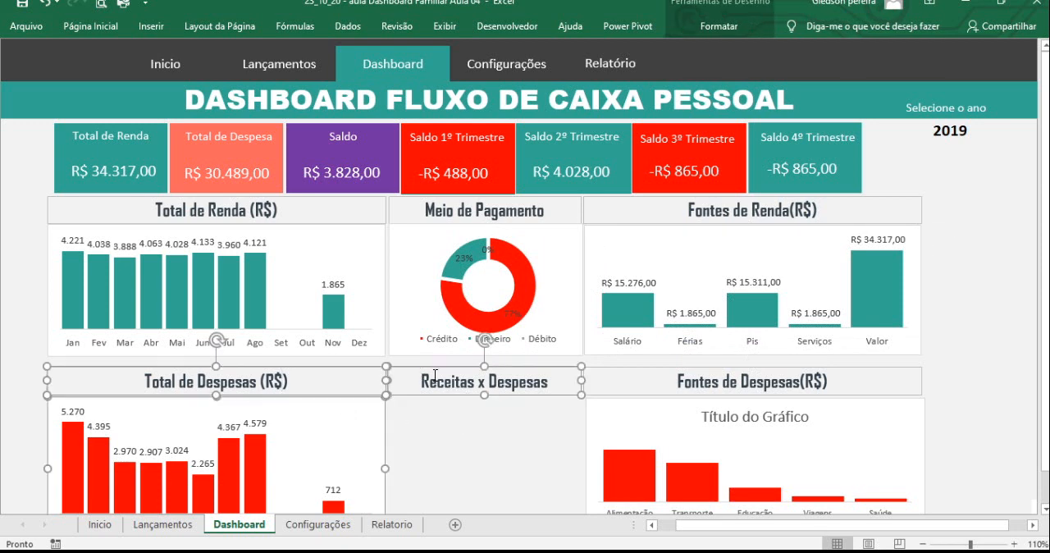
pyautogui.keyDown('ctrl'); pyautogui.click(621, 369); pyautogui.keyUp('ctrl')
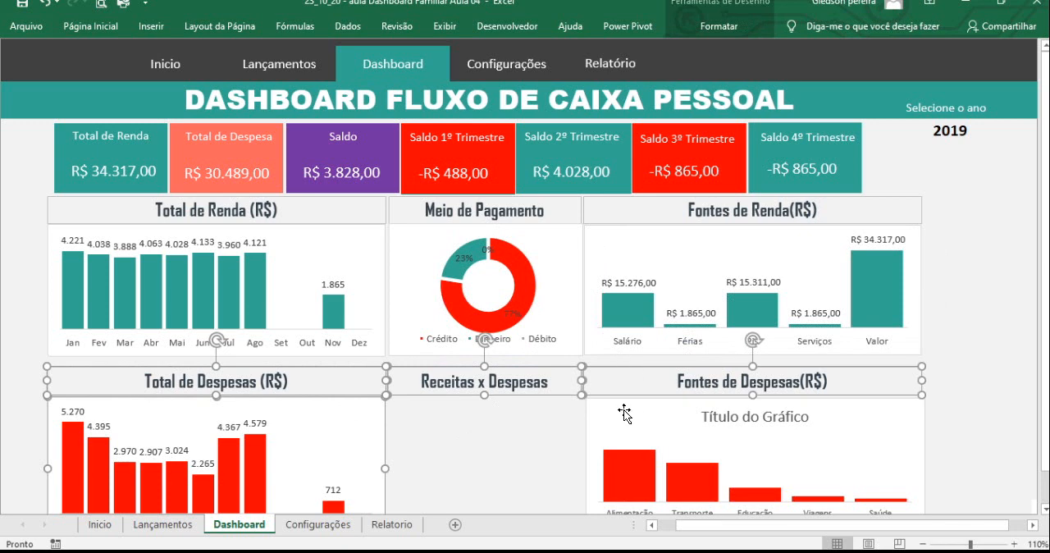
pyautogui.keyDown('ctrl'); pyautogui.click(623, 407); pyautogui.keyUp('ctrl')
pyautogui.moveTo(624, 407); pyautogui.dragTo(624, 395)
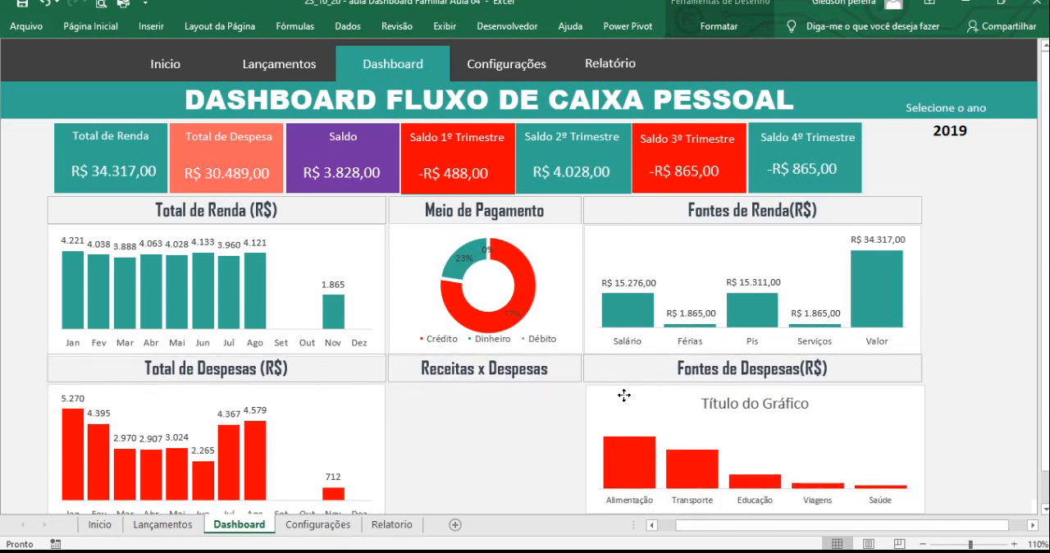
# - Slightly reduce the plot area height of the Total de Despesas chart from its lower edge
pyautogui.click(962, 407)
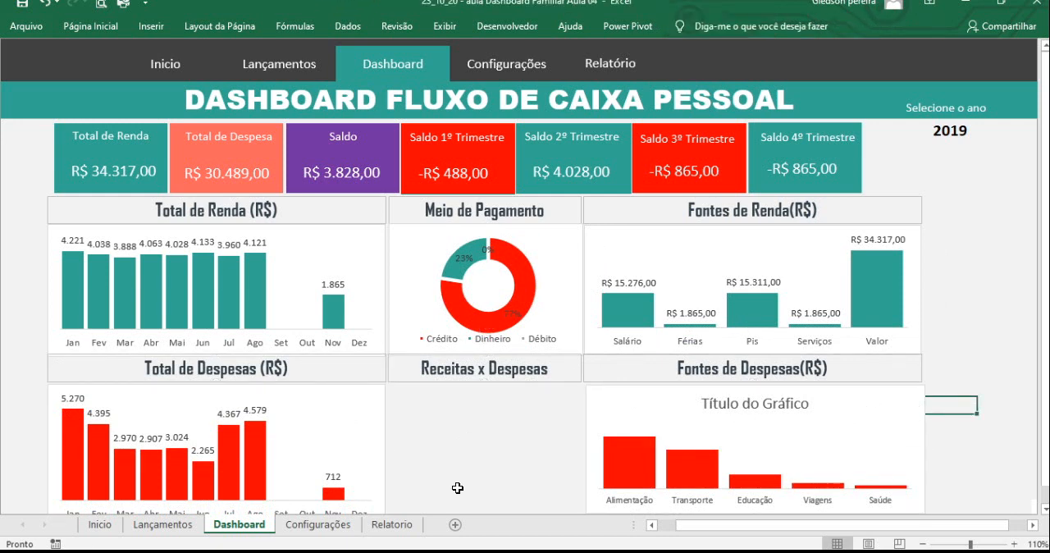
pyautogui.click(341, 453)
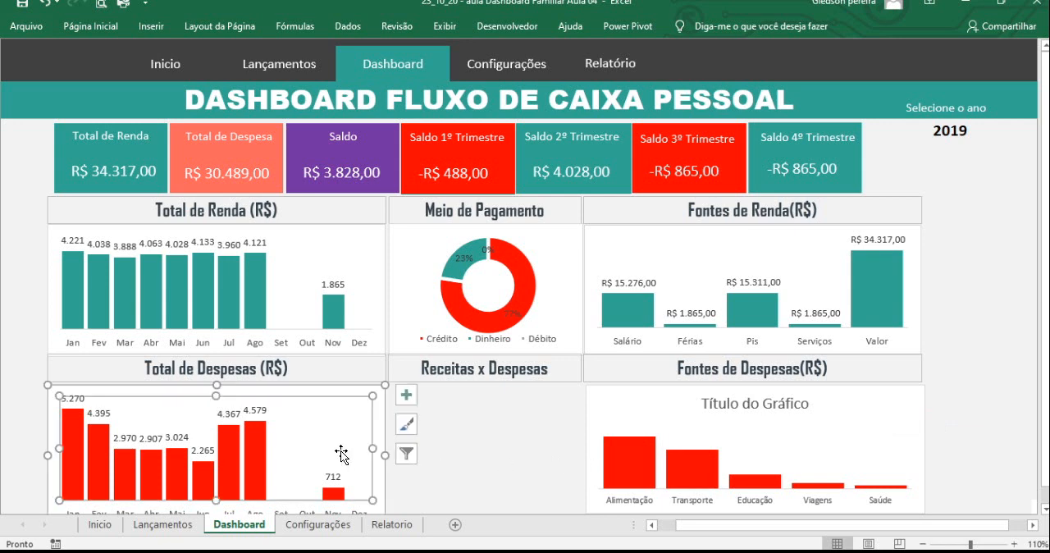
pyautogui.moveTo(217, 501); pyautogui.dragTo(216, 496)
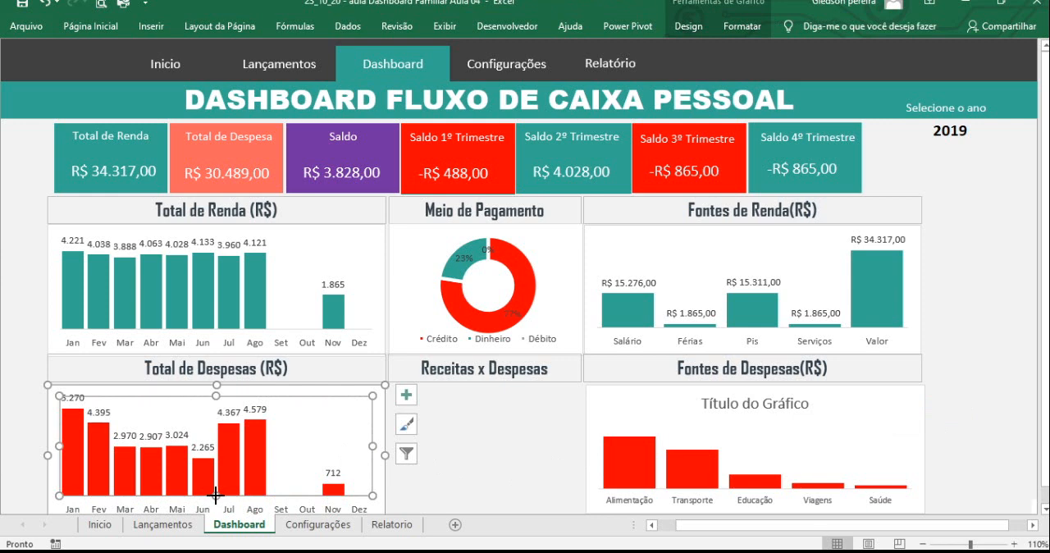
pyautogui.click(959, 426)
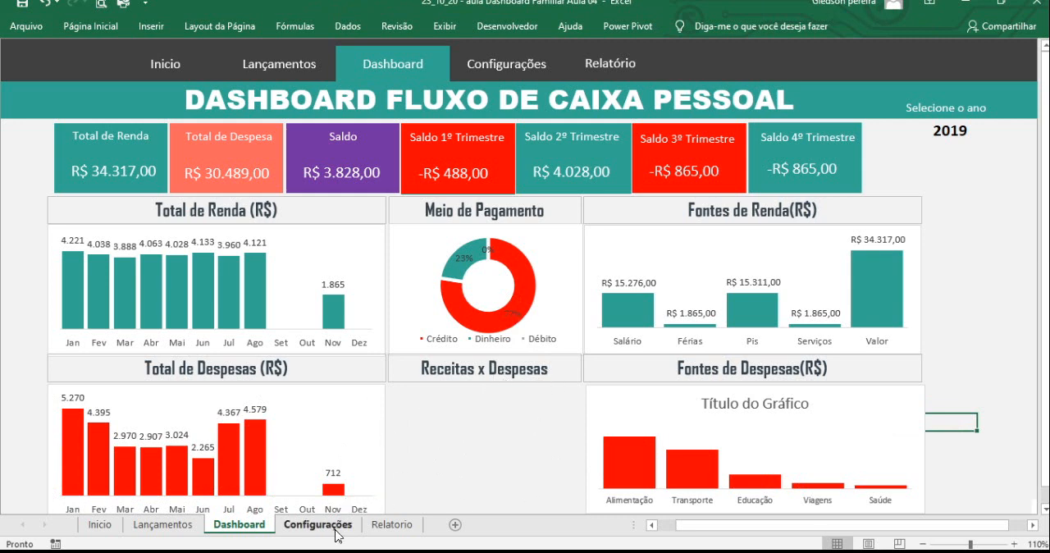
# - Review the summary tables on the Relatorio sheet and the Renda and Despesa entry types on the Lançamentos sheet
pyautogui.click(391, 525)
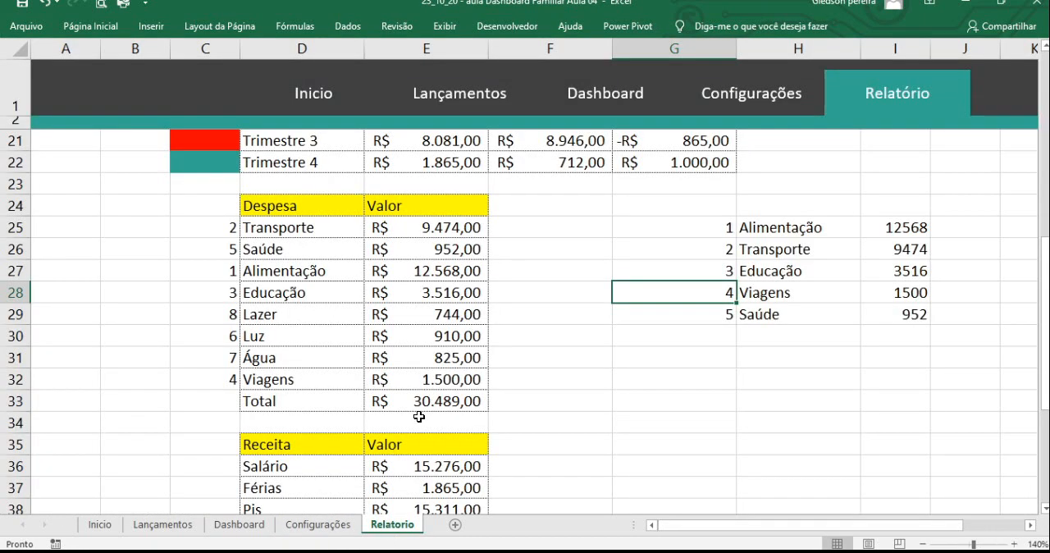
pyautogui.scroll(-2, 418, 419)
pyautogui.scroll(-1, 405, 391)
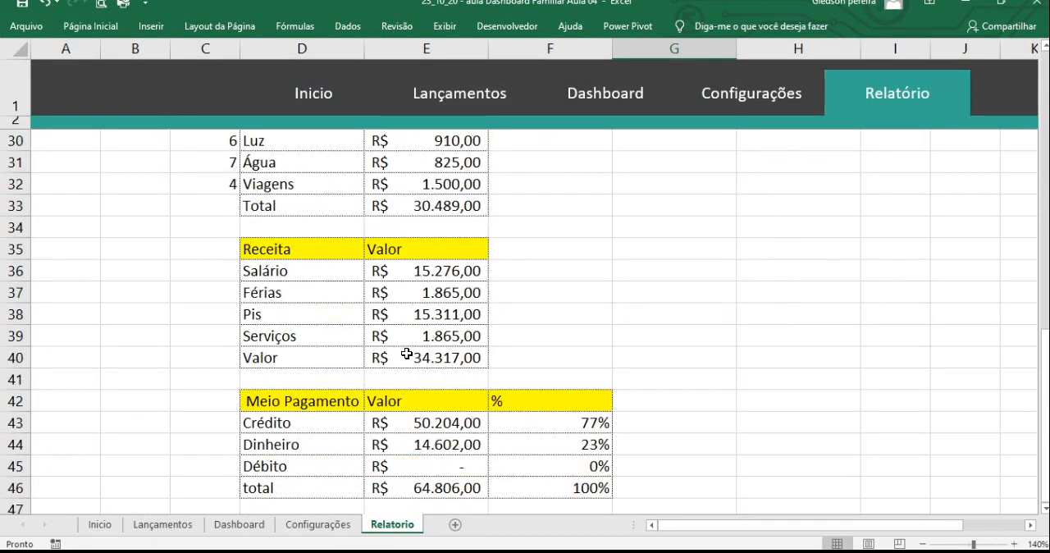
pyautogui.scroll(1, 407, 353)
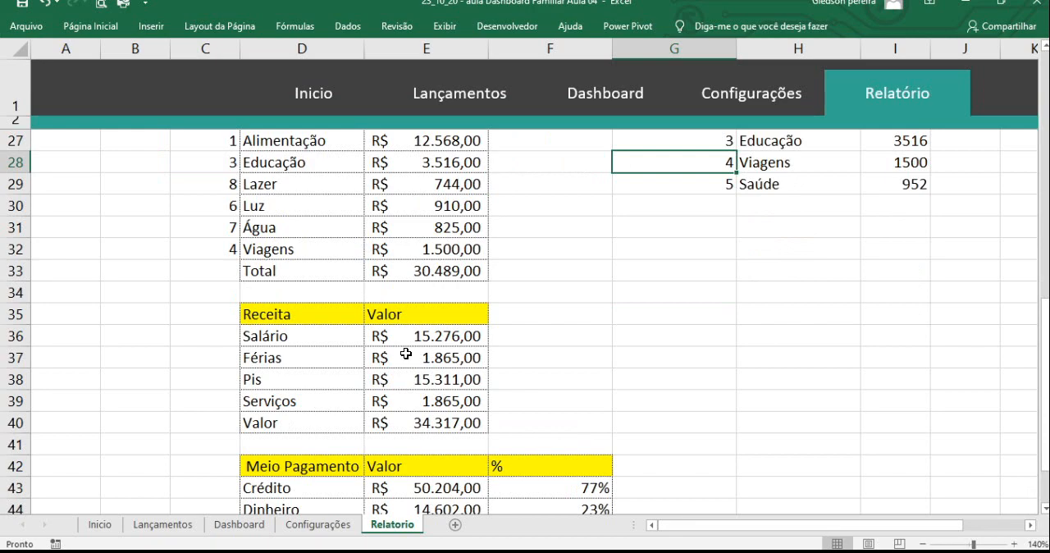
pyautogui.scroll(1, 406, 353)
pyautogui.scroll(-3, 405, 354)
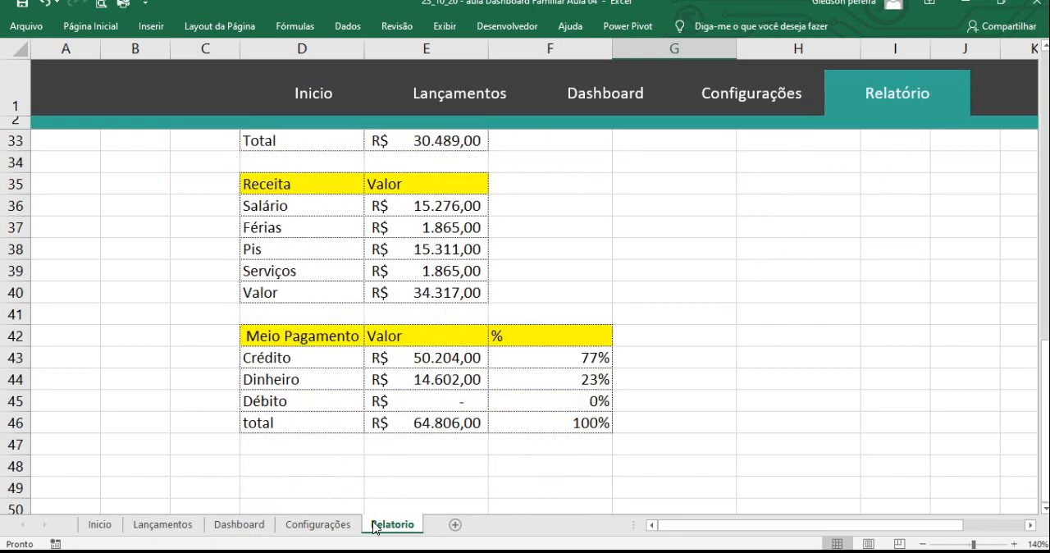
pyautogui.click(172, 526)
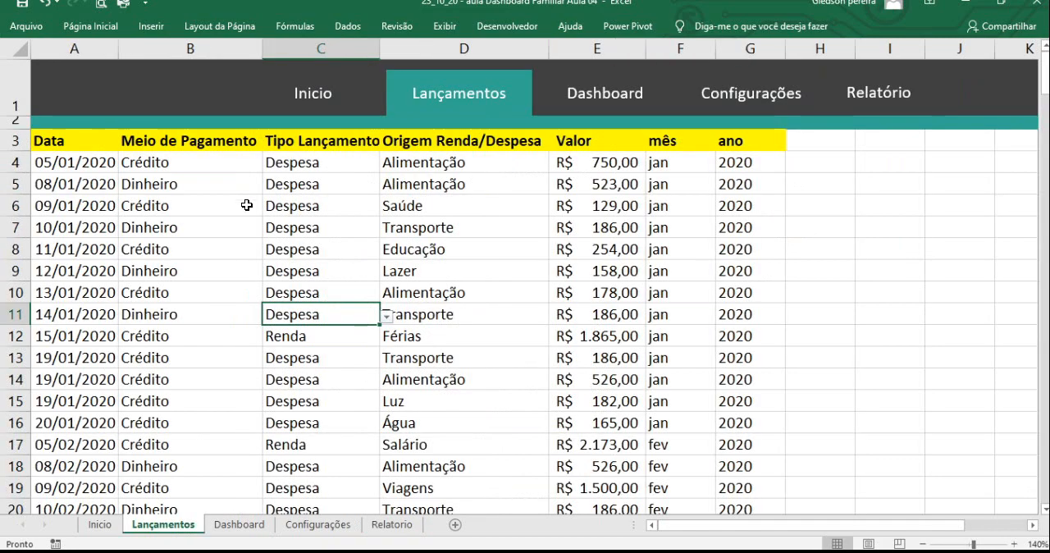
pyautogui.click(316, 167)
pyautogui.click(303, 338)
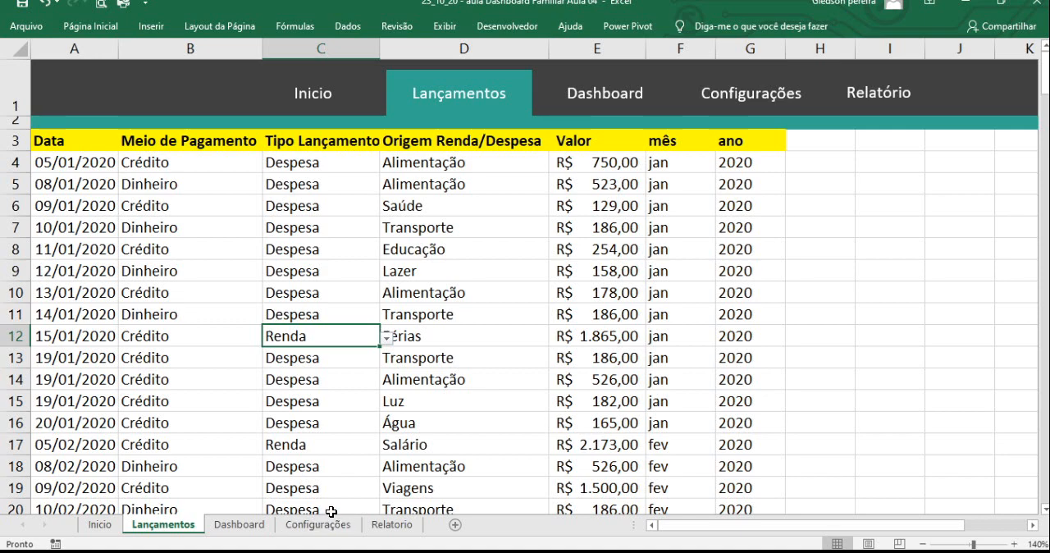
# - Enter the labels Renda in D49 and Despesas in D50 below the Meio Pagamento table on the Relatorio sheet
pyautogui.click(392, 524)
pyautogui.click(307, 466)
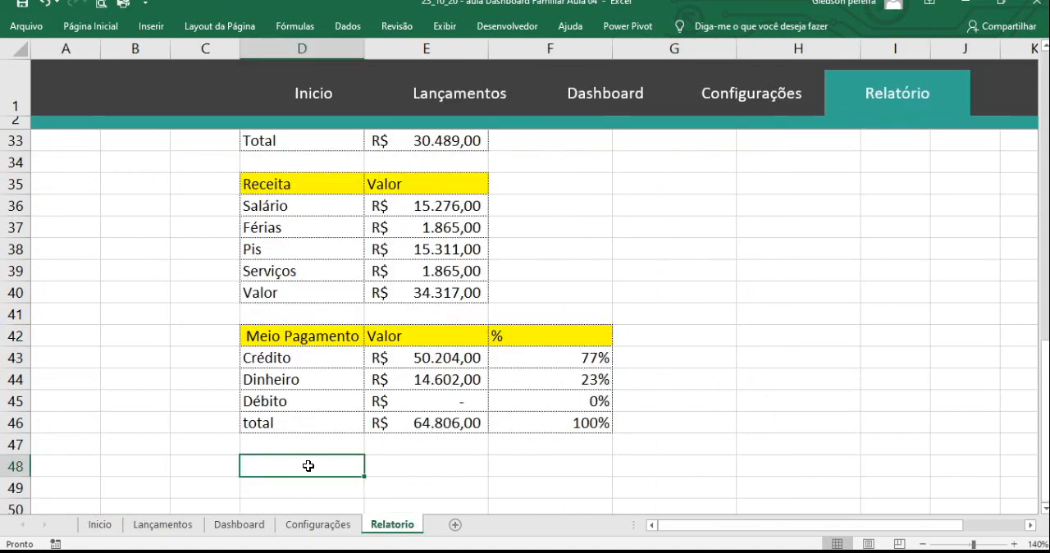
pyautogui.press('Down')
pyautogui.write('Renda')
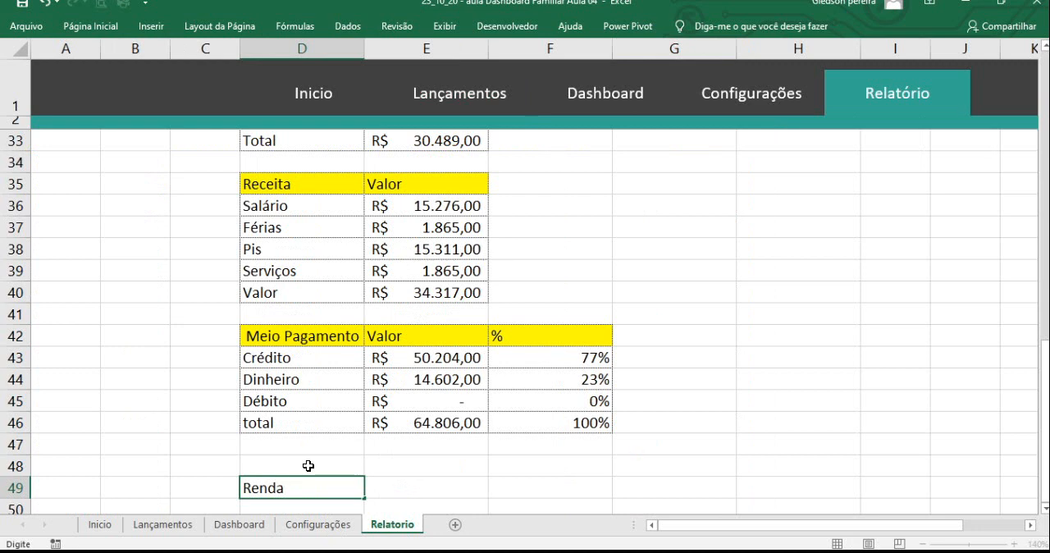
pyautogui.press('Return')
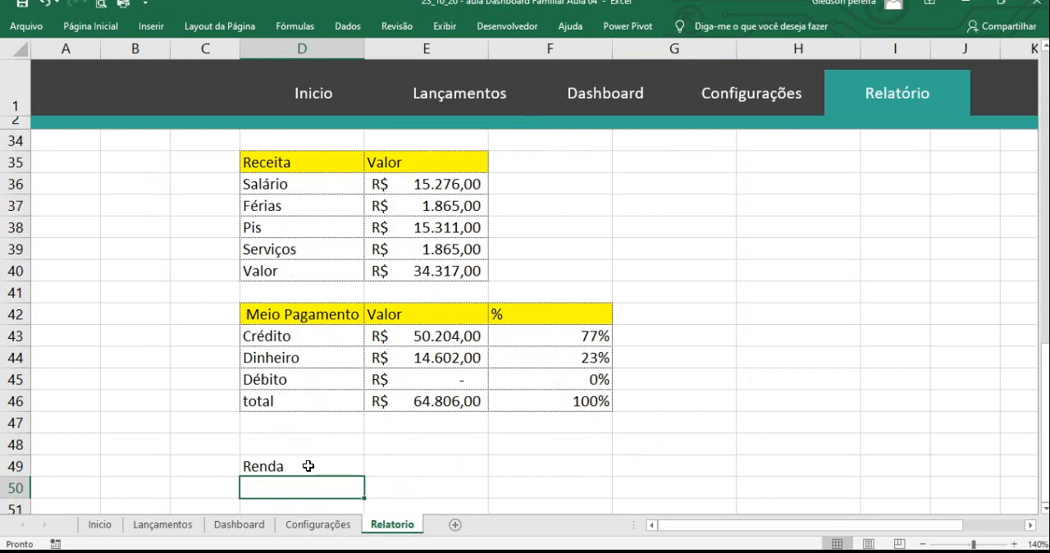
pyautogui.write('Desoe')
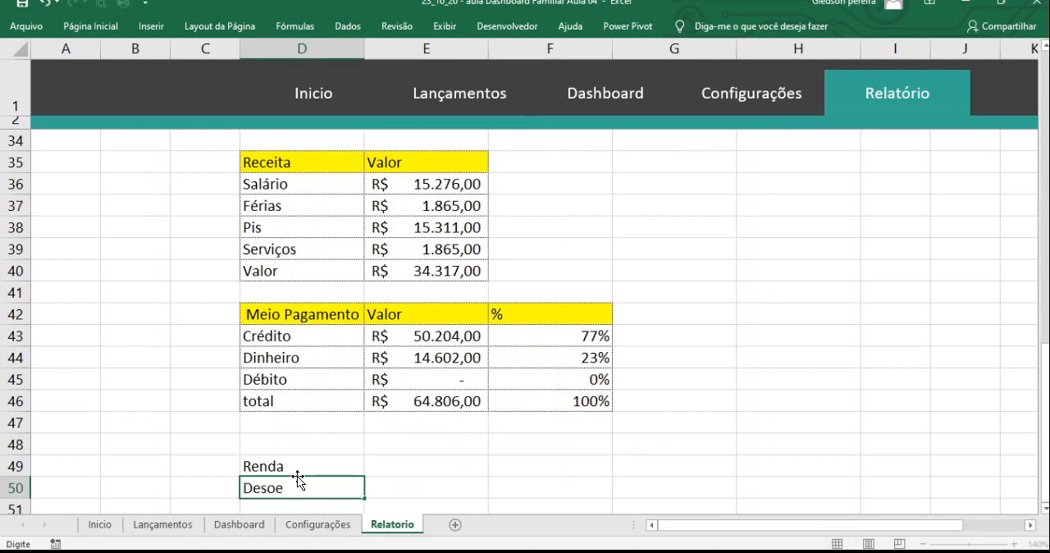
pyautogui.moveTo(264, 488); pyautogui.dragTo(282, 490)
pyautogui.write('pesas')
pyautogui.click(405, 472)
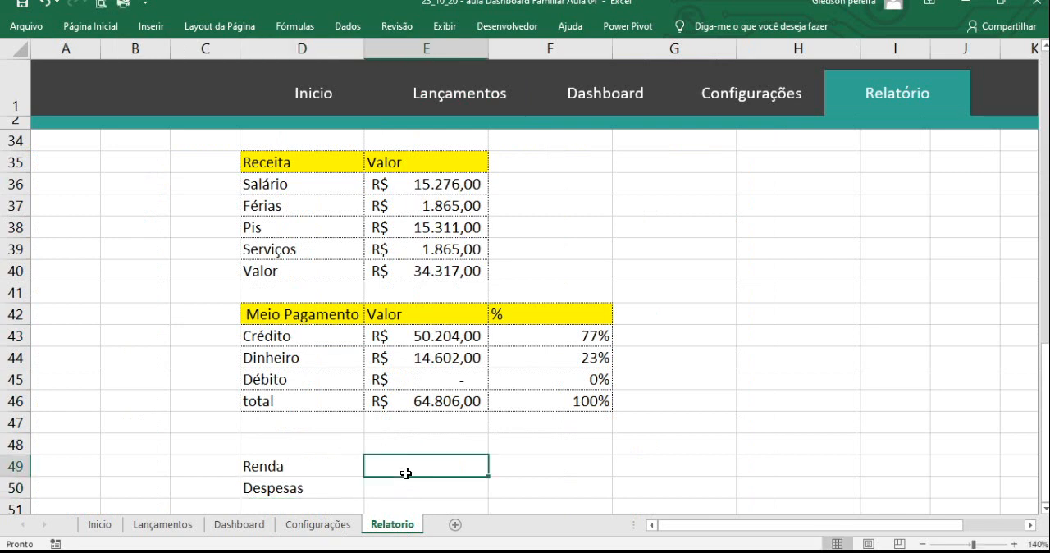
pyautogui.write('=')
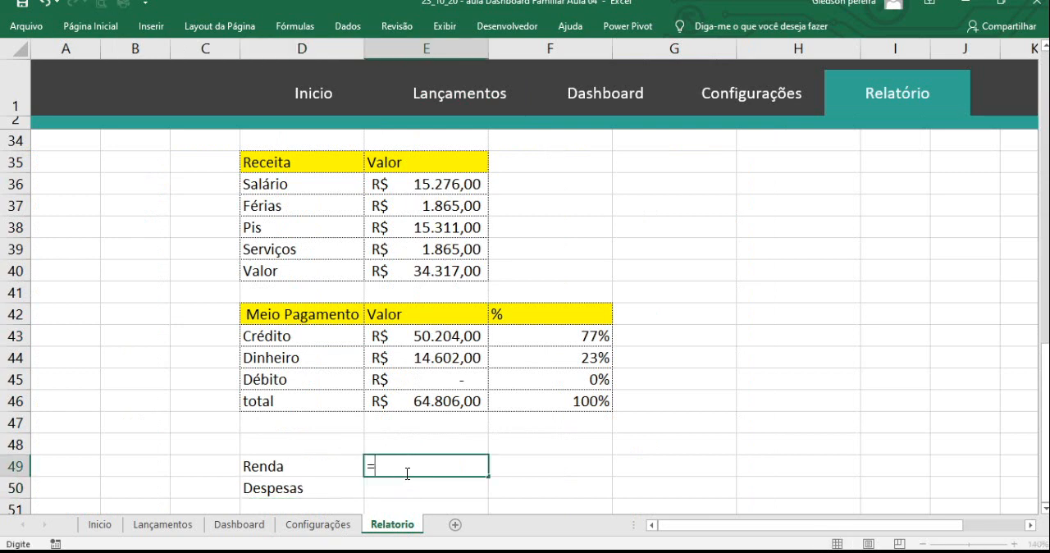
pyautogui.write('somases')
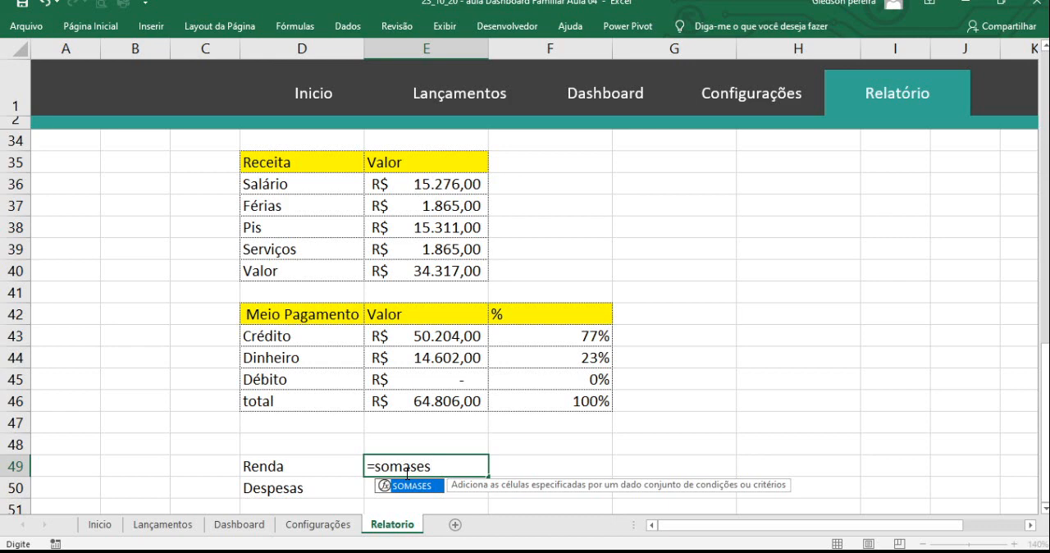
pyautogui.doubleClick(437, 487)
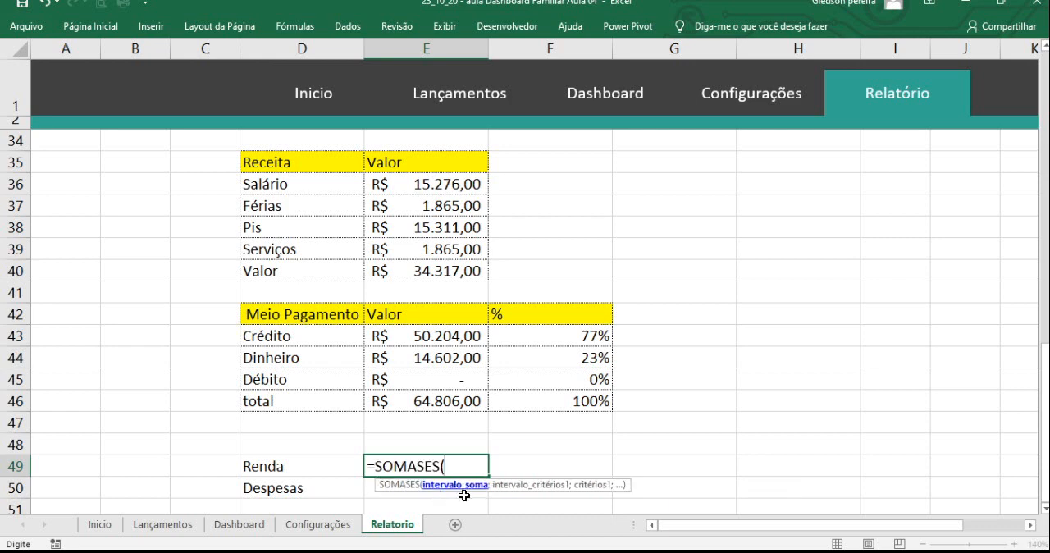
pyautogui.click(182, 525)
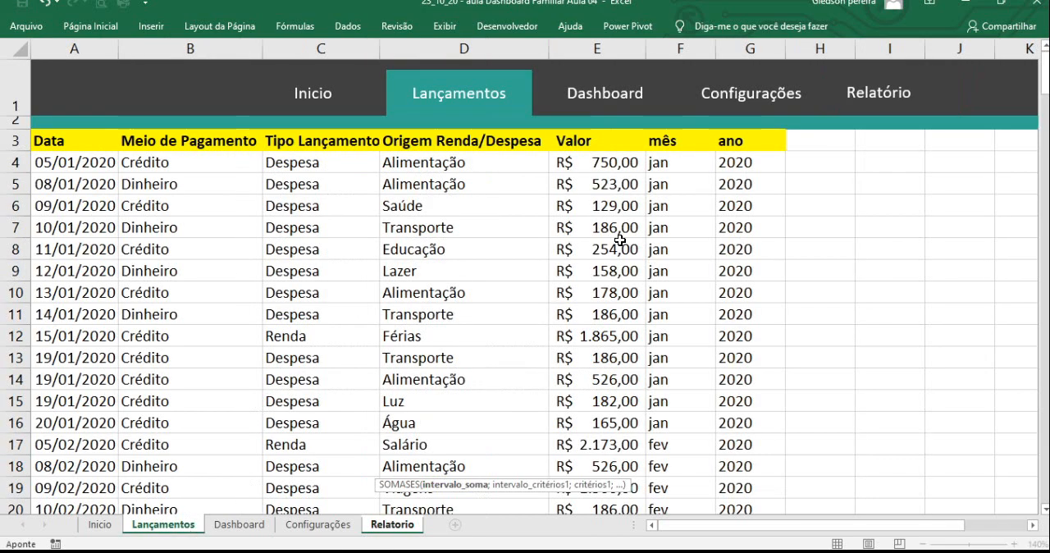
pyautogui.click(613, 47)
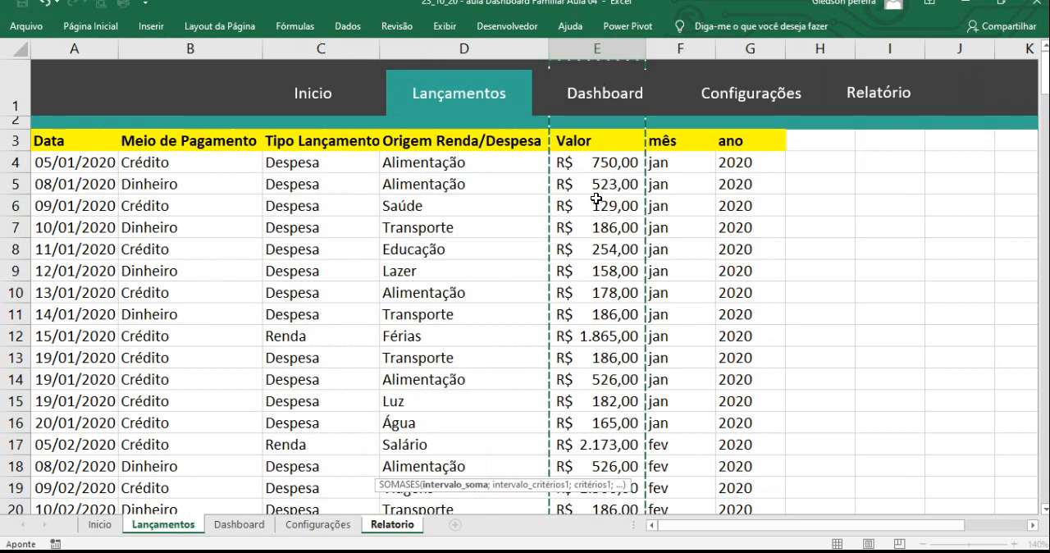
pyautogui.press('Escape')
# - Show the formula bar on the Relatorio sheet
pyautogui.click(444, 30)
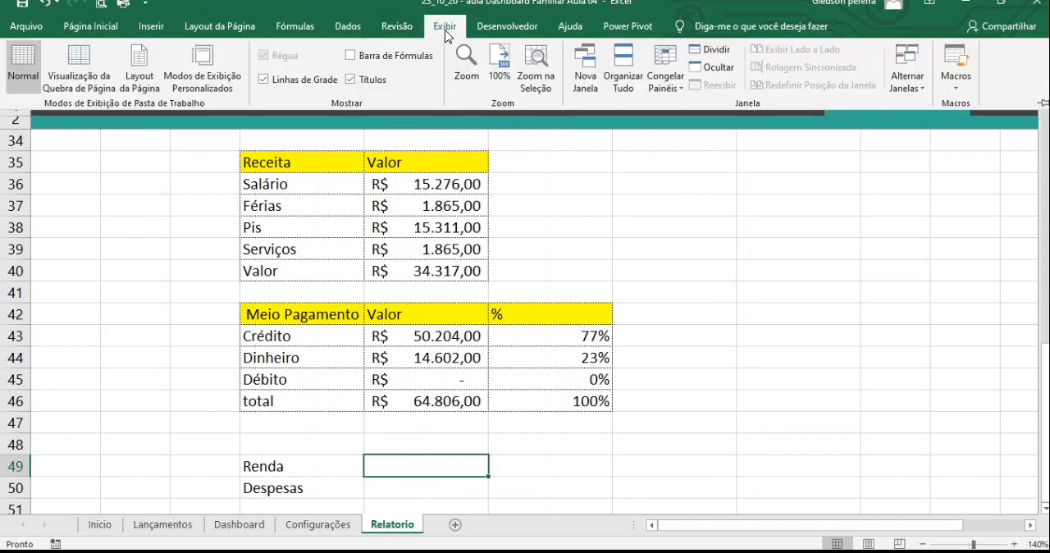
pyautogui.click(350, 55)
pyautogui.click(599, 215)
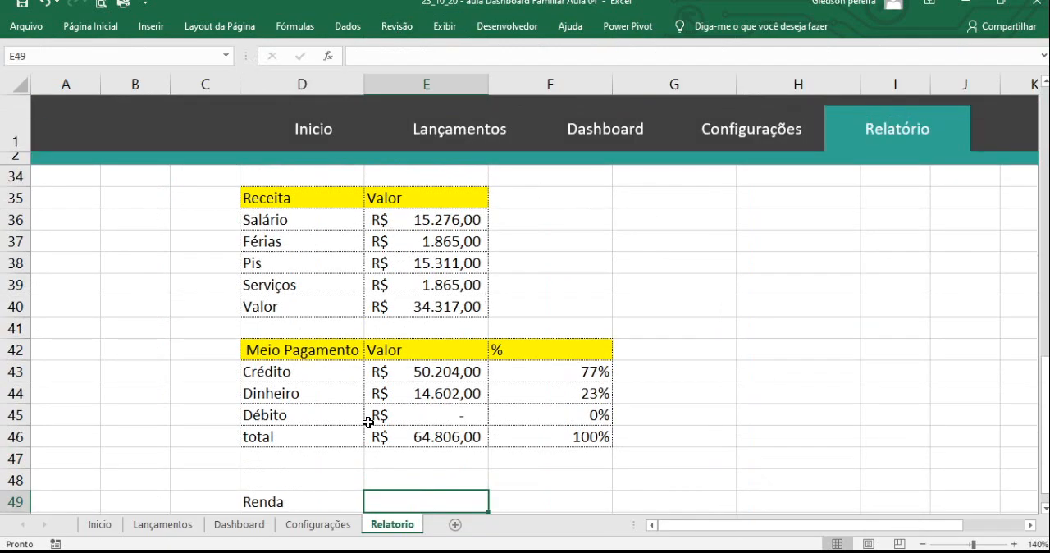
# - Start a SOMASES formula in E49 with the Valor column Lançamentos!$E:$E as the absolute sum range
pyautogui.write('=somases')
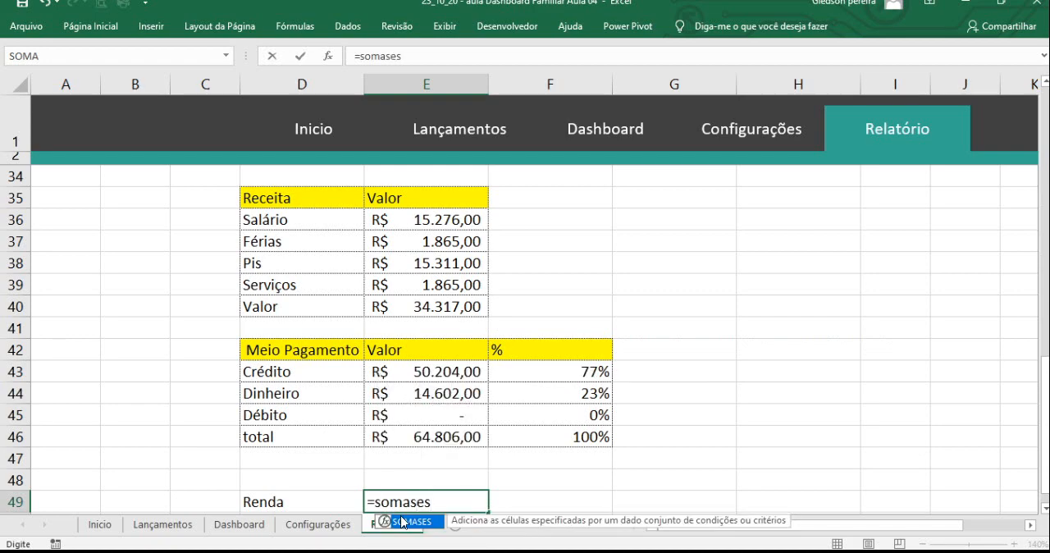
pyautogui.doubleClick(405, 525)
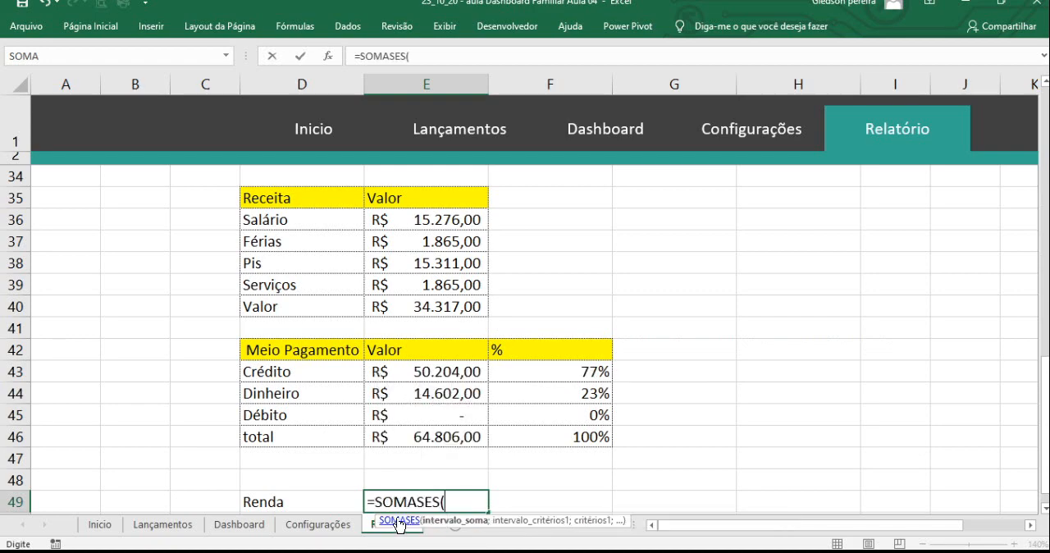
pyautogui.click(188, 526)
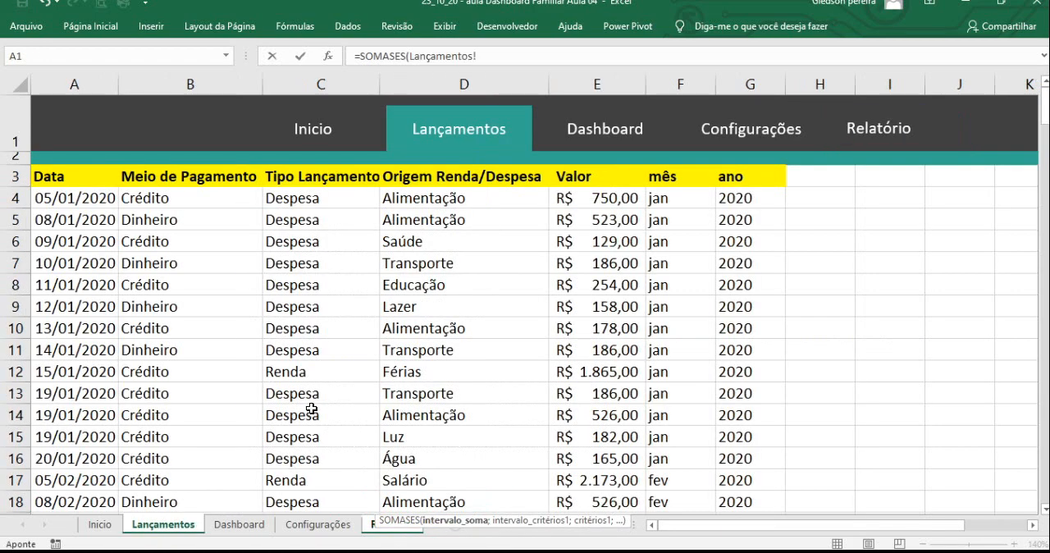
pyautogui.click(602, 83)
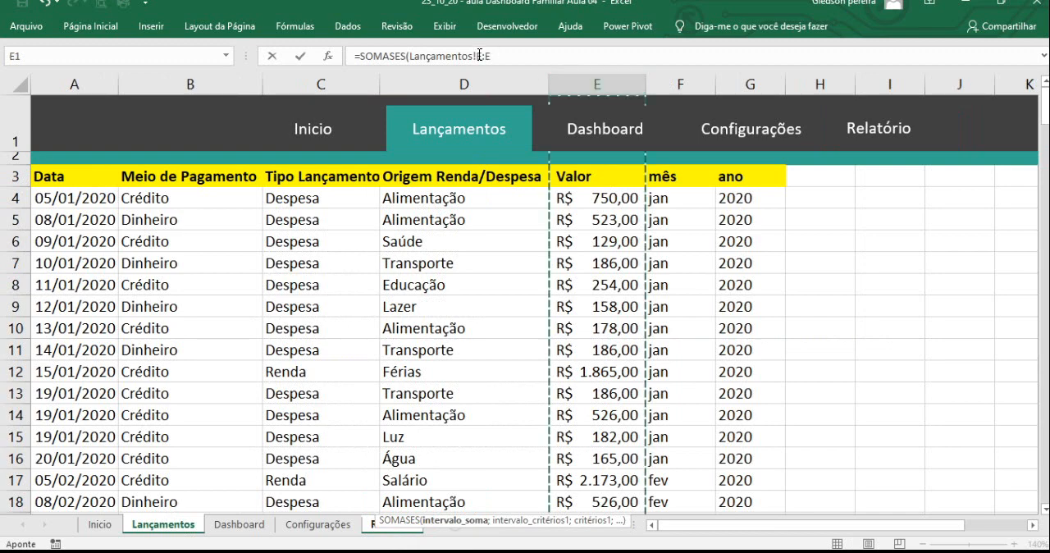
pyautogui.moveTo(479, 55); pyautogui.dragTo(498, 58)
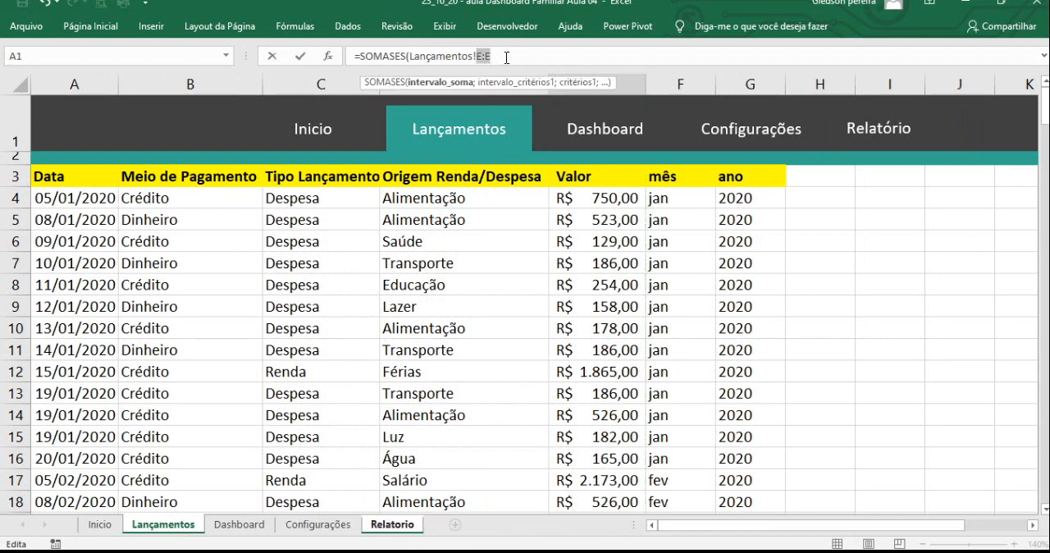
pyautogui.press('F4')
pyautogui.write(';')
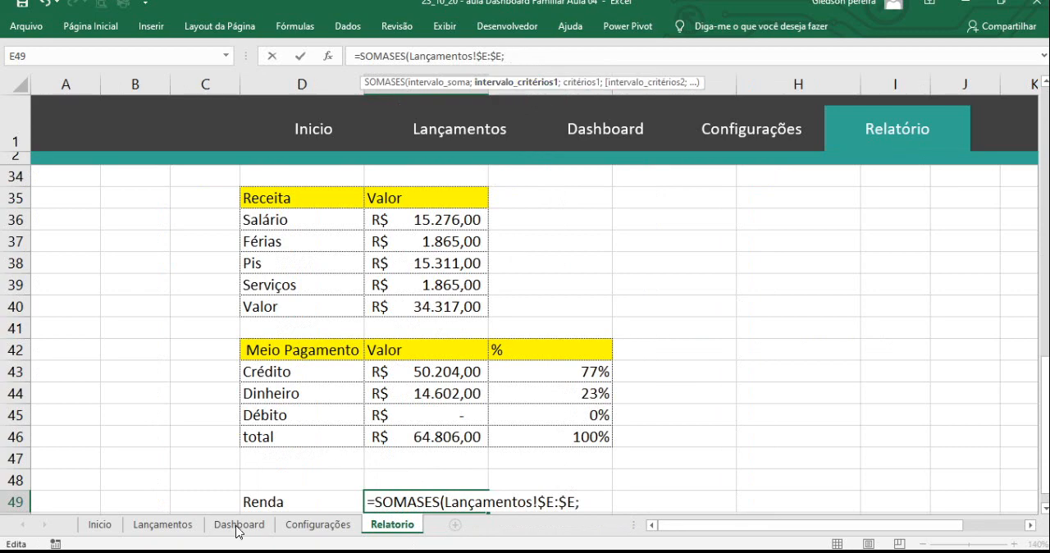
# - Add the ano column Lançamentos!$G:$G to the SOMASES formula as the absolute first criteria range
pyautogui.click(180, 529)
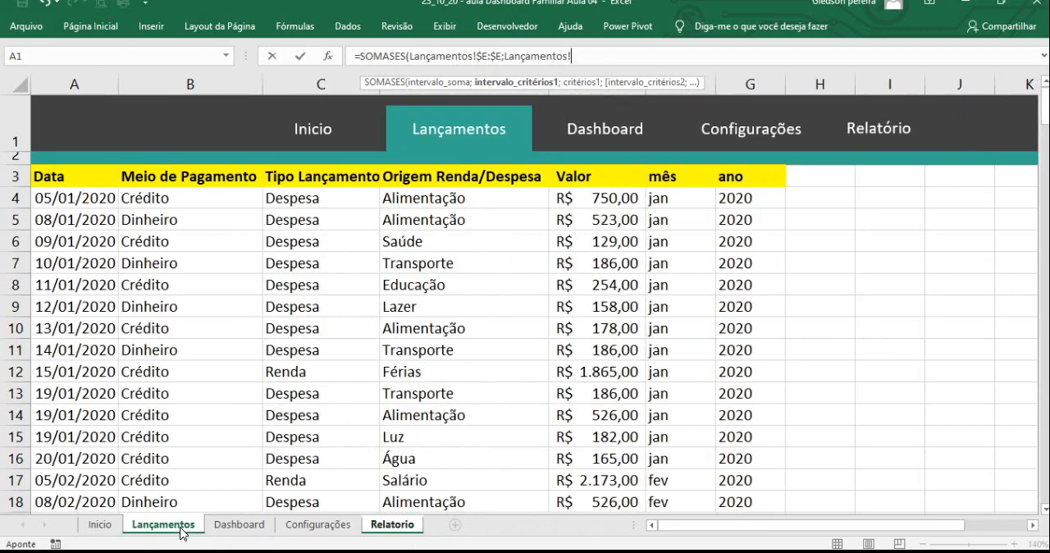
pyautogui.click(755, 83)
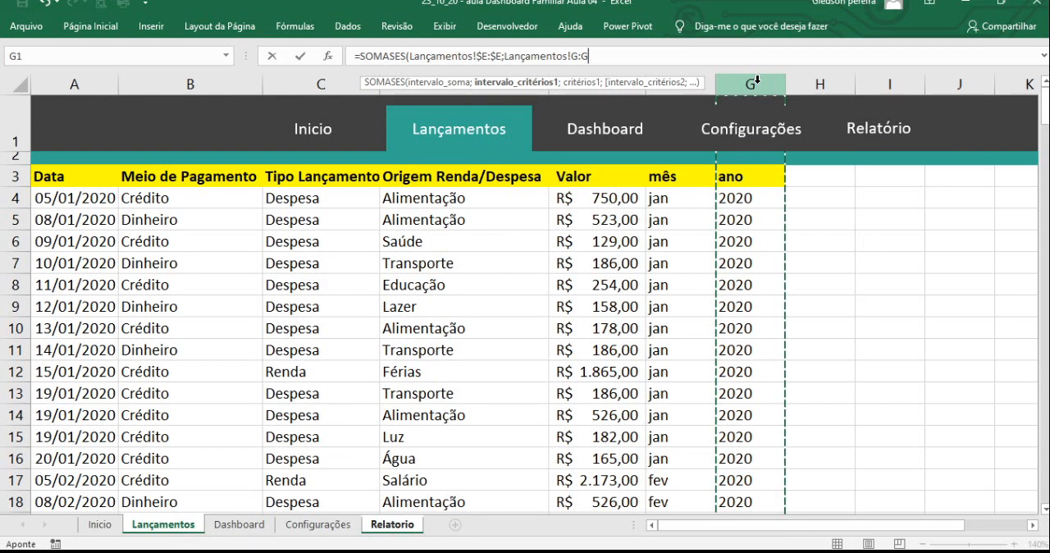
pyautogui.moveTo(571, 56); pyautogui.dragTo(591, 55)
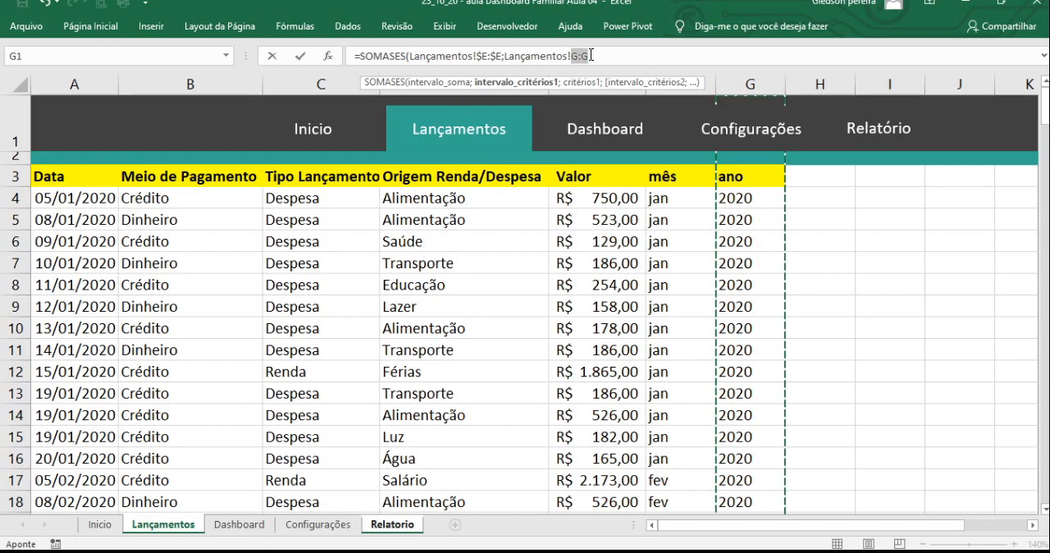
pyautogui.press('F4')
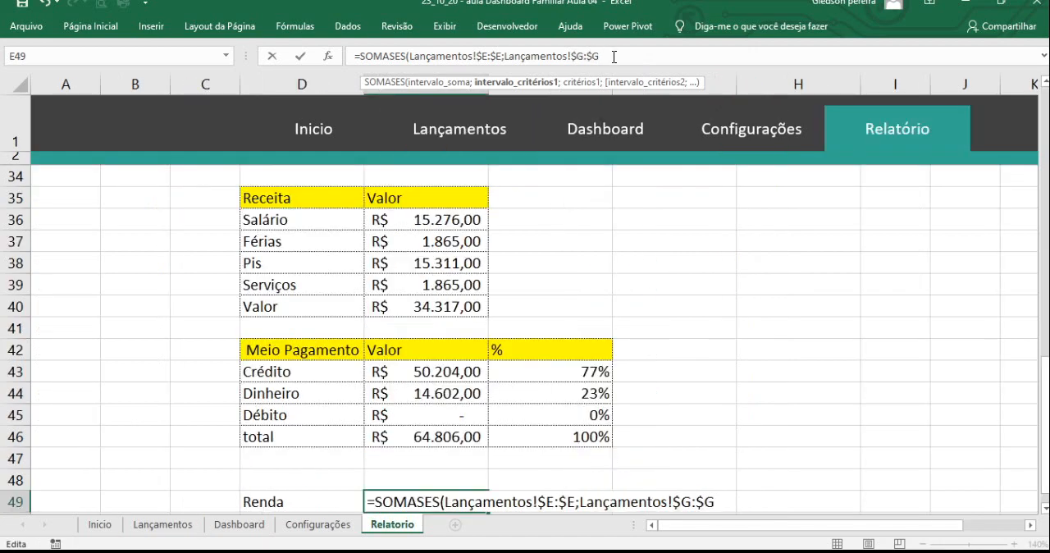
pyautogui.write(';')
# - Set the first criterion of the SOMASES formula to the year cell Relatorio!$H$3 as an absolute reference
pyautogui.scroll(6, 738, 298)
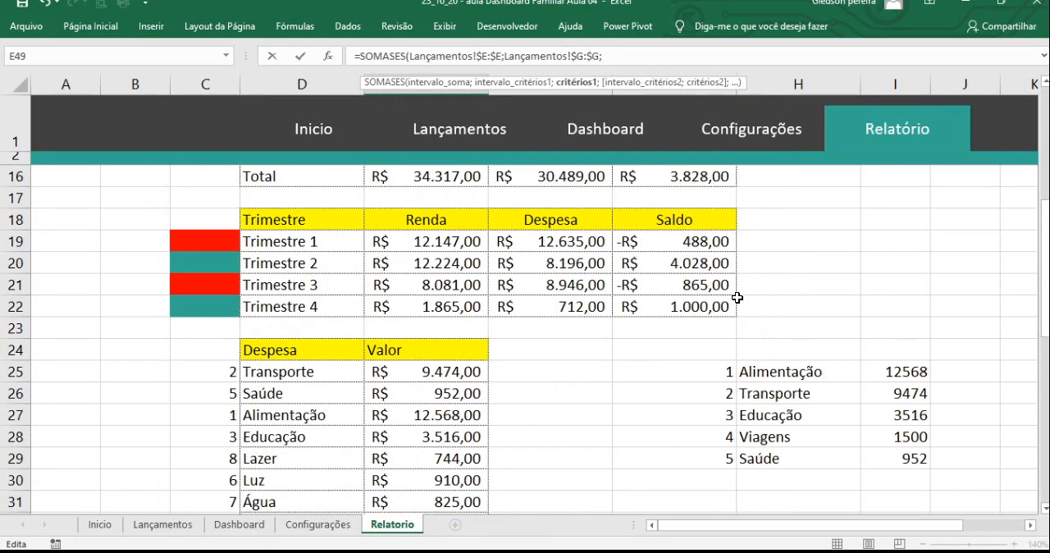
pyautogui.scroll(5, 737, 298)
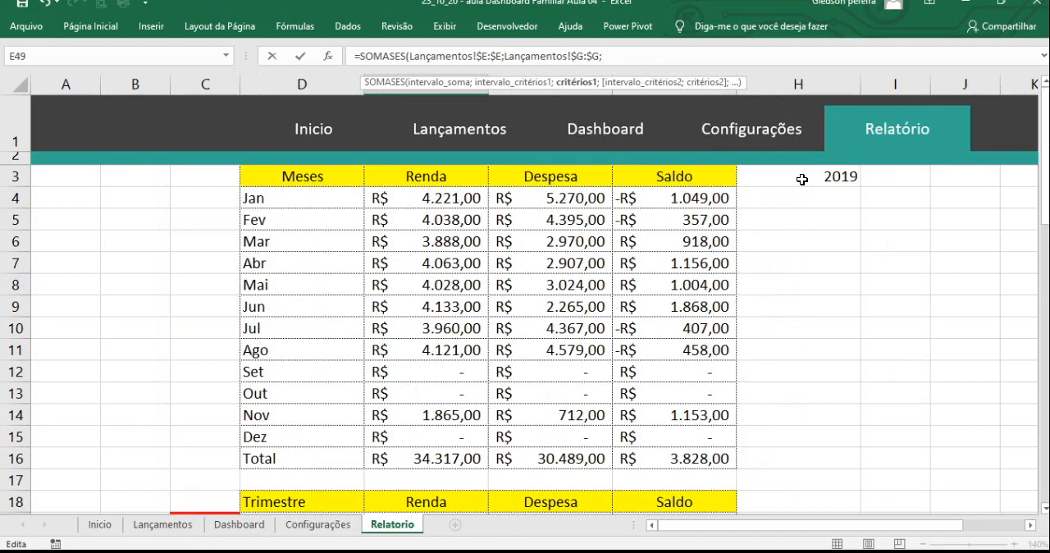
pyautogui.click(802, 179)
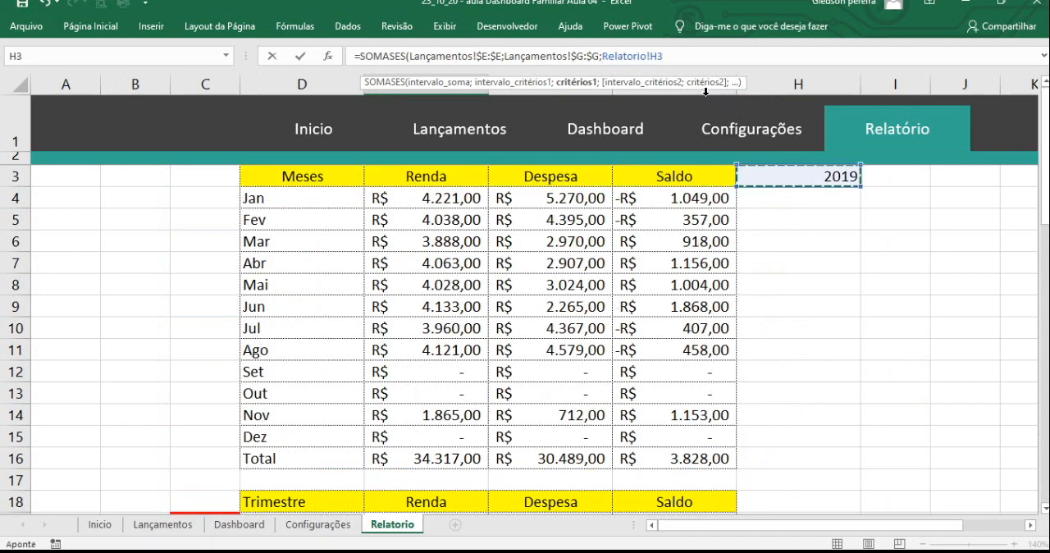
pyautogui.doubleClick(664, 57)
pyautogui.press('F4')
pyautogui.click(684, 58)
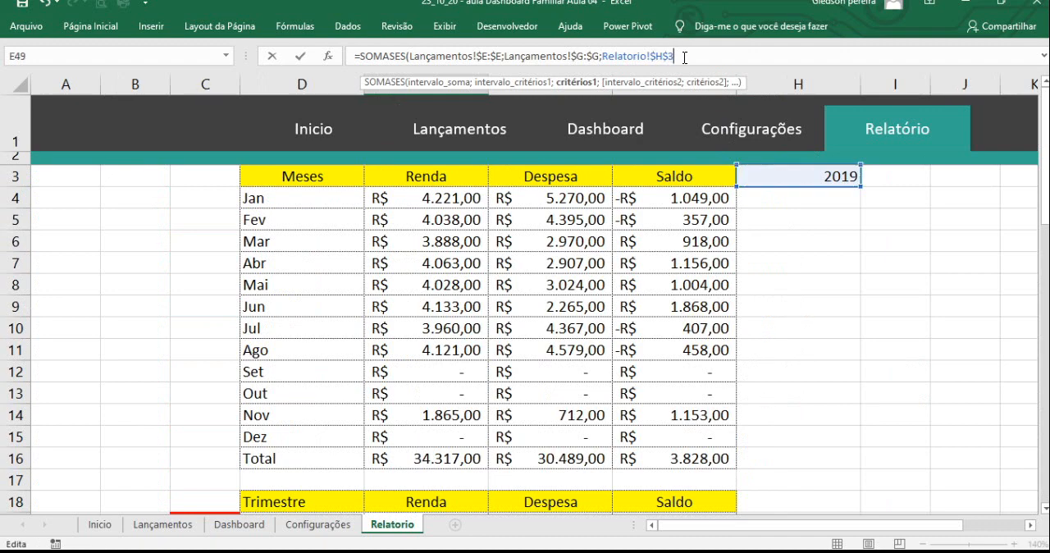
pyautogui.write(';')
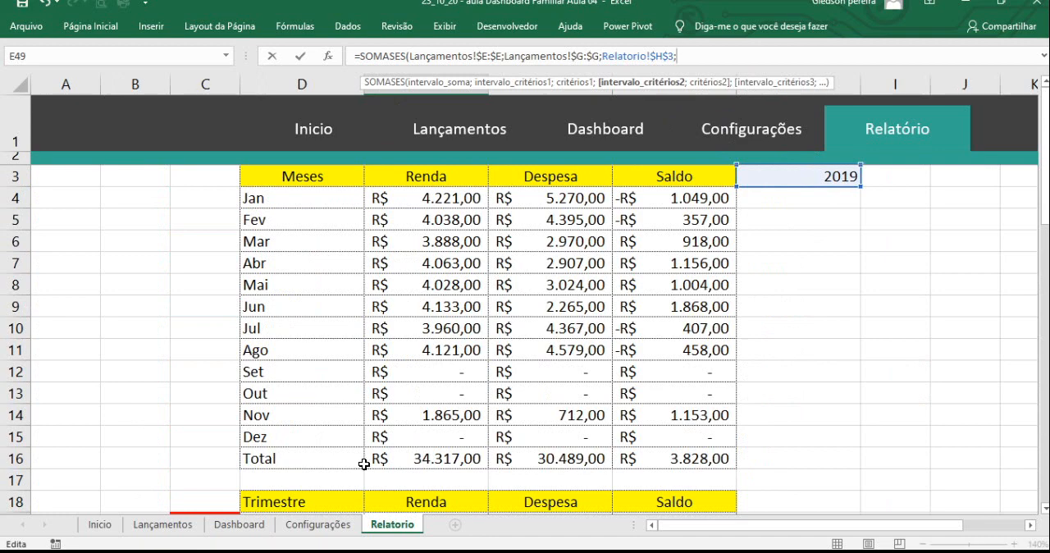
# - Add the Tipo Lançamento column Lançamentos!$C:$C to the formula as the absolute second criteria range
pyautogui.click(158, 532)
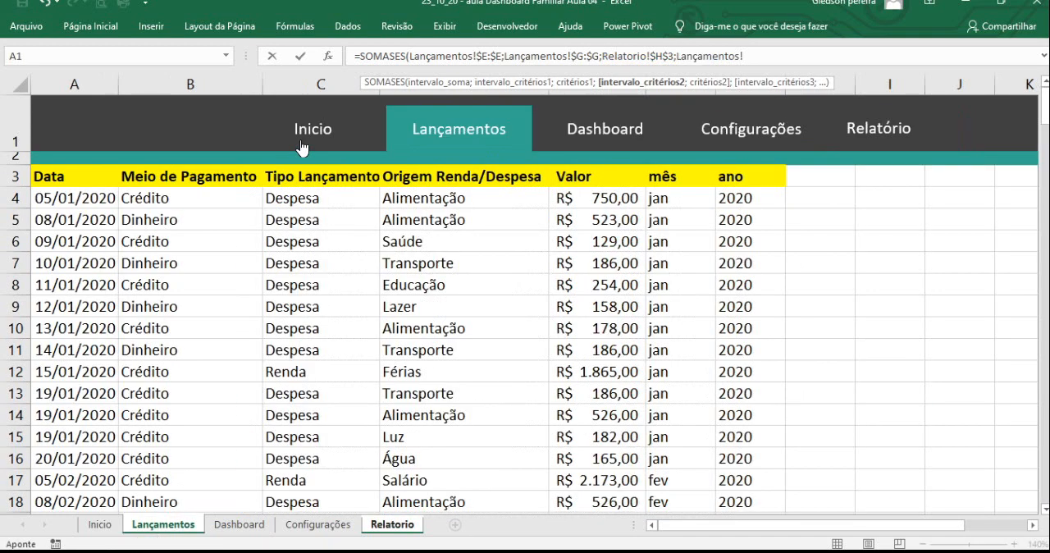
pyautogui.click(317, 84)
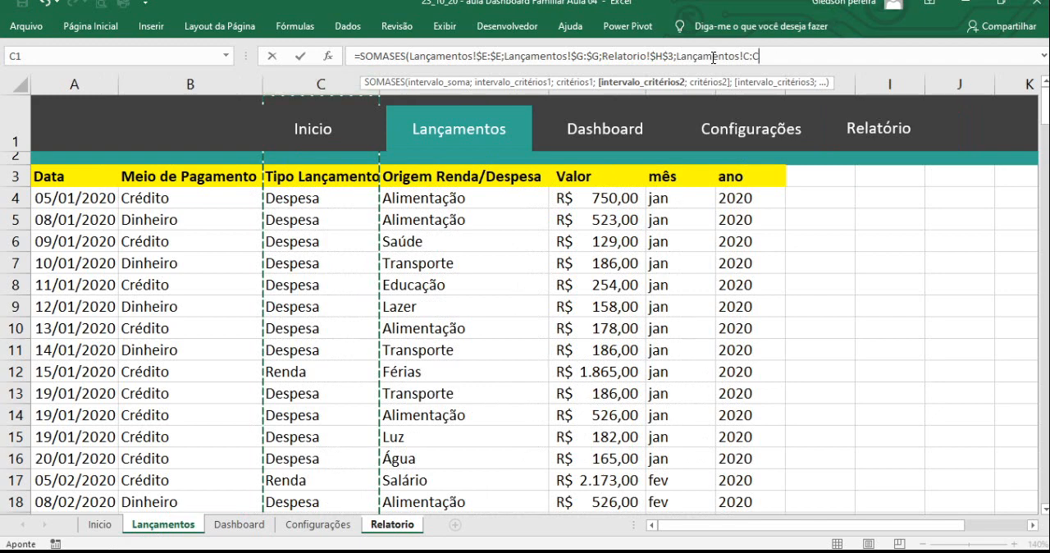
pyautogui.moveTo(742, 56); pyautogui.dragTo(762, 56)
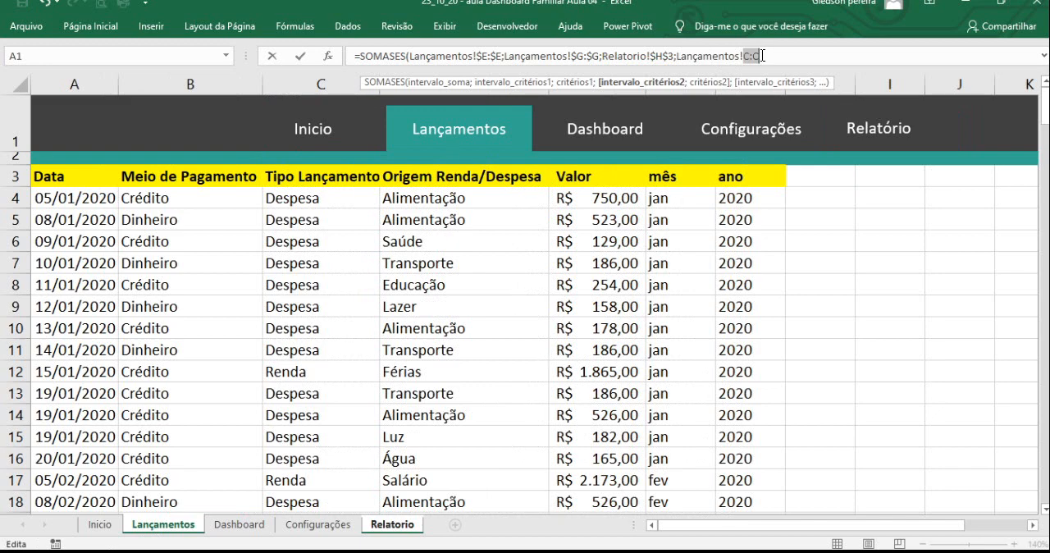
pyautogui.press('F4')
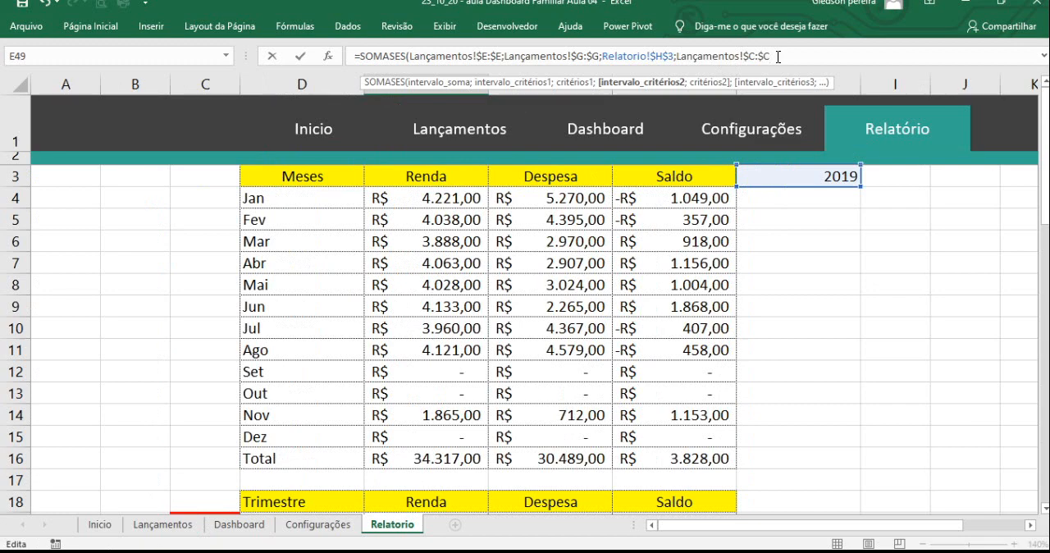
pyautogui.write(';')
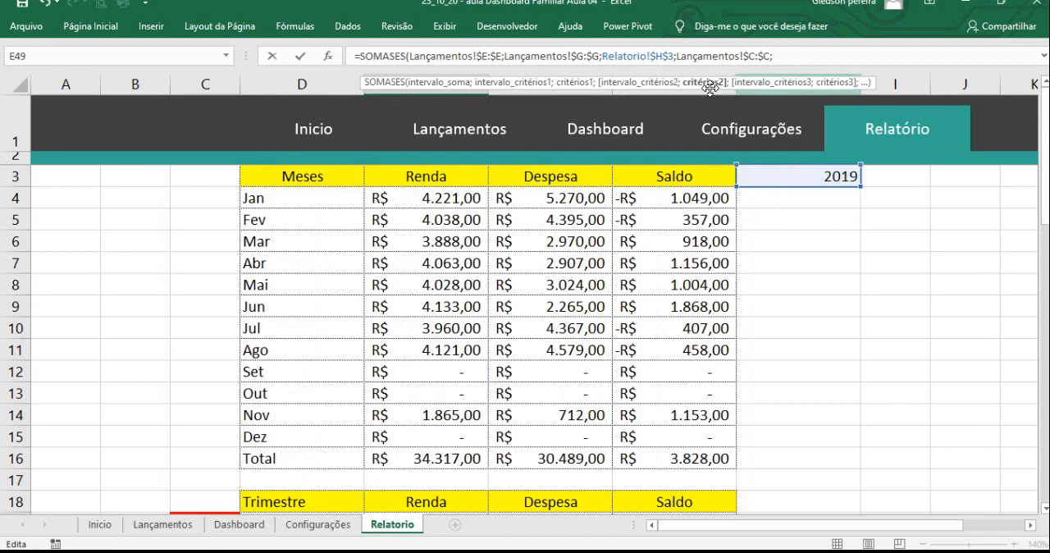
# - Use the Renda label in Relatorio!D49 as the second criterion of the SOMASES formula
pyautogui.scroll(-2, 646, 319)
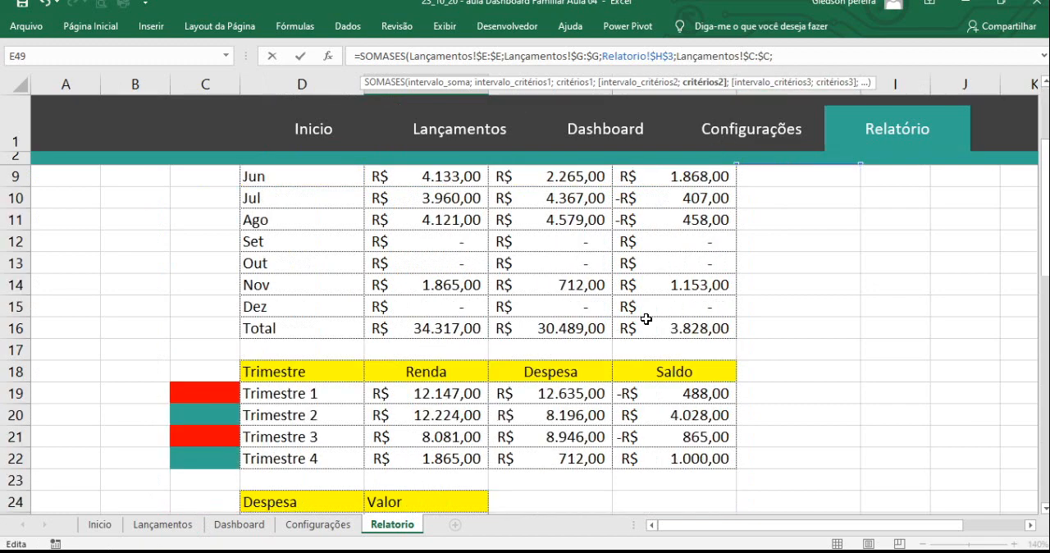
pyautogui.scroll(-9, 596, 362)
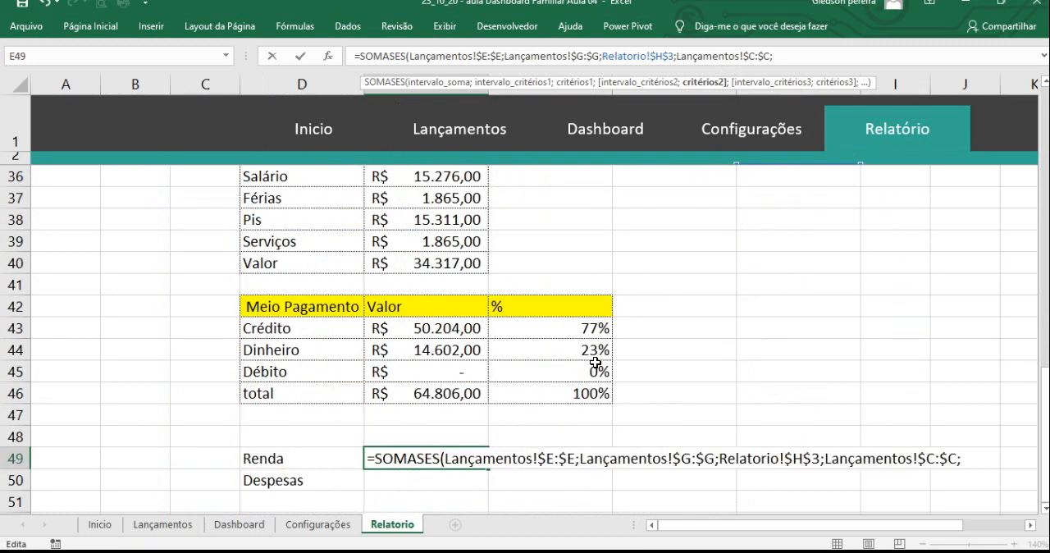
pyautogui.scroll(-2, 597, 363)
pyautogui.click(312, 326)
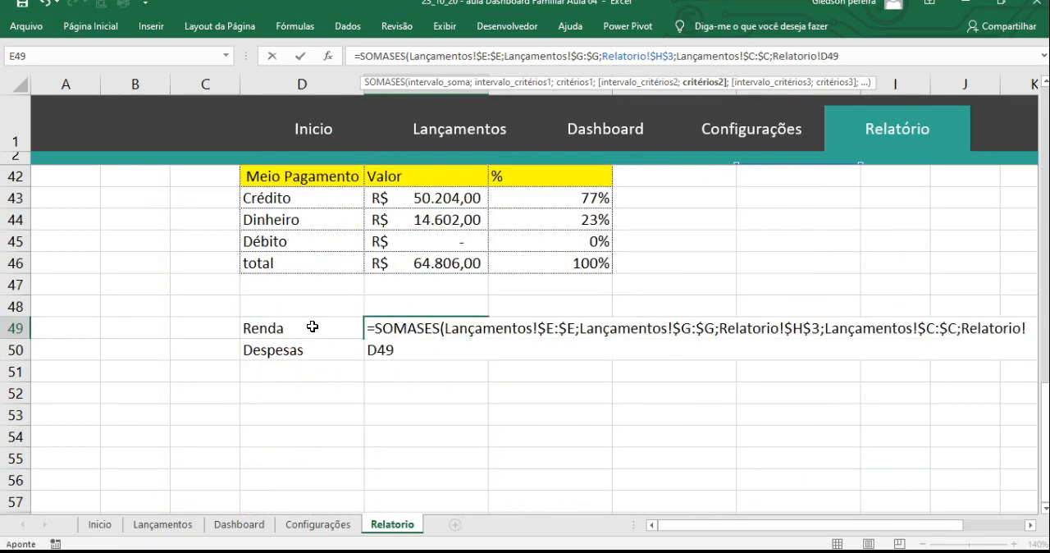
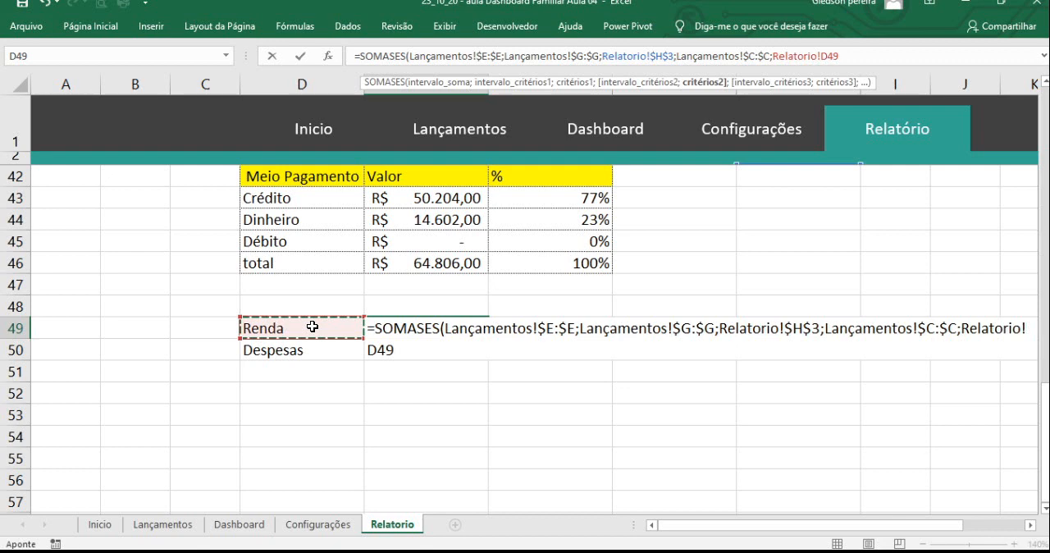
# - Complete the SOMASES formula in E49 and copy it down to the expenses row, E50
pyautogui.write(')')
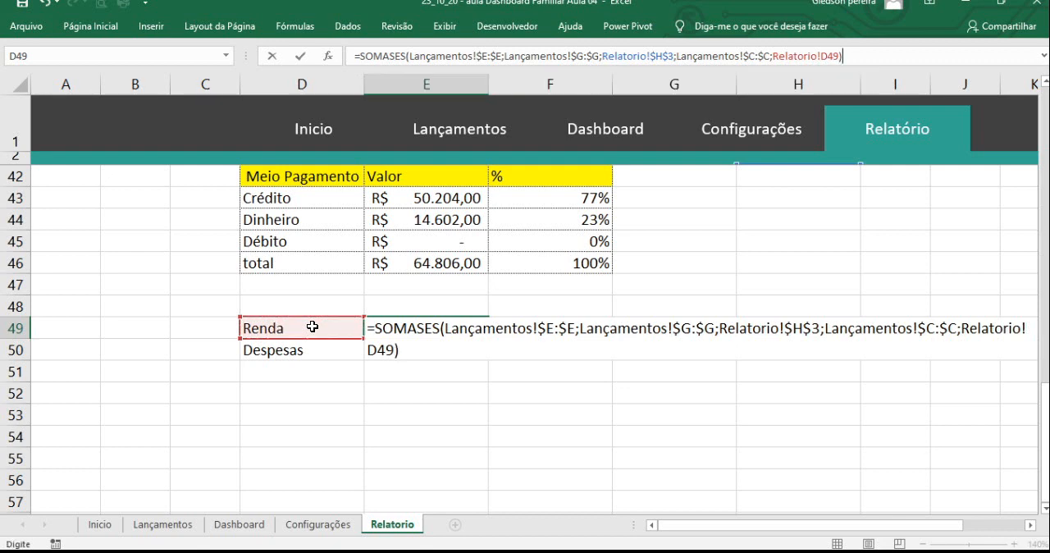
pyautogui.press('Return')
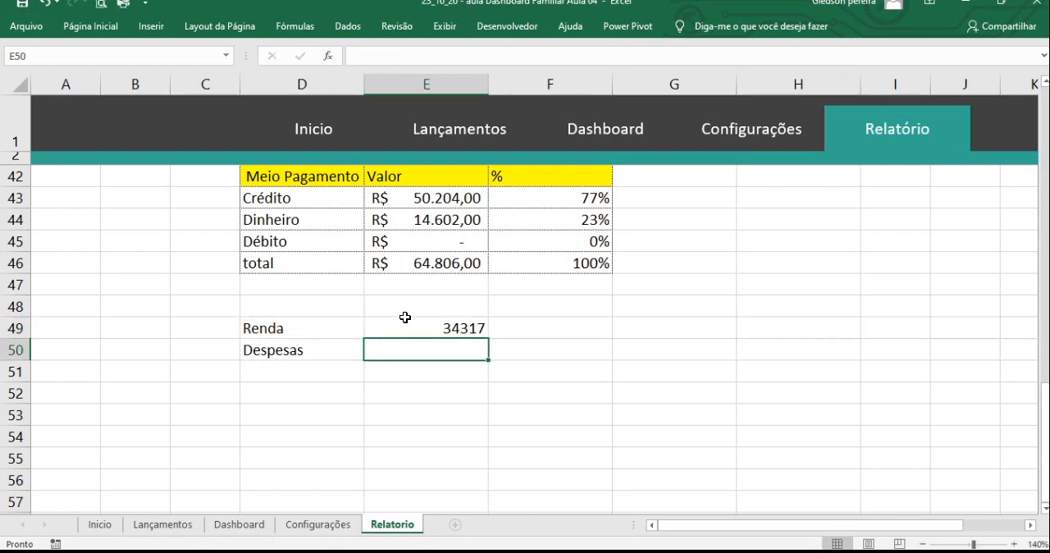
pyautogui.click(435, 330)
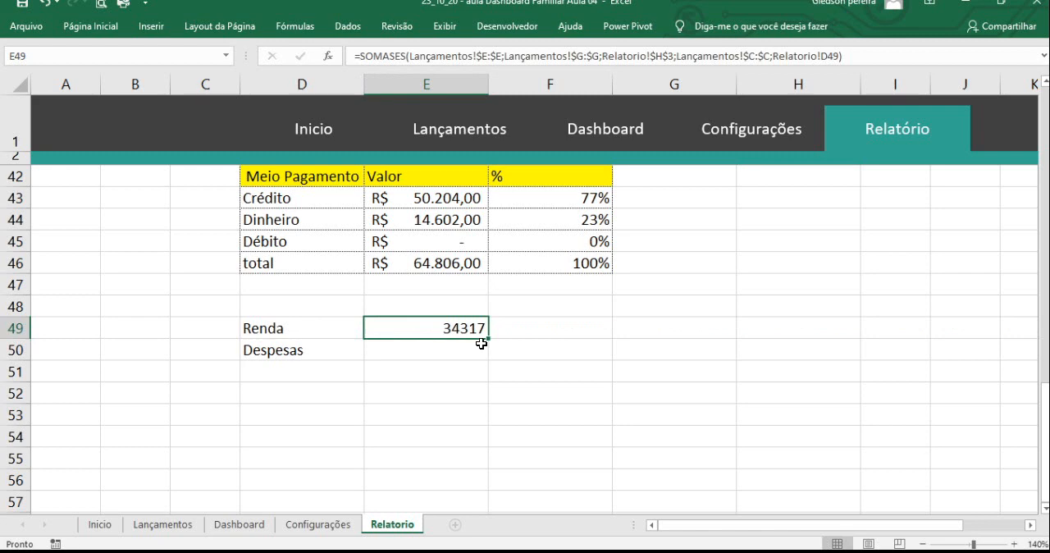
pyautogui.moveTo(486, 338); pyautogui.dragTo(487, 362)
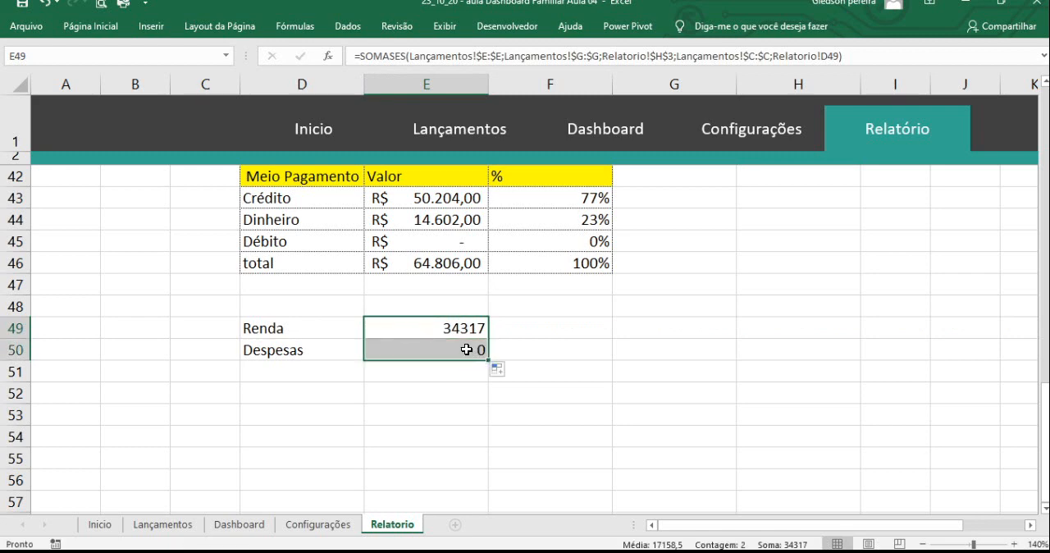
# - Correct the label in D50 to Despesa so it works as the formula's criterion
pyautogui.click(466, 349)
pyautogui.click(320, 350)
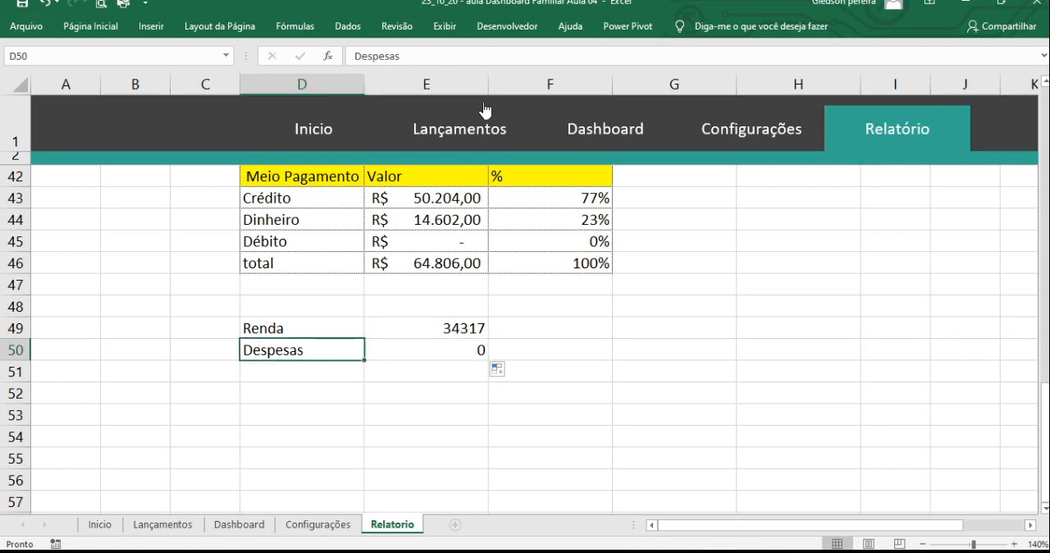
pyautogui.click(397, 57)
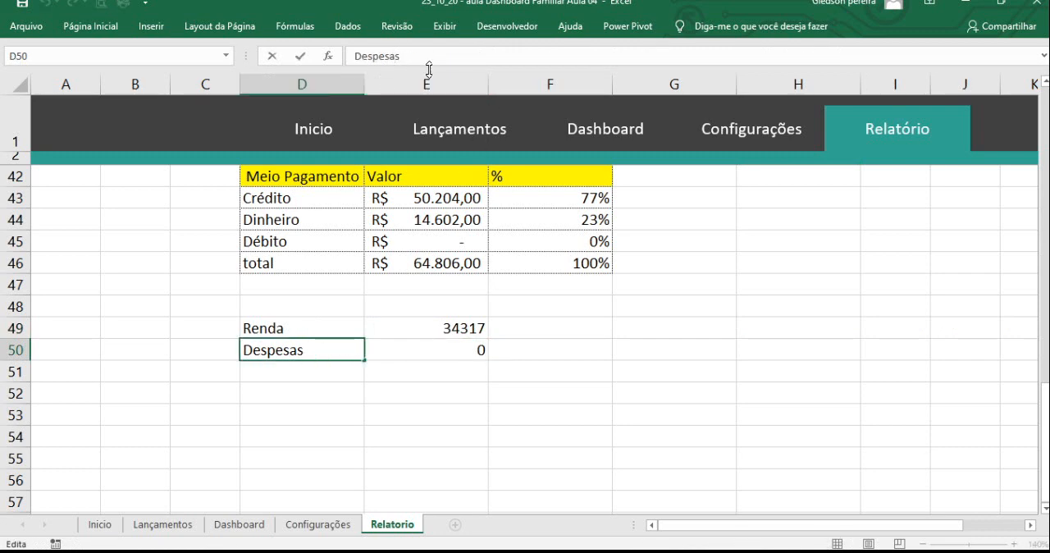
pyautogui.press('BackSpace')
pyautogui.click(484, 389)
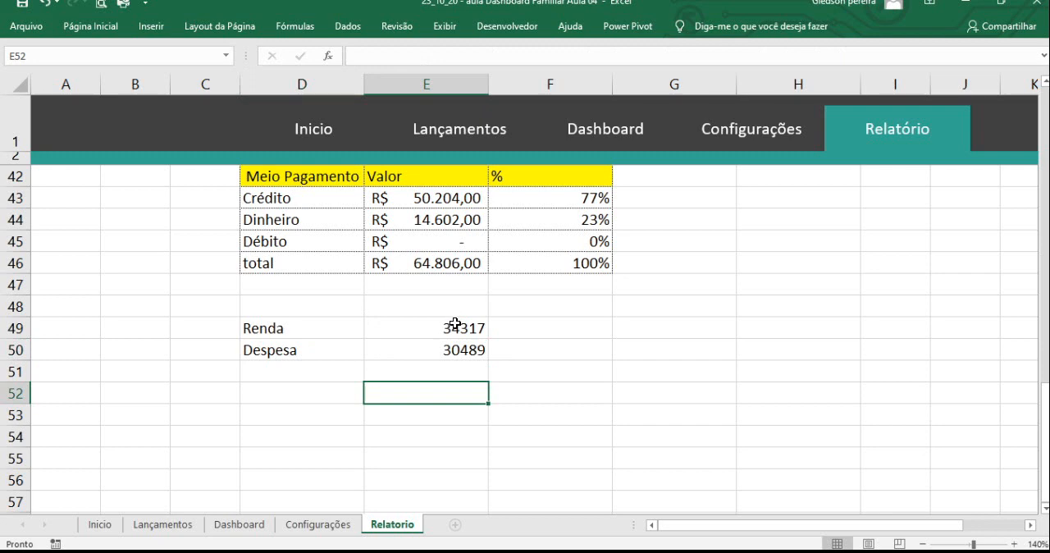
# - Format the Renda and Despesa values in E49:E50 with the accounting number format in R$
pyautogui.moveTo(459, 321); pyautogui.dragTo(443, 340)
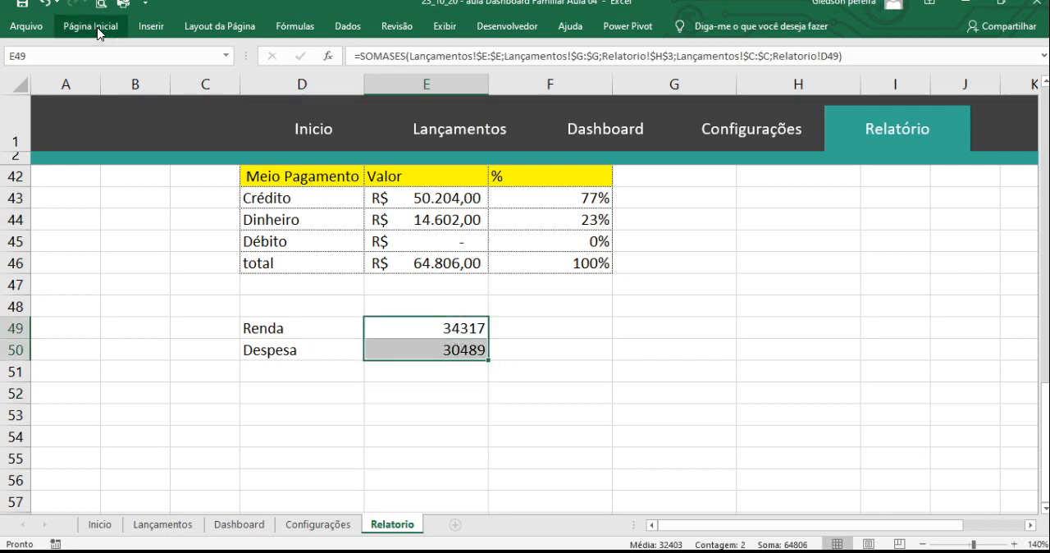
pyautogui.click(97, 29)
pyautogui.click(535, 82)
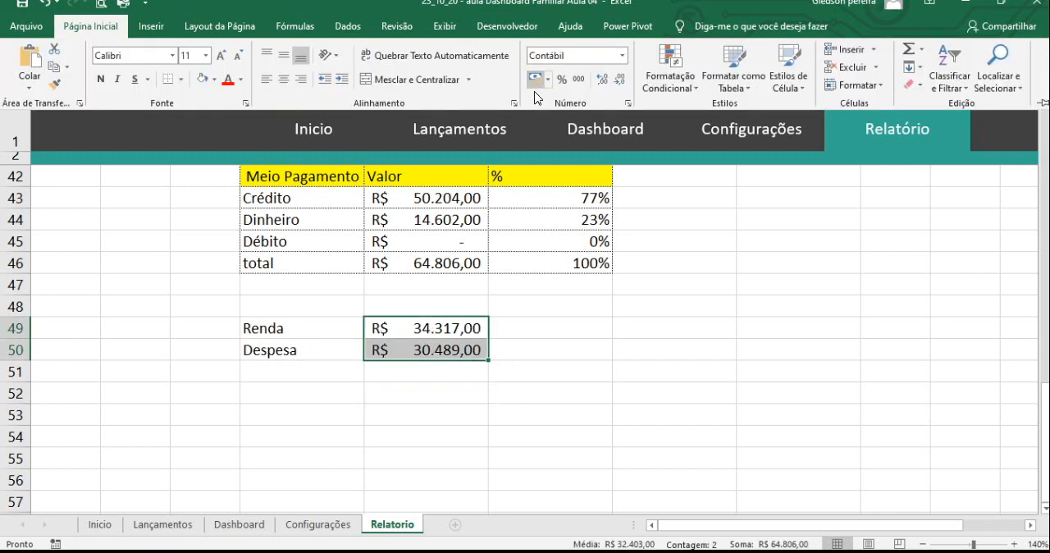
pyautogui.click(541, 325)
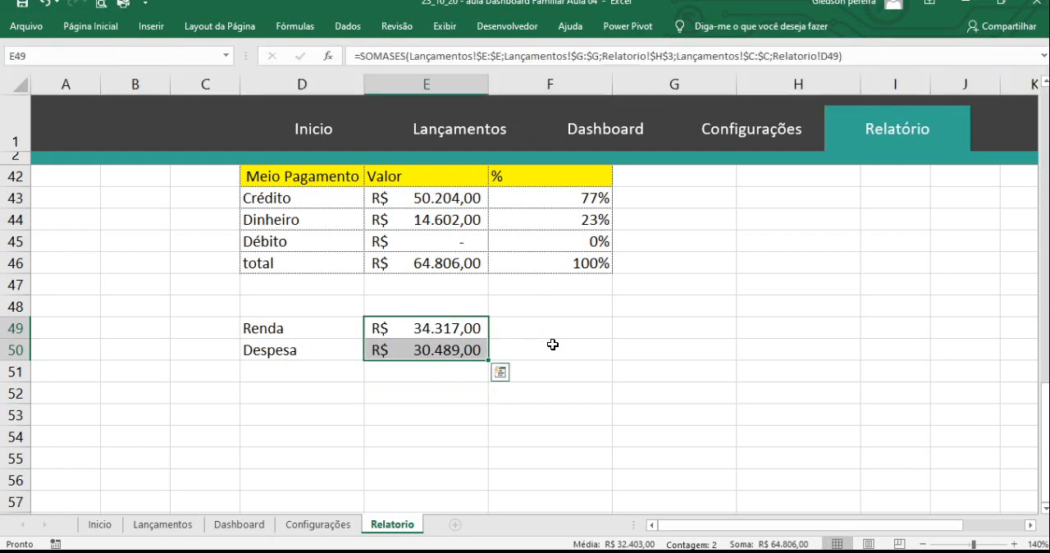
pyautogui.click(549, 329)
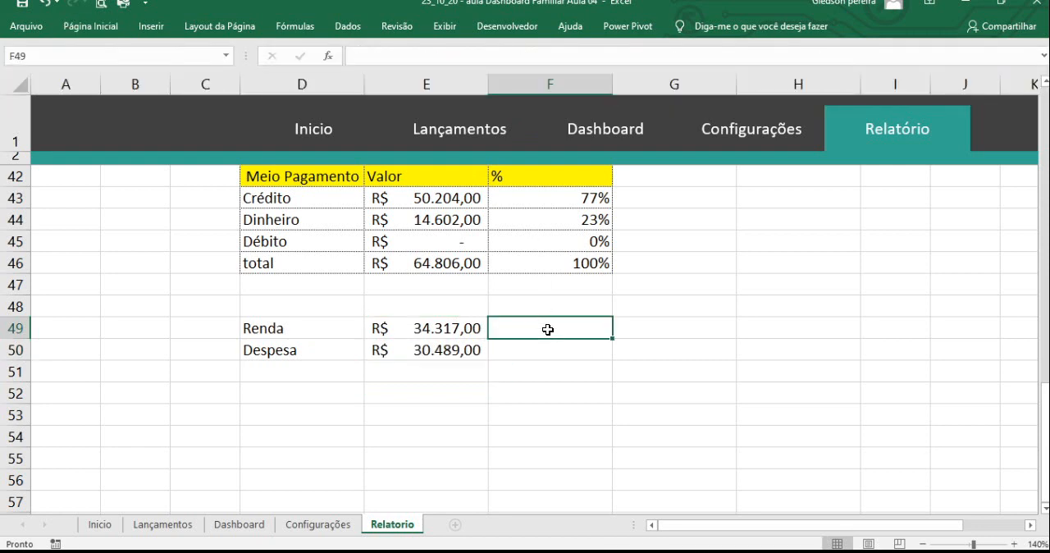
# - Add a row labelled total in D51 and sum E49:E50 in E51 with SOMA
pyautogui.click(287, 377)
pyautogui.write('to')
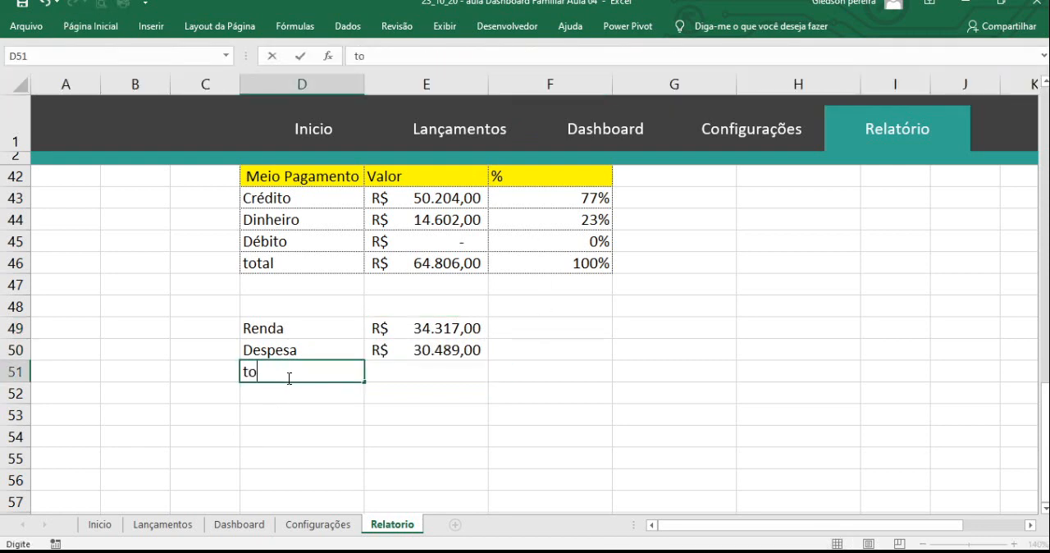
pyautogui.write('tal')
pyautogui.press('Tab')
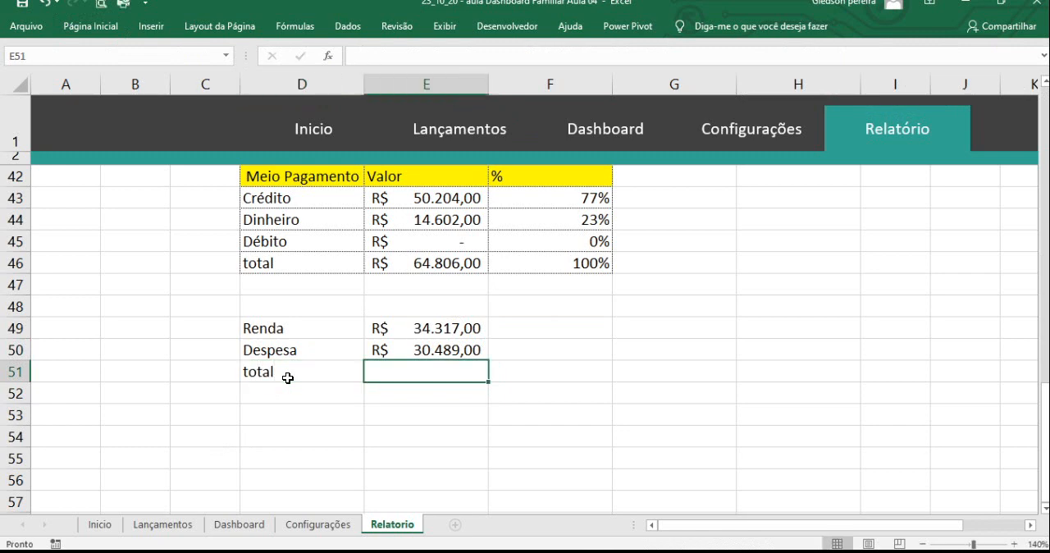
pyautogui.write('=')
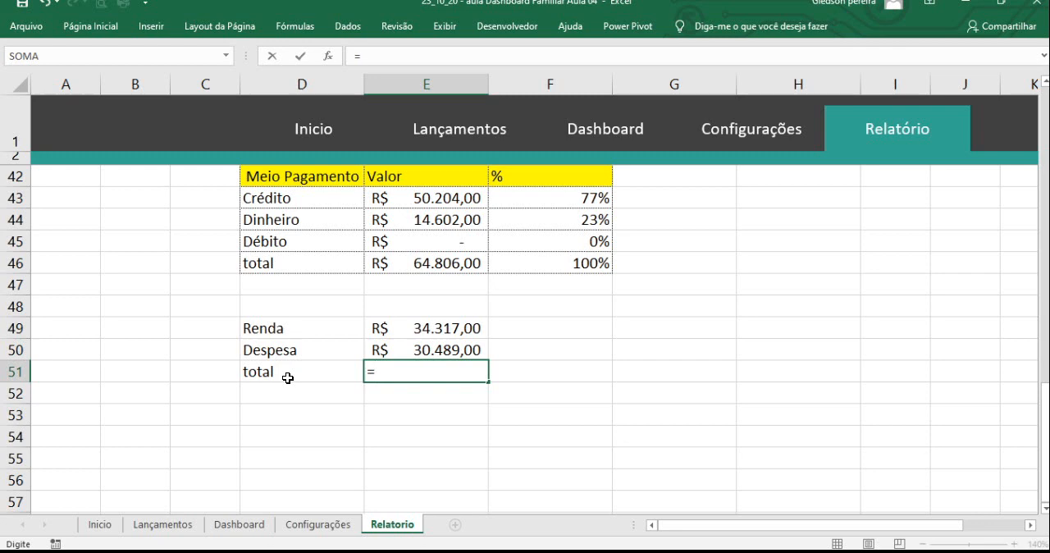
pyautogui.write('som')
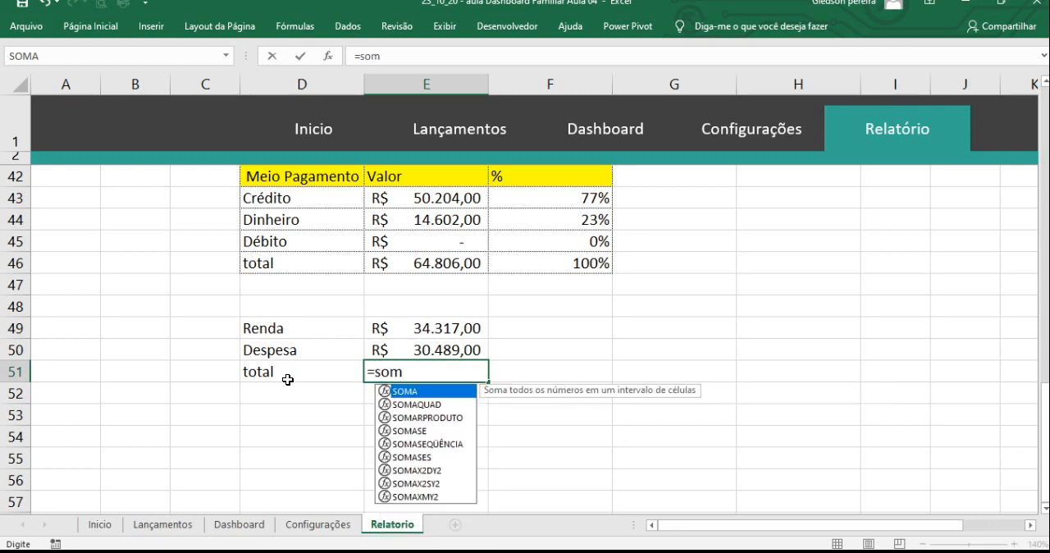
pyautogui.doubleClick(417, 391)
pyautogui.moveTo(431, 340); pyautogui.dragTo(424, 350)
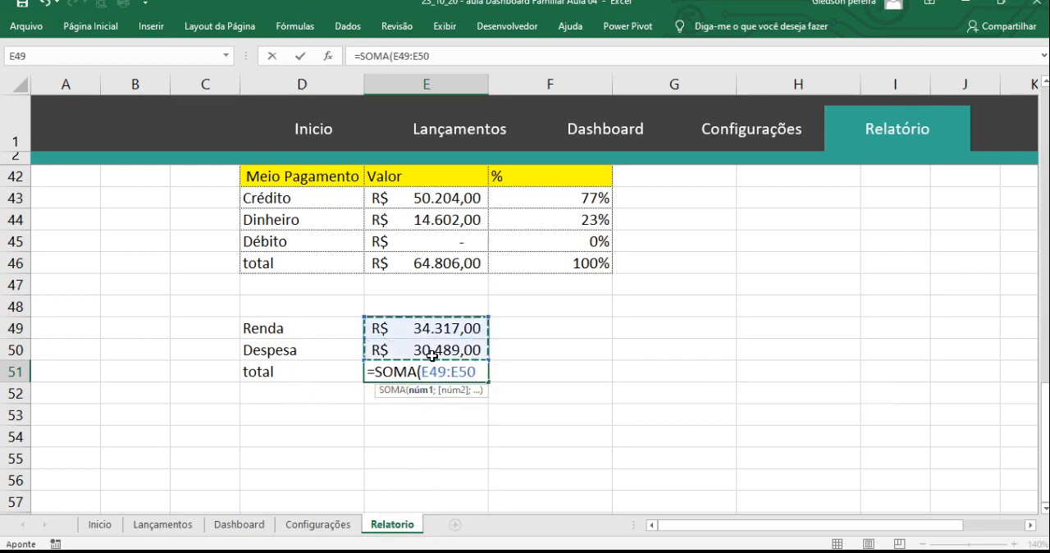
pyautogui.press('Return')
# - Calculate Renda's share of the total in F49 with =E49/$E$51 and copy the formula down to F50
pyautogui.click(515, 370)
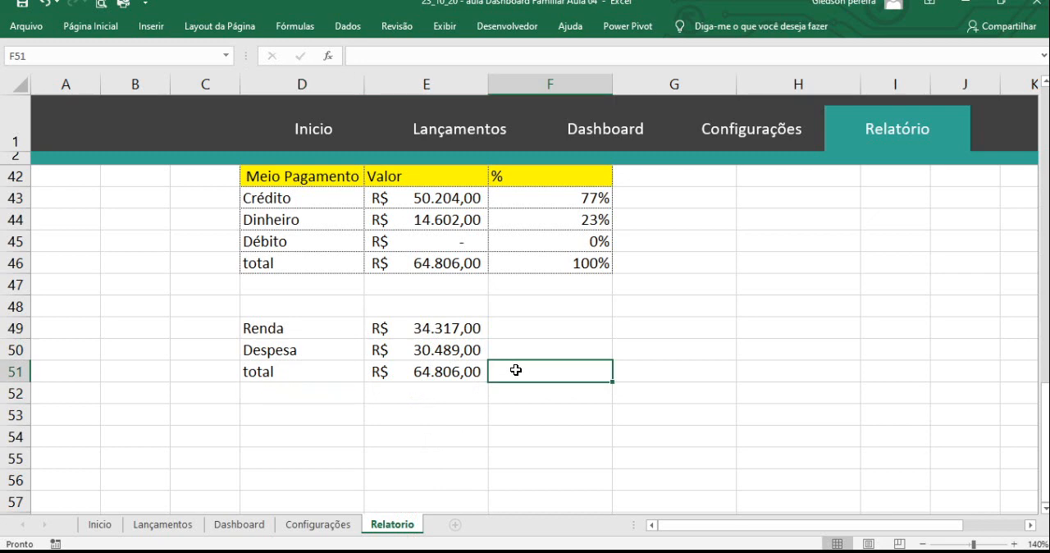
pyautogui.click(524, 327)
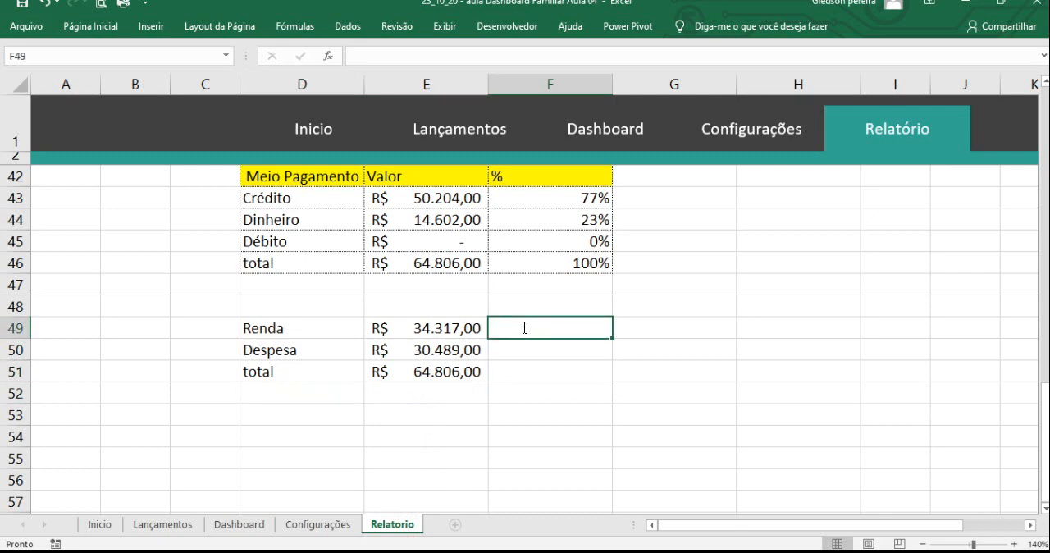
pyautogui.write('=')
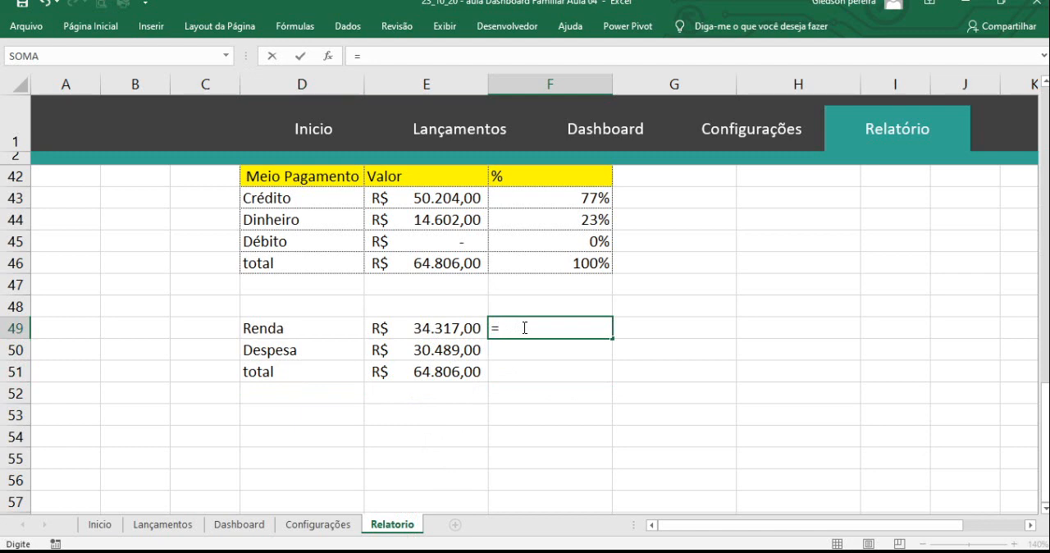
pyautogui.click(470, 325)
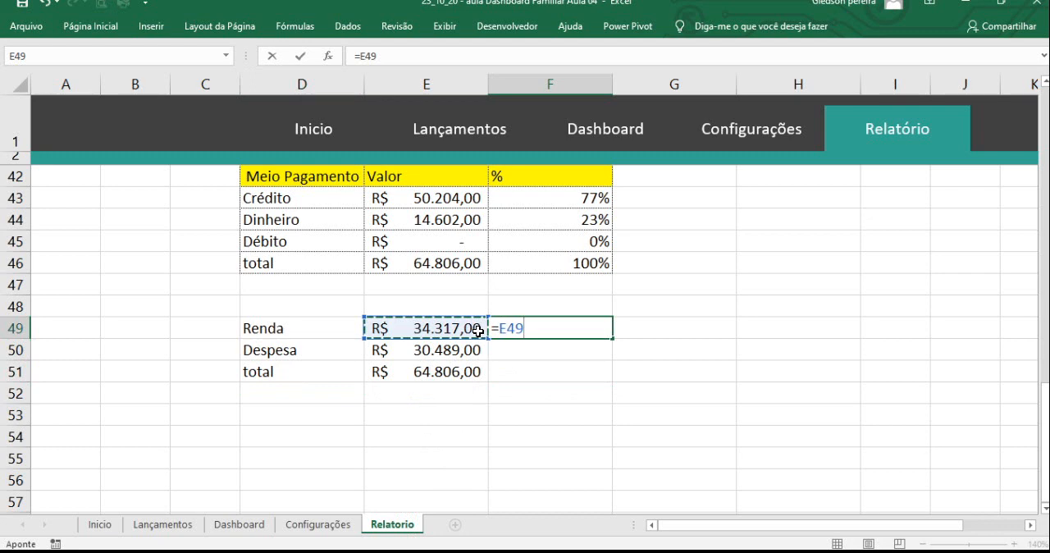
pyautogui.write('/')
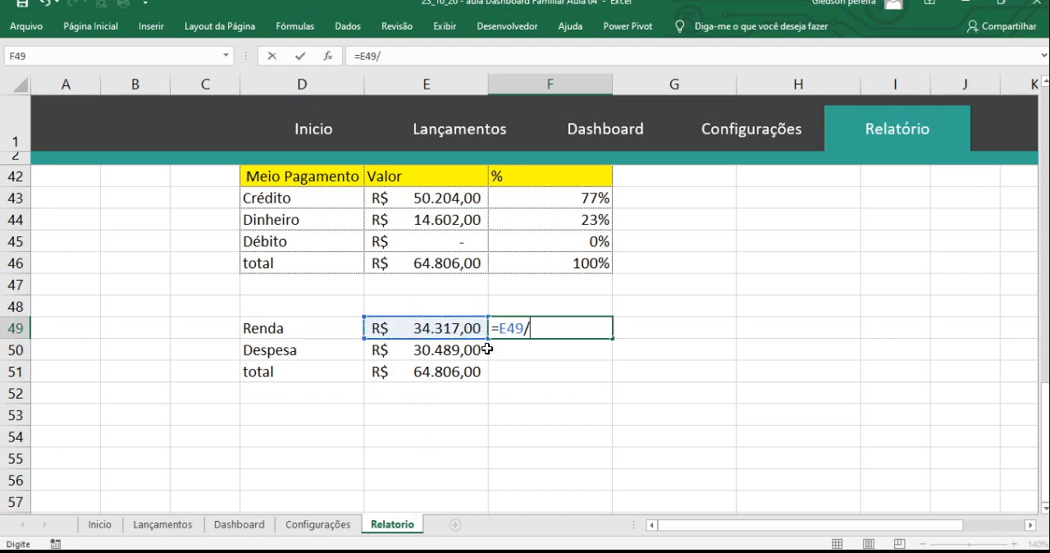
pyautogui.click(471, 369)
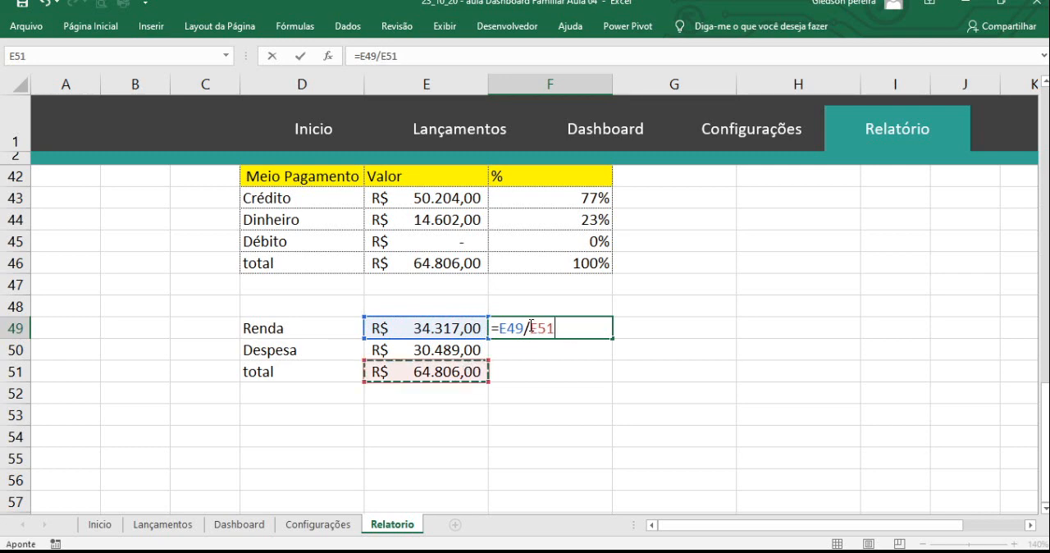
pyautogui.moveTo(531, 325); pyautogui.dragTo(555, 326)
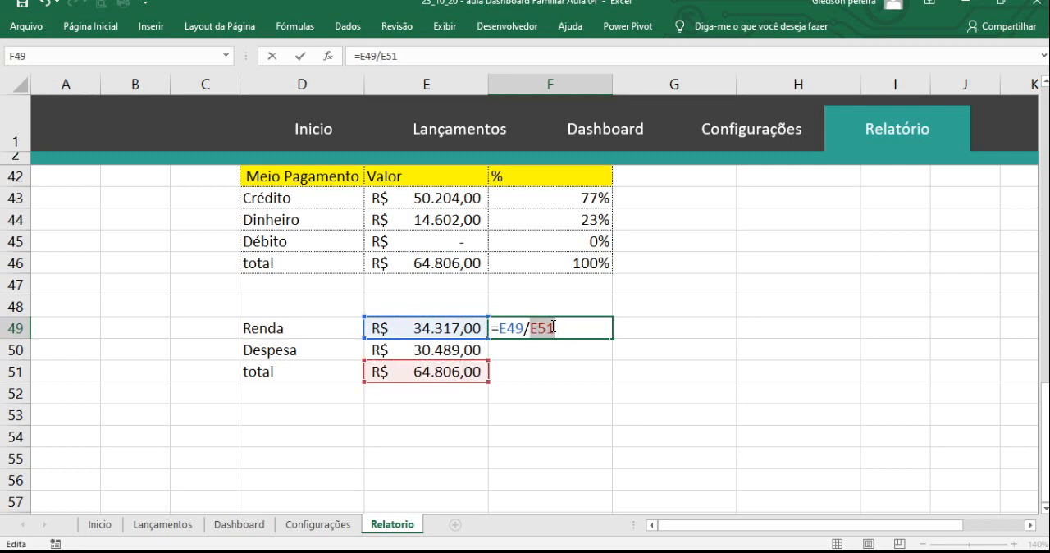
pyautogui.press('F4')
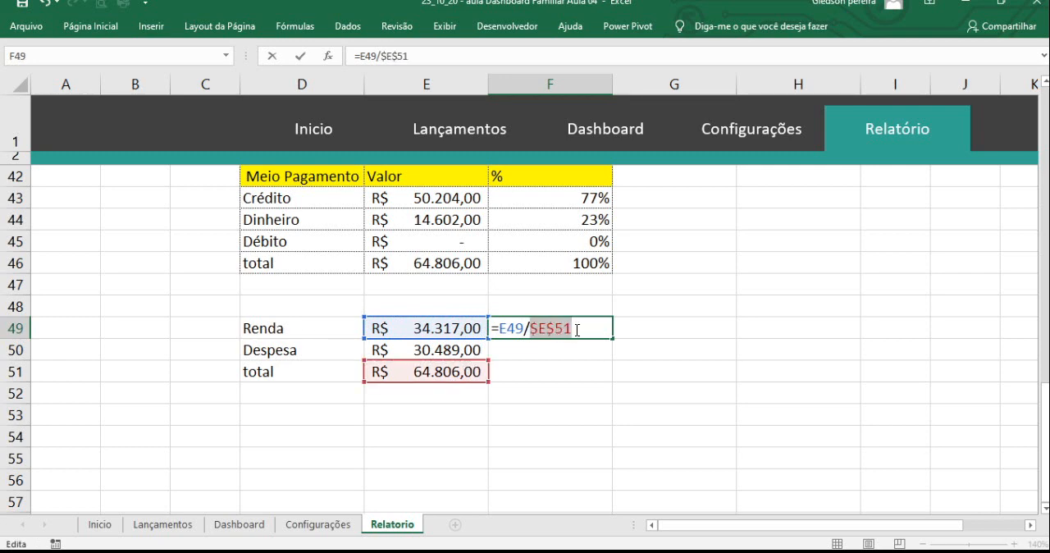
pyautogui.hotkey('ctrl', 'Return')
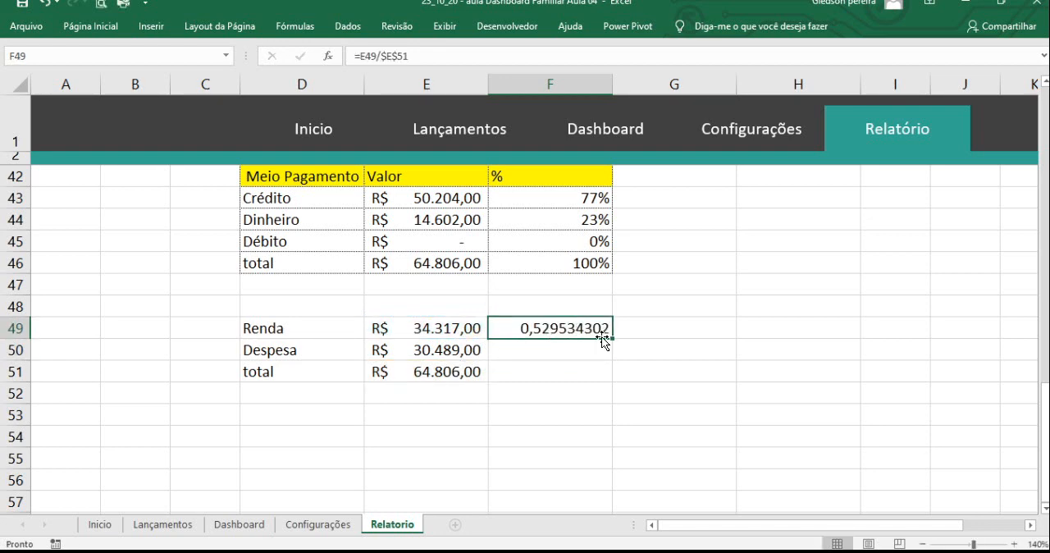
pyautogui.moveTo(612, 337); pyautogui.dragTo(613, 354)
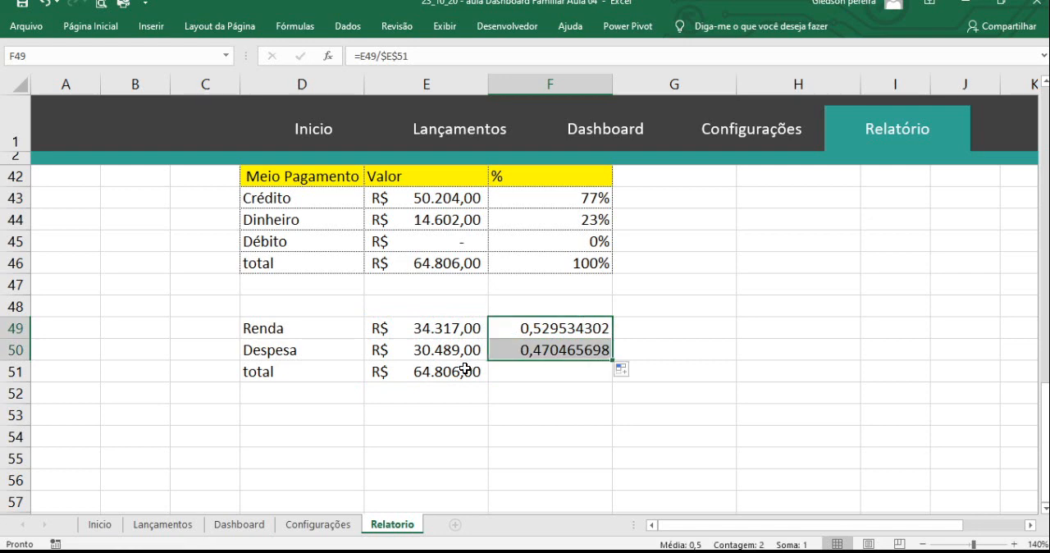
# - Copy the SOMA formula from E51 across to F51 to total the shares
pyautogui.click(467, 371)
pyautogui.moveTo(488, 381); pyautogui.dragTo(598, 394)
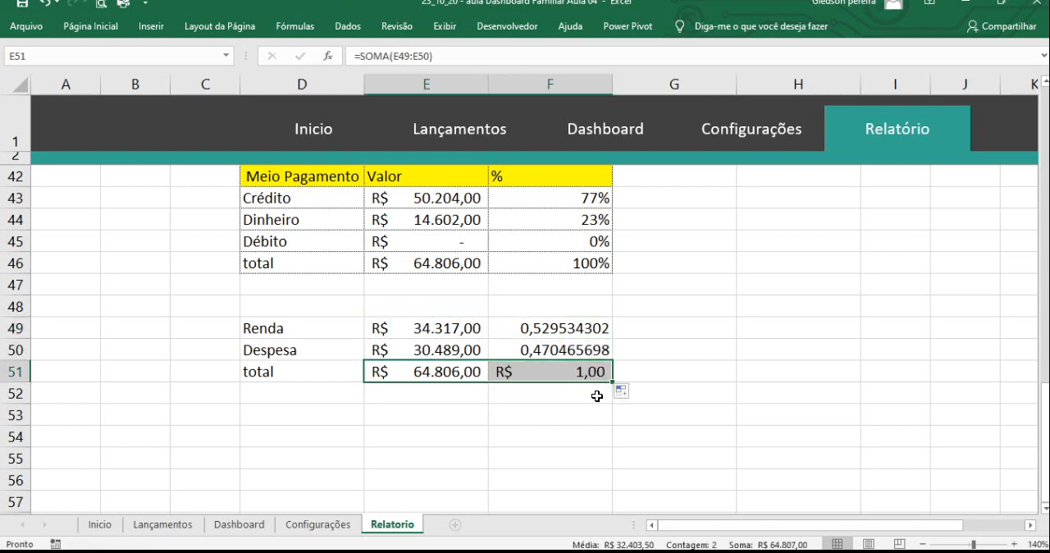
pyautogui.click(592, 394)
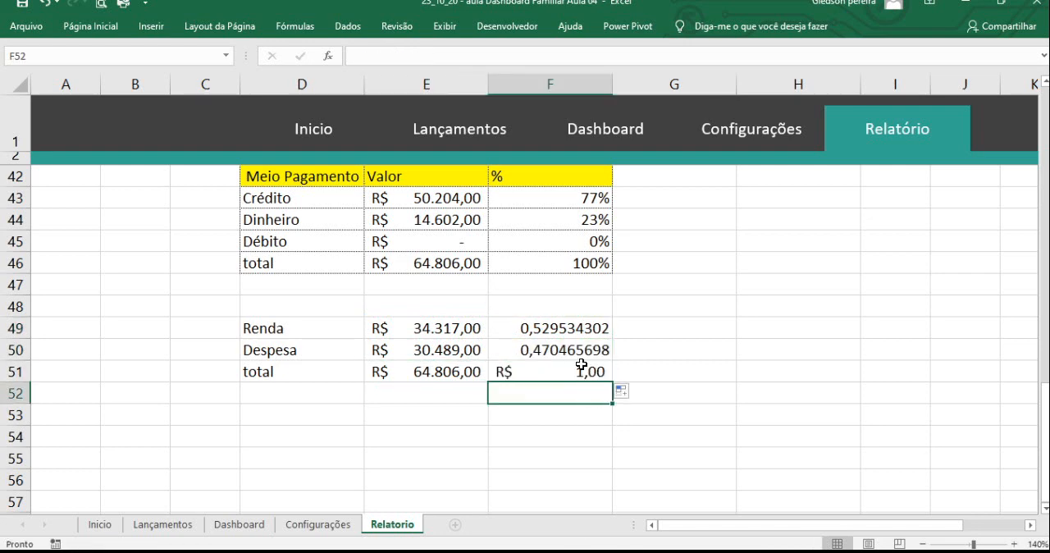
# - Format the shares and their total in F49:F51 as percentages
pyautogui.moveTo(569, 328); pyautogui.dragTo(573, 369)
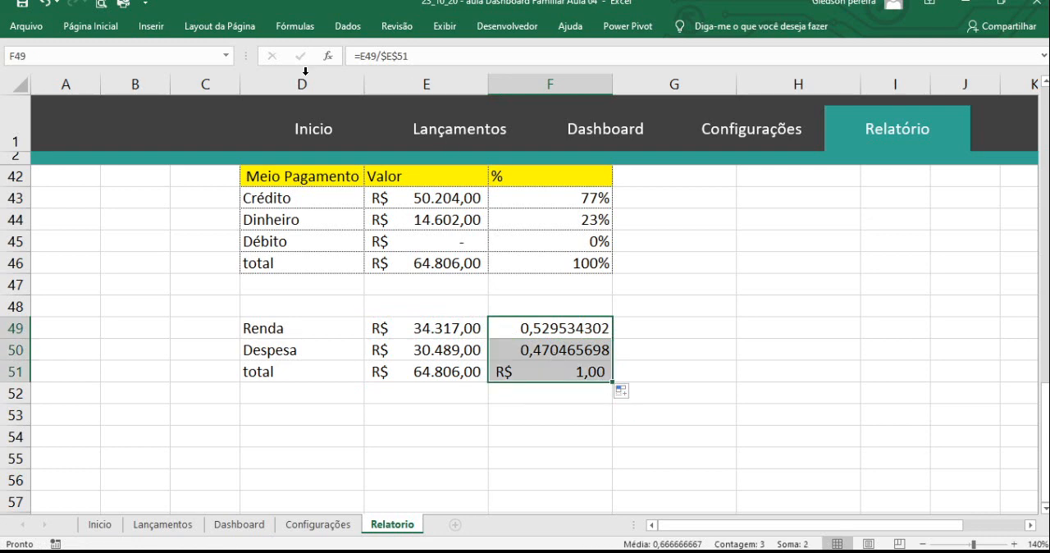
pyautogui.click(91, 26)
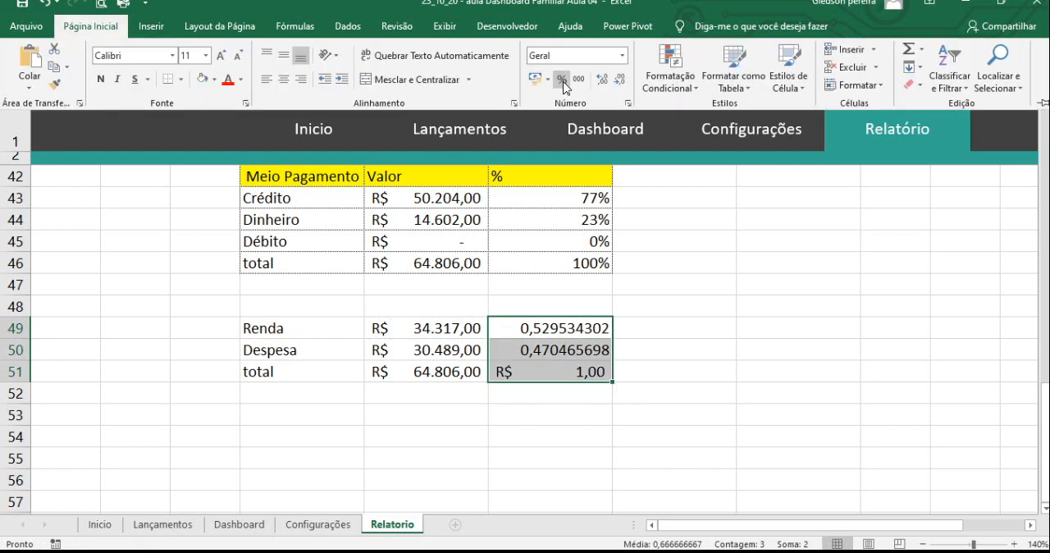
pyautogui.click(563, 82)
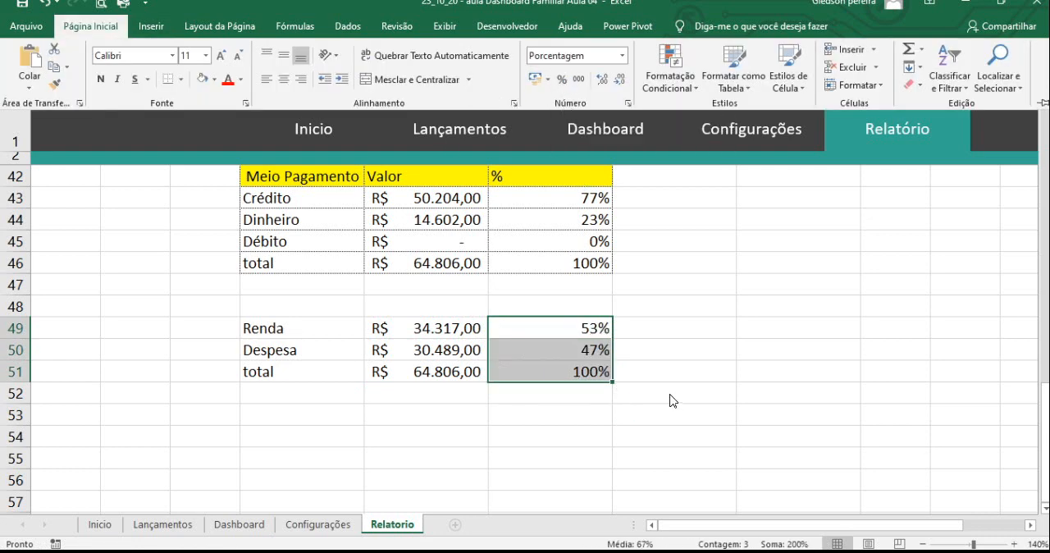
pyautogui.click(428, 333)
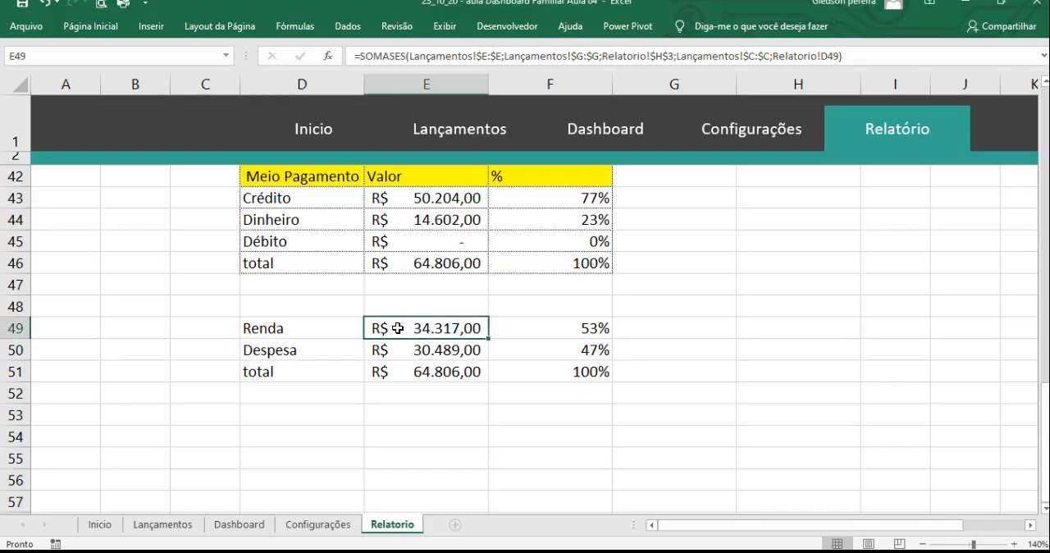
pyautogui.click(458, 376)
pyautogui.click(490, 429)
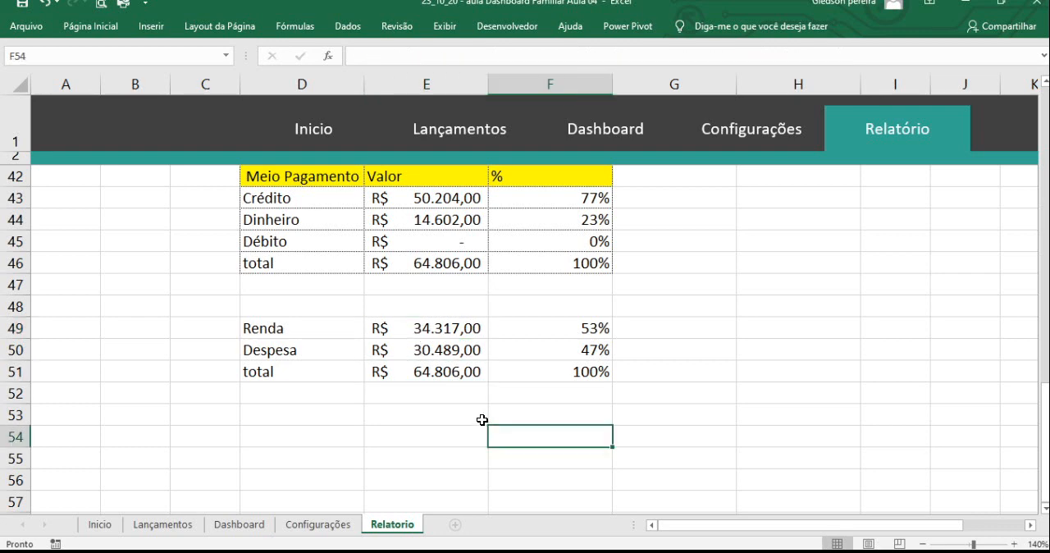
pyautogui.click(324, 328)
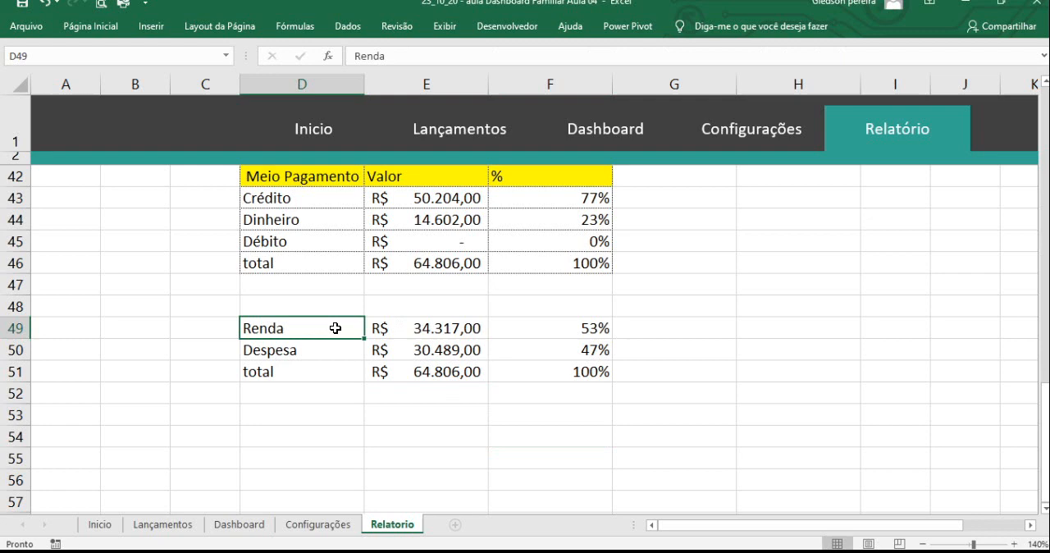
pyautogui.click(353, 377)
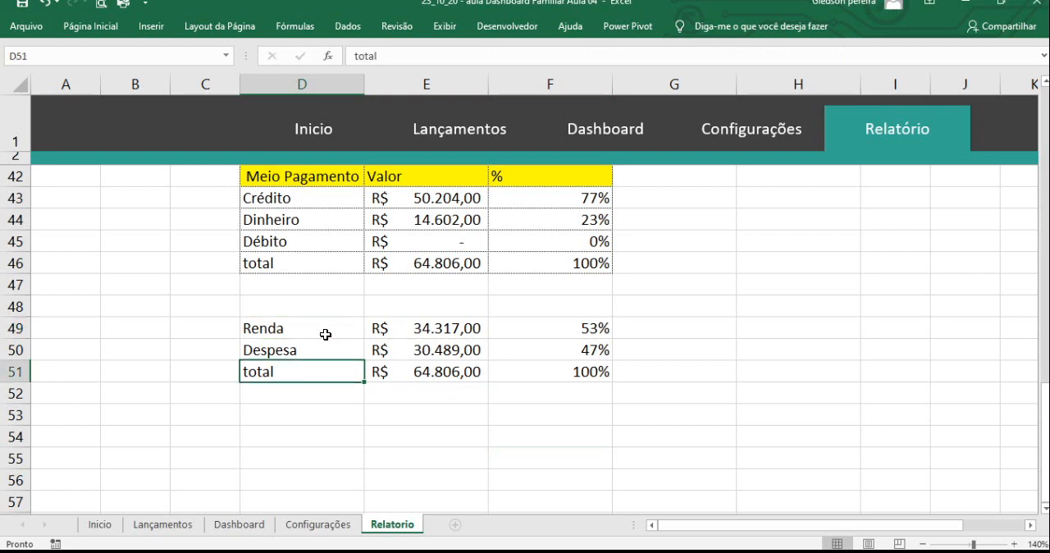
# - Insert a doughnut chart from the Renda and Despesa labels in D49:D50 and shares in F49:F50, and move it above the source table
pyautogui.moveTo(324, 325); pyautogui.dragTo(323, 346)
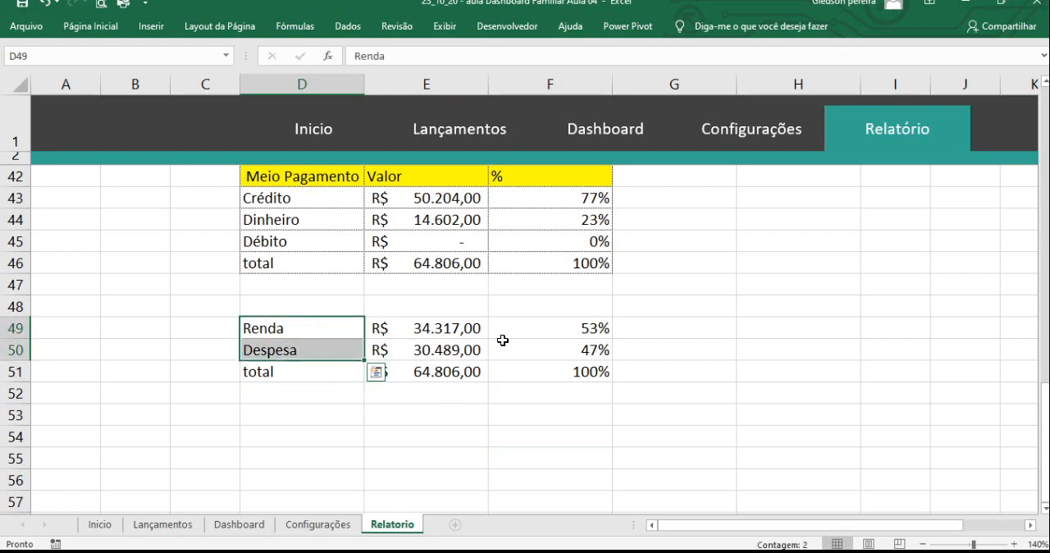
pyautogui.keyDown('ctrl'); pyautogui.moveTo(550, 325); pyautogui.dragTo(555, 347); pyautogui.keyUp('ctrl')
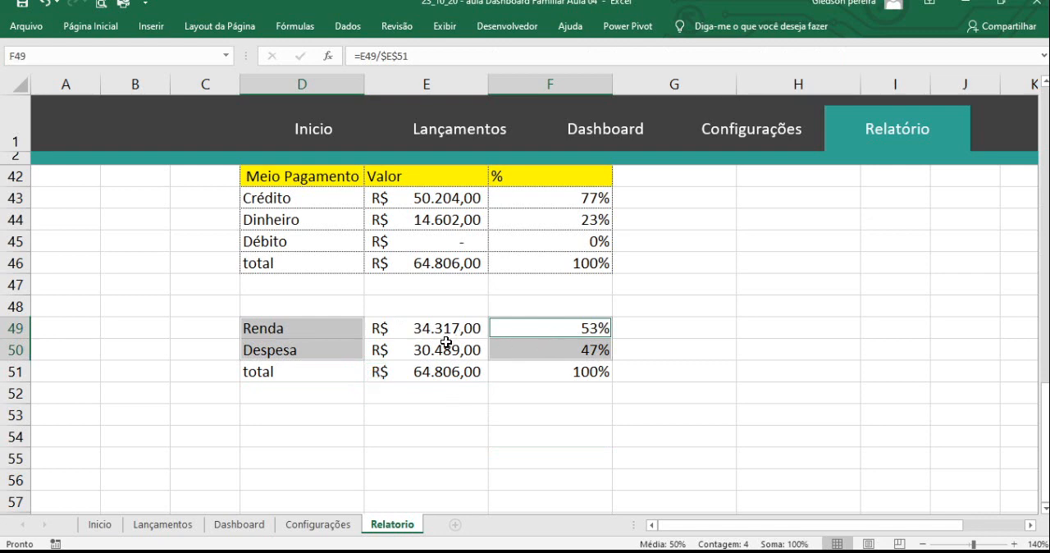
pyautogui.click(156, 31)
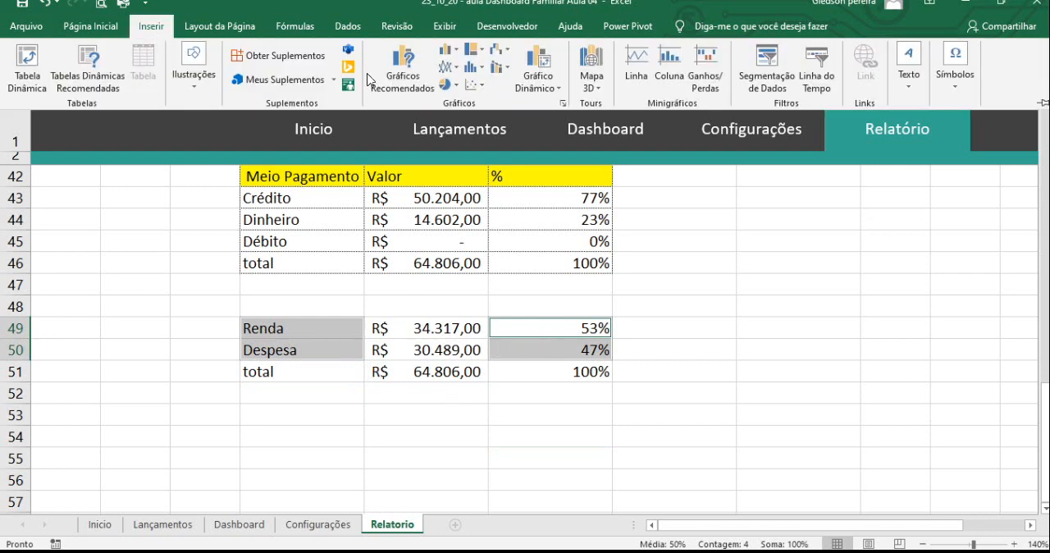
pyautogui.click(451, 87)
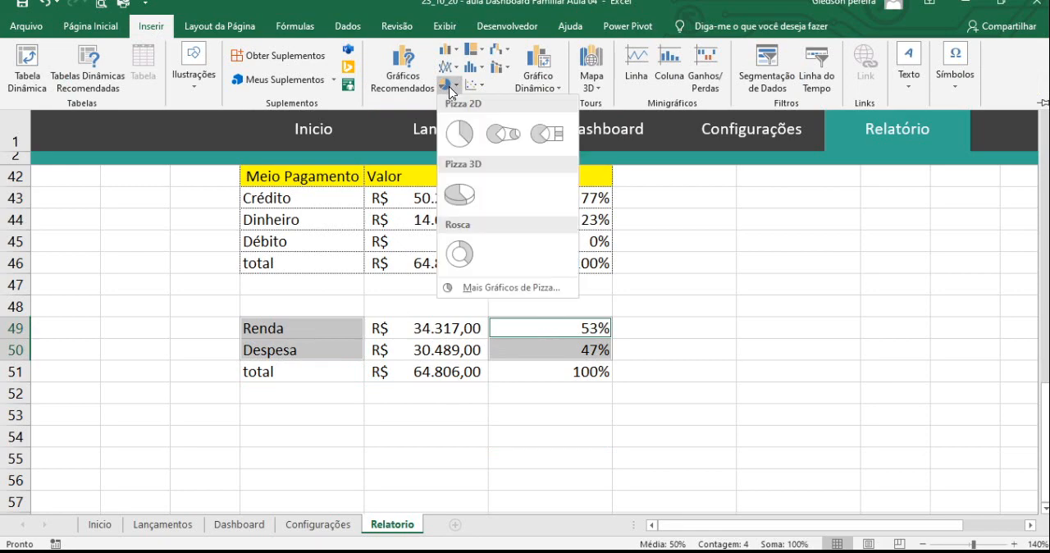
pyautogui.click(461, 256)
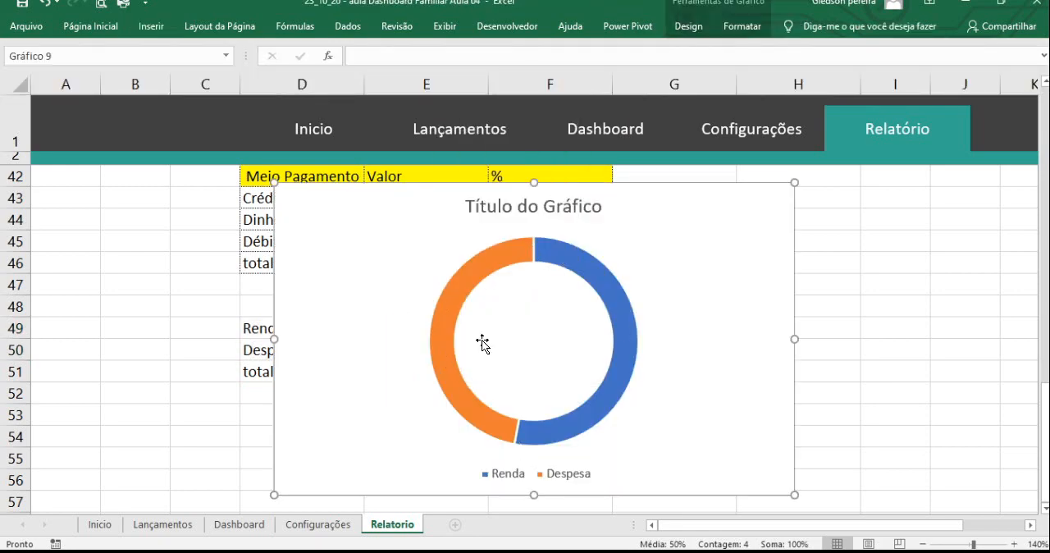
pyautogui.moveTo(338, 201); pyautogui.dragTo(491, 169)
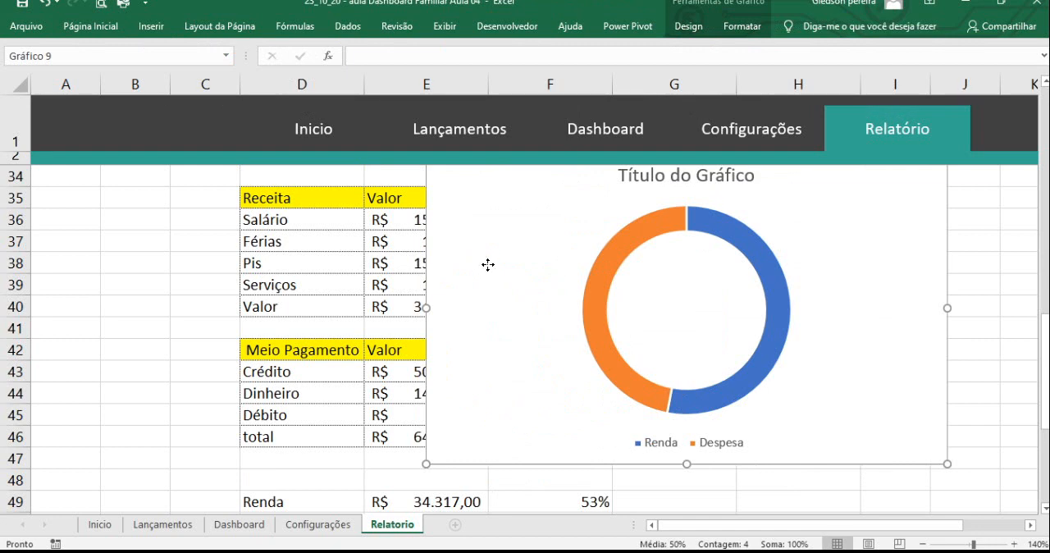
pyautogui.moveTo(489, 265); pyautogui.dragTo(503, 292)
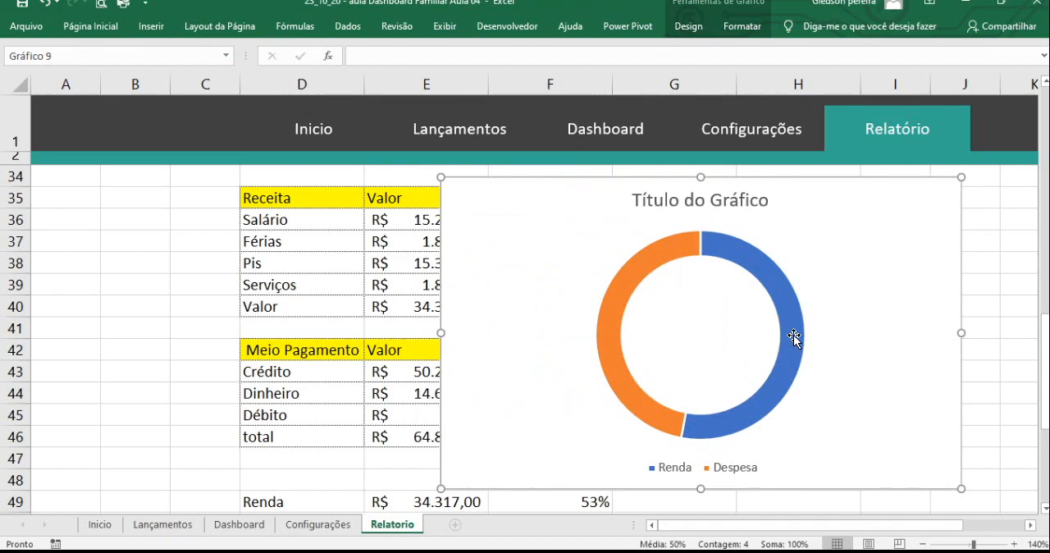
pyautogui.press('super+e')
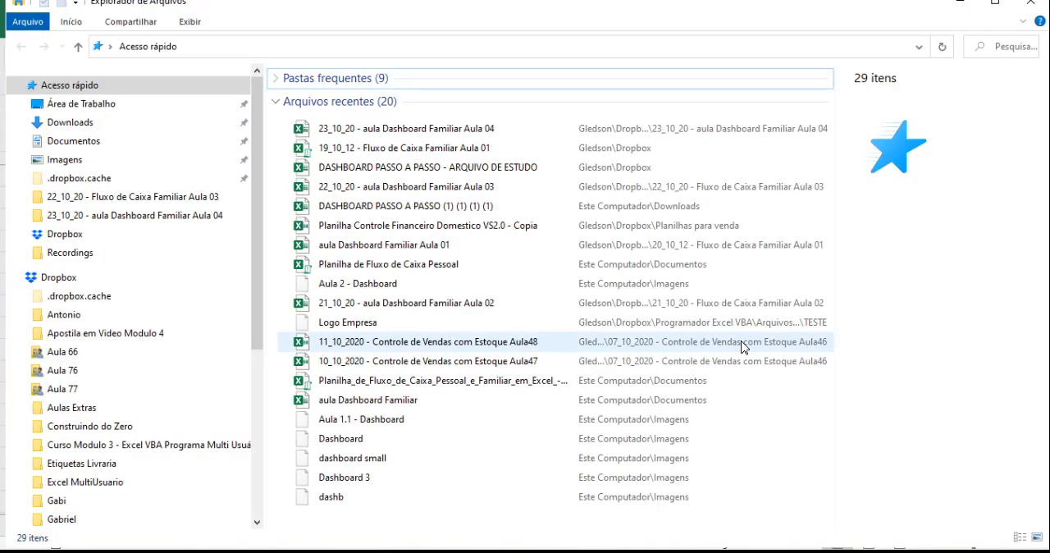
pyautogui.hotkey('alt', 'F4')
pyautogui.hotkey('ctrl', 'q')
# - Add a data label to the Renda slice of the doughnut chart and open the label formatting options
pyautogui.scroll(1, 750, 266)
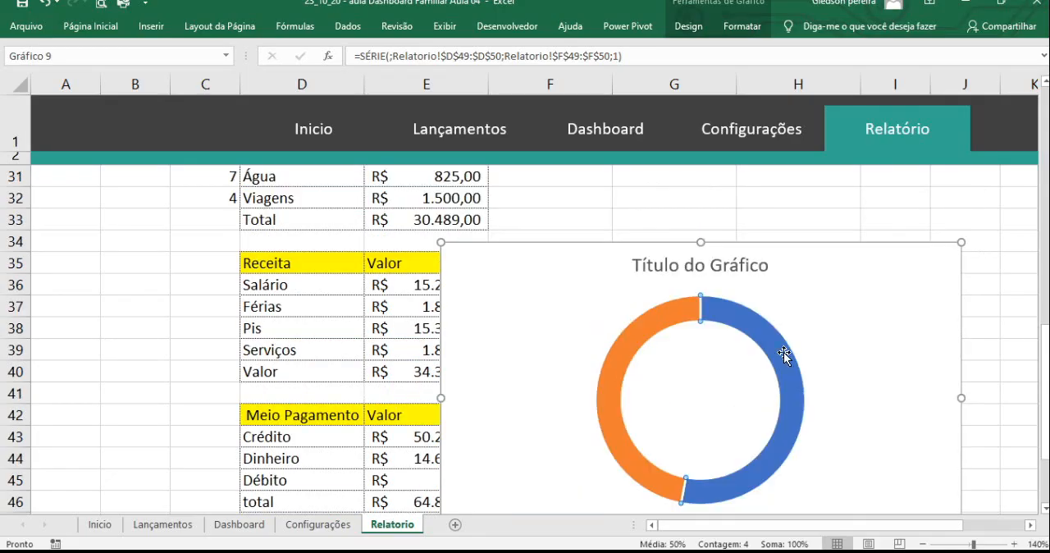
pyautogui.rightClick(766, 333)
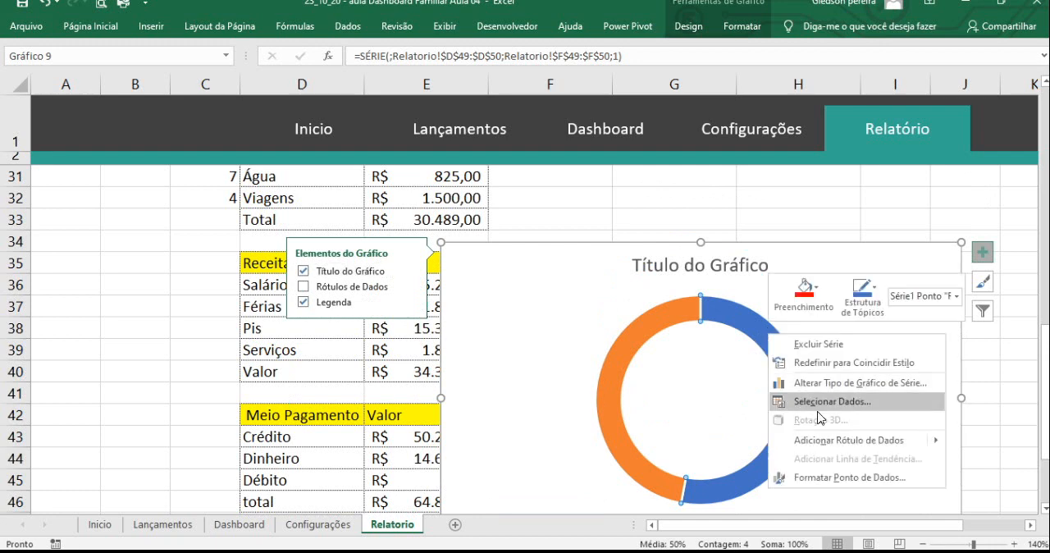
pyautogui.click(824, 440)
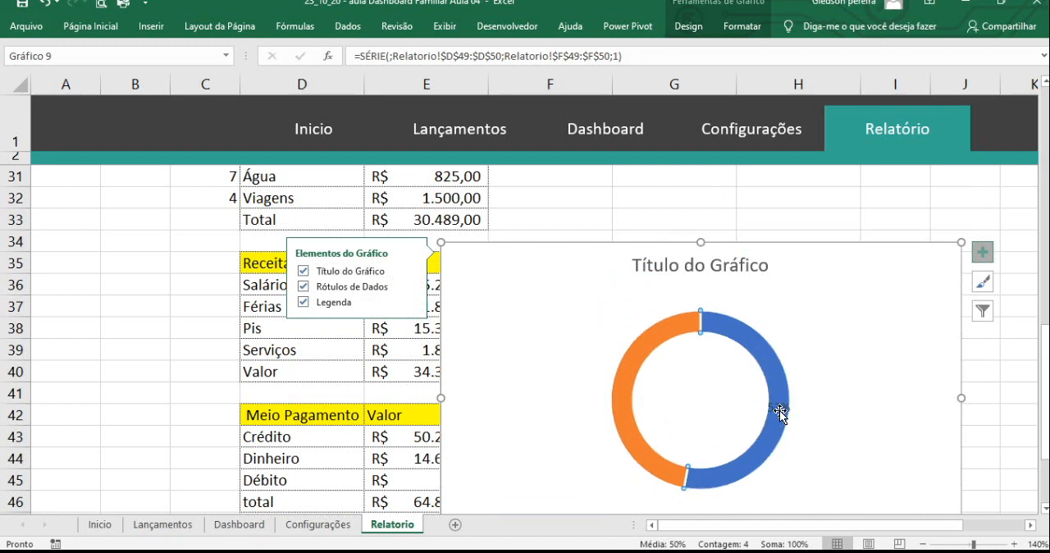
pyautogui.click(779, 410)
pyautogui.click(621, 392)
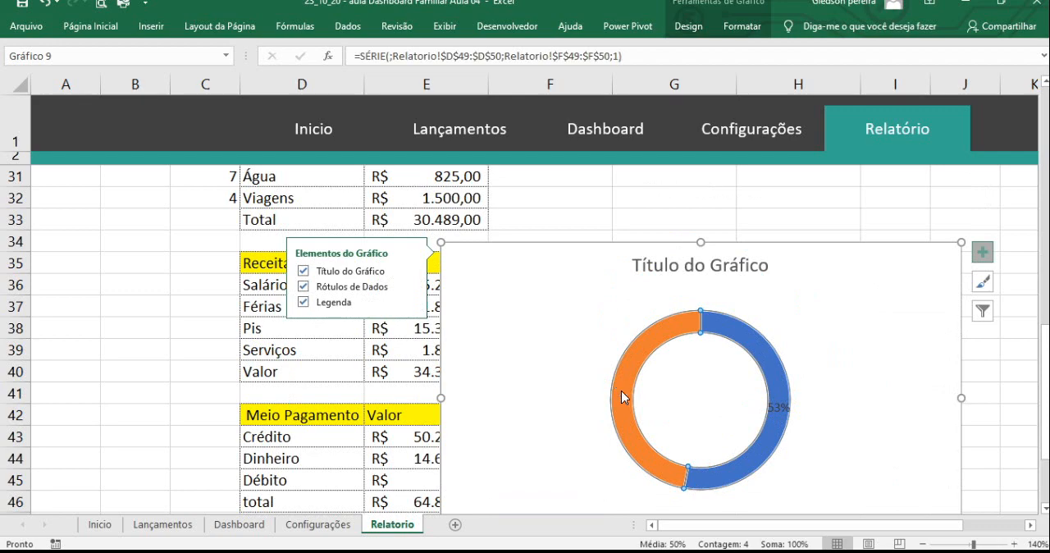
pyautogui.rightClick(621, 397)
pyautogui.click(685, 509)
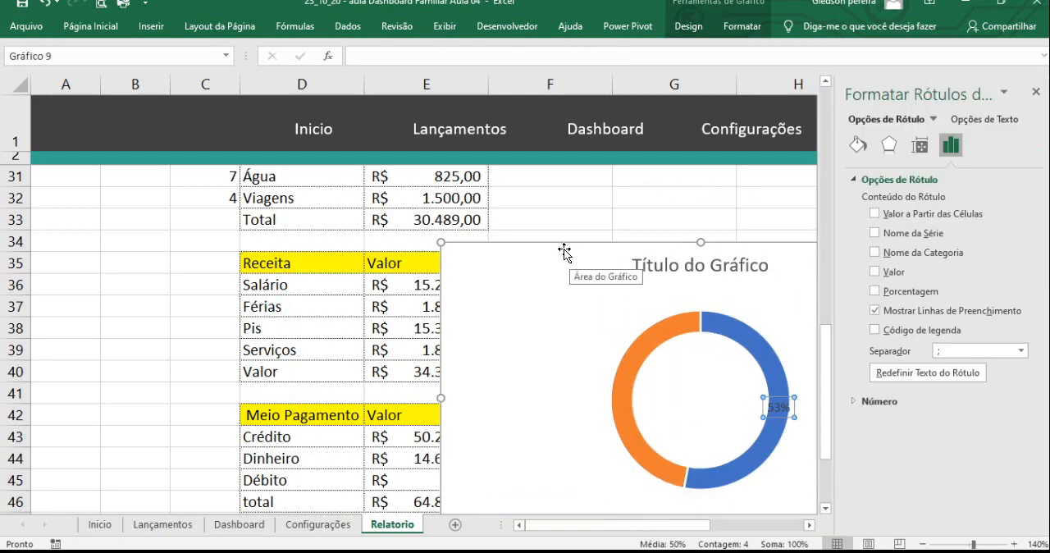
# - Move the doughnut chart over the Receita and Meio Pagamento tables in rows 36 to 50
pyautogui.moveTo(560, 246); pyautogui.dragTo(310, 151)
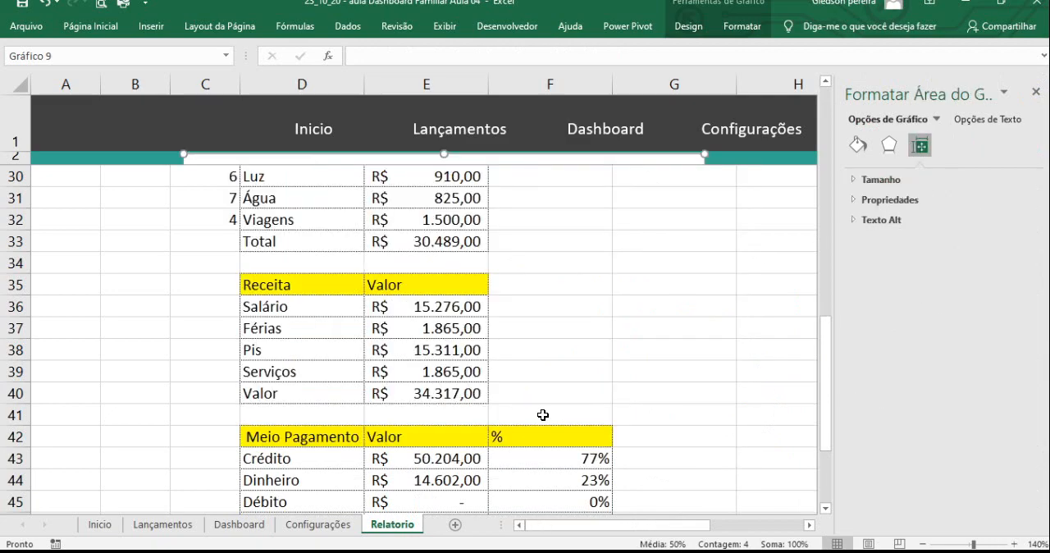
pyautogui.scroll(-5, 543, 415)
pyautogui.scroll(6, 548, 429)
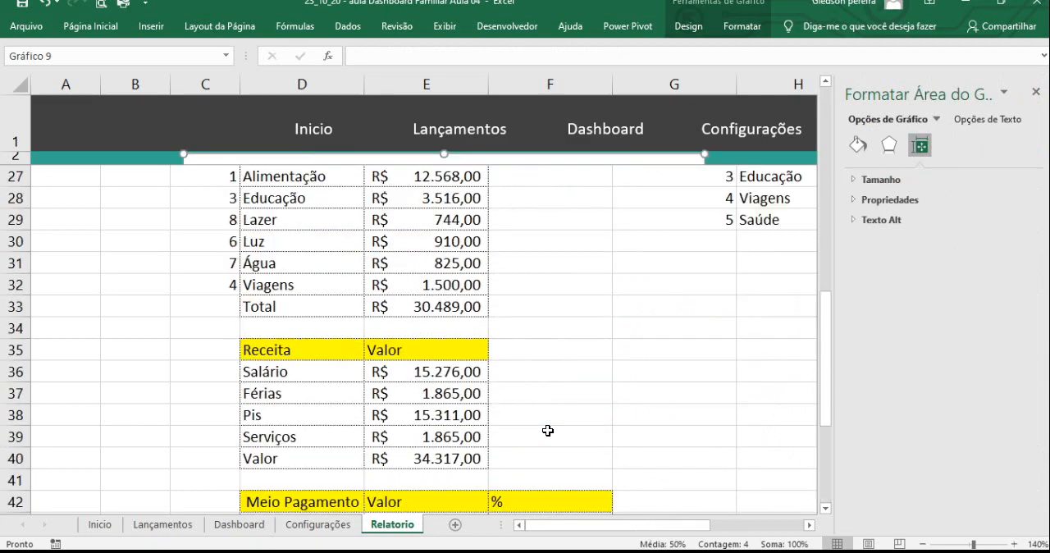
pyautogui.scroll(3, 548, 431)
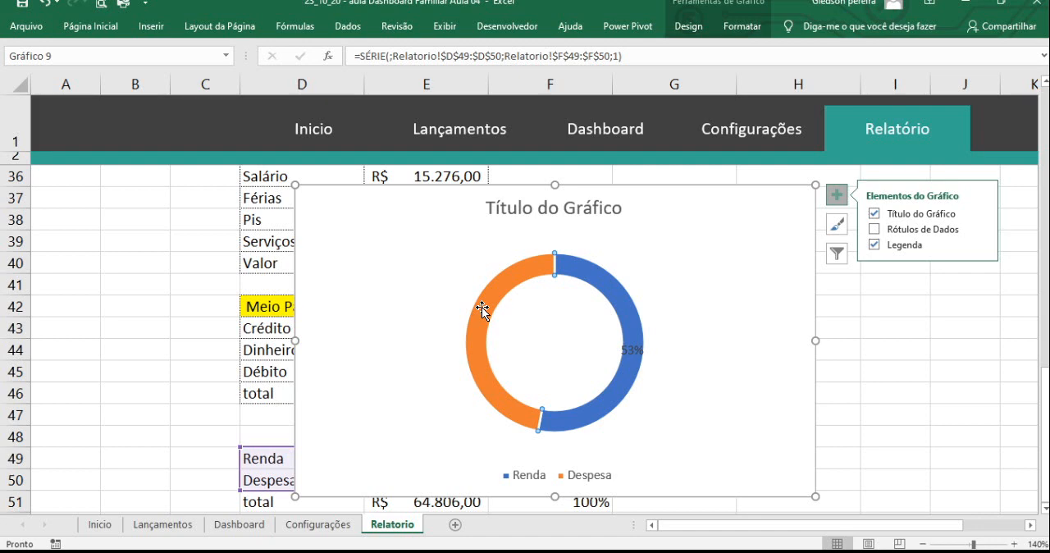
# - Add a data label to the Despesa slice of the doughnut chart
pyautogui.rightClick(482, 307)
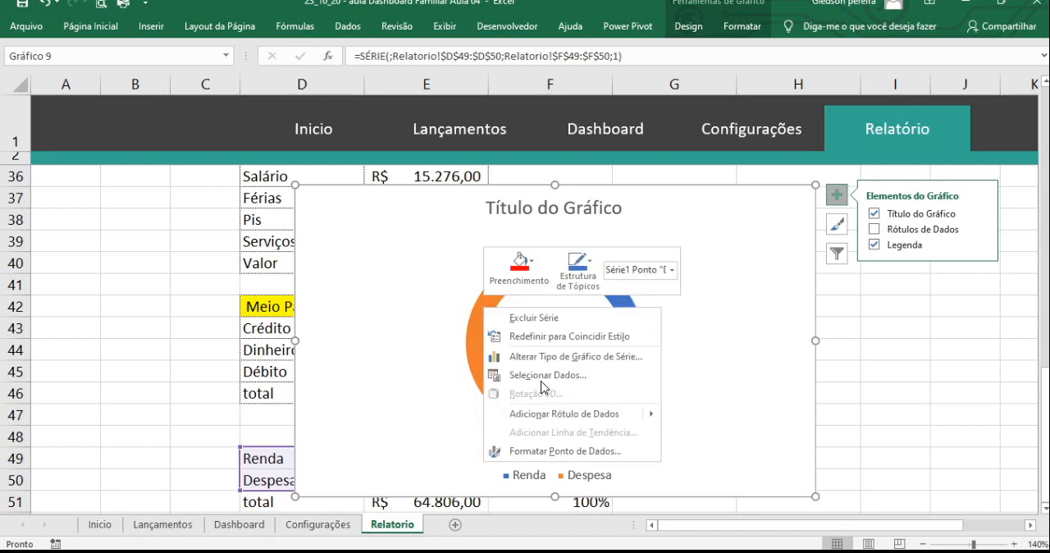
pyautogui.click(543, 416)
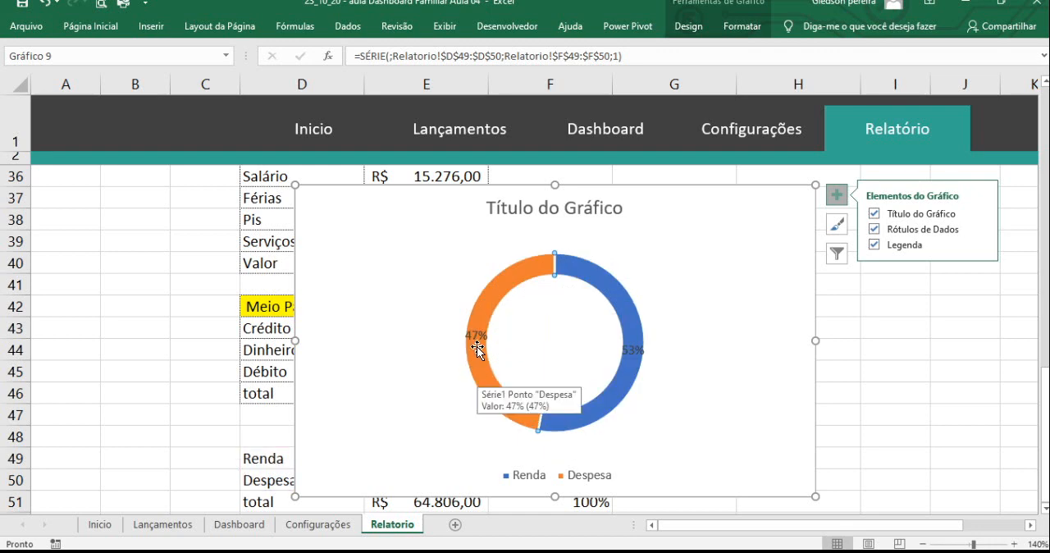
pyautogui.click(627, 355)
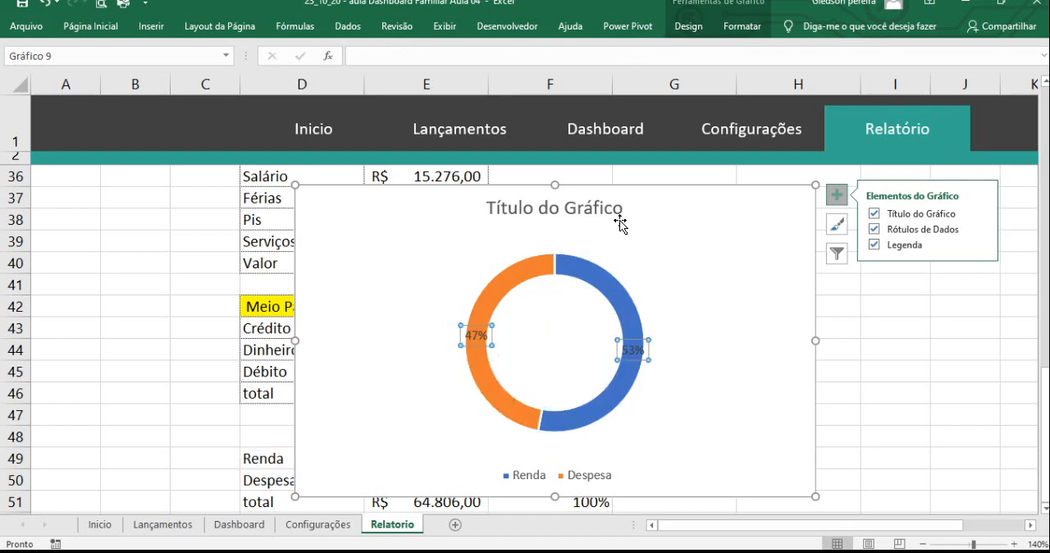
# - Delete the doughnut chart's title and shrink the chart to about rows 37 to 45
pyautogui.click(579, 211)
pyautogui.press('Delete')
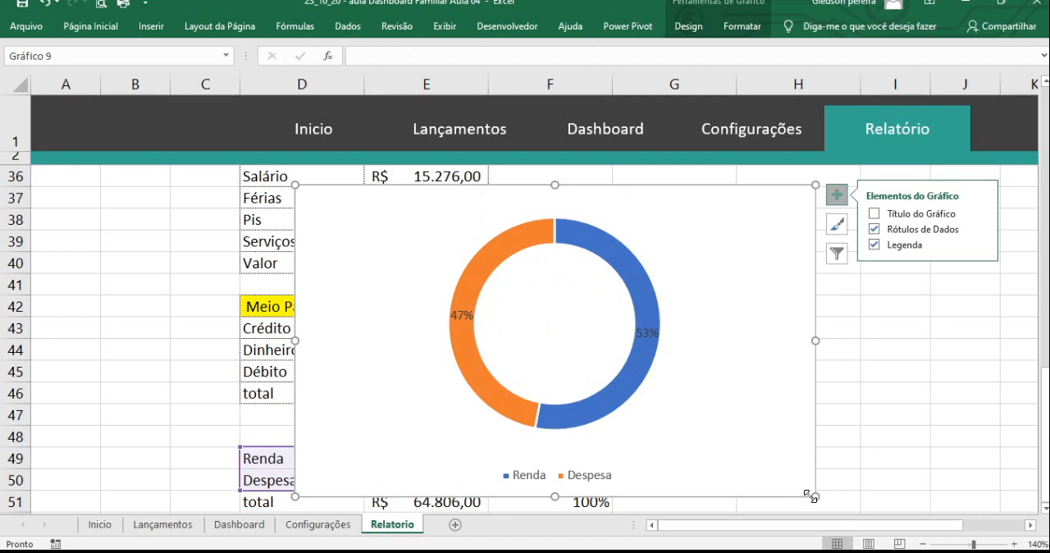
pyautogui.moveTo(815, 496); pyautogui.dragTo(602, 390)
# - Set the doughnut hole size of the Renda and Despesa series to 50%
pyautogui.click(474, 239)
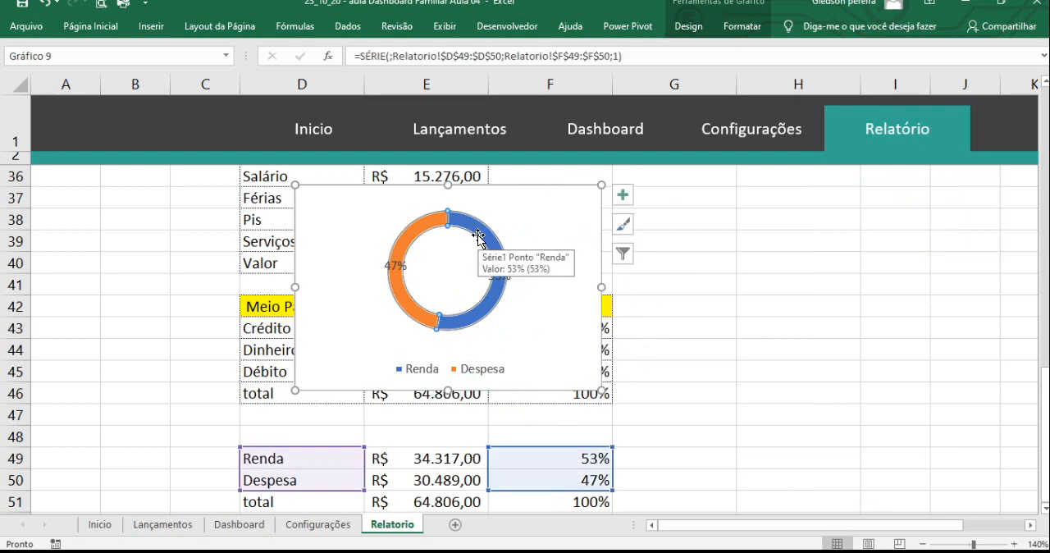
pyautogui.rightClick(479, 236)
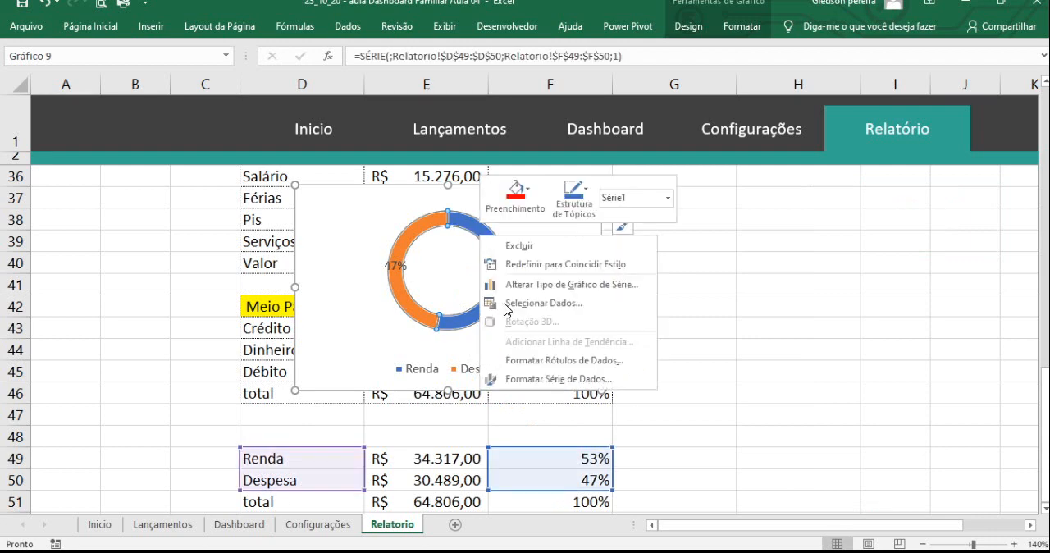
pyautogui.click(551, 383)
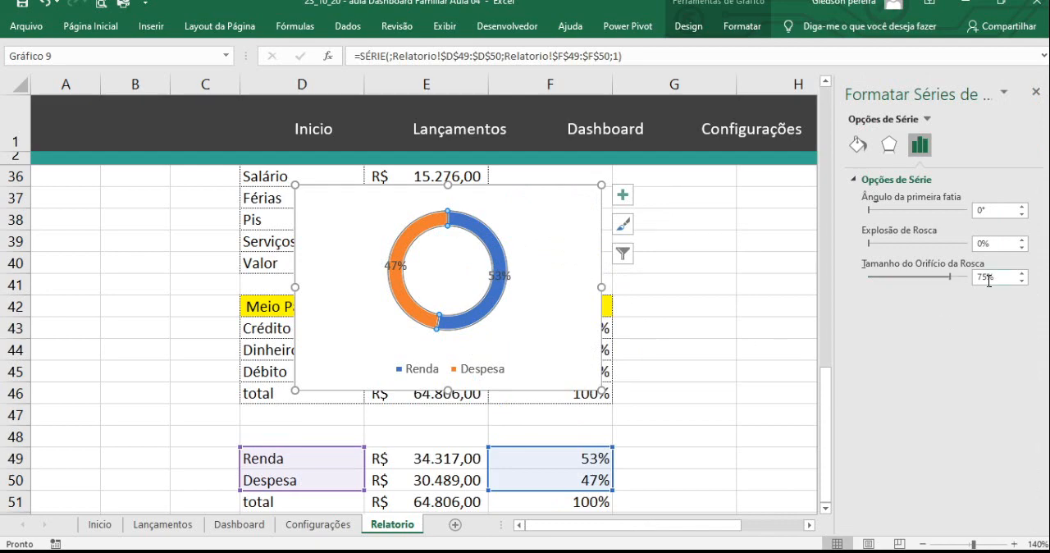
pyautogui.moveTo(989, 280); pyautogui.dragTo(962, 287)
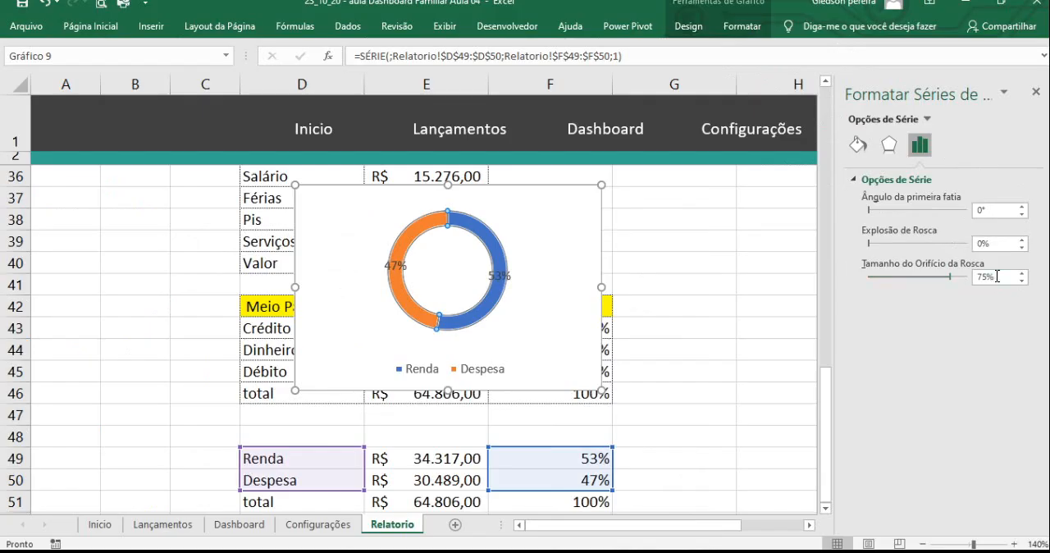
pyautogui.write('50')
pyautogui.press('Return')
pyautogui.click(694, 233)
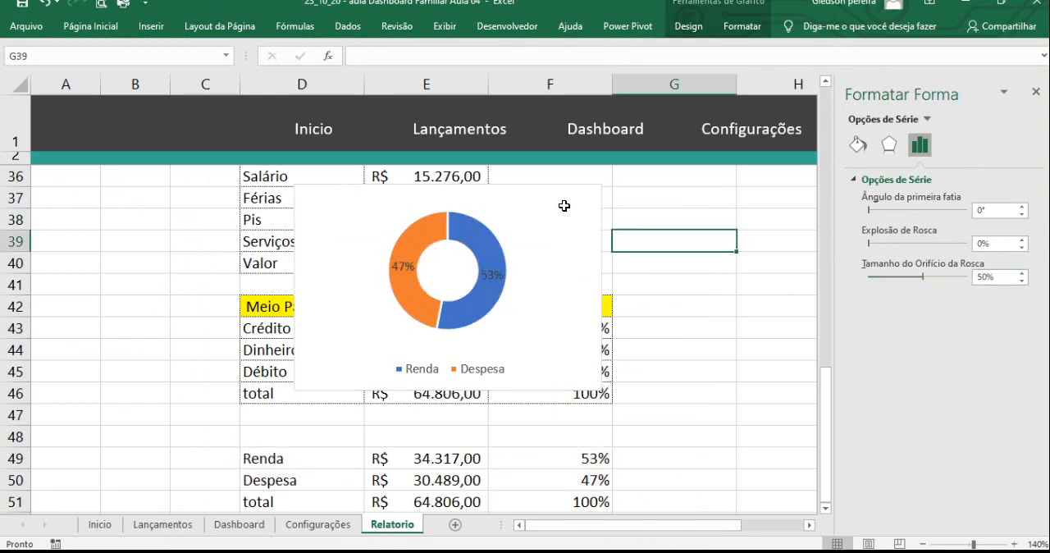
# - Cut the doughnut chart from the Relatorio sheet and paste it at J28 on the Dashboard sheet
pyautogui.click(564, 206)
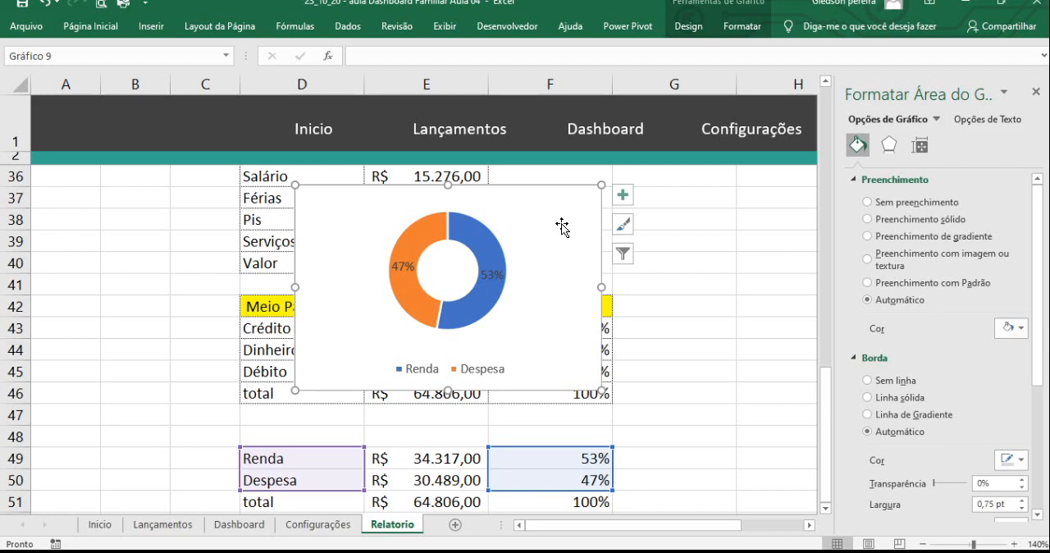
pyautogui.press('Delete')
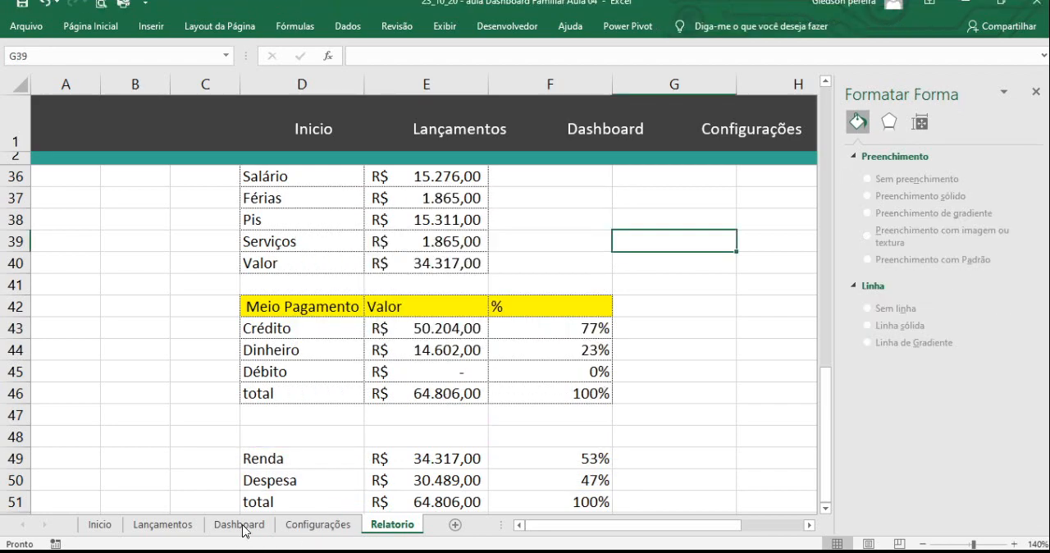
pyautogui.click(243, 525)
pyautogui.scroll(-3, 461, 447)
pyautogui.click(461, 447)
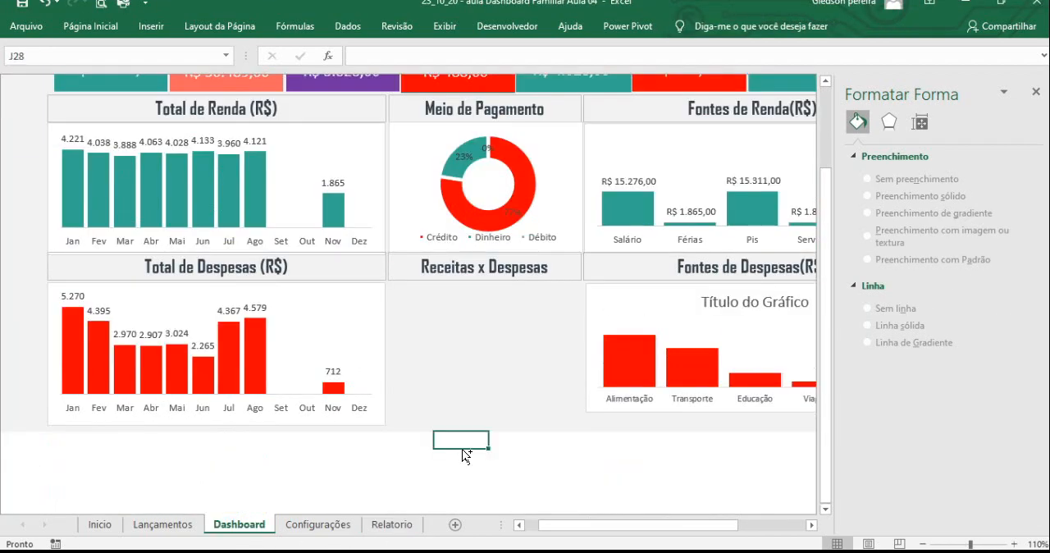
pyautogui.hotkey('ctrl', 'v')
# - Place the doughnut chart under the Receitas x Despesas heading and adjust its left and bottom edges to fit that space
pyautogui.moveTo(492, 432); pyautogui.dragTo(404, 285)
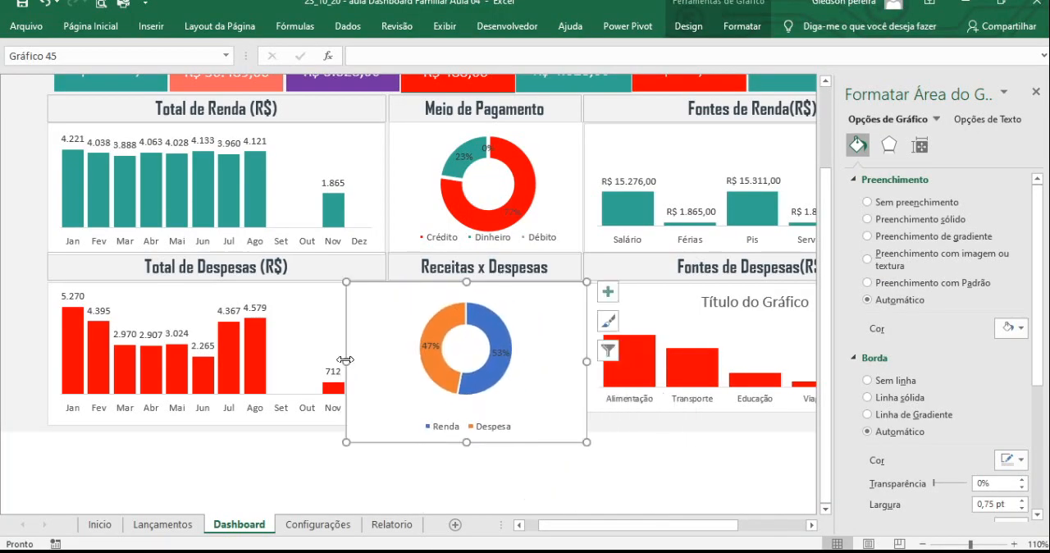
pyautogui.moveTo(366, 360); pyautogui.dragTo(387, 361)
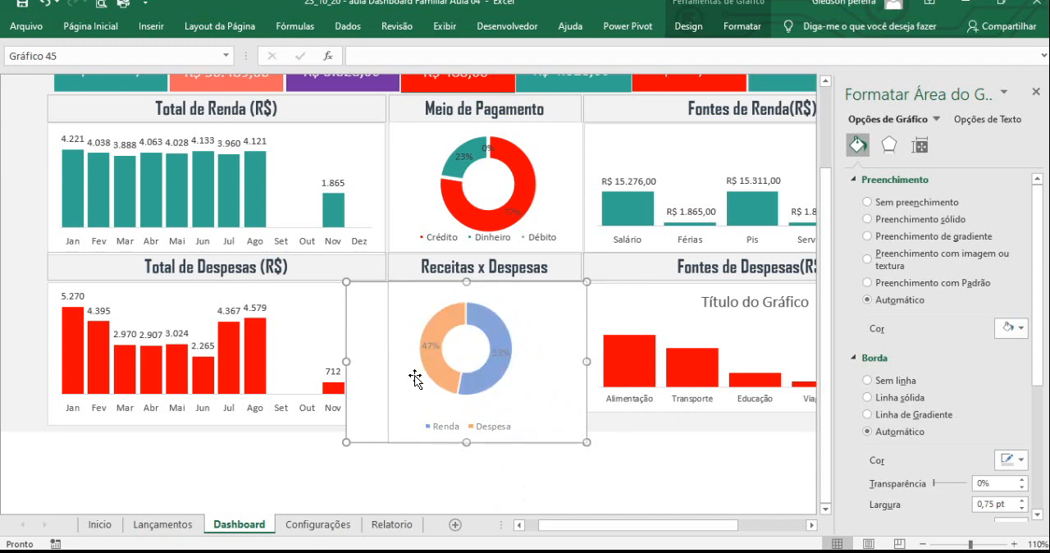
pyautogui.moveTo(484, 442); pyautogui.dragTo(481, 425)
# - Enlarge the plot area so the doughnut fills the Receitas x Despesas chart, and lower the chart's top edge slightly below the heading
pyautogui.click(505, 359)
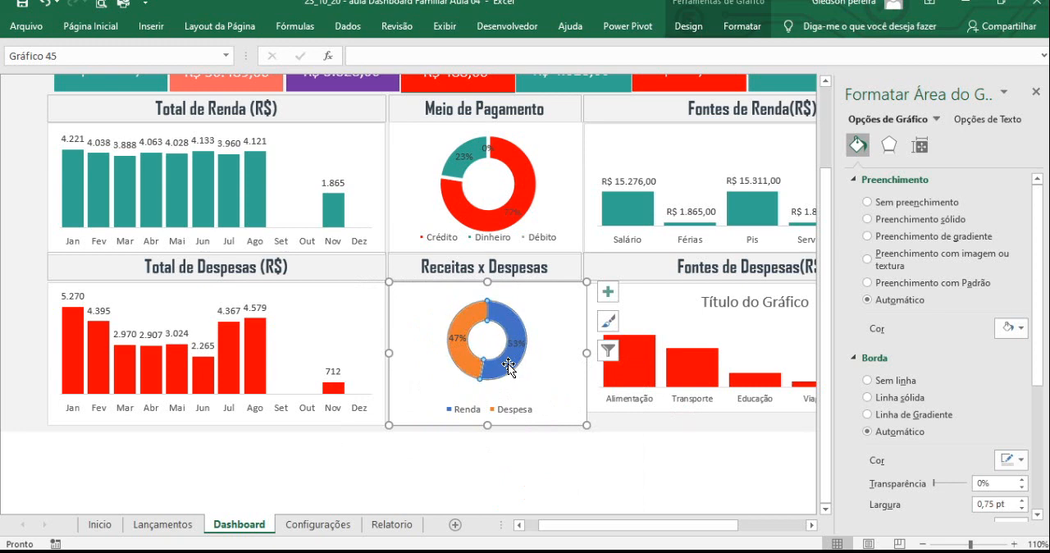
pyautogui.click(524, 370)
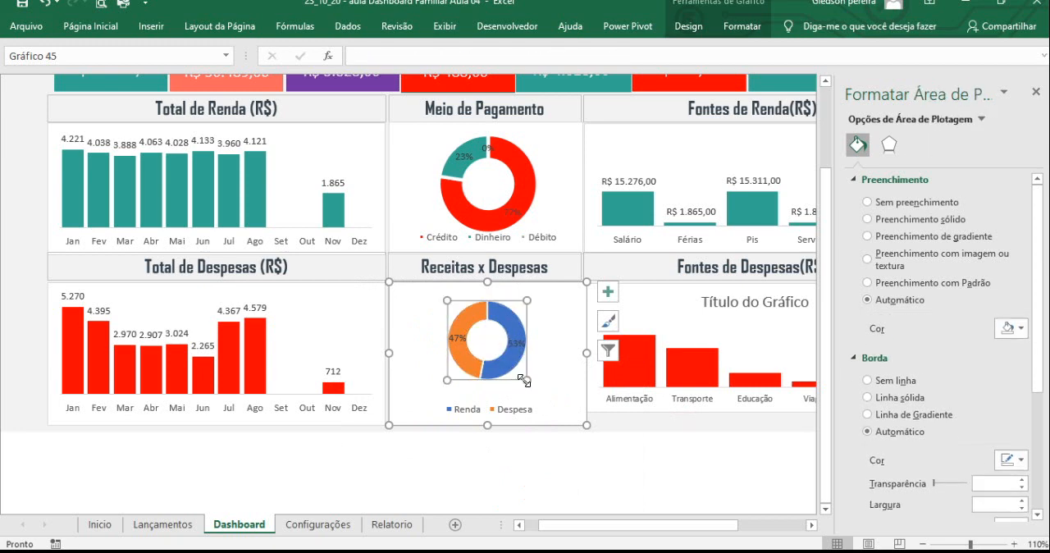
pyautogui.moveTo(535, 395); pyautogui.dragTo(546, 398)
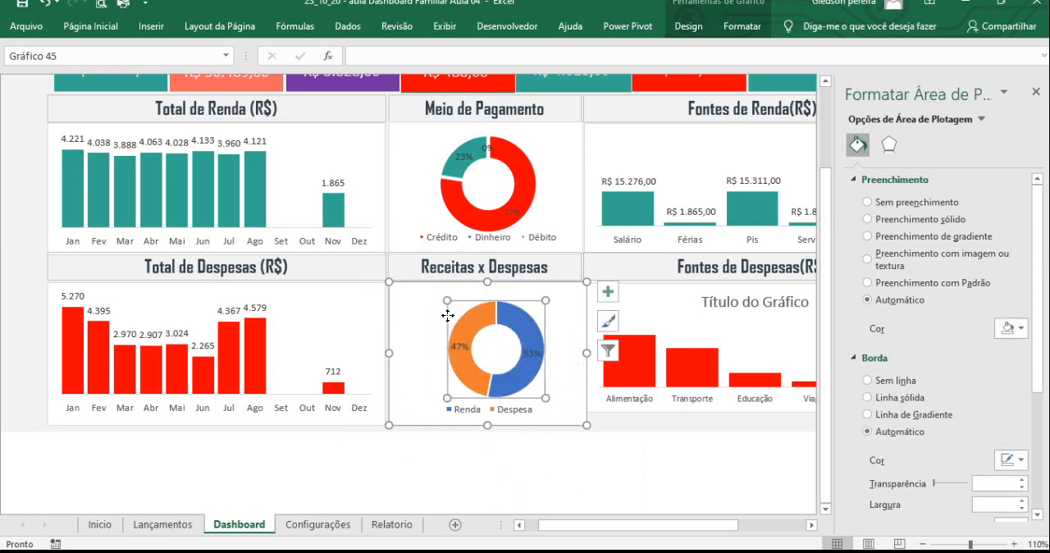
pyautogui.moveTo(447, 303); pyautogui.dragTo(423, 297)
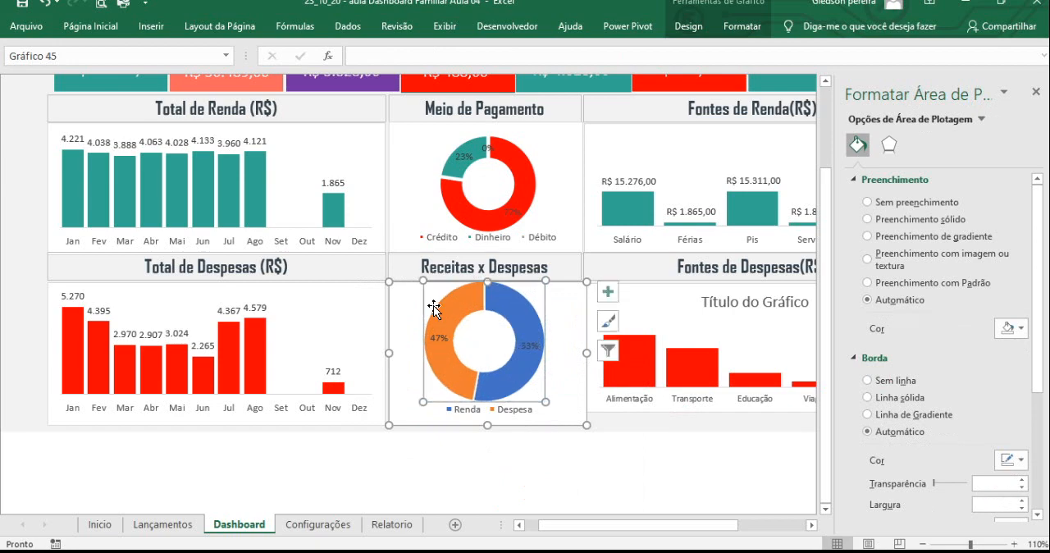
pyautogui.moveTo(487, 283); pyautogui.dragTo(487, 290)
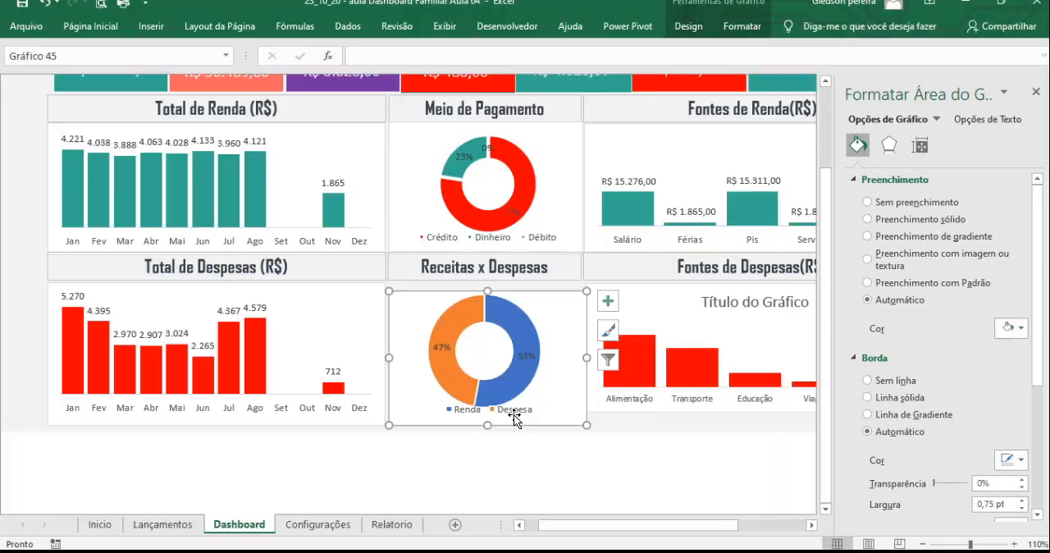
# - Move the legend of the Receitas x Despesas doughnut chart slightly lower so it clears the ring
pyautogui.click(518, 438)
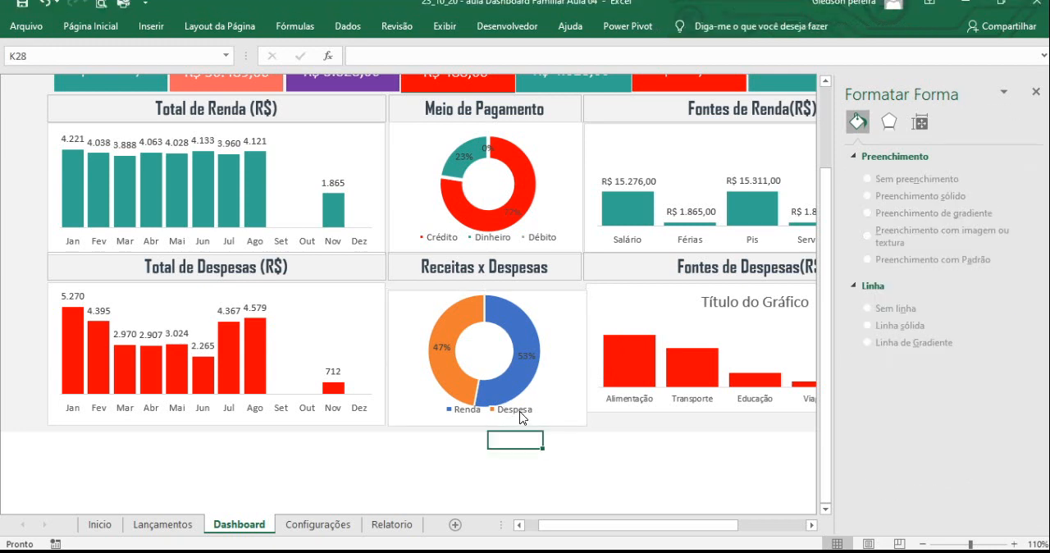
pyautogui.click(522, 399)
pyautogui.moveTo(522, 399); pyautogui.dragTo(525, 414)
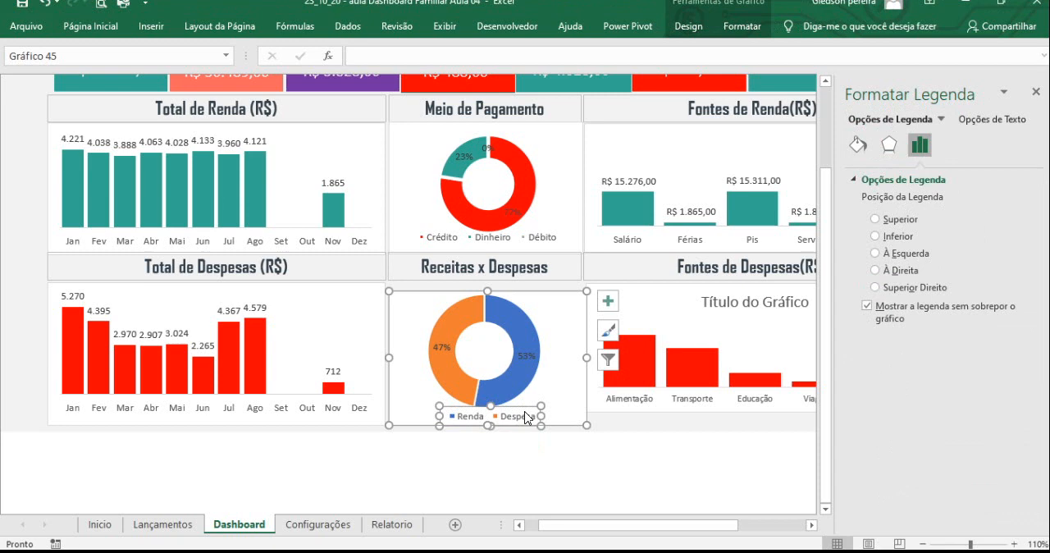
pyautogui.click(525, 455)
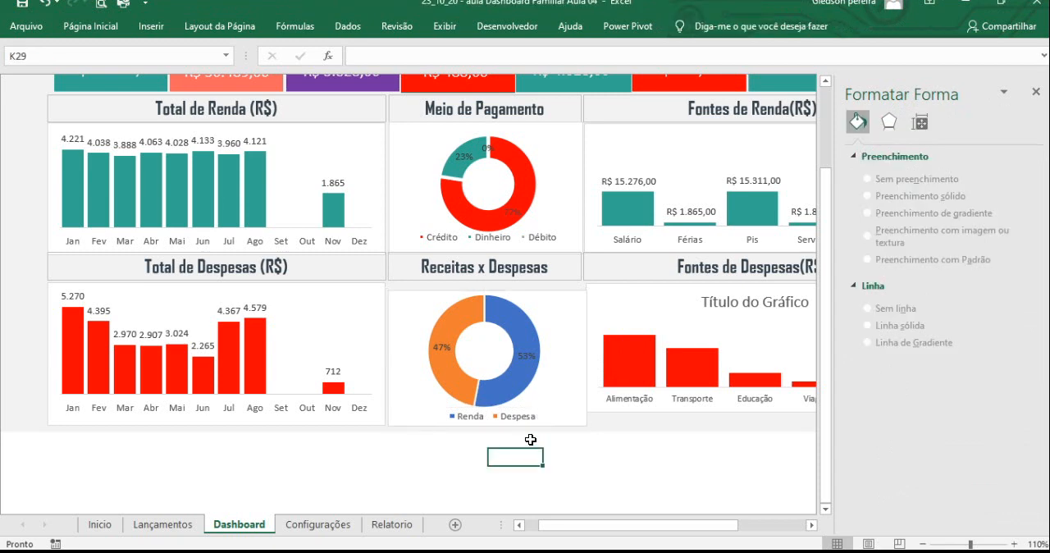
# - Fill the Renda slice of the Receitas x Despesas doughnut with the recently used teal color
pyautogui.moveTo(454, 362)
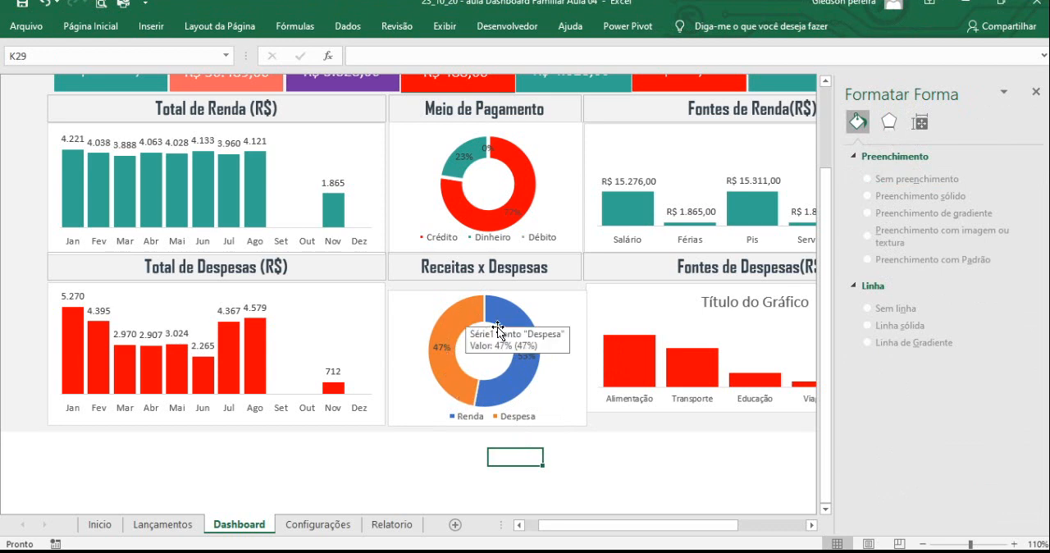
pyautogui.click(515, 385)
pyautogui.click(515, 385)
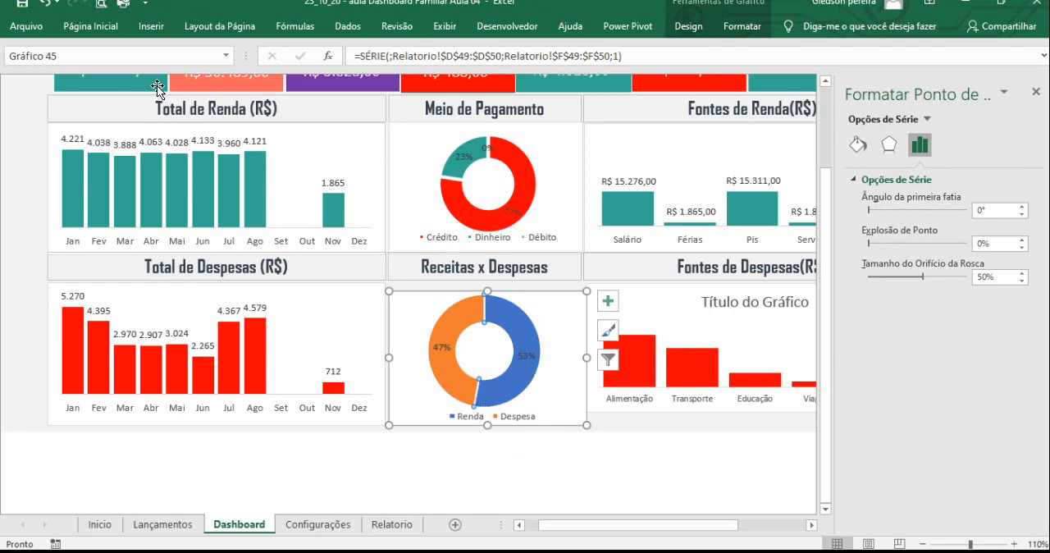
pyautogui.click(97, 27)
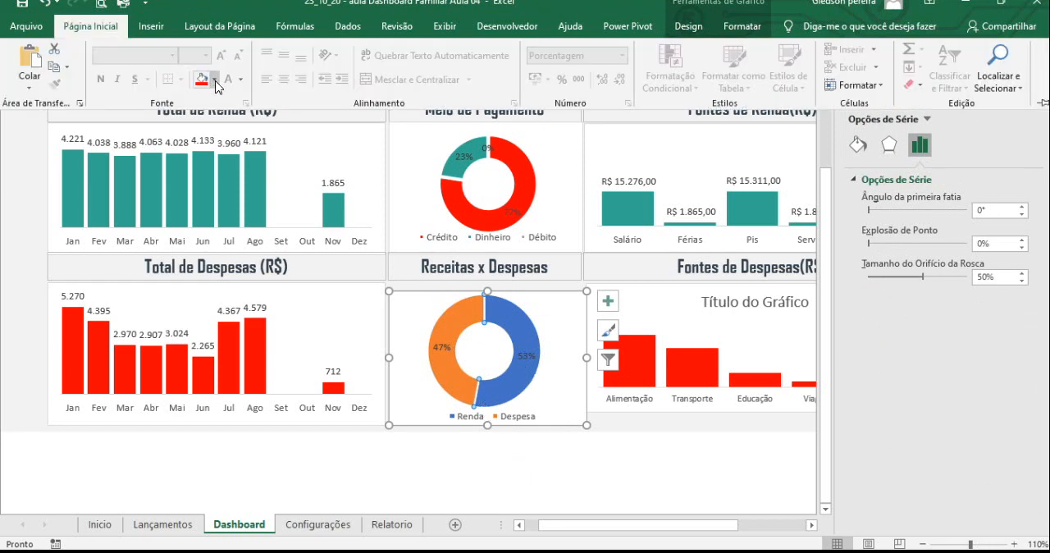
pyautogui.click(215, 81)
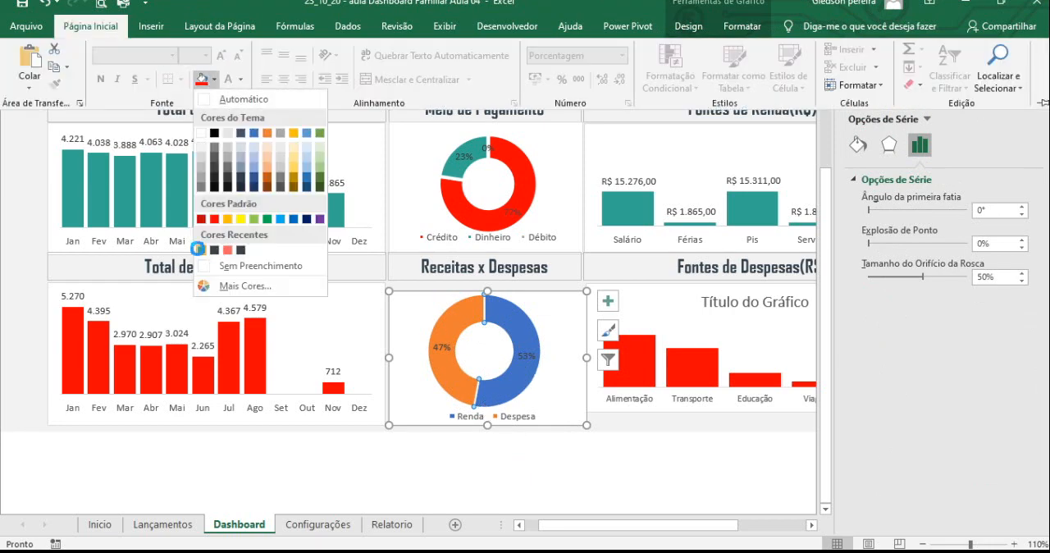
pyautogui.click(198, 249)
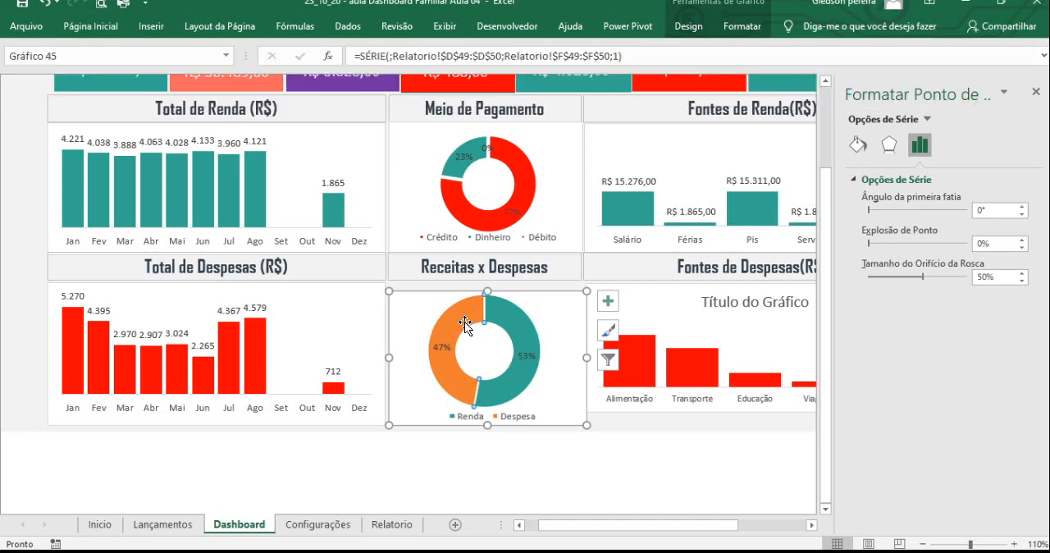
# - Fill the Despesa slice of the doughnut with standard red, and close the formatting pane
pyautogui.click(105, 31)
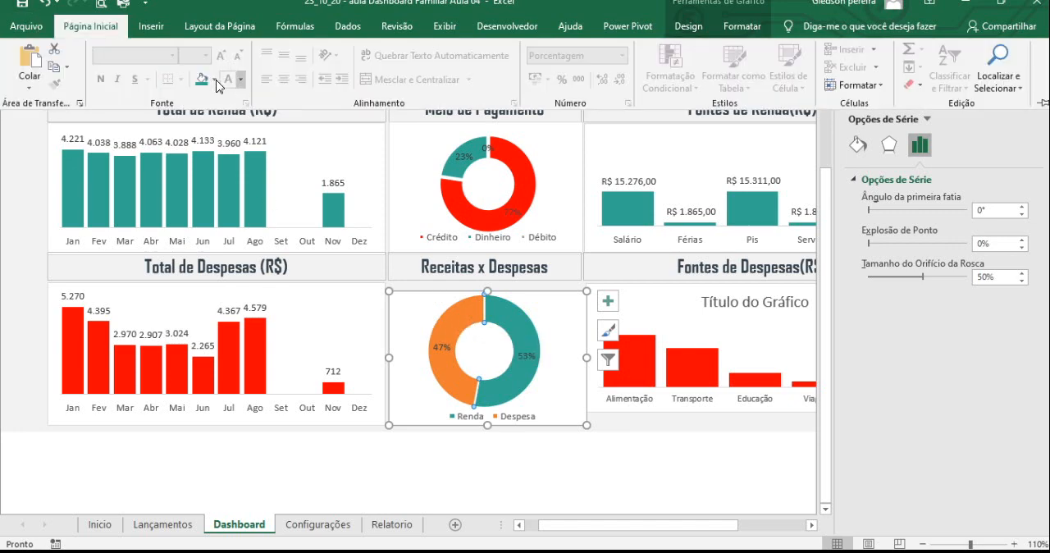
pyautogui.click(215, 79)
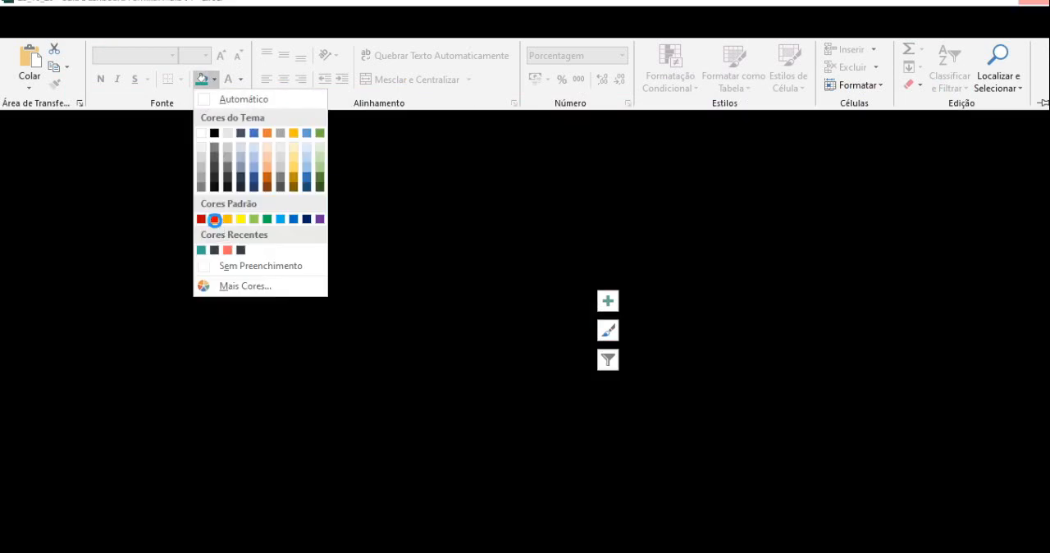
pyautogui.click(214, 218)
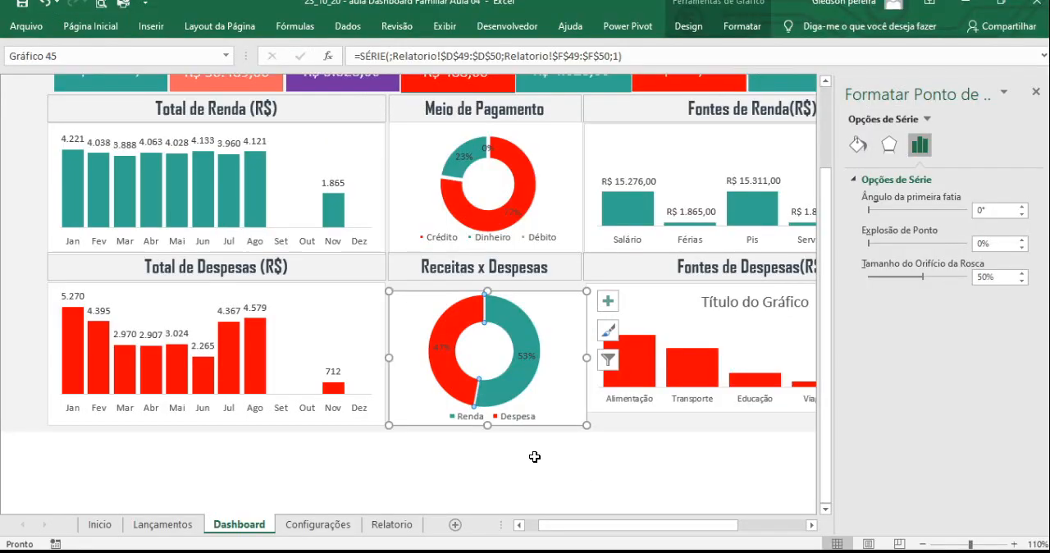
pyautogui.click(533, 457)
pyautogui.click(1035, 92)
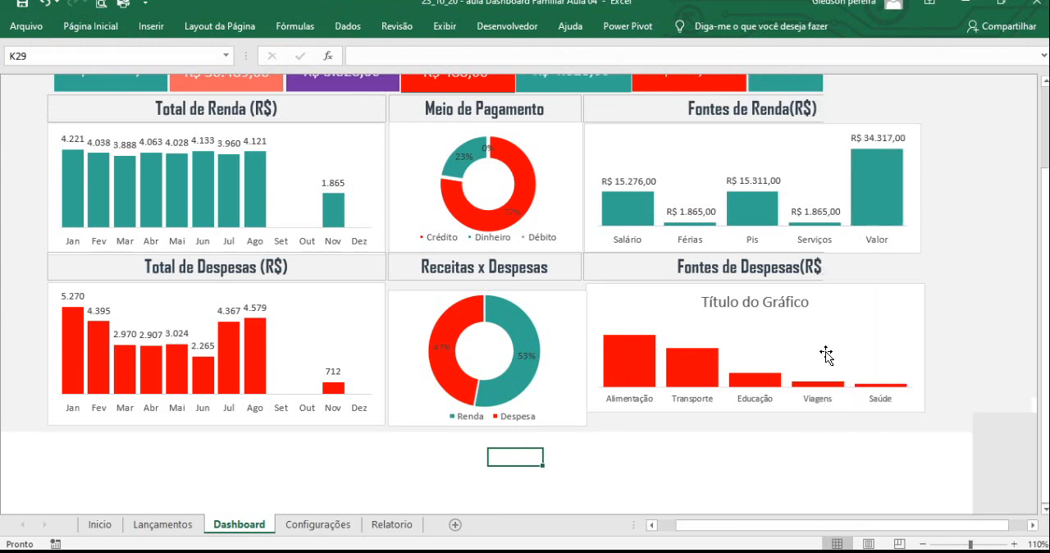
# - Shorten the Receitas x Despesas chart by raising its bottom edge to about the bottom of the Fontes de Despesas chart
pyautogui.click(569, 424)
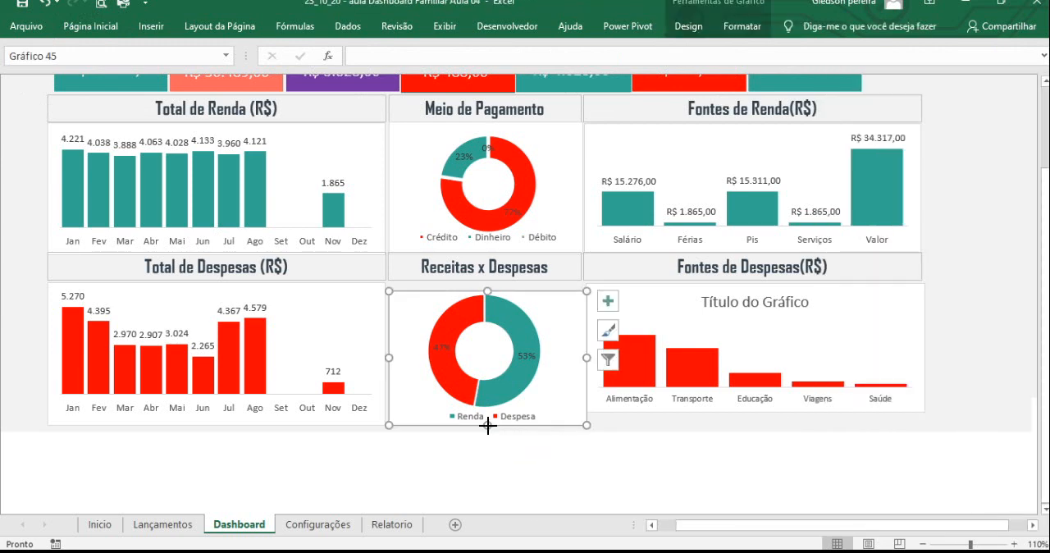
pyautogui.moveTo(487, 424); pyautogui.dragTo(486, 415)
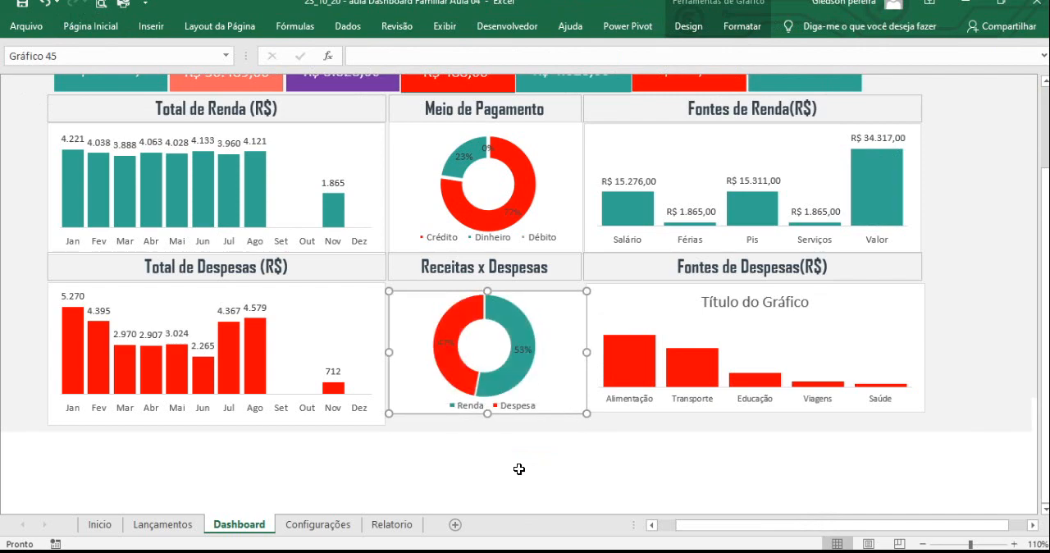
pyautogui.click(520, 468)
# - Hide the formula bar so more of the dashboard fits on screen
pyautogui.scroll(3, 525, 469)
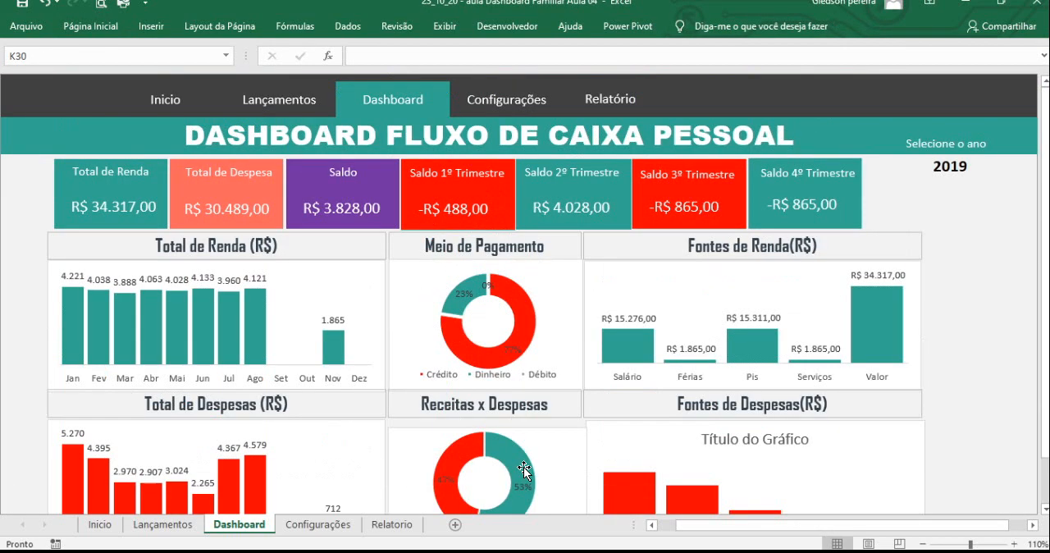
pyautogui.click(447, 26)
pyautogui.click(358, 54)
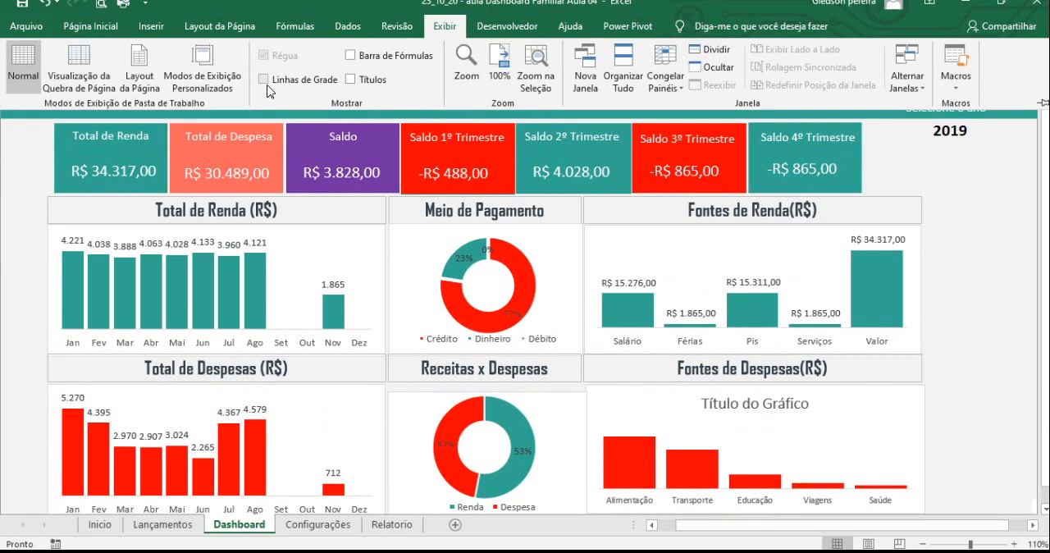
pyautogui.click(532, 220)
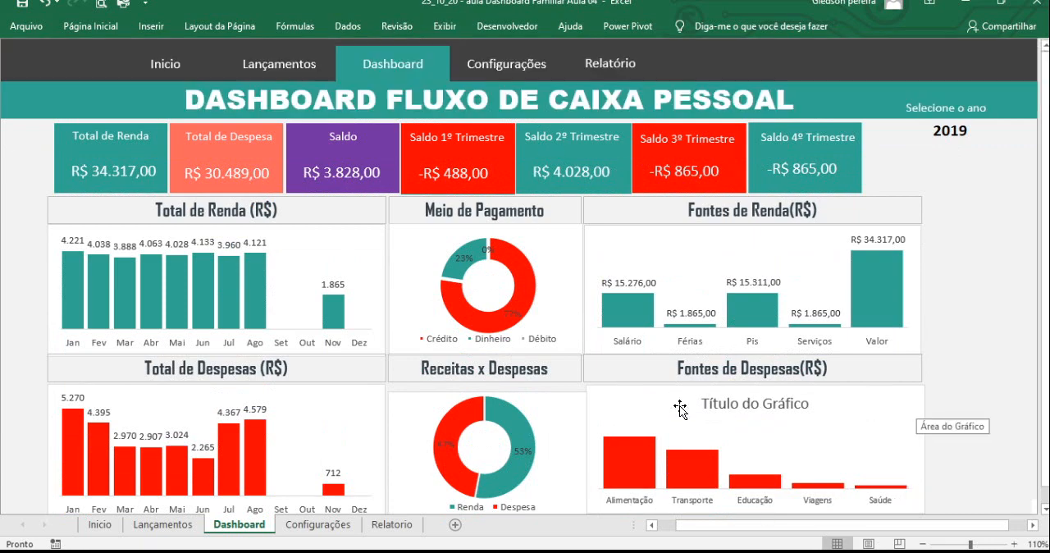
# - Move the Receitas x Despesas chart up against its heading, extend its bottom edge to match the neighboring Fontes de Despesas chart, and close the formatting pane
pyautogui.click(562, 397)
pyautogui.doubleClick(562, 397)
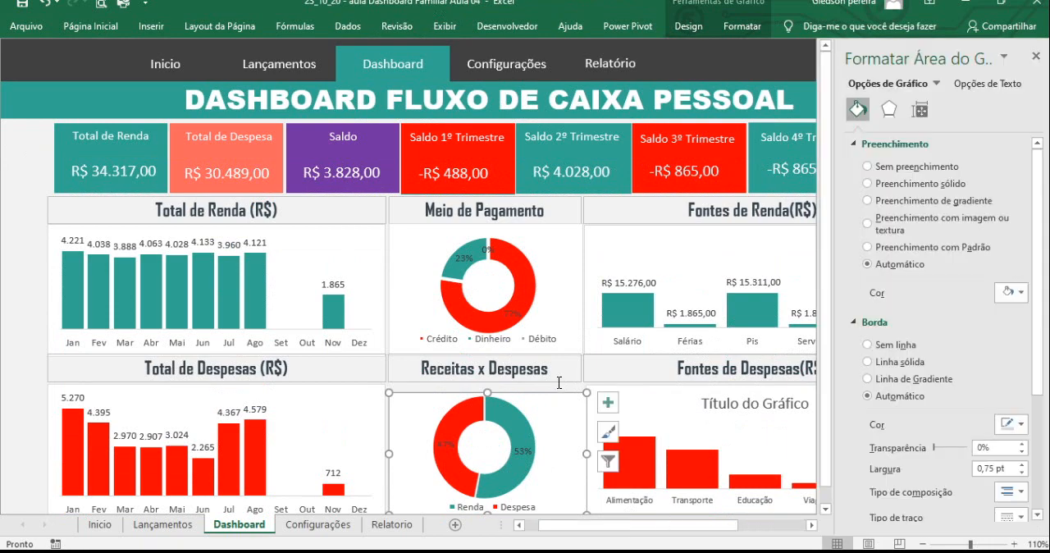
pyautogui.moveTo(556, 390); pyautogui.dragTo(553, 384)
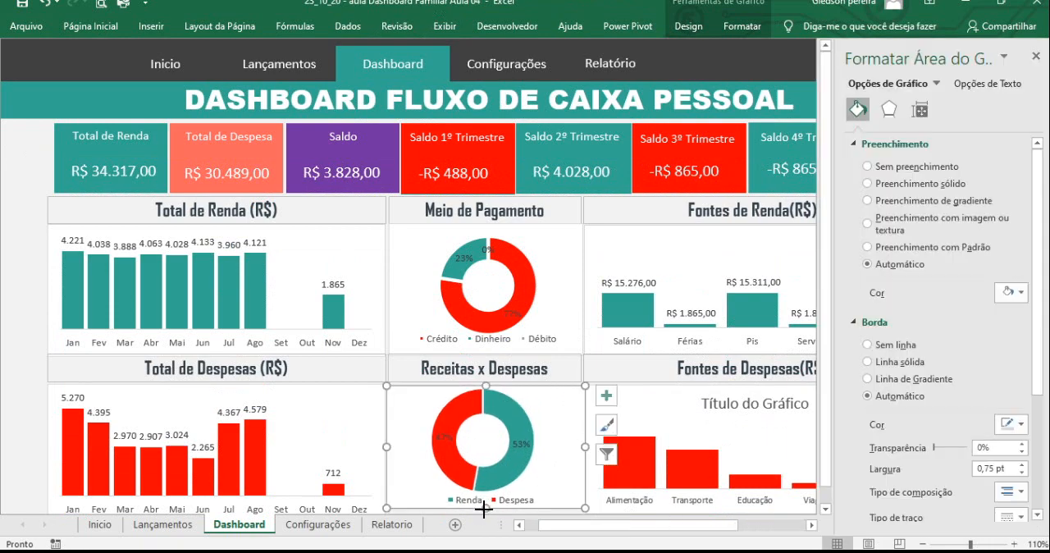
pyautogui.moveTo(484, 509); pyautogui.dragTo(486, 325)
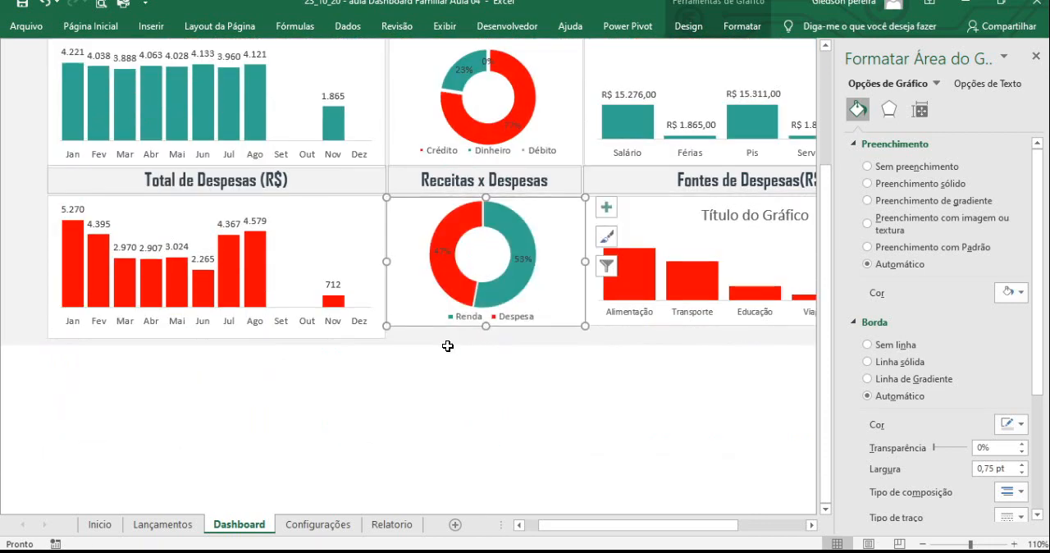
pyautogui.click(361, 334)
pyautogui.click(366, 387)
pyautogui.scroll(2, 566, 356)
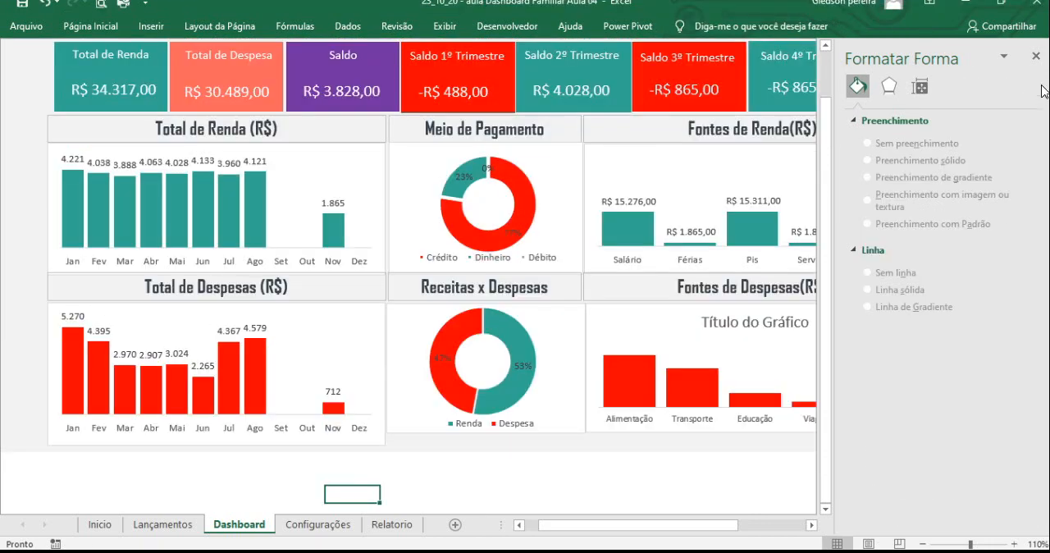
pyautogui.click(1036, 56)
pyautogui.scroll(1, 755, 364)
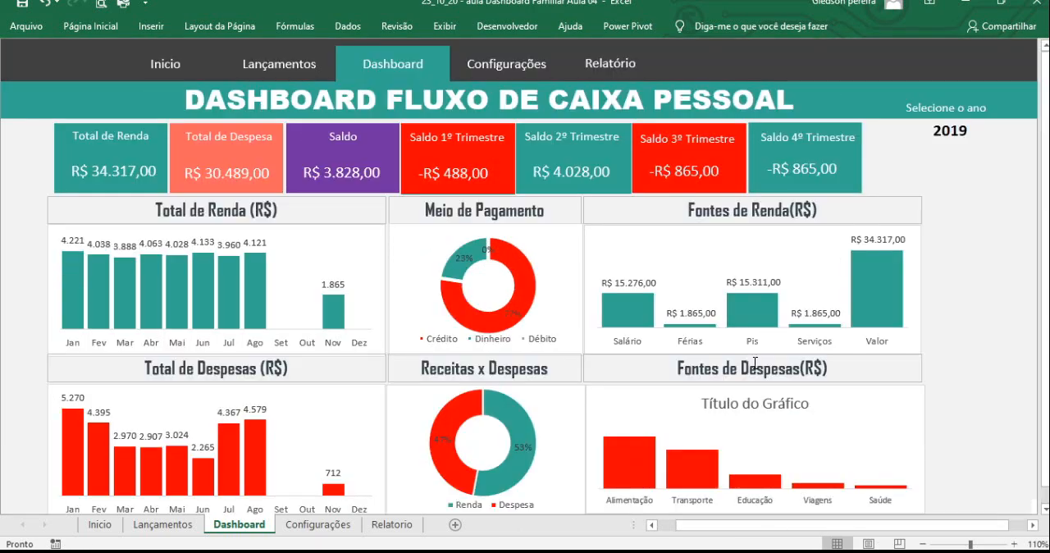
# - Check how the dashboard responds to the year selector by choosing 2020, 2019, 2021 and 2019 again
pyautogui.click(952, 134)
pyautogui.click(984, 133)
pyautogui.click(962, 155)
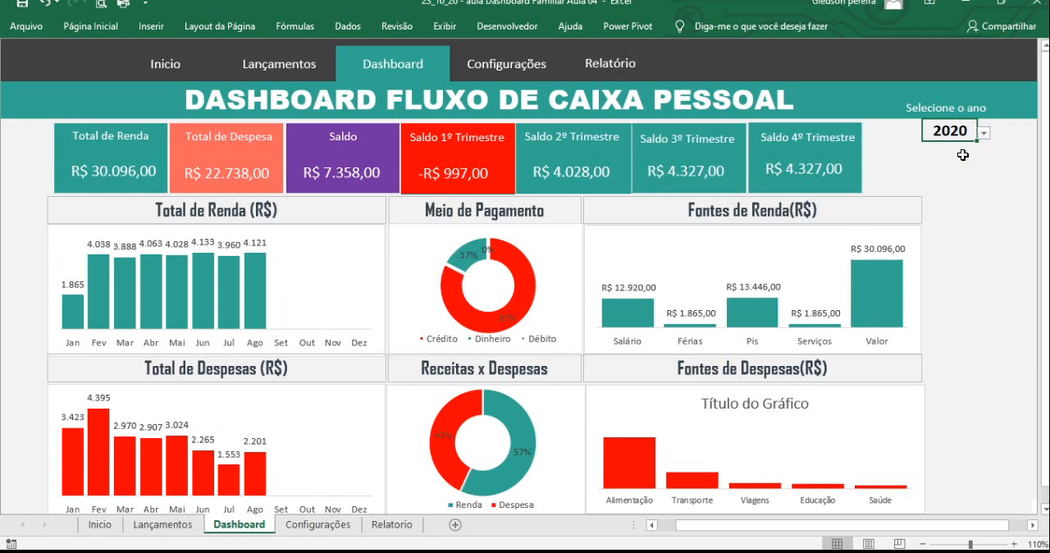
pyautogui.click(984, 133)
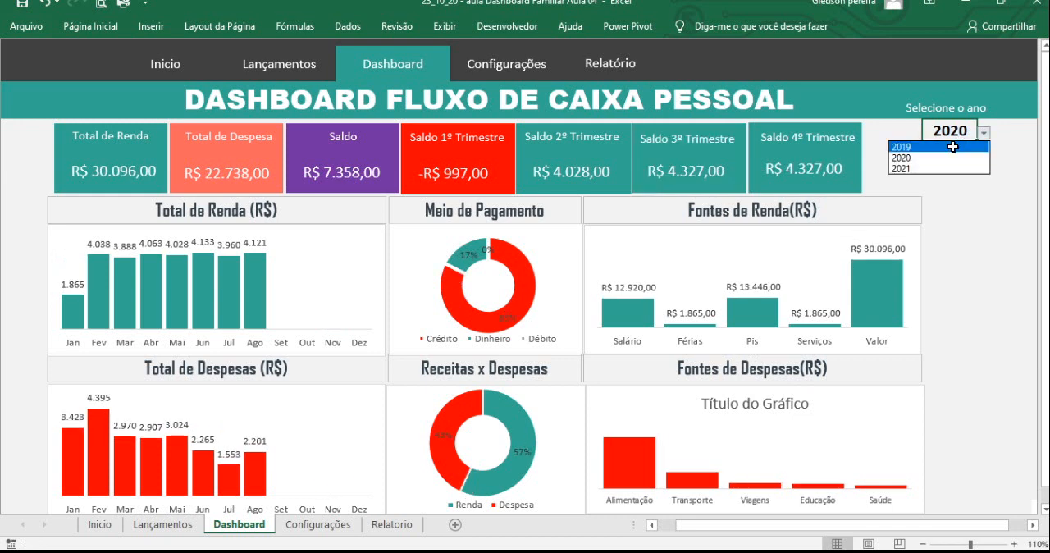
pyautogui.click(952, 147)
pyautogui.click(984, 132)
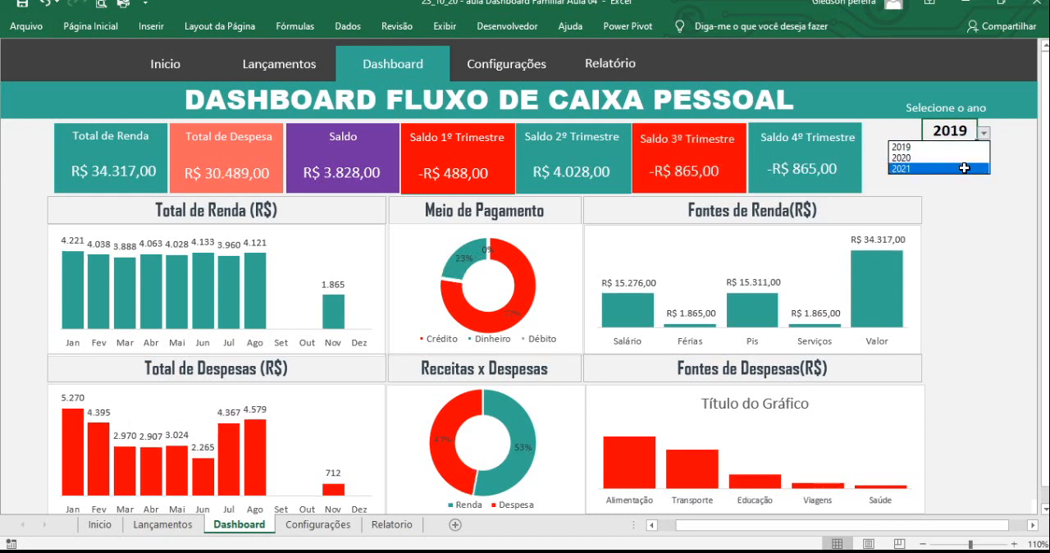
pyautogui.click(965, 167)
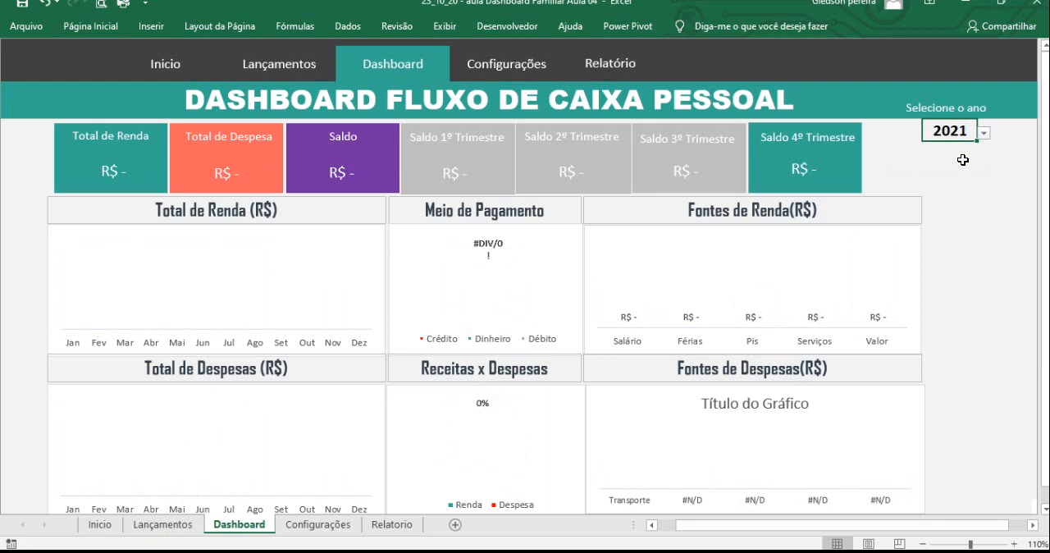
pyautogui.click(985, 133)
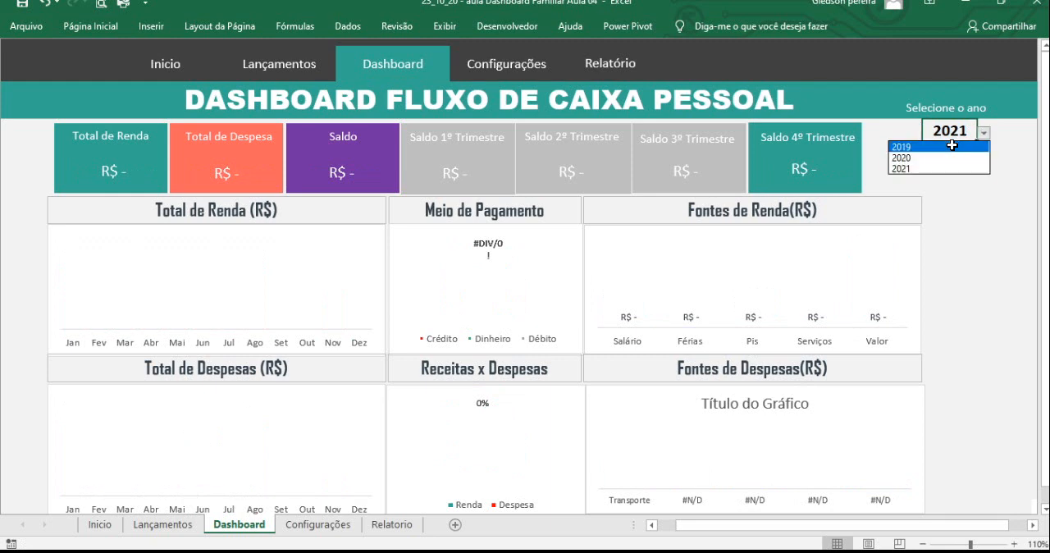
pyautogui.click(951, 147)
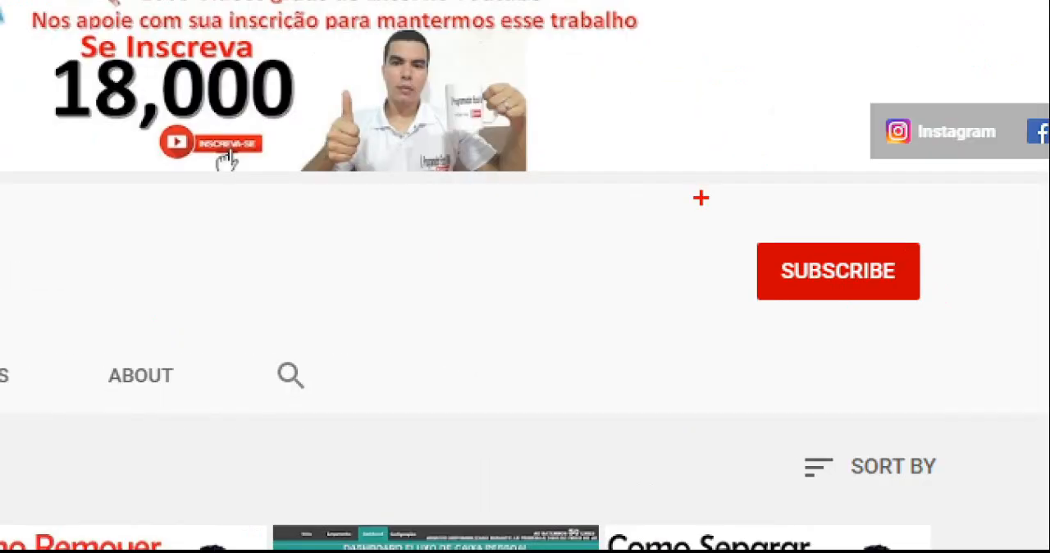
pyautogui.moveTo(700, 197); pyautogui.dragTo(979, 363)
pyautogui.moveTo(863, 300); pyautogui.dragTo(930, 386)
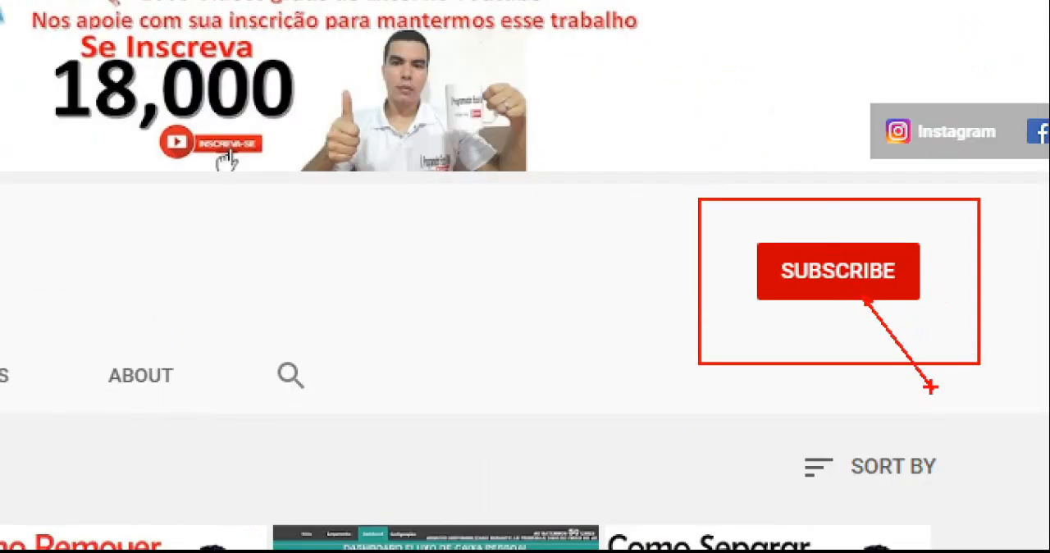